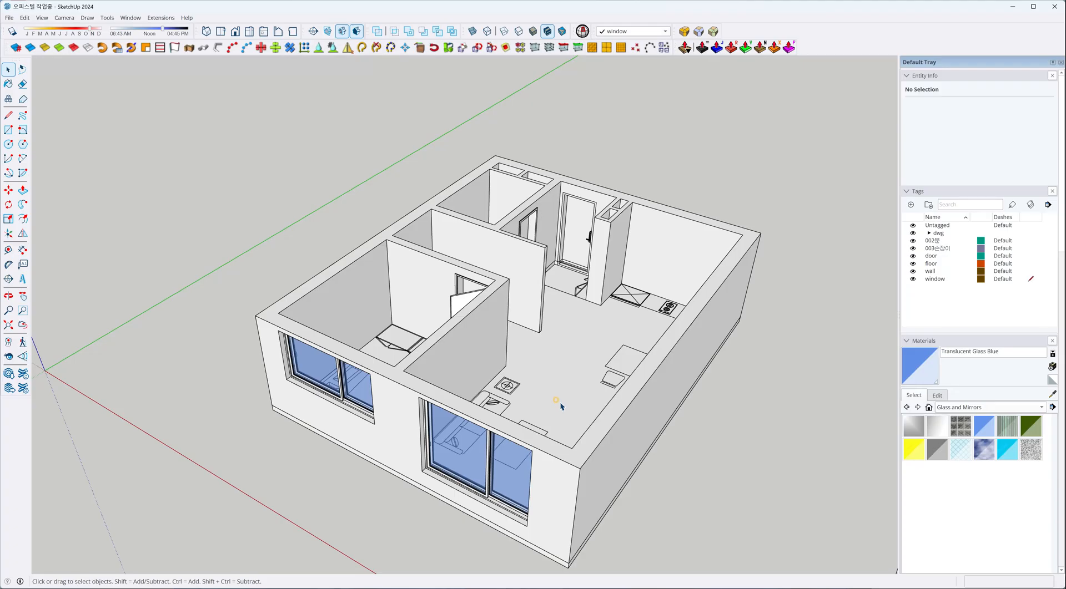
Measure the height of the baseboard strip along the lower edge of the door elevation drawing.
{"action": "middle_click_drag", "start_coordinate": [582, 360], "coordinate": [405, 361]}
{"action": "scroll", "coordinate": [549, 340], "scroll_direction": "up", "scroll_amount": 5}
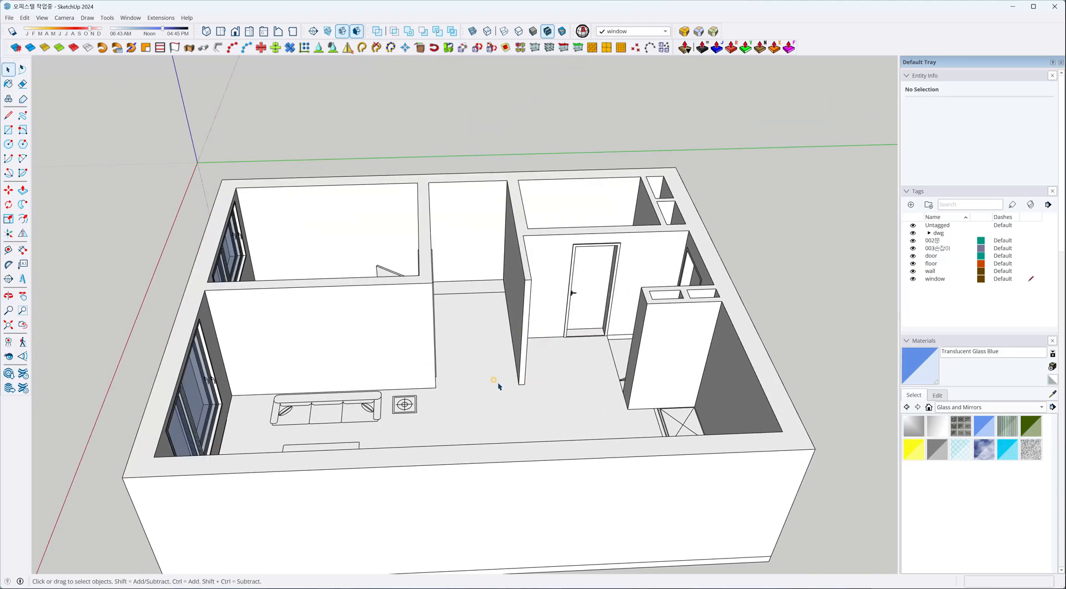
{"action": "middle_click_drag", "start_coordinate": [328, 358], "coordinate": [398, 334]}
{"action": "scroll", "coordinate": [278, 357], "scroll_direction": "down", "scroll_amount": 5}
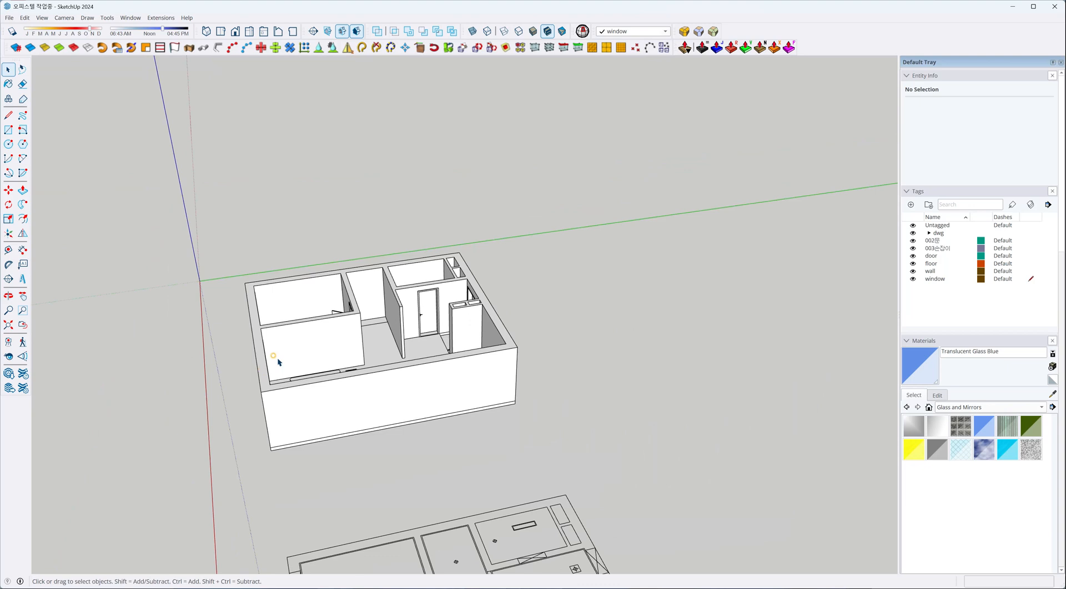
{"action": "middle_click_drag", "start_coordinate": [280, 390], "coordinate": [471, 406]}
{"action": "scroll", "coordinate": [470, 410], "scroll_direction": "down", "scroll_amount": 3}
{"action": "middle_click_drag", "start_coordinate": [567, 437], "coordinate": [403, 289], "text": "shift"}
{"action": "scroll", "coordinate": [476, 477], "scroll_direction": "up", "scroll_amount": 6}
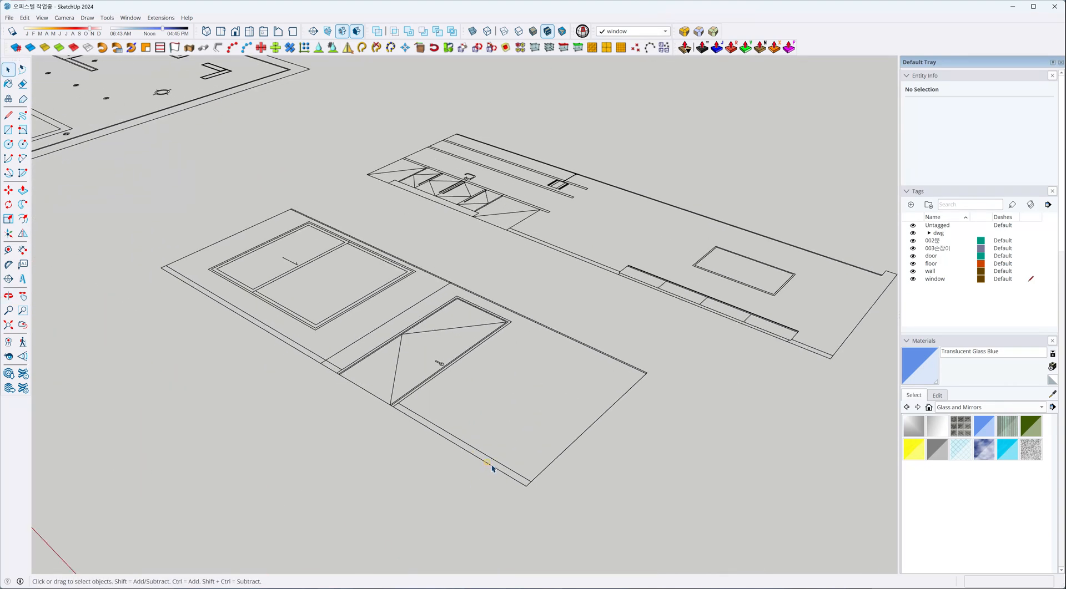
{"action": "scroll", "coordinate": [491, 469], "scroll_direction": "up", "scroll_amount": 2}
{"action": "scroll", "coordinate": [512, 481], "scroll_direction": "up", "scroll_amount": 2}
{"action": "key", "text": "t"}
{"action": "left_click", "coordinate": [549, 500]}
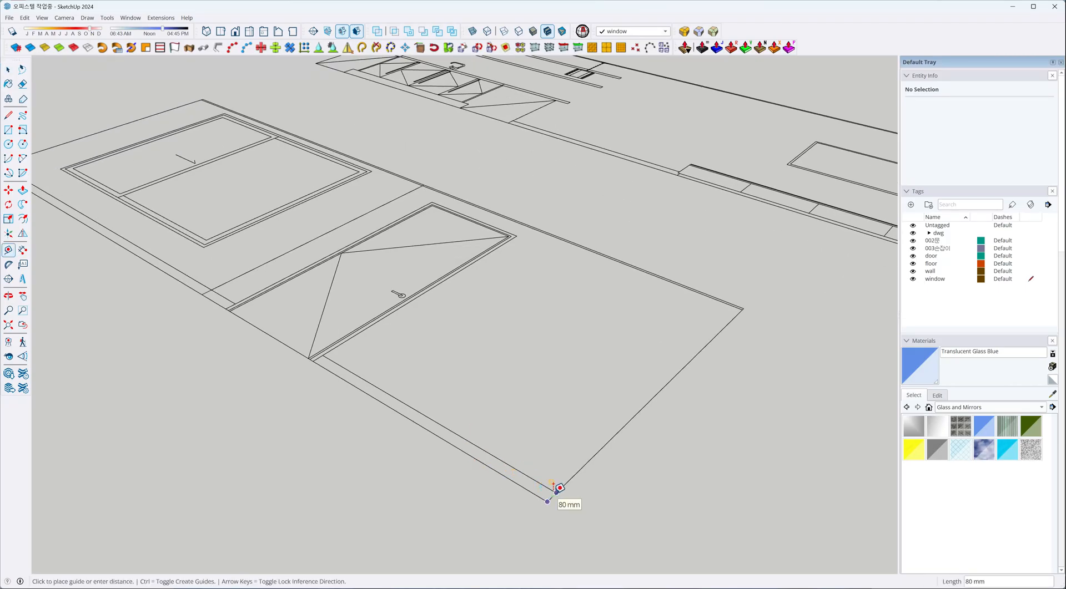
{"action": "key", "text": "Escape"}
{"action": "scroll", "coordinate": [558, 489], "scroll_direction": "down", "scroll_amount": 10}
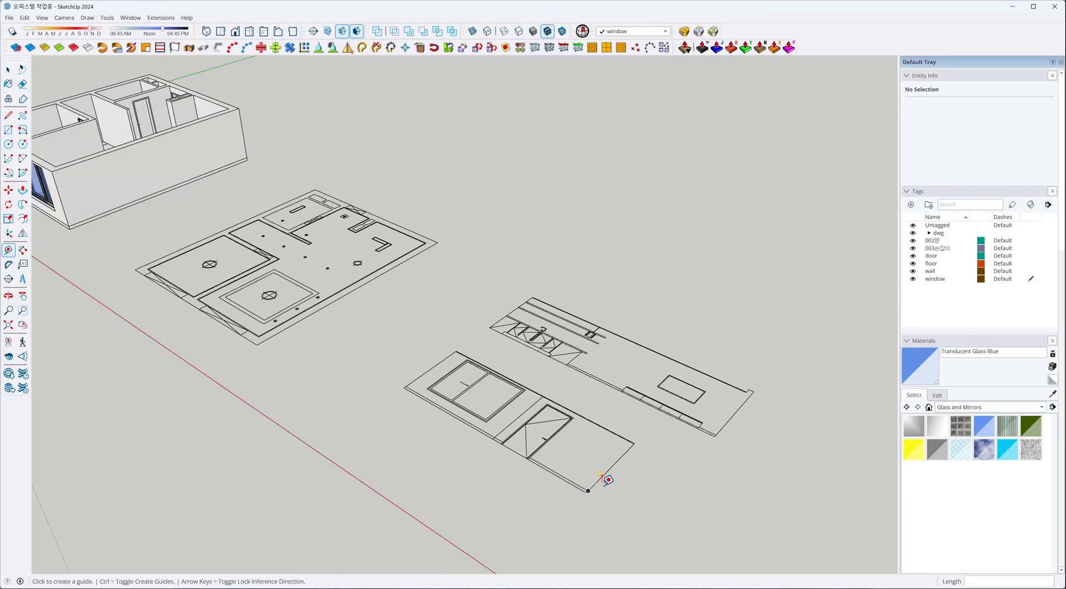
Add a tag named 걸레받이 and make it the active drawing tag.
{"action": "middle_click_drag", "start_coordinate": [323, 326], "coordinate": [447, 420], "text": "shift"}
{"action": "scroll", "coordinate": [431, 400], "scroll_direction": "up", "scroll_amount": 8}
{"action": "scroll", "coordinate": [448, 420], "scroll_direction": "up", "scroll_amount": 1}
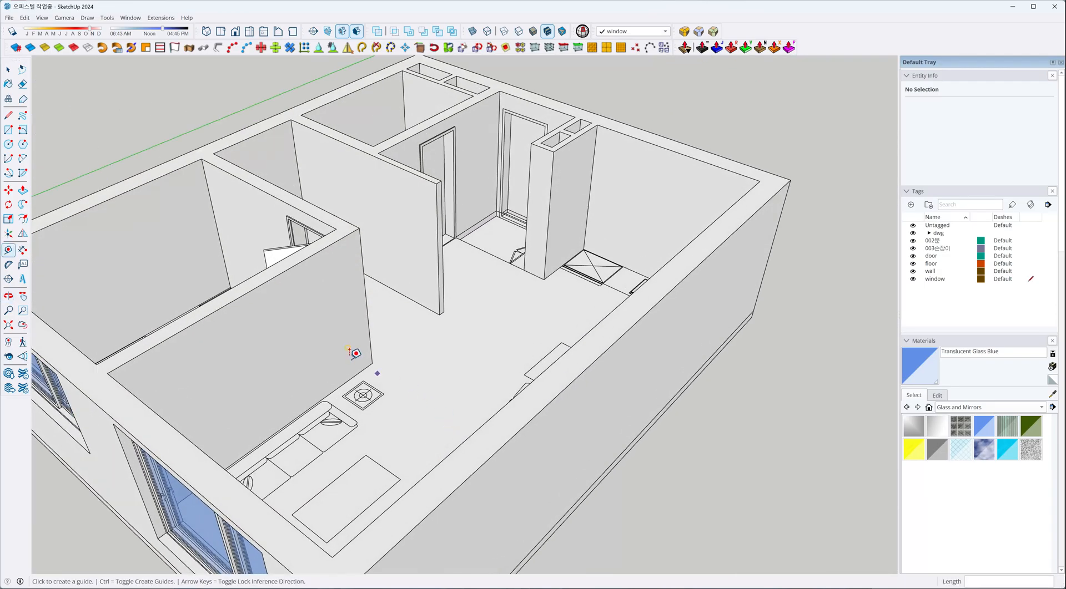
{"action": "scroll", "coordinate": [351, 350], "scroll_direction": "down", "scroll_amount": 2}
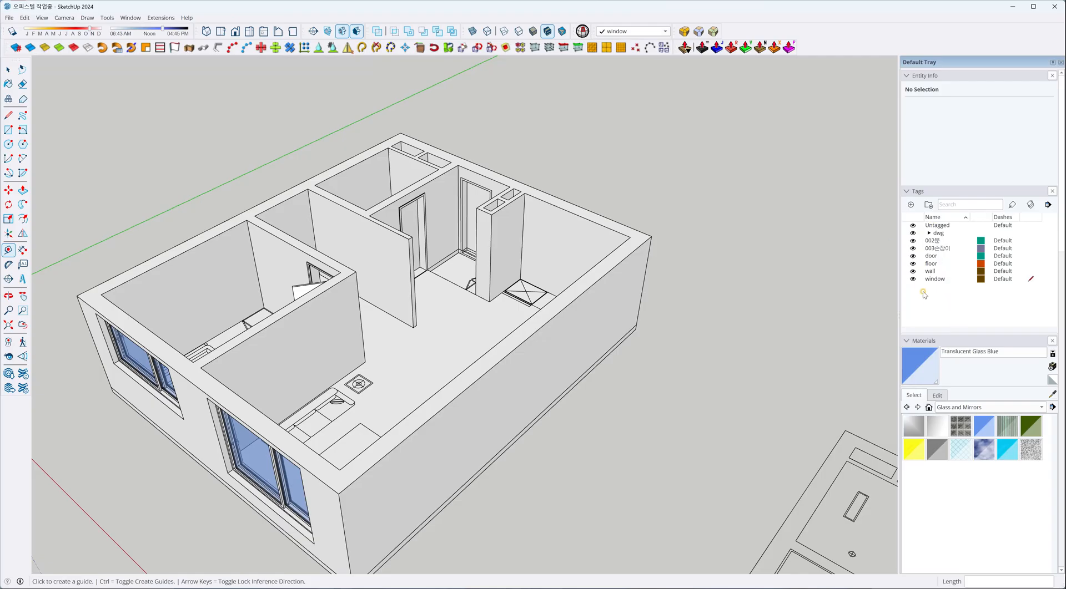
{"action": "left_click", "coordinate": [910, 205]}
{"action": "type", "text": "걸레받이"}
{"action": "key", "text": "Return"}
{"action": "left_click", "coordinate": [1032, 287]}
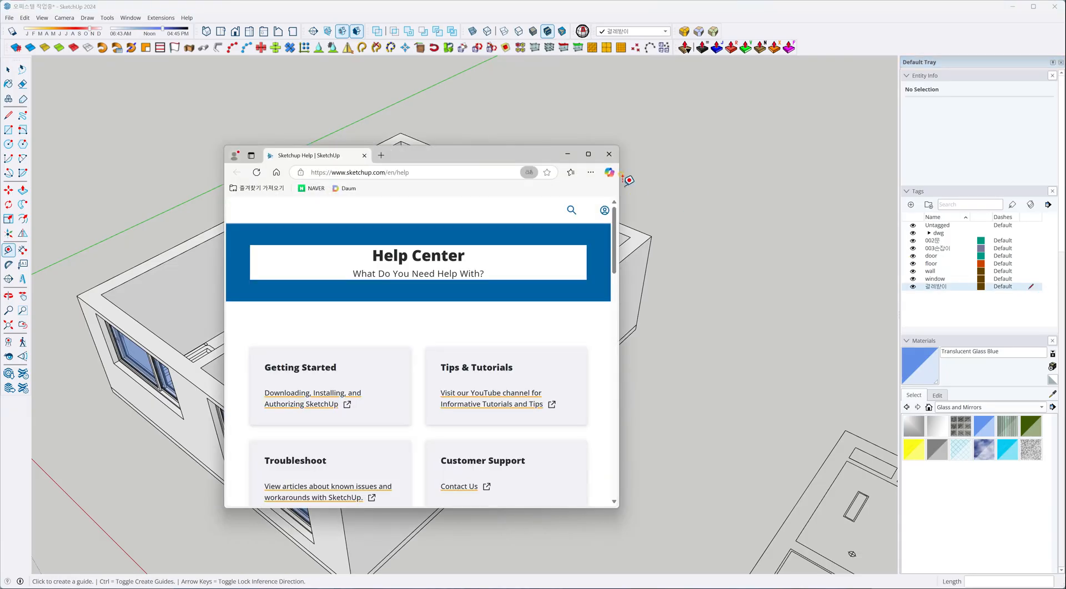
{"action": "left_click", "coordinate": [609, 154]}
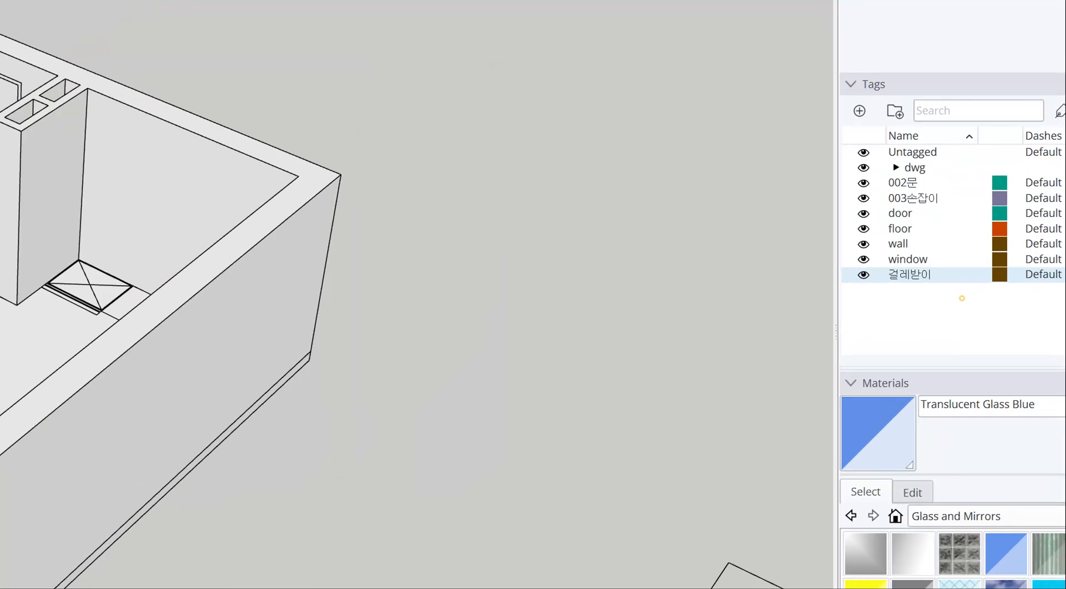
{"action": "left_click_drag", "start_coordinate": [866, 288], "coordinate": [1065, 287]}
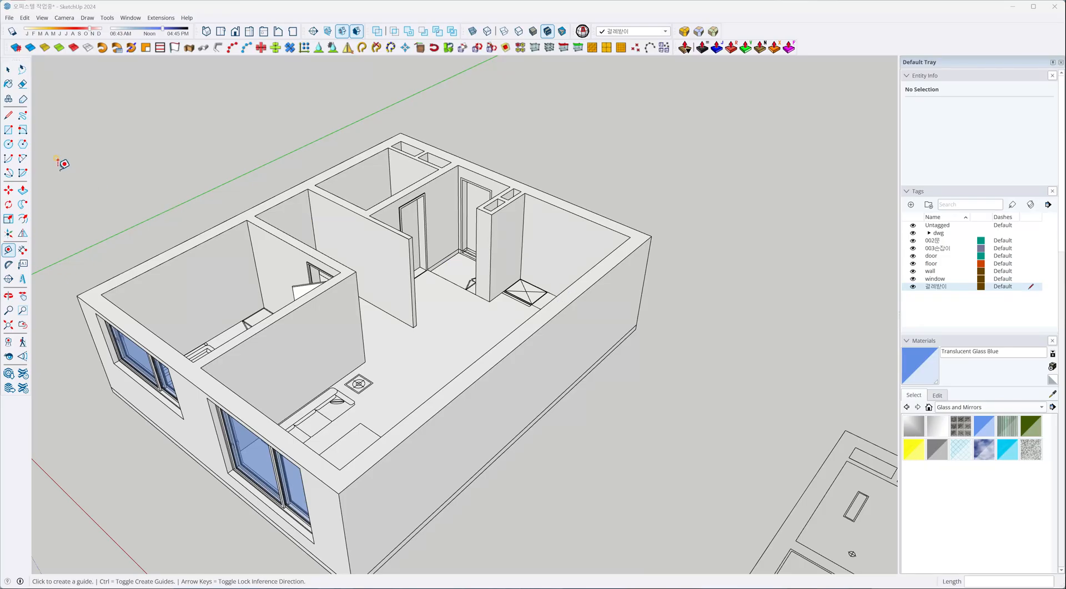
{"action": "left_click", "coordinate": [9, 70]}
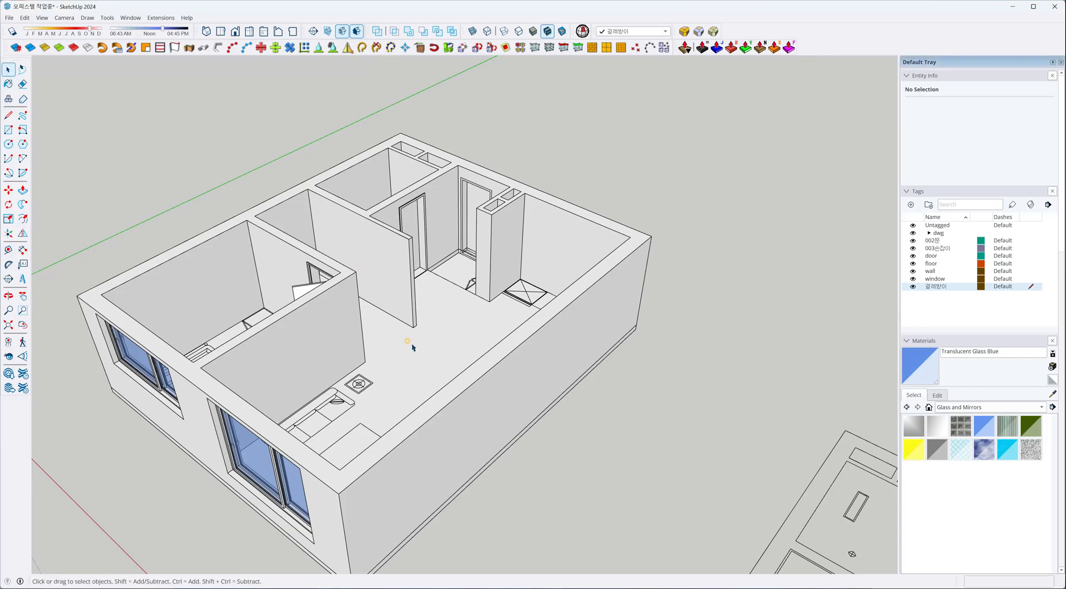
Draw an open path of four connected edges on the ground beside the house model.
{"action": "scroll", "coordinate": [412, 346], "scroll_direction": "up", "scroll_amount": 10}
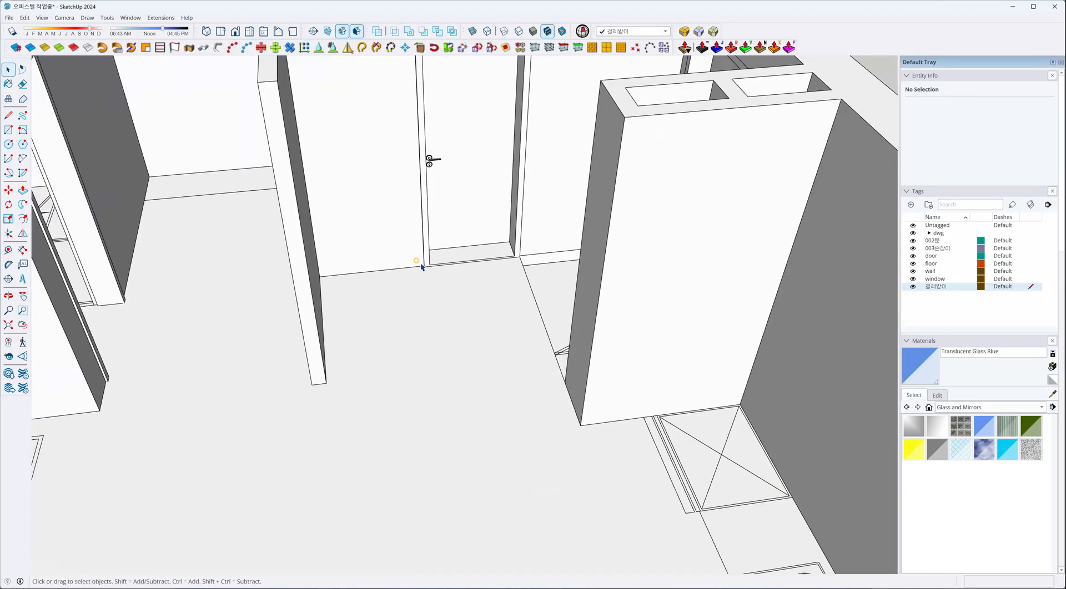
{"action": "scroll", "coordinate": [277, 379], "scroll_direction": "down", "scroll_amount": 5}
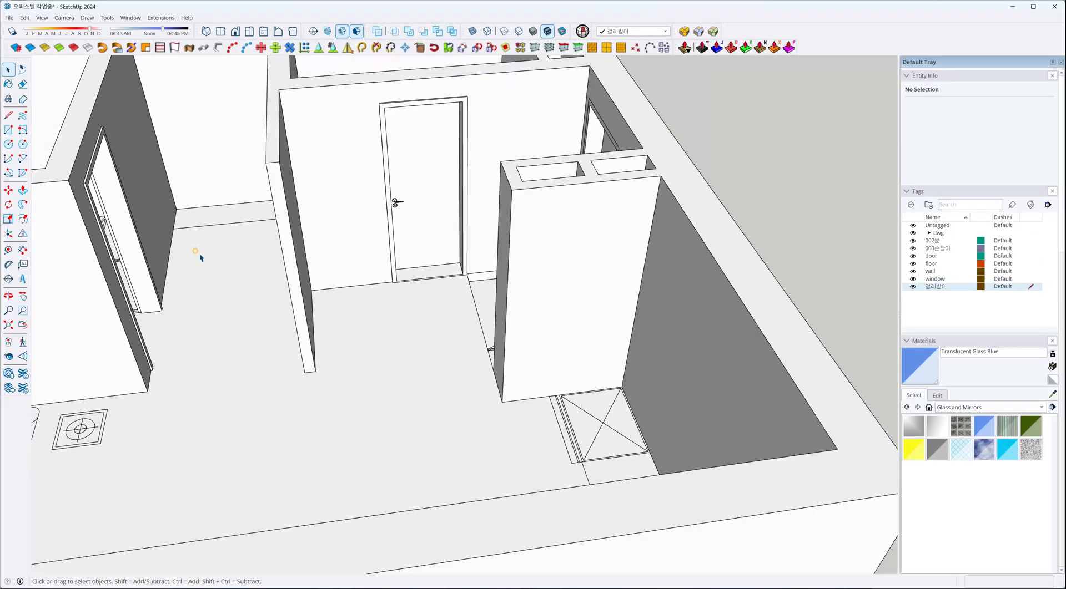
{"action": "scroll", "coordinate": [197, 253], "scroll_direction": "down", "scroll_amount": 5}
{"action": "middle_click_drag", "start_coordinate": [160, 312], "coordinate": [326, 275]}
{"action": "scroll", "coordinate": [451, 208], "scroll_direction": "down", "scroll_amount": 3}
{"action": "scroll", "coordinate": [294, 493], "scroll_direction": "up", "scroll_amount": 1}
{"action": "key", "text": "l"}
{"action": "left_click", "coordinate": [270, 509]}
{"action": "left_click", "coordinate": [336, 479]}
{"action": "left_click", "coordinate": [349, 494]}
{"action": "left_click", "coordinate": [368, 485]}
{"action": "key", "text": "space"}
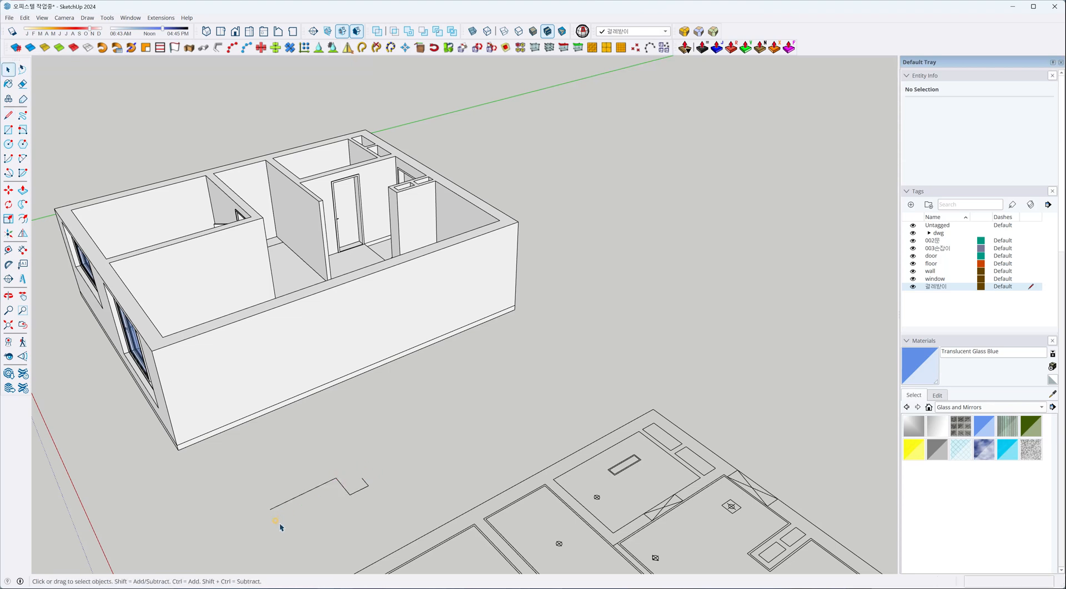
Draw an upright 10 × 80 mm rectangle as the profile at the start of the four-edge path.
{"action": "scroll", "coordinate": [277, 523], "scroll_direction": "up", "scroll_amount": 3}
{"action": "middle_click_drag", "start_coordinate": [265, 514], "coordinate": [336, 466]}
{"action": "scroll", "coordinate": [335, 466], "scroll_direction": "up", "scroll_amount": 1}
{"action": "key", "text": "r"}
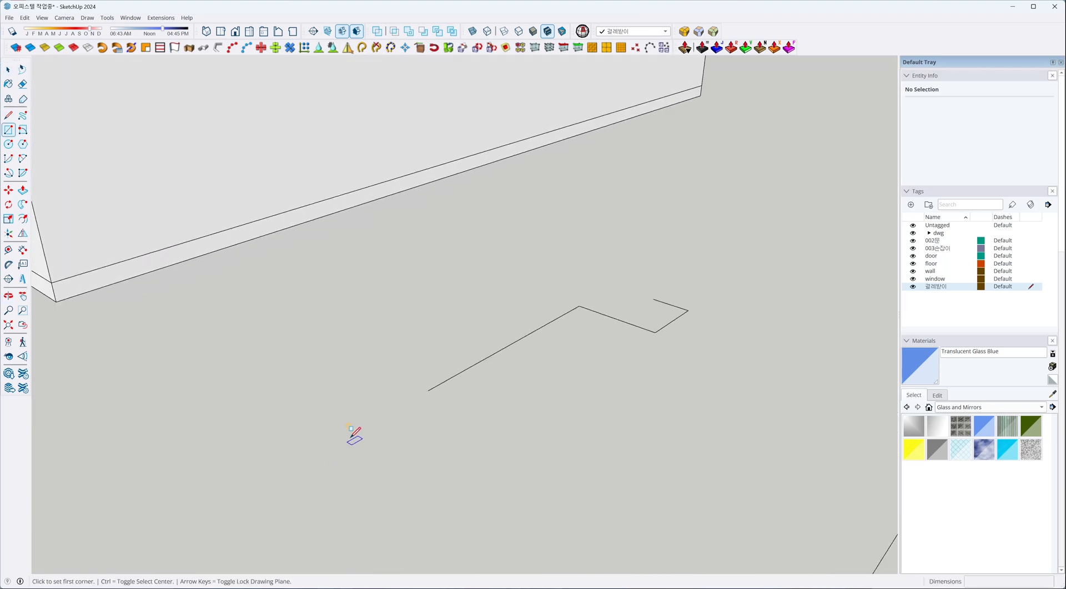
{"action": "left_click", "coordinate": [428, 390]}
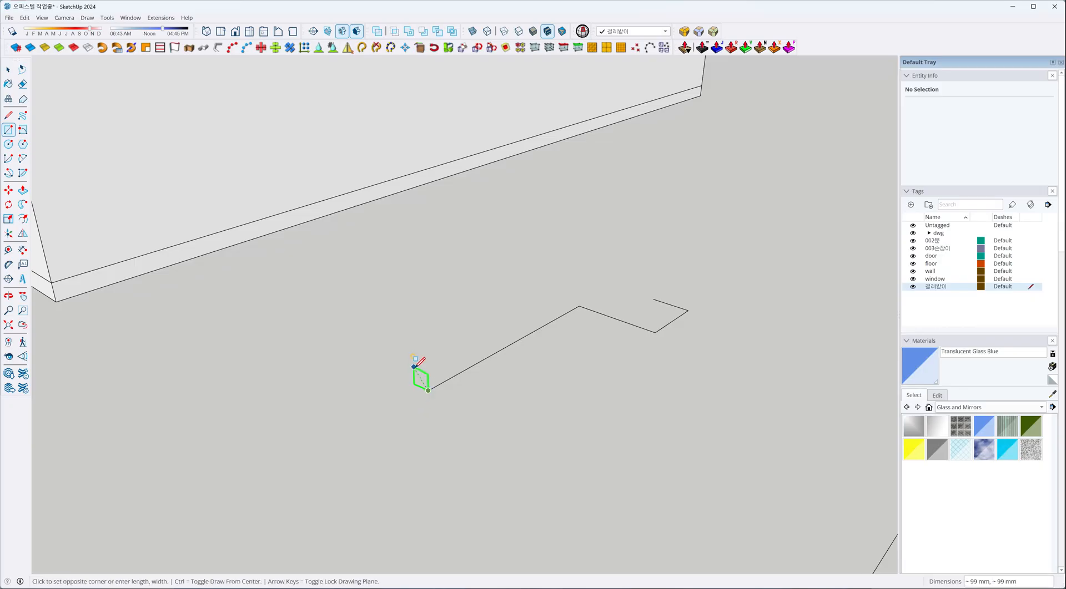
{"action": "type", "text": "10,80"}
{"action": "key", "text": "Return"}
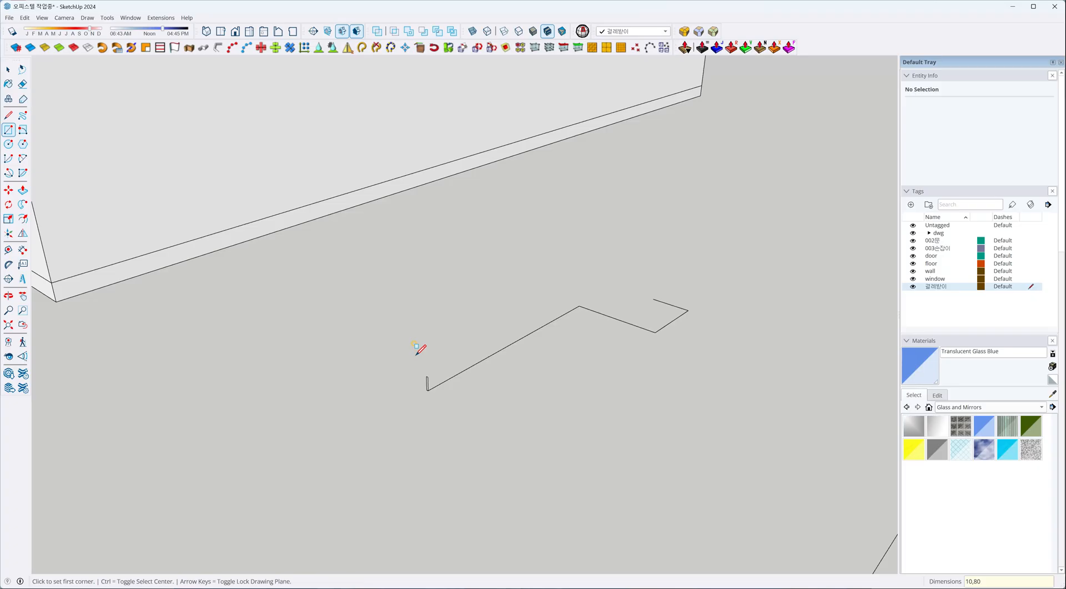
{"action": "scroll", "coordinate": [455, 397], "scroll_direction": "up", "scroll_amount": 2}
{"action": "key", "text": "space"}
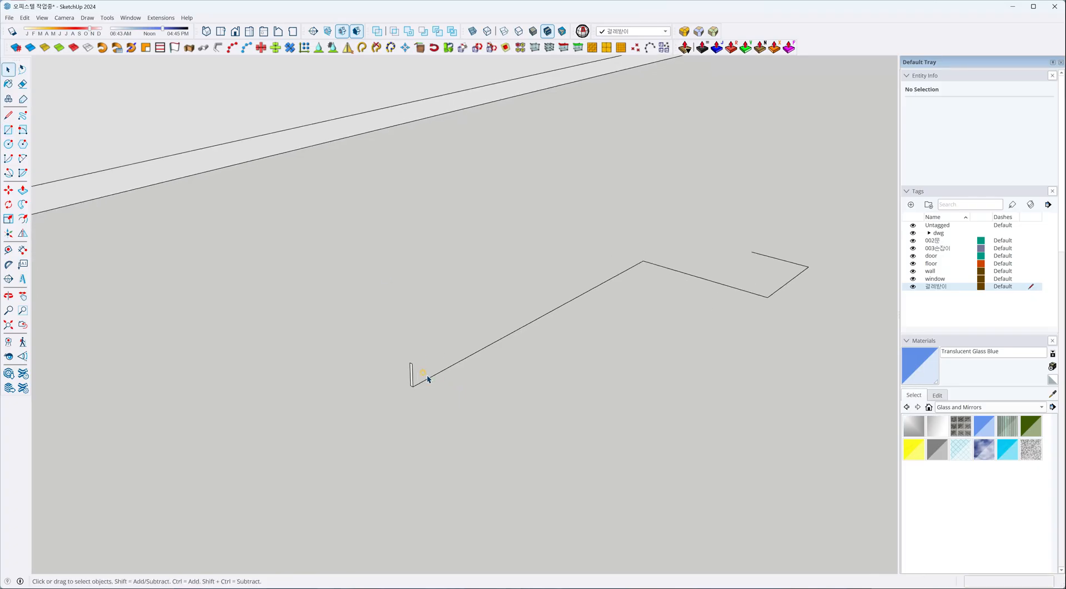
Sweep the rectangular profile along the four selected path edges with Follow Me.
{"action": "left_click_drag", "start_coordinate": [598, 204], "coordinate": [599, 204]}
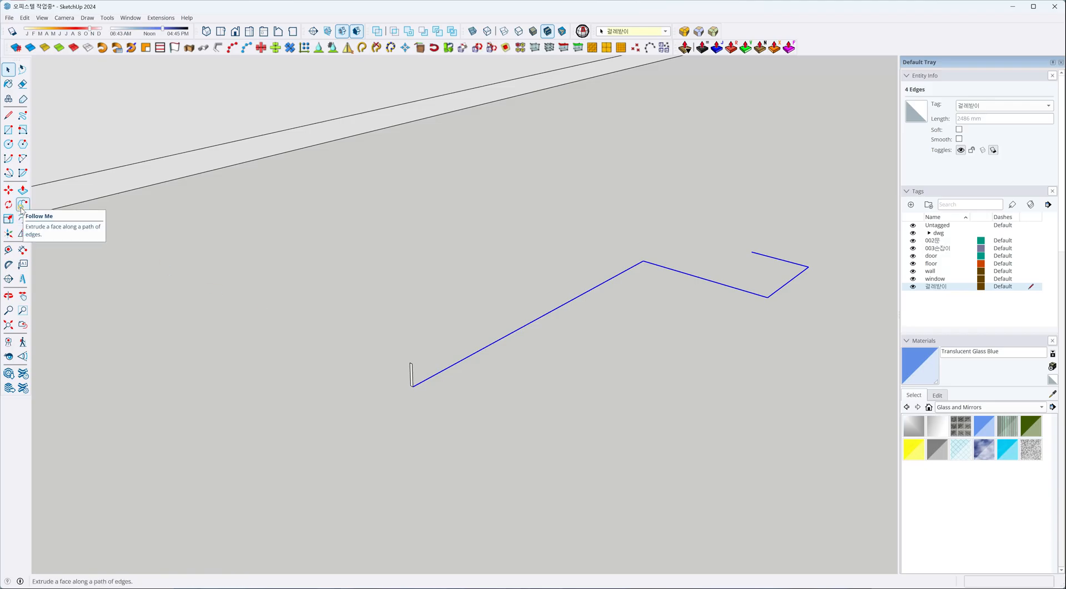
{"action": "left_click", "coordinate": [22, 205]}
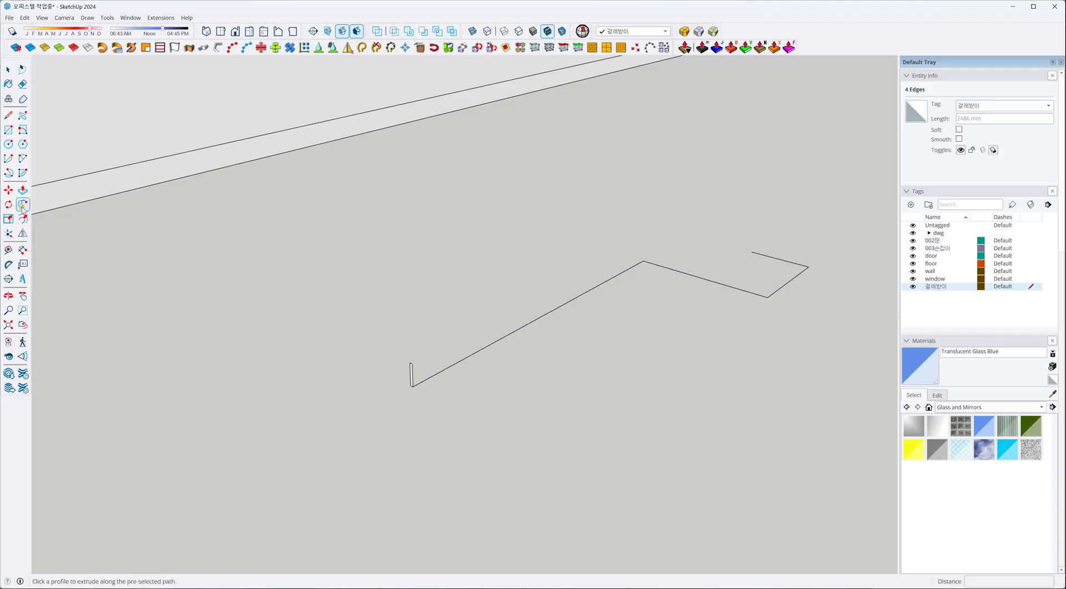
{"action": "left_click", "coordinate": [411, 382]}
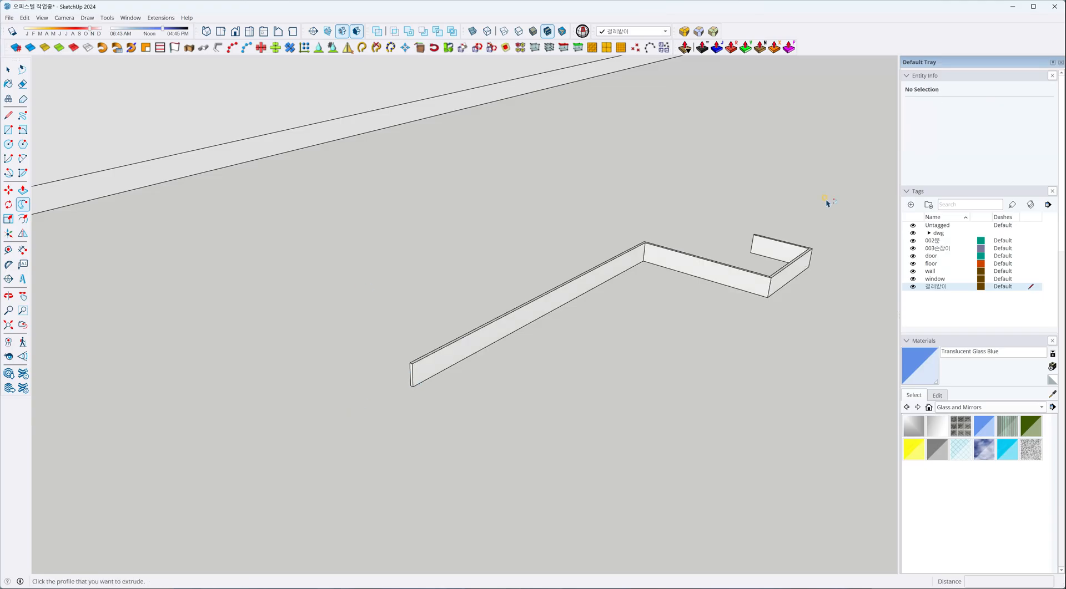
{"action": "key", "text": "space"}
Try to group all connected faces and edges of the swept baseboard strip.
{"action": "triple_click", "coordinate": [736, 283]}
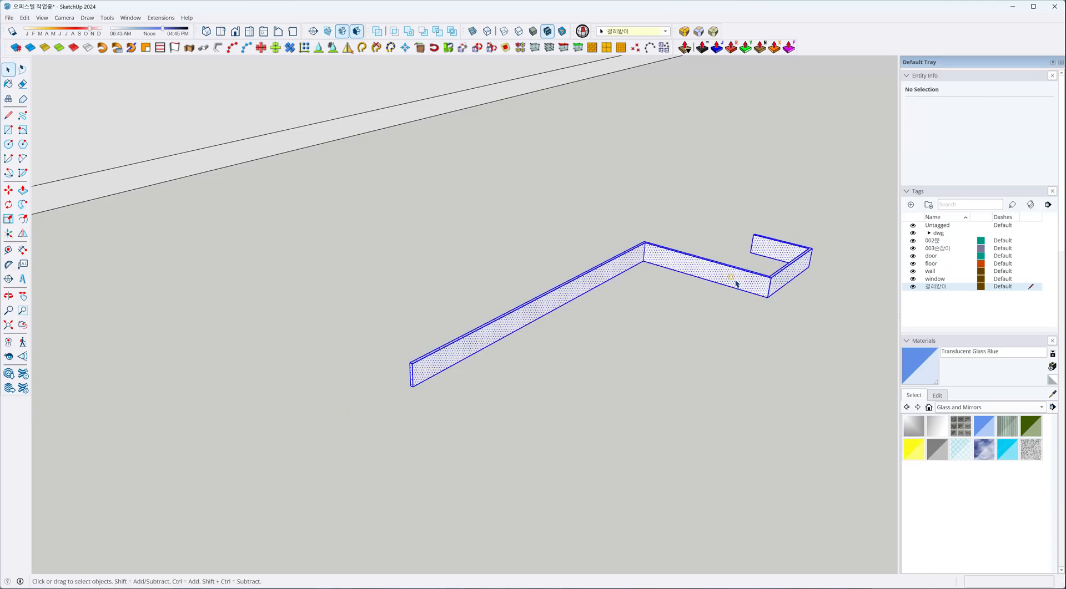
{"action": "right_click", "coordinate": [735, 283]}
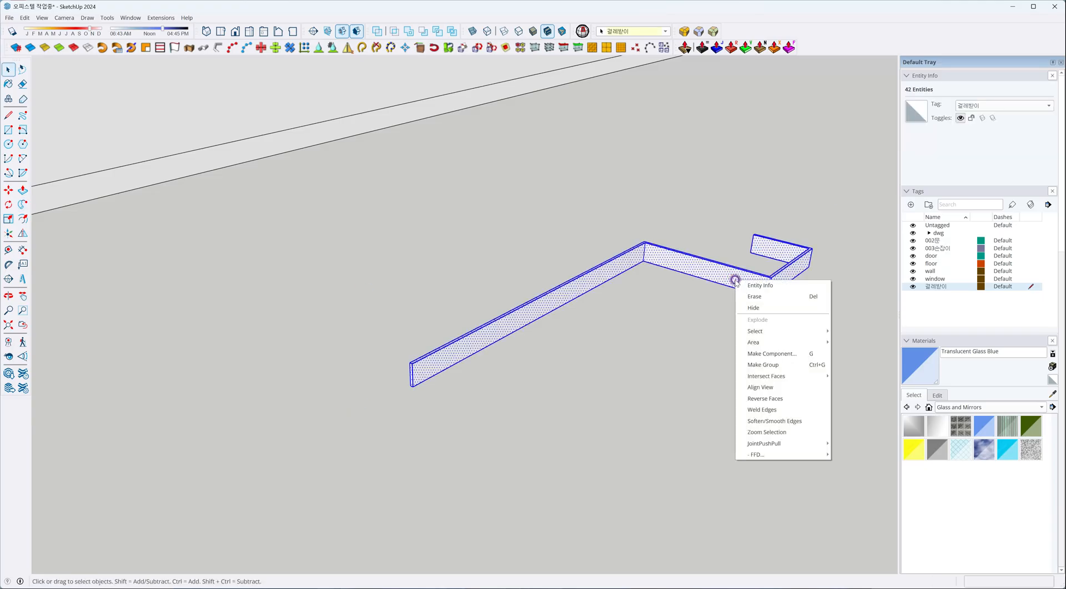
{"action": "left_click", "coordinate": [762, 364]}
{"action": "left_click", "coordinate": [611, 361]}
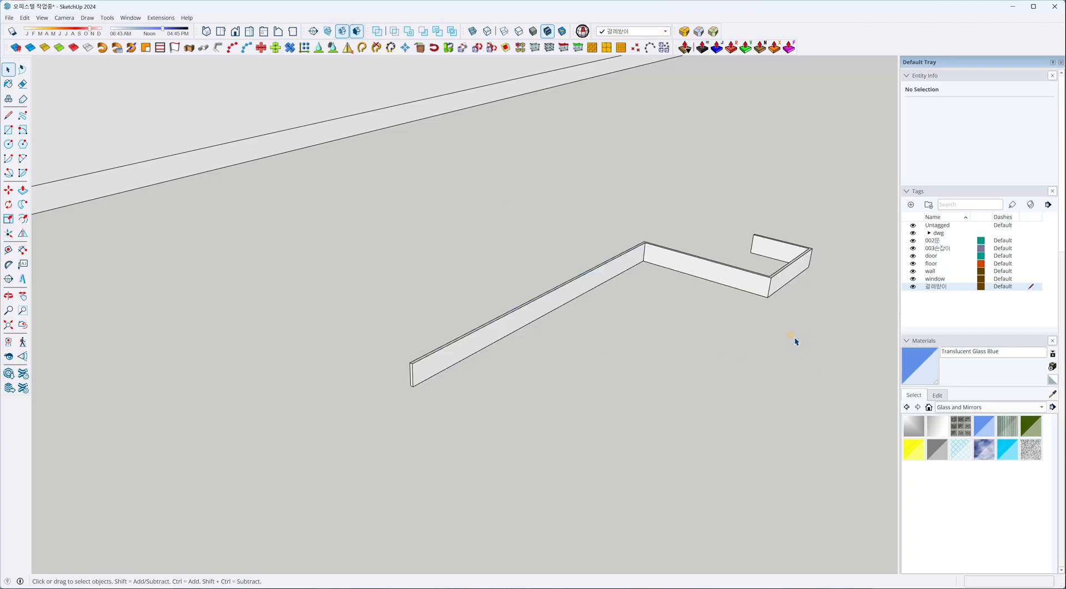
{"action": "left_click", "coordinate": [734, 283]}
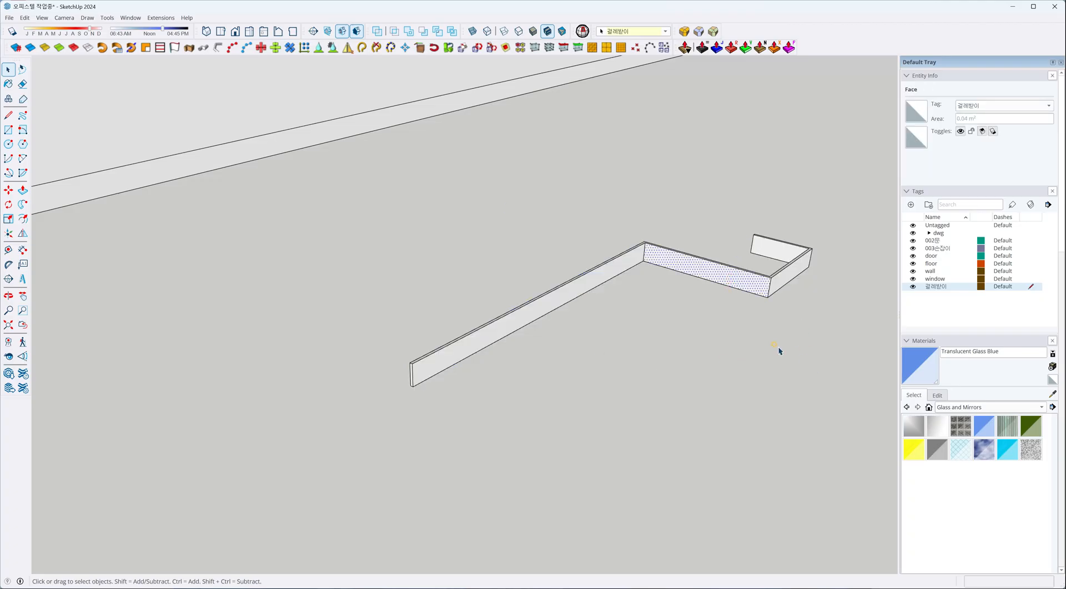
Delete the swept baseboard strip and try Extrude Along Path with nothing selected.
{"action": "left_click_drag", "start_coordinate": [814, 381], "coordinate": [597, 179]}
{"action": "scroll", "coordinate": [428, 265], "scroll_direction": "down", "scroll_amount": 2}
{"action": "key", "text": "Delete"}
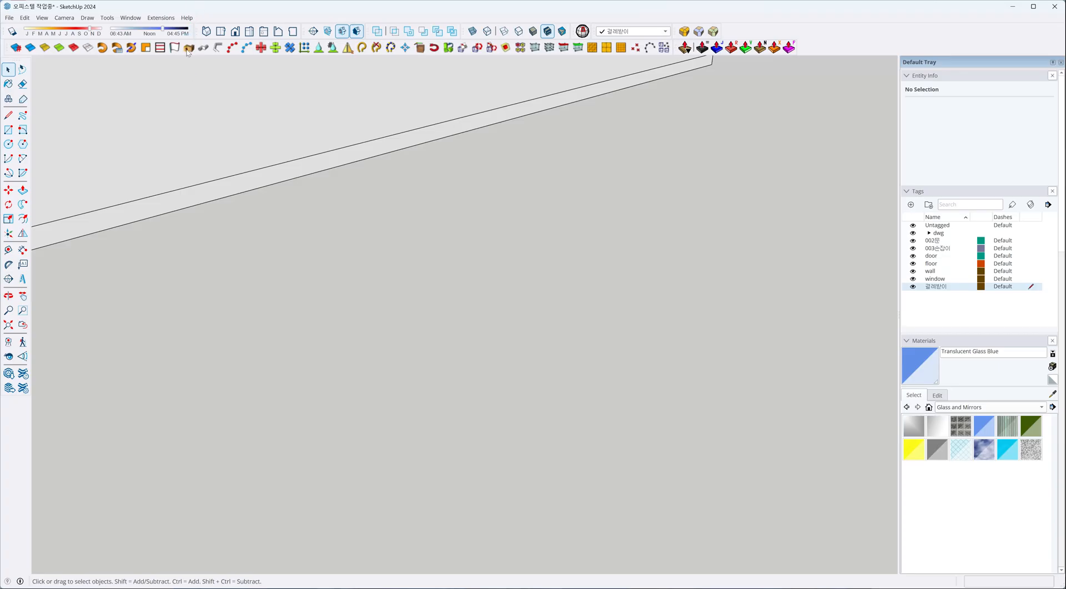
{"action": "left_click", "coordinate": [188, 49]}
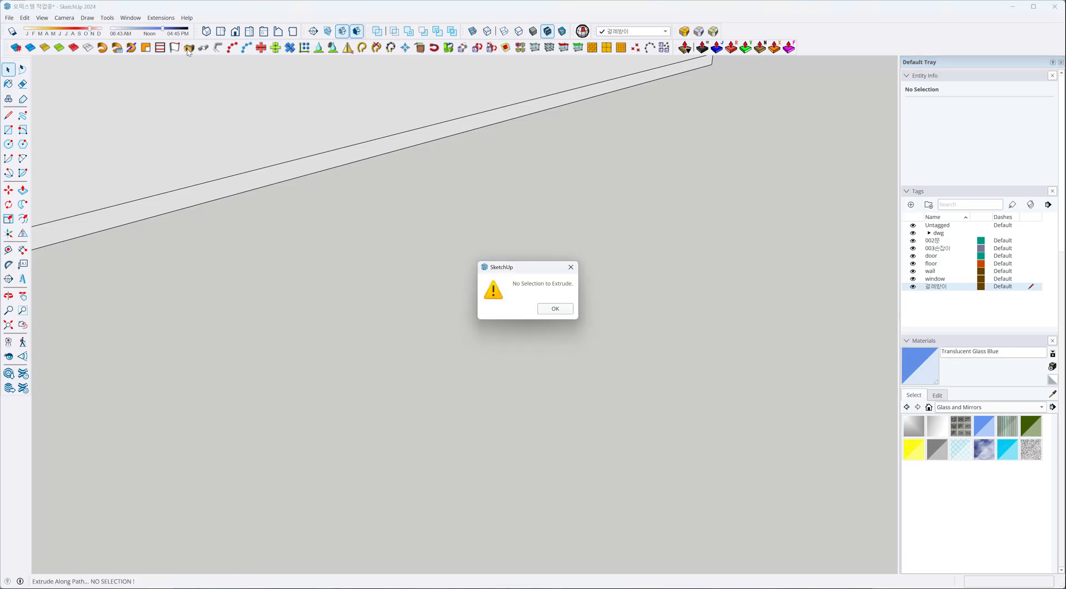
{"action": "left_click", "coordinate": [571, 267]}
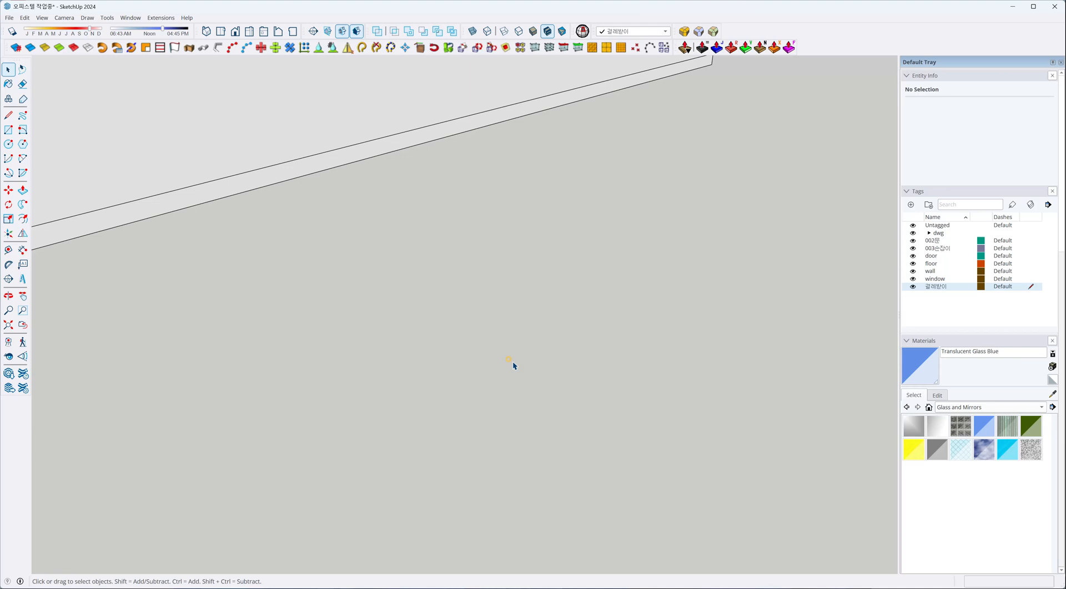
Draw a zigzag path of six connected edges on the ground beside the house, ending with a vertical edge.
{"action": "key", "text": "l"}
{"action": "left_click", "coordinate": [273, 407]}
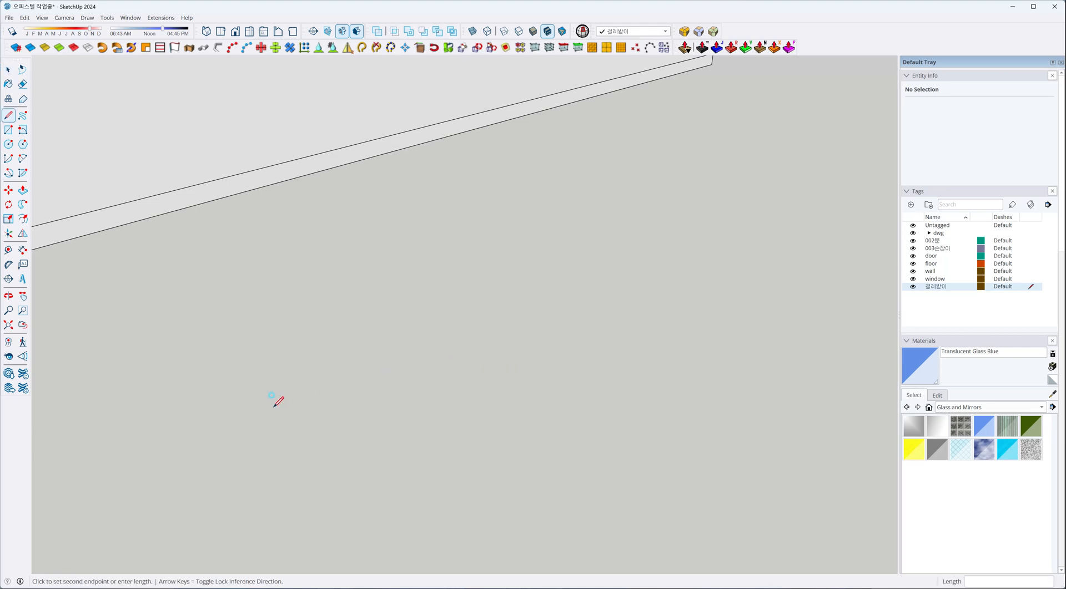
{"action": "left_click", "coordinate": [352, 368]}
{"action": "left_click", "coordinate": [414, 399]}
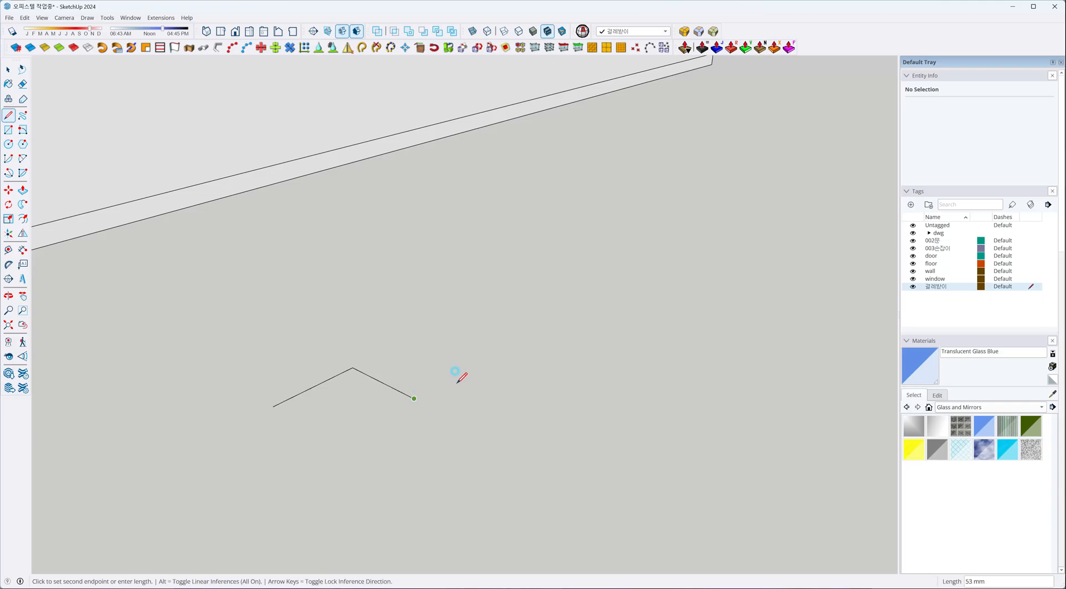
{"action": "left_click", "coordinate": [480, 362]}
{"action": "left_click", "coordinate": [438, 327]}
{"action": "key", "text": "space"}
{"action": "key", "text": "ctrl+z"}
{"action": "key", "text": "l"}
{"action": "left_click", "coordinate": [481, 362]}
{"action": "left_click", "coordinate": [430, 339]}
{"action": "left_click", "coordinate": [464, 322]}
{"action": "left_click", "coordinate": [465, 259]}
{"action": "key", "text": "space"}
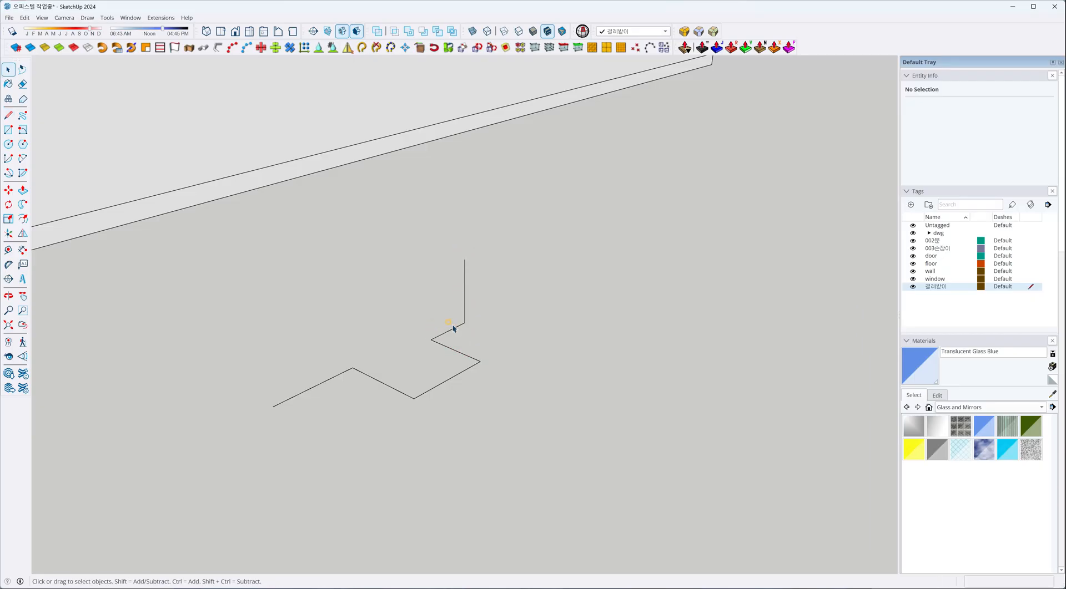
{"action": "scroll", "coordinate": [350, 358], "scroll_direction": "up", "scroll_amount": 2}
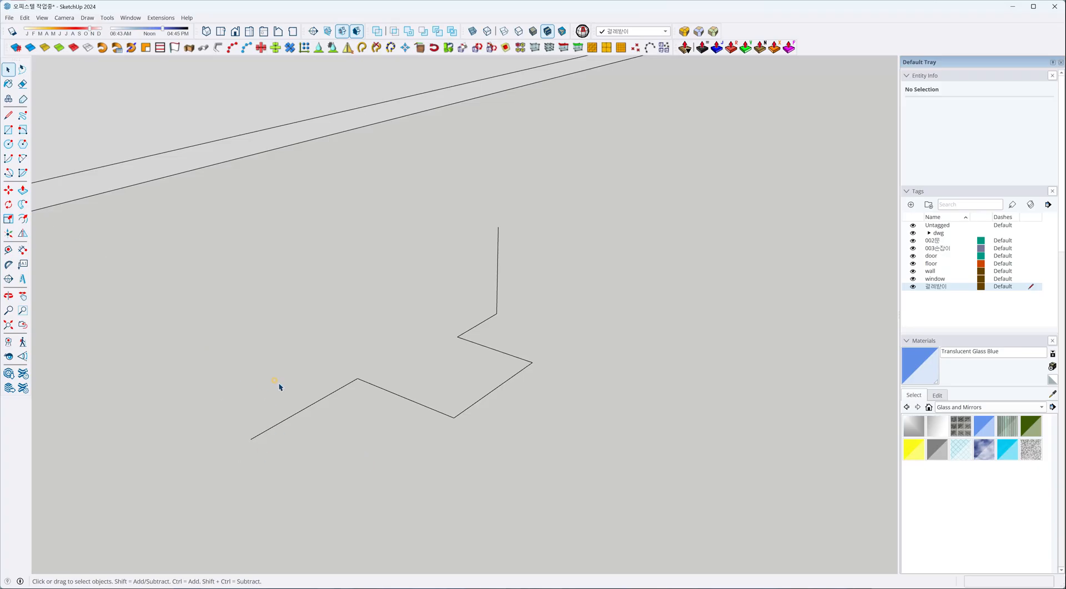
Select the six zigzag path edges and open the Extrude Along Path face parameters.
{"action": "left_click_drag", "start_coordinate": [302, 259], "coordinate": [300, 255]}
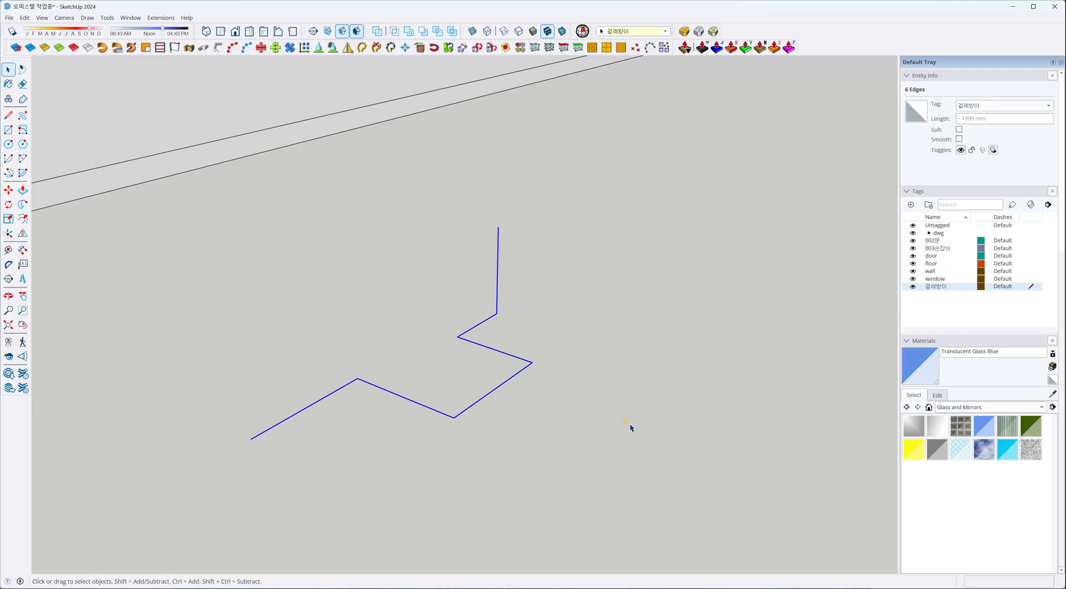
{"action": "left_click", "coordinate": [189, 49]}
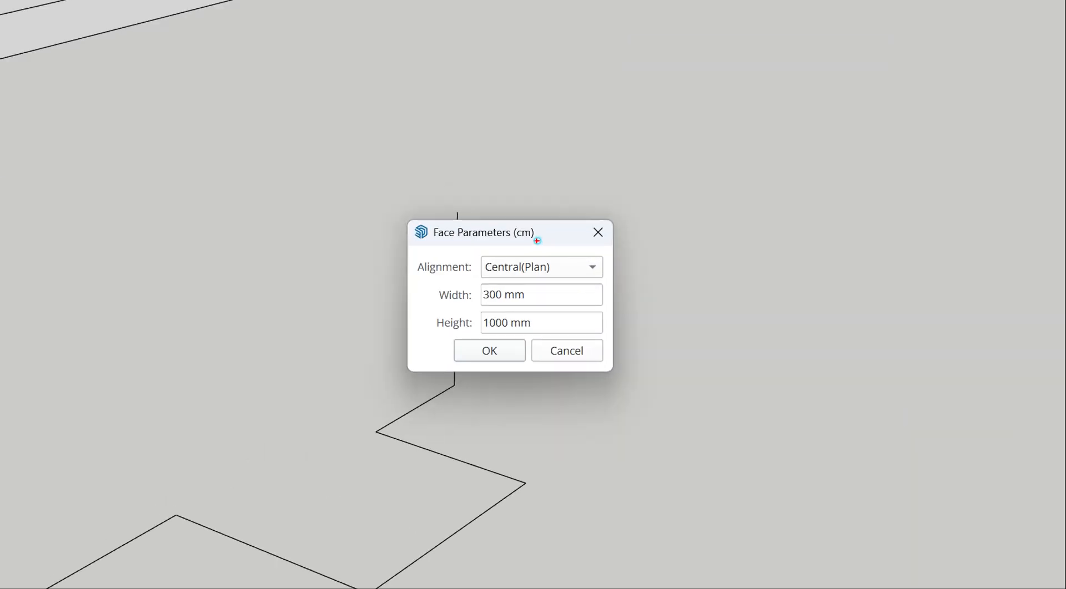
{"action": "mouse_move", "coordinate": [533, 229]}
{"action": "left_mouse_down"}
{"action": "mouse_move", "coordinate": [518, 241]}
{"action": "mouse_move", "coordinate": [537, 245]}
{"action": "left_mouse_up"}
{"action": "mouse_move", "coordinate": [429, 173]}
{"action": "left_mouse_down"}
{"action": "mouse_move", "coordinate": [424, 135]}
{"action": "mouse_move", "coordinate": [428, 169]}
{"action": "left_mouse_up"}
{"action": "mouse_move", "coordinate": [505, 303]}
{"action": "left_mouse_down"}
{"action": "mouse_move", "coordinate": [519, 302]}
{"action": "mouse_move", "coordinate": [533, 332]}
{"action": "left_mouse_up"}
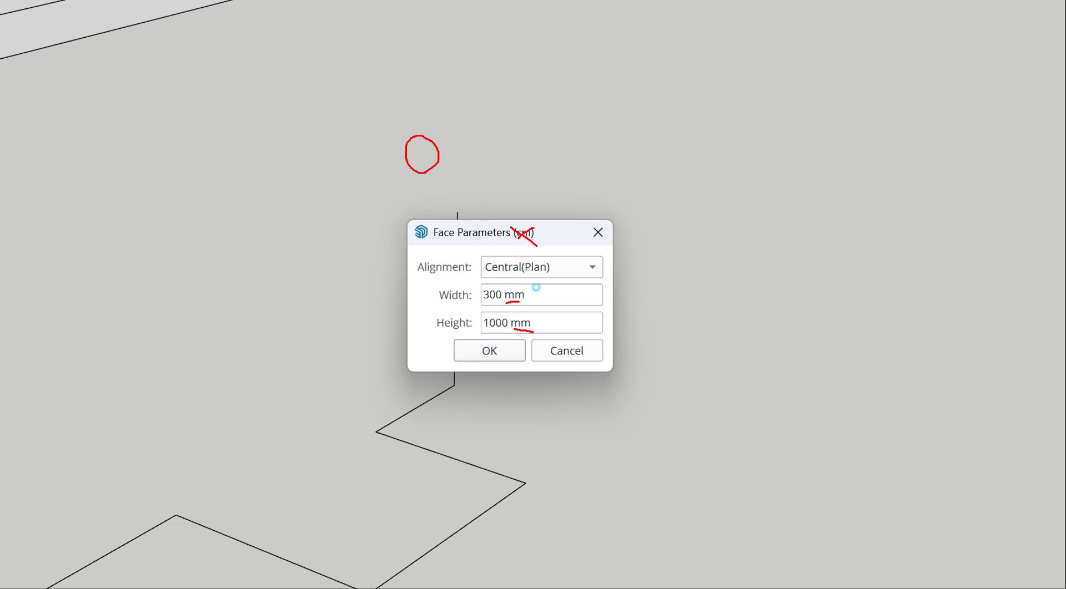
{"action": "left_click_drag", "start_coordinate": [533, 230], "coordinate": [515, 243]}
{"action": "left_click_drag", "start_coordinate": [512, 224], "coordinate": [539, 247]}
{"action": "key", "text": "Escape"}
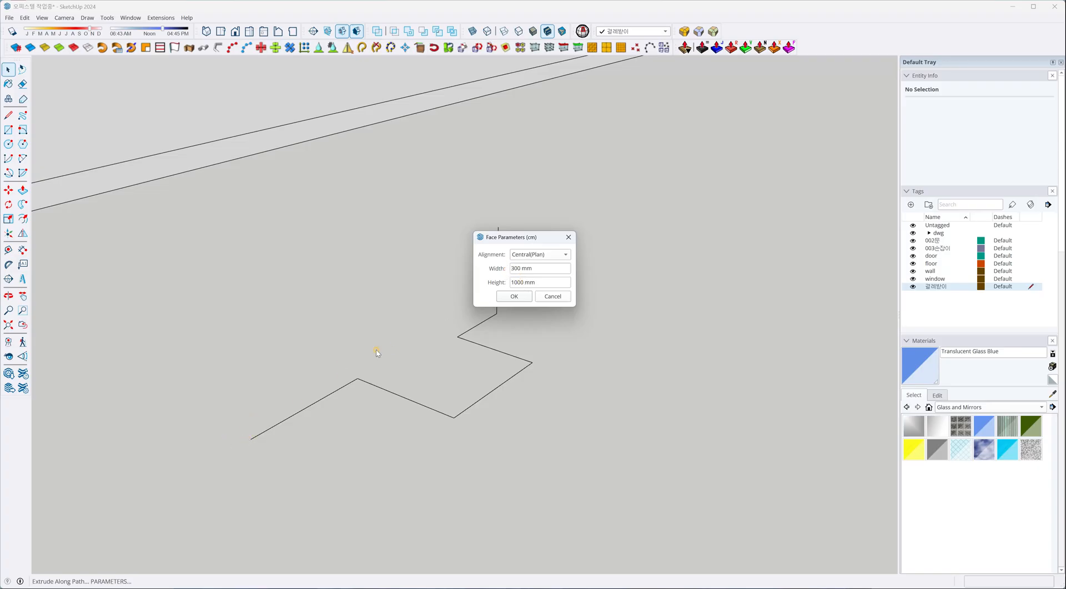
Set the extrusion face to a width of 10 mm and a height of 80 mm.
{"action": "left_click", "coordinate": [531, 256]}
{"action": "left_click", "coordinate": [528, 245]}
{"action": "left_click_drag", "start_coordinate": [534, 270], "coordinate": [483, 284]}
{"action": "type", "text": "10"}
{"action": "type", "text": "80"}
{"action": "left_click", "coordinate": [502, 299]}
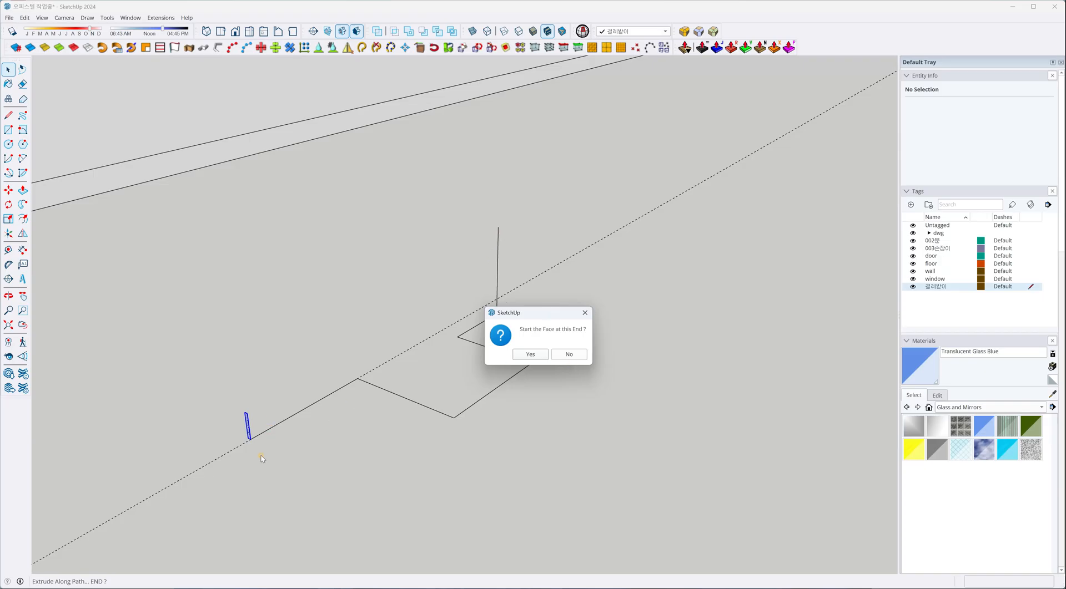
Start the face at the proposed path end, decline the proposed side, and extrude it along the zigzag path.
{"action": "left_click", "coordinate": [533, 355]}
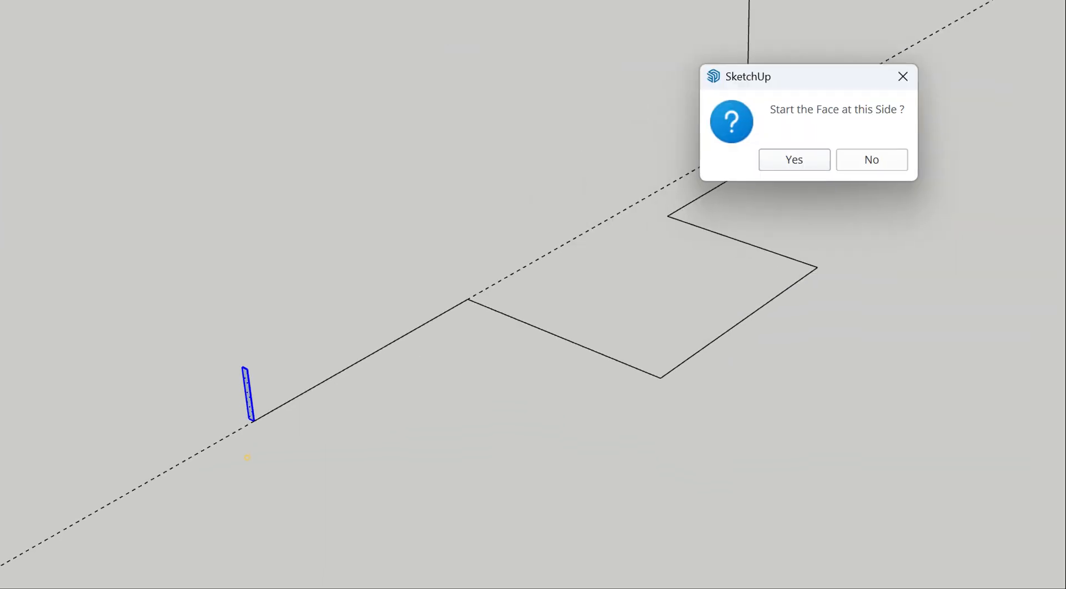
{"action": "left_click_drag", "start_coordinate": [293, 489], "coordinate": [393, 428]}
{"action": "left_click_drag", "start_coordinate": [292, 488], "coordinate": [293, 462]}
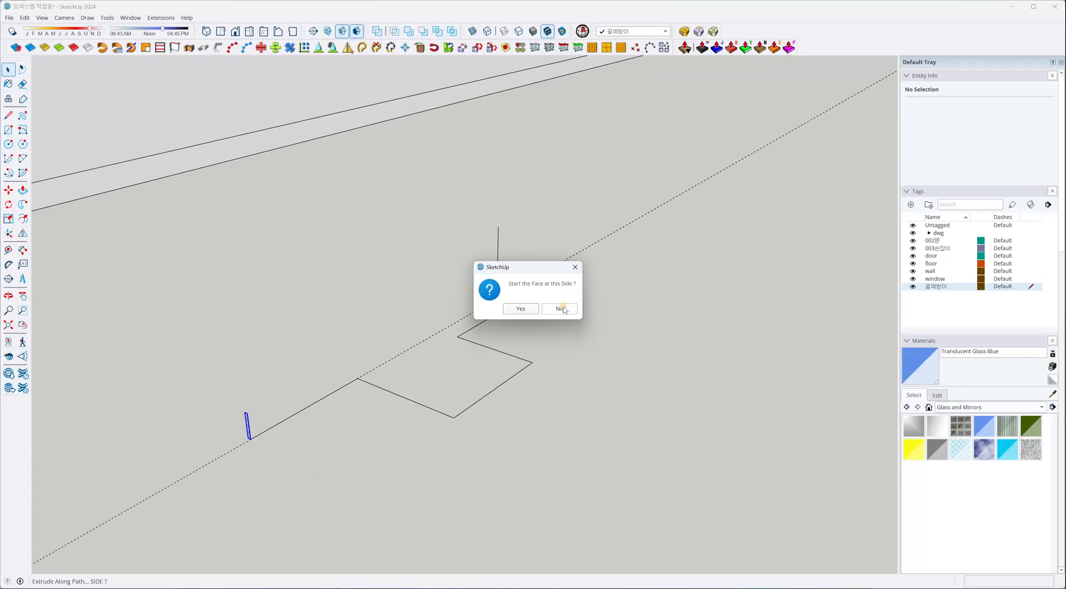
{"action": "left_click", "coordinate": [872, 160]}
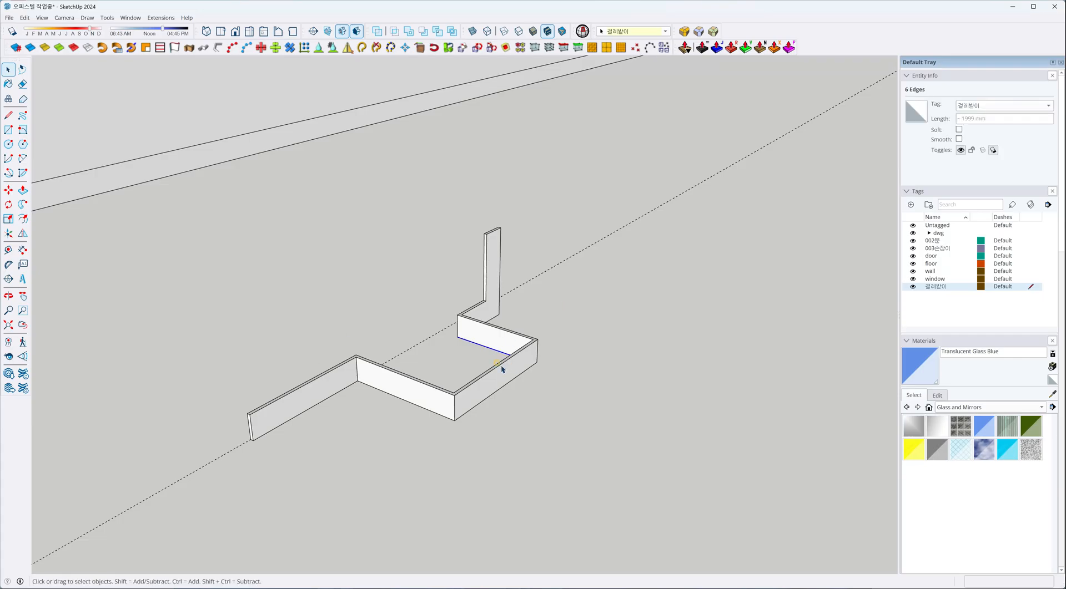
Examine the extruded zigzag baseboard from above and below, then check its type in the entity information.
{"action": "scroll", "coordinate": [218, 461], "scroll_direction": "up", "scroll_amount": 10}
{"action": "middle_click_drag", "start_coordinate": [221, 464], "coordinate": [468, 331]}
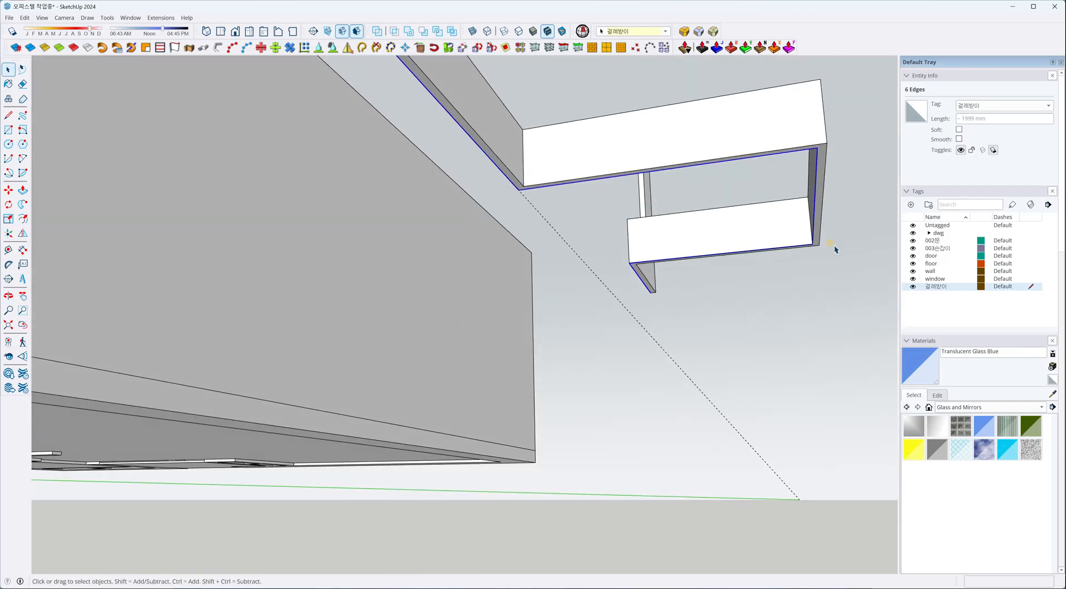
{"action": "scroll", "coordinate": [495, 331], "scroll_direction": "down", "scroll_amount": 8}
{"action": "middle_click_drag", "start_coordinate": [494, 331], "coordinate": [483, 400]}
{"action": "scroll", "coordinate": [405, 413], "scroll_direction": "up", "scroll_amount": 2}
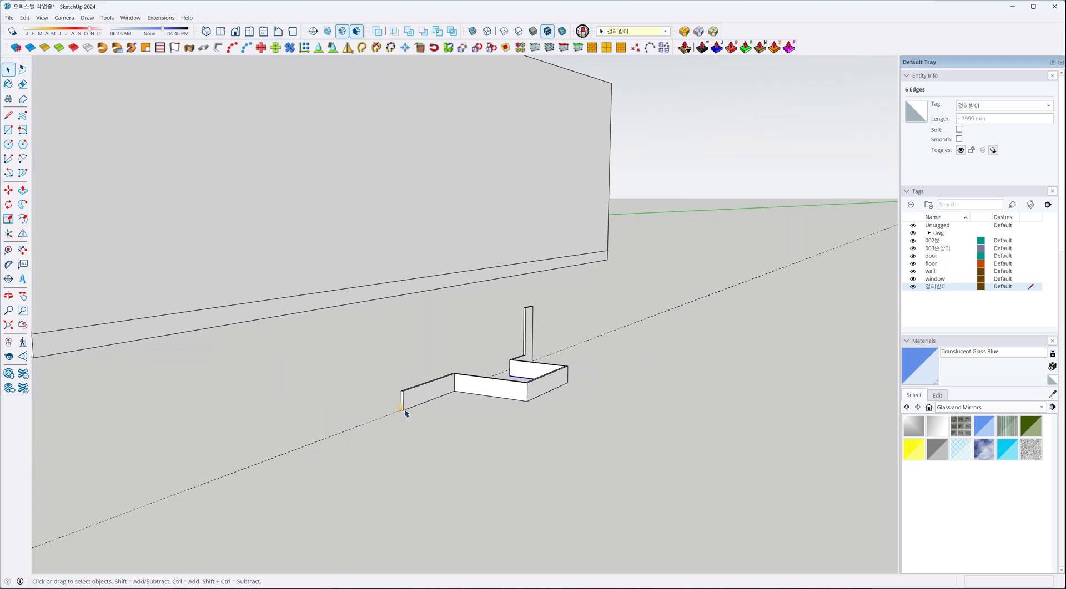
{"action": "middle_click_drag", "start_coordinate": [448, 447], "coordinate": [567, 340]}
{"action": "scroll", "coordinate": [566, 353], "scroll_direction": "up", "scroll_amount": 4}
{"action": "scroll", "coordinate": [566, 352], "scroll_direction": "down", "scroll_amount": 5}
{"action": "scroll", "coordinate": [554, 288], "scroll_direction": "down", "scroll_amount": 1}
{"action": "middle_click_drag", "start_coordinate": [555, 289], "coordinate": [496, 404]}
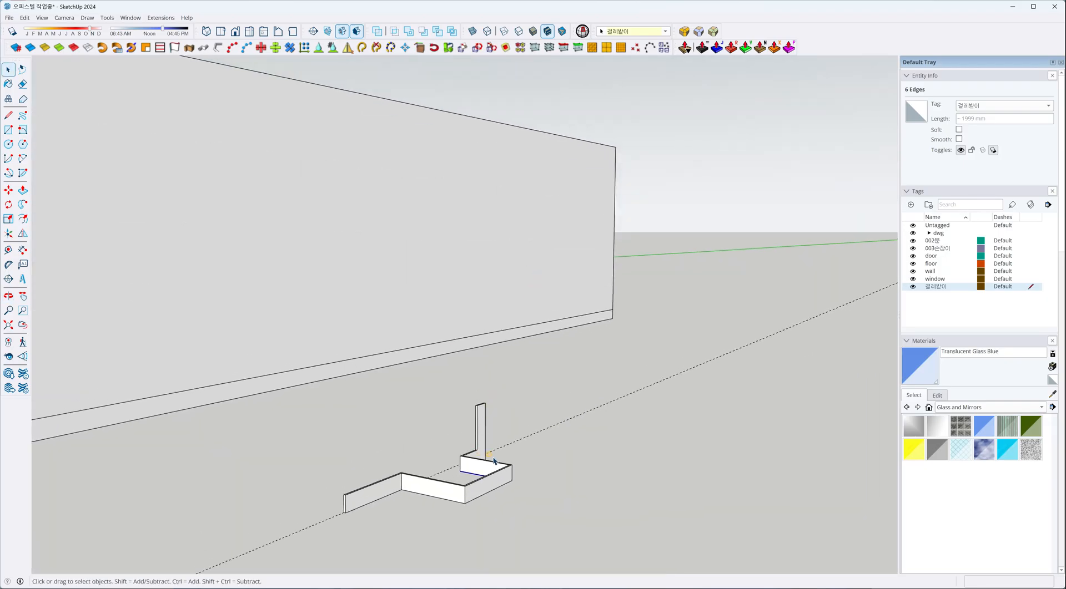
{"action": "left_click", "coordinate": [512, 484]}
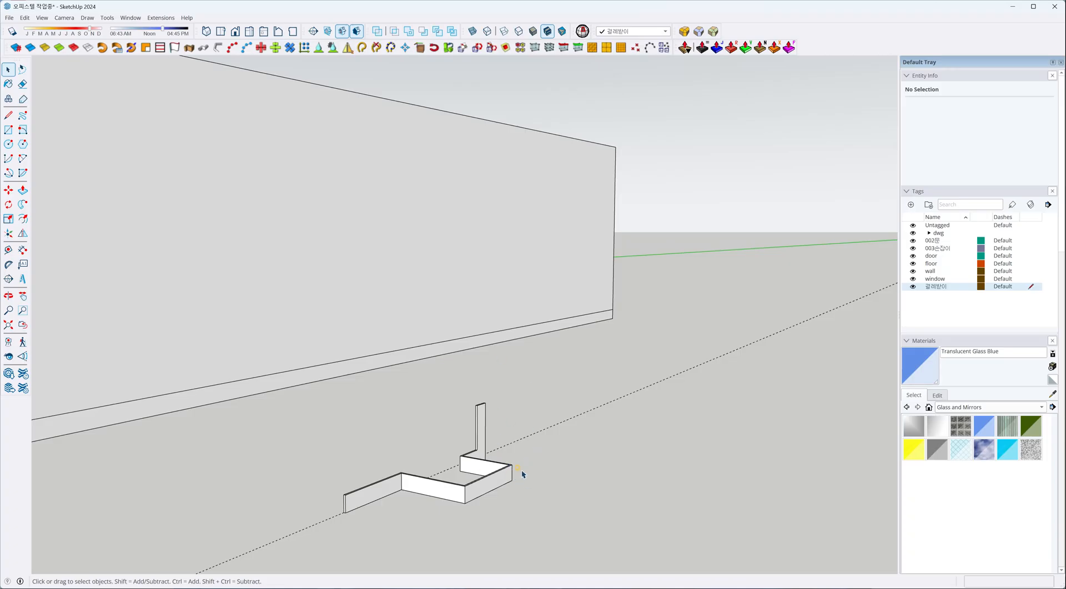
{"action": "left_click", "coordinate": [499, 484]}
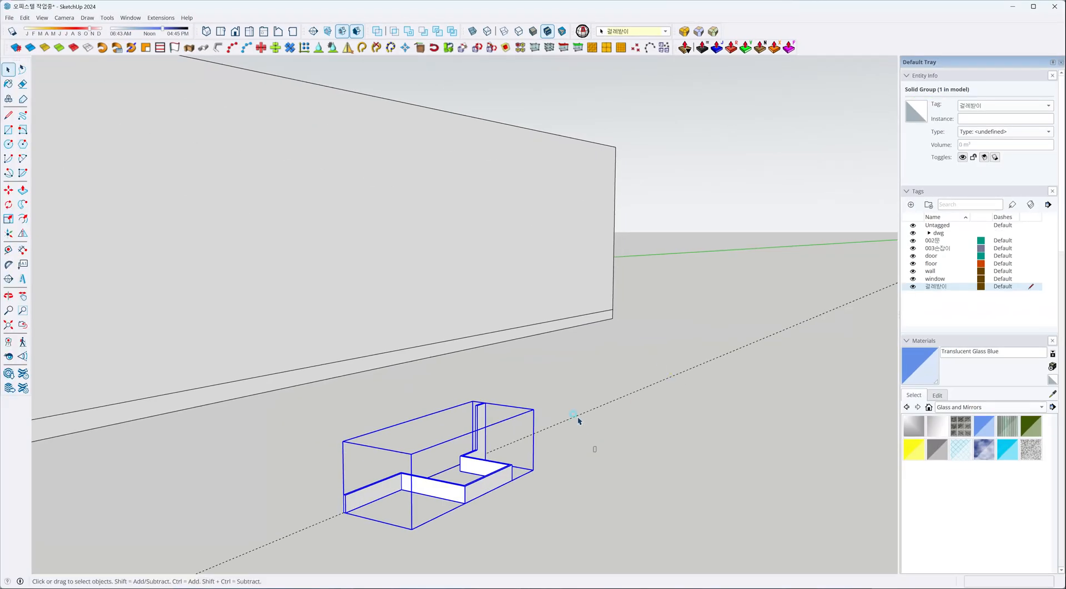
Delete the dashed guide line and the sample baseboard with its path beside the house.
{"action": "left_click", "coordinate": [578, 421]}
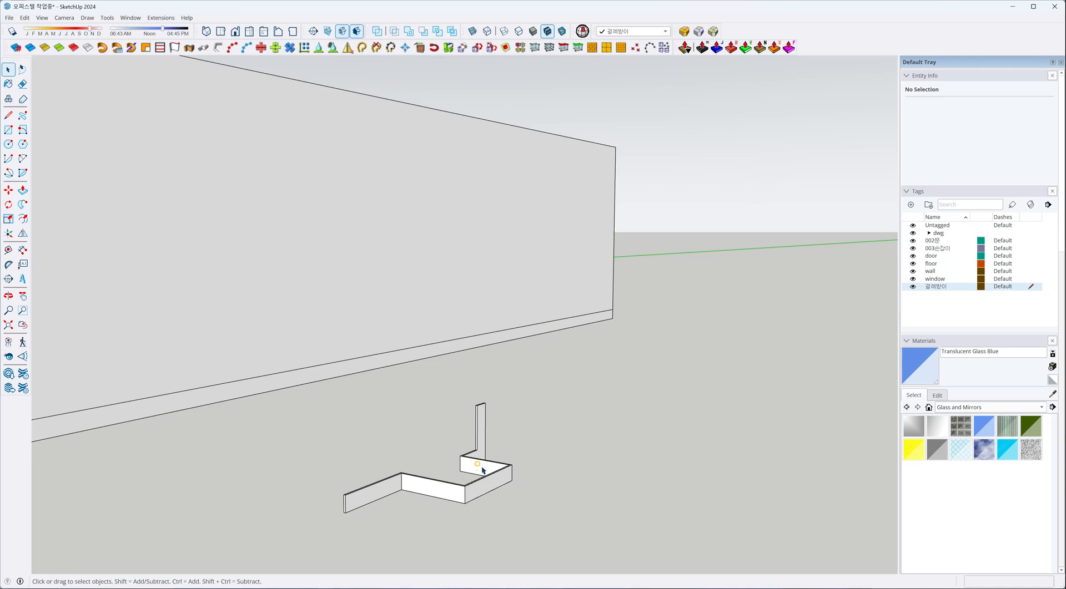
{"action": "scroll", "coordinate": [500, 446], "scroll_direction": "down", "scroll_amount": 3}
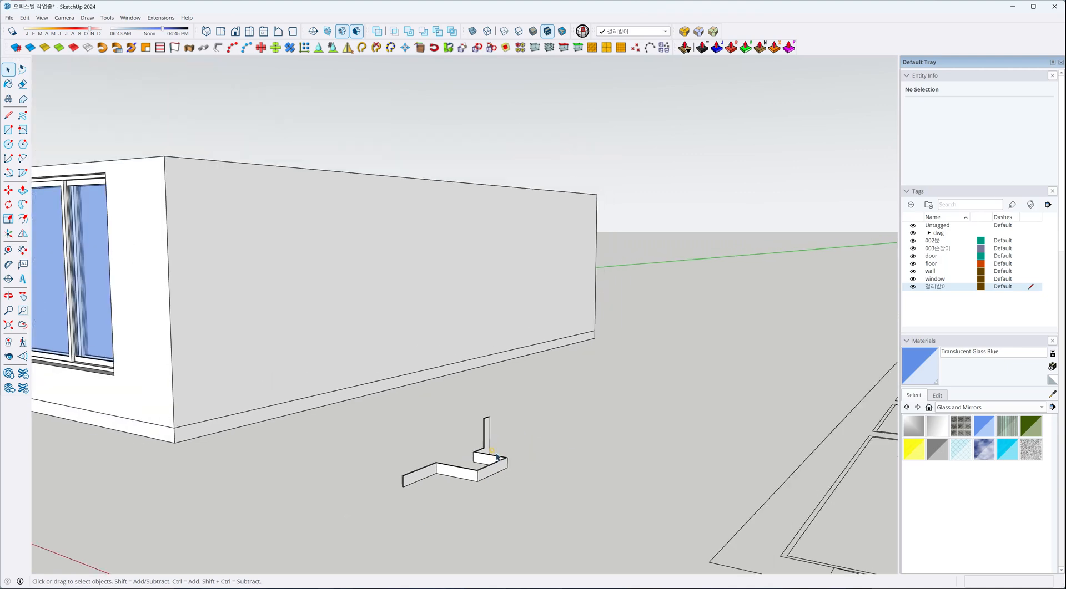
{"action": "left_click_drag", "start_coordinate": [447, 498], "coordinate": [446, 500]}
{"action": "key", "text": "Delete"}
Draw the first baseboard path edge along the floor from the interior door frame's corner to the adjoining partition wall.
{"action": "scroll", "coordinate": [552, 448], "scroll_direction": "down", "scroll_amount": 3}
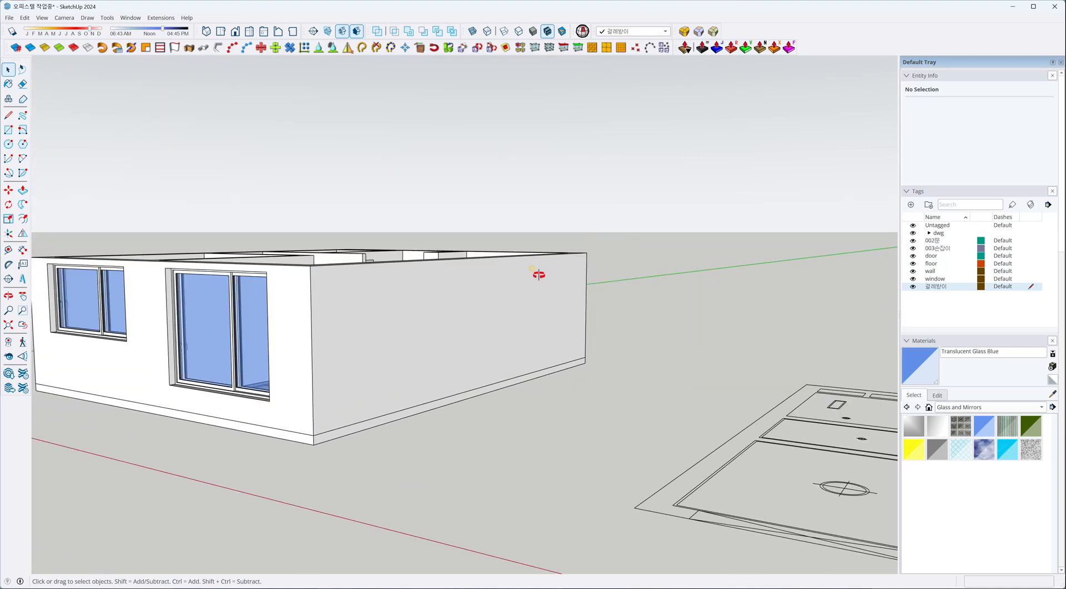
{"action": "middle_click_drag", "start_coordinate": [538, 274], "coordinate": [473, 445]}
{"action": "scroll", "coordinate": [398, 311], "scroll_direction": "up", "scroll_amount": 3}
{"action": "scroll", "coordinate": [398, 312], "scroll_direction": "up", "scroll_amount": 3}
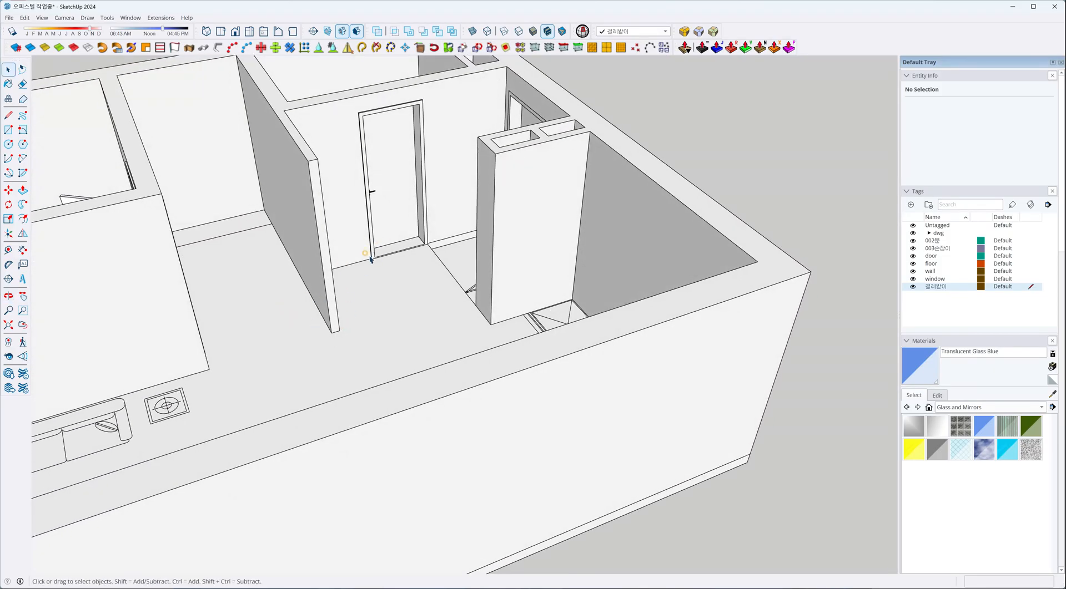
{"action": "scroll", "coordinate": [472, 255], "scroll_direction": "down", "scroll_amount": 2}
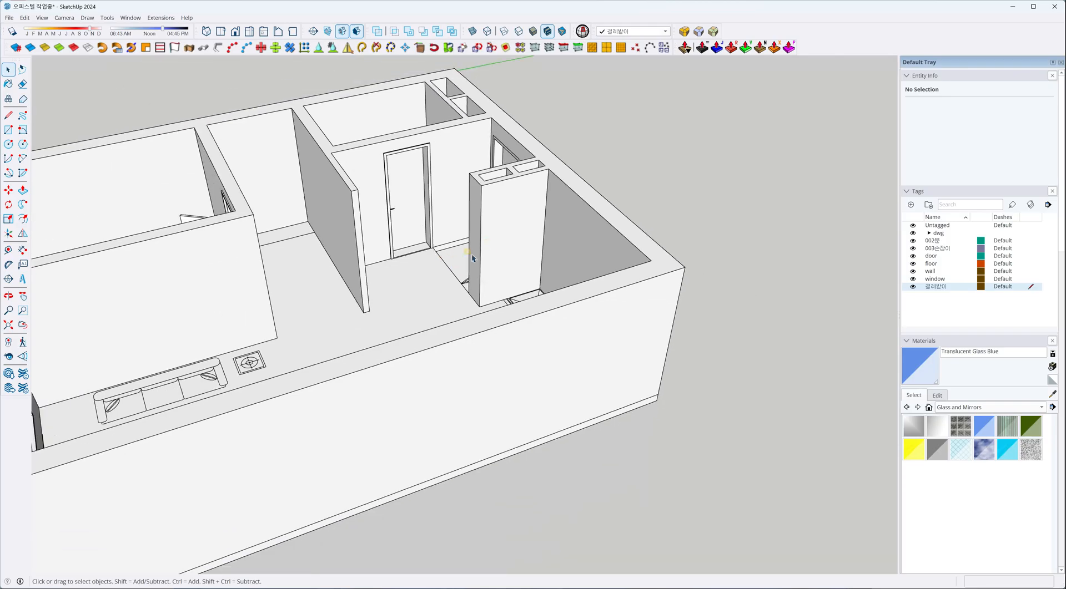
{"action": "middle_click_drag", "start_coordinate": [388, 245], "coordinate": [438, 290]}
{"action": "scroll", "coordinate": [493, 318], "scroll_direction": "up", "scroll_amount": 4}
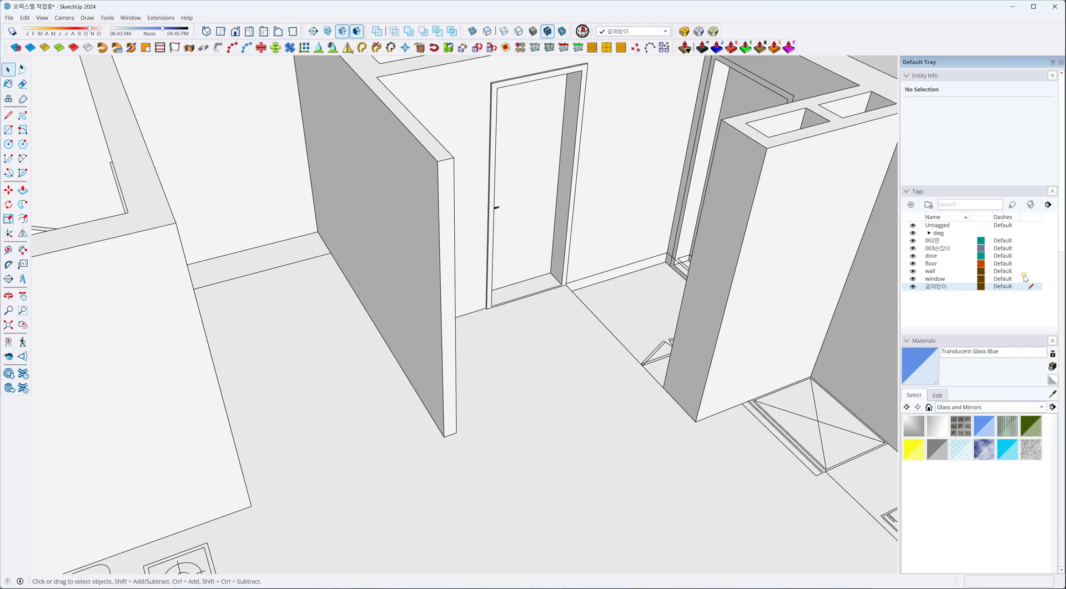
{"action": "scroll", "coordinate": [485, 332], "scroll_direction": "up", "scroll_amount": 8}
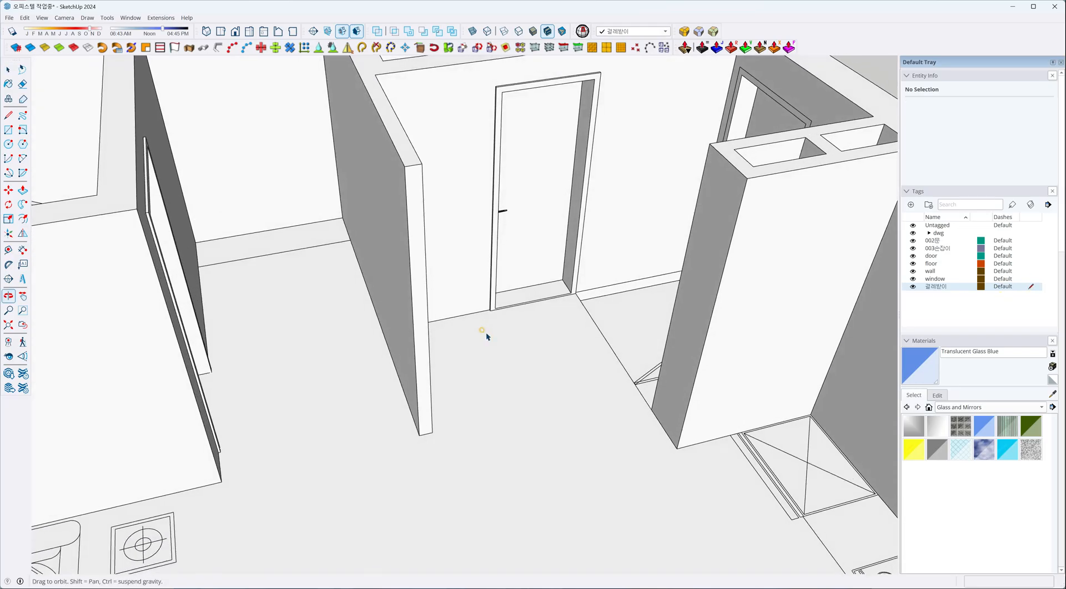
{"action": "scroll", "coordinate": [489, 305], "scroll_direction": "up", "scroll_amount": 3}
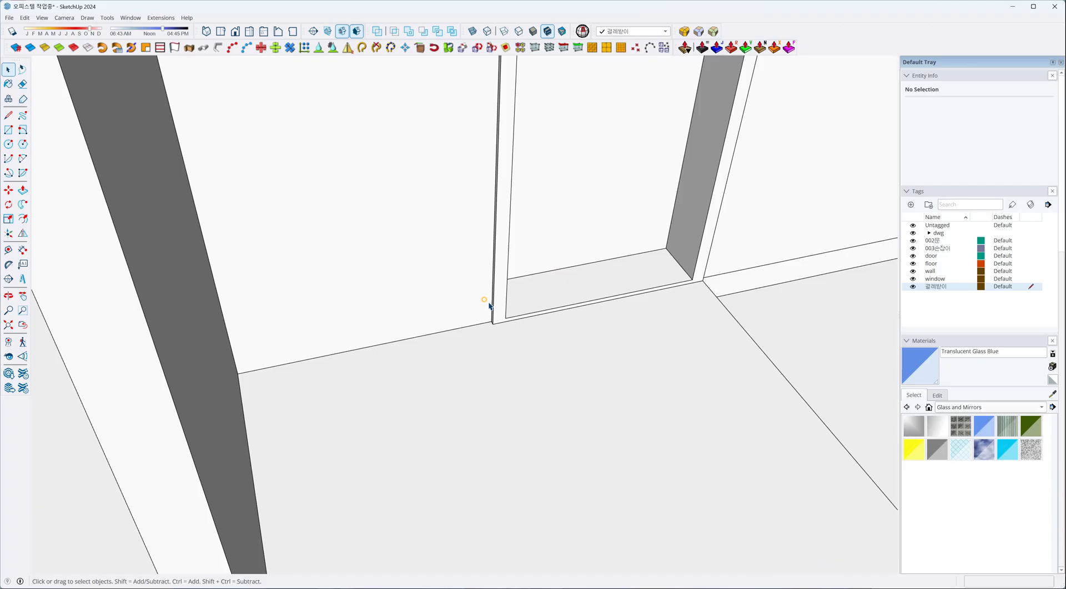
{"action": "key", "text": "l"}
{"action": "scroll", "coordinate": [491, 309], "scroll_direction": "up", "scroll_amount": 3}
{"action": "left_click", "coordinate": [497, 324]}
{"action": "scroll", "coordinate": [336, 256], "scroll_direction": "down", "scroll_amount": 5}
{"action": "left_click", "coordinate": [183, 310]}
{"action": "scroll", "coordinate": [312, 233], "scroll_direction": "down", "scroll_amount": 3}
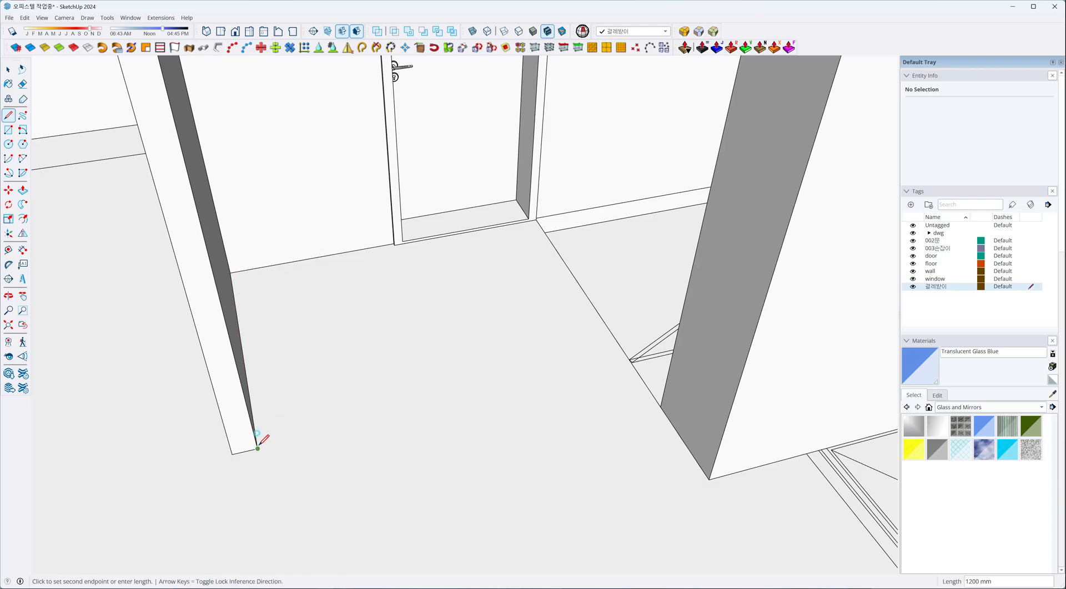
Continue the floor path around the partition's end, along its other side and the back wall, finishing at the opposite doorway's frame.
{"action": "scroll", "coordinate": [544, 311], "scroll_direction": "down", "scroll_amount": 3}
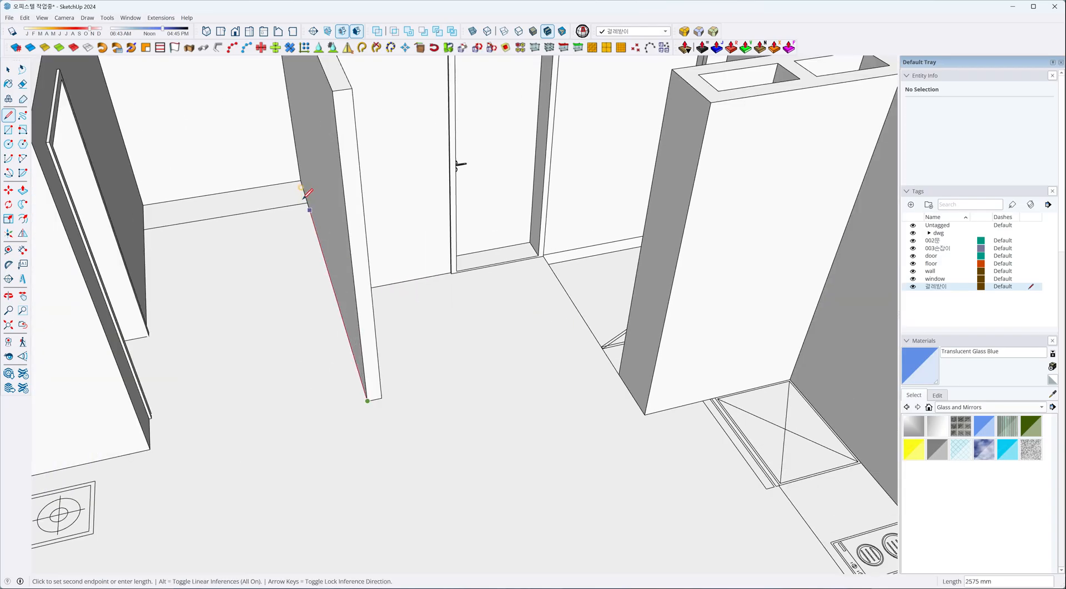
{"action": "left_click", "coordinate": [300, 181]}
{"action": "scroll", "coordinate": [145, 214], "scroll_direction": "up", "scroll_amount": 3}
{"action": "left_click", "coordinate": [144, 199]}
{"action": "middle_click_drag", "start_coordinate": [193, 284], "coordinate": [192, 386]}
{"action": "scroll", "coordinate": [452, 214], "scroll_direction": "up", "scroll_amount": 2}
{"action": "middle_click_drag", "start_coordinate": [452, 215], "coordinate": [242, 315]}
{"action": "scroll", "coordinate": [422, 202], "scroll_direction": "up", "scroll_amount": 4}
{"action": "middle_click_drag", "start_coordinate": [418, 222], "coordinate": [259, 200]}
{"action": "scroll", "coordinate": [335, 173], "scroll_direction": "up", "scroll_amount": 3}
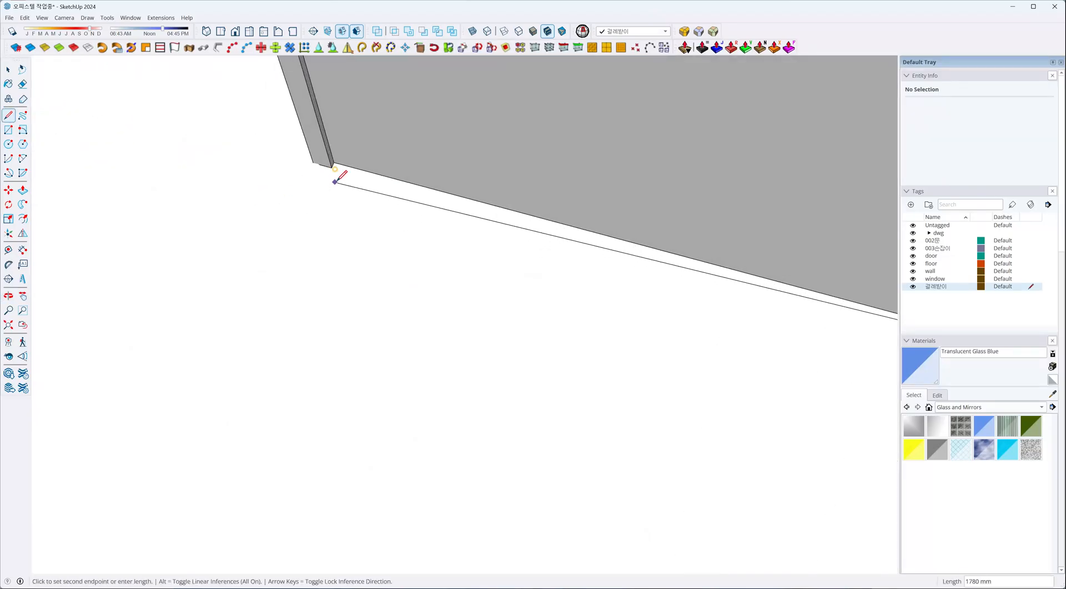
{"action": "key", "text": "Escape"}
{"action": "key", "text": "space"}
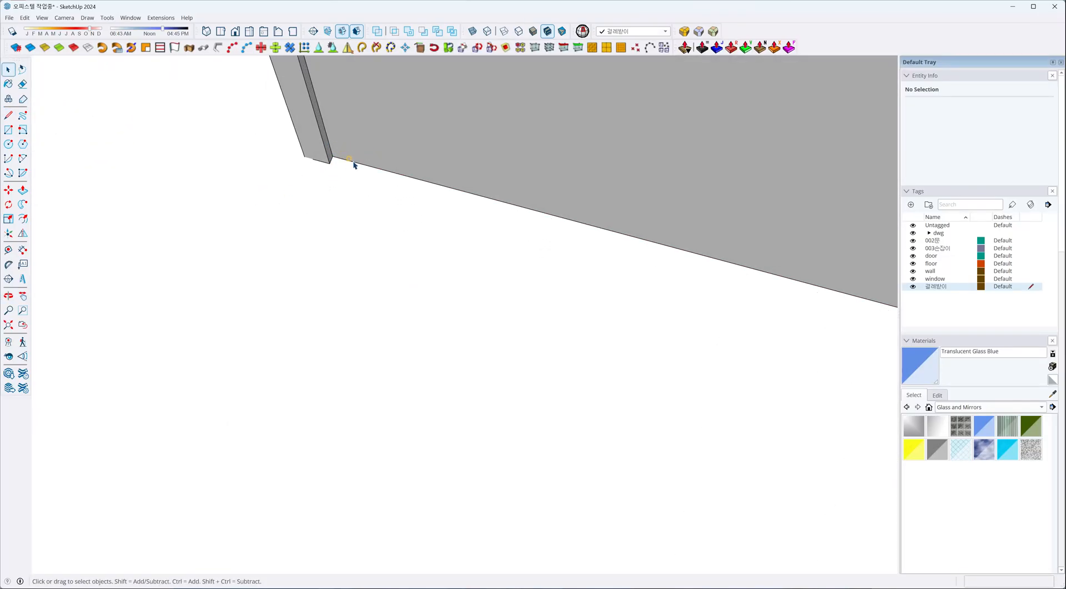
Select the path edge running from the doorway frame to the back wall and view its connected-selection options.
{"action": "left_click", "coordinate": [356, 166]}
{"action": "scroll", "coordinate": [358, 172], "scroll_direction": "down", "scroll_amount": 3}
{"action": "middle_click_drag", "start_coordinate": [363, 192], "coordinate": [409, 236]}
{"action": "scroll", "coordinate": [413, 205], "scroll_direction": "up", "scroll_amount": 6}
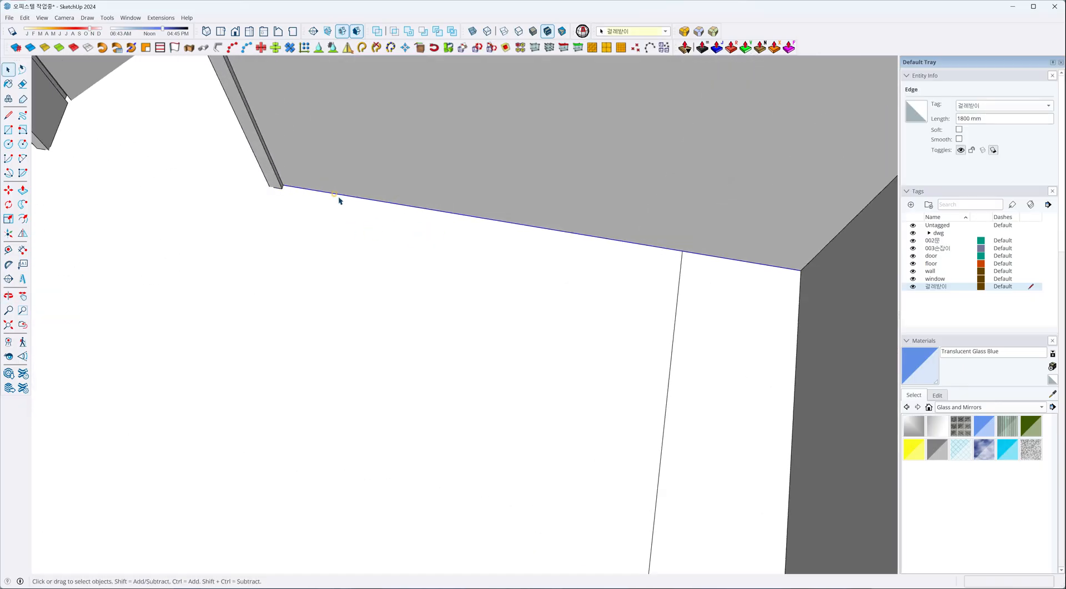
{"action": "mouse_move", "coordinate": [274, 183]}
{"action": "middle_mouse_down"}
{"action": "mouse_move", "coordinate": [251, 162]}
{"action": "mouse_move", "coordinate": [262, 169]}
{"action": "middle_mouse_up"}
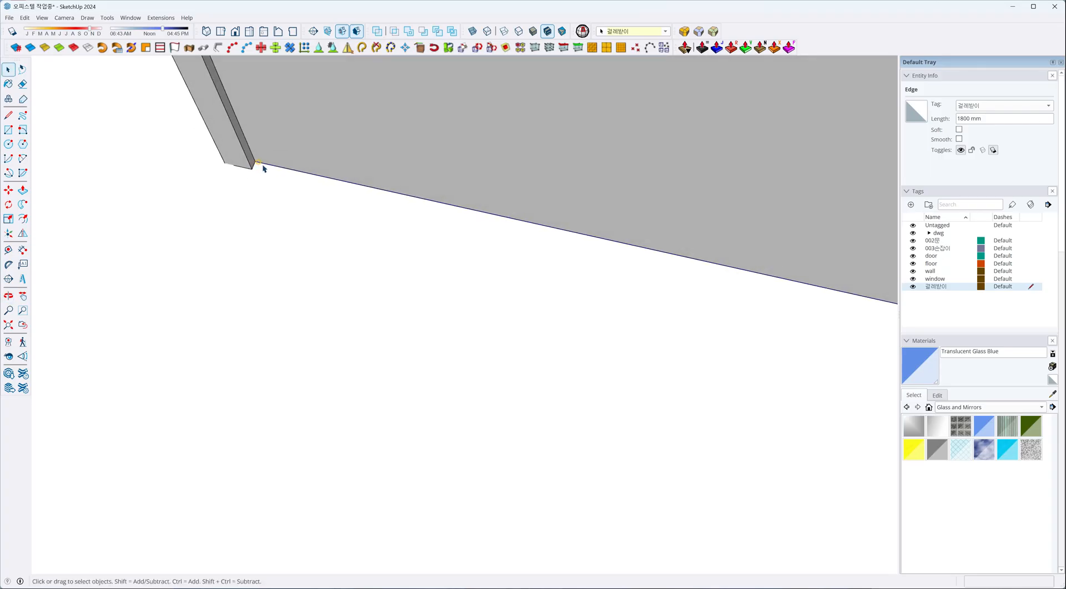
{"action": "right_click", "coordinate": [266, 166]}
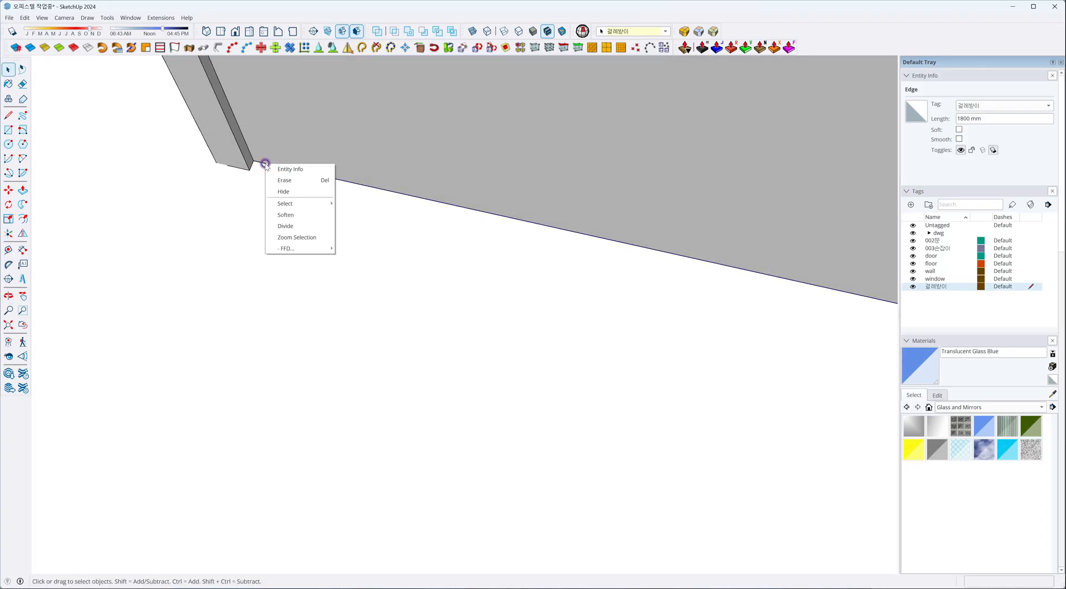
{"action": "mouse_move", "coordinate": [279, 206]}
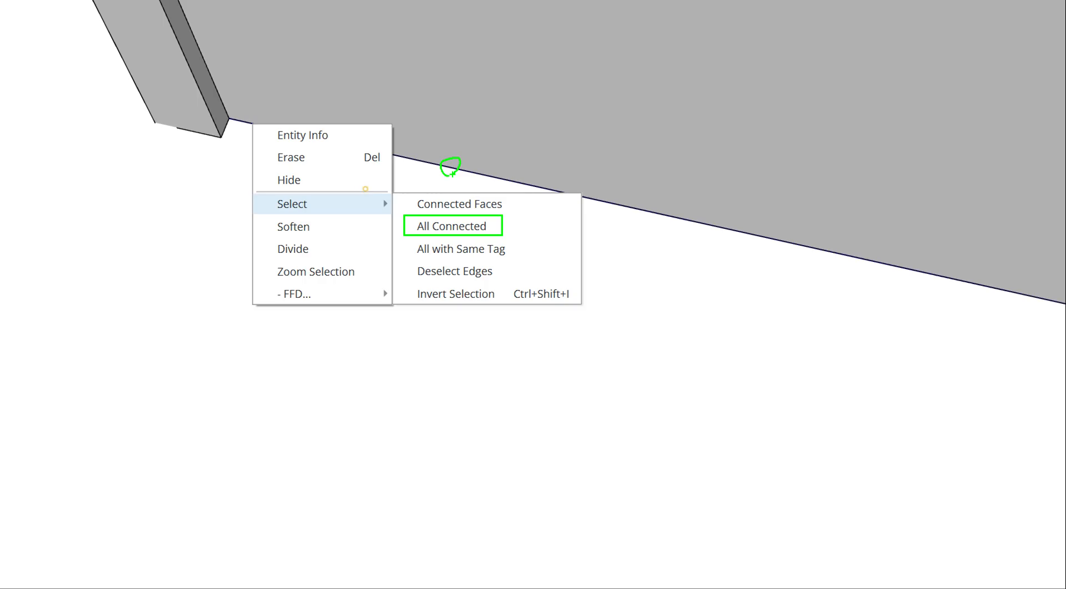
{"action": "key", "text": "Escape"}
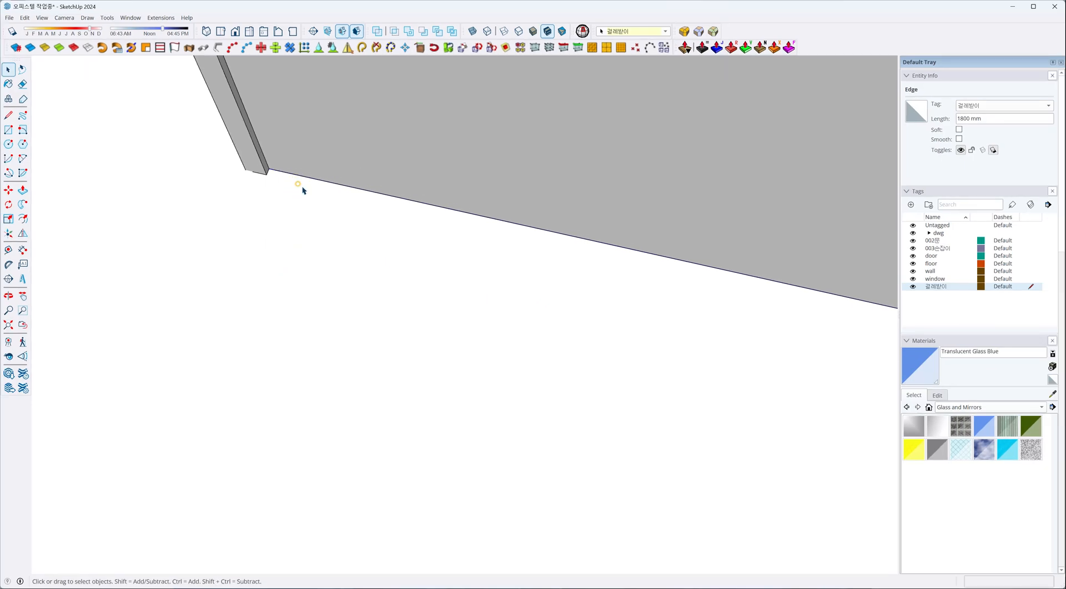
Add the back wall's path edge and the partition's long path edge to the selection one by one.
{"action": "scroll", "coordinate": [300, 188], "scroll_direction": "down", "scroll_amount": 10}
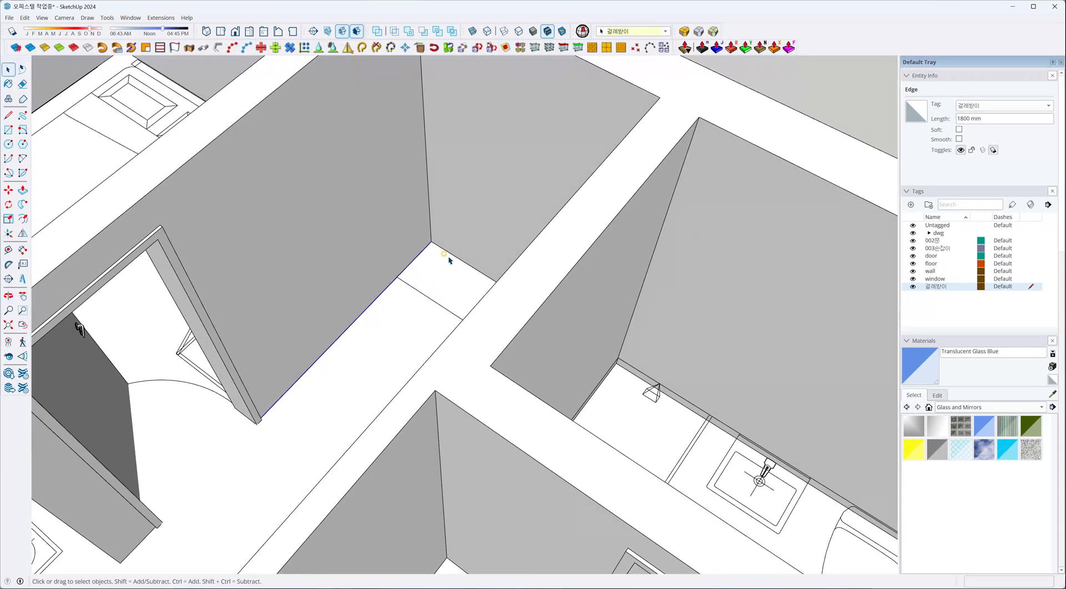
{"action": "left_click", "coordinate": [447, 253], "text": "shift"}
{"action": "middle_click_drag", "start_coordinate": [405, 392], "coordinate": [732, 316]}
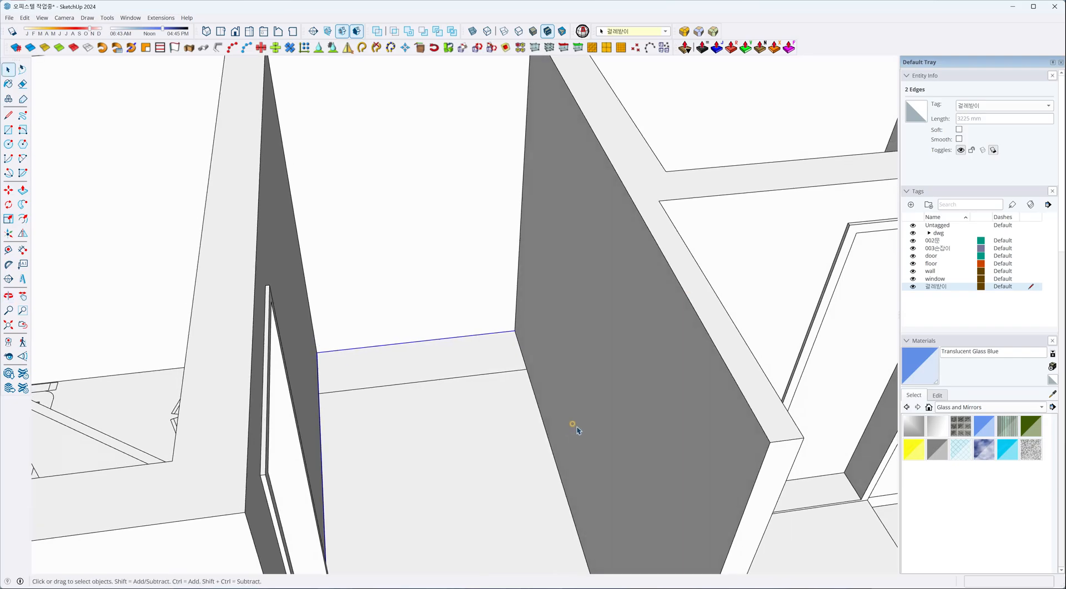
{"action": "left_click", "coordinate": [547, 430], "text": "shift"}
{"action": "middle_click_drag", "start_coordinate": [552, 399], "coordinate": [388, 400]}
{"action": "scroll", "coordinate": [368, 388], "scroll_direction": "up", "scroll_amount": 5}
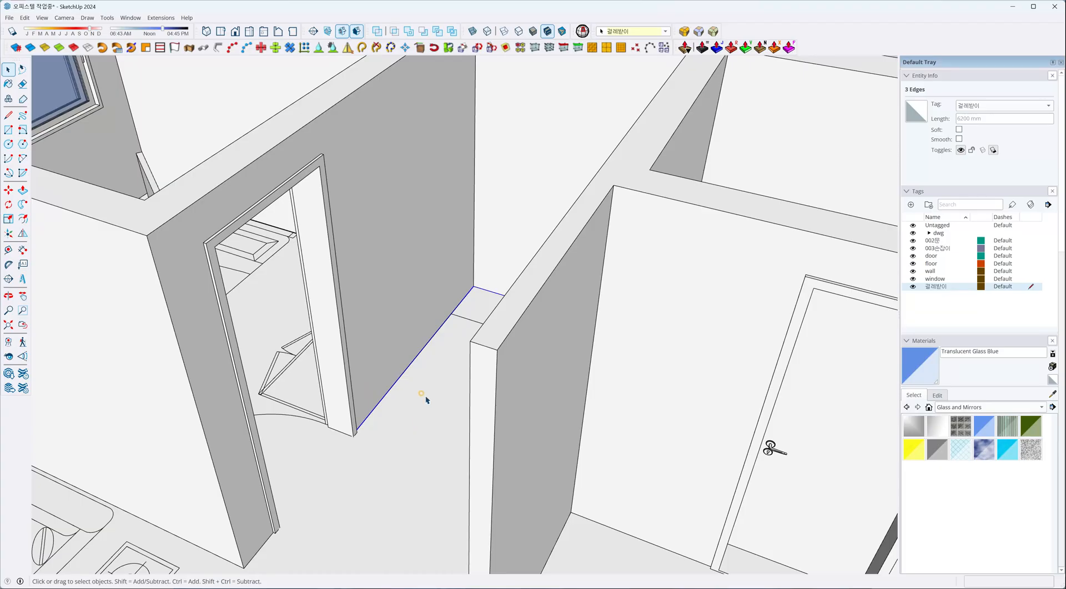
Replace the selection with only the path edge running along the wall from the interior doorway's frame.
{"action": "scroll", "coordinate": [426, 394], "scroll_direction": "down", "scroll_amount": 2}
{"action": "middle_click_drag", "start_coordinate": [426, 378], "coordinate": [500, 371]}
{"action": "scroll", "coordinate": [422, 400], "scroll_direction": "up", "scroll_amount": 5}
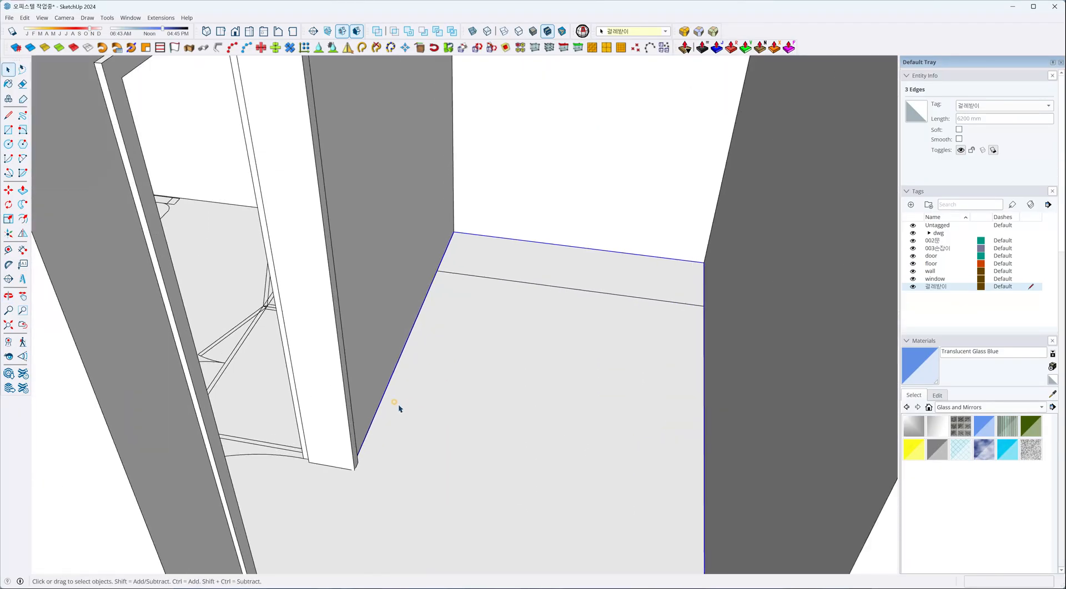
{"action": "scroll", "coordinate": [397, 404], "scroll_direction": "up", "scroll_amount": 3}
{"action": "left_click", "coordinate": [350, 442]}
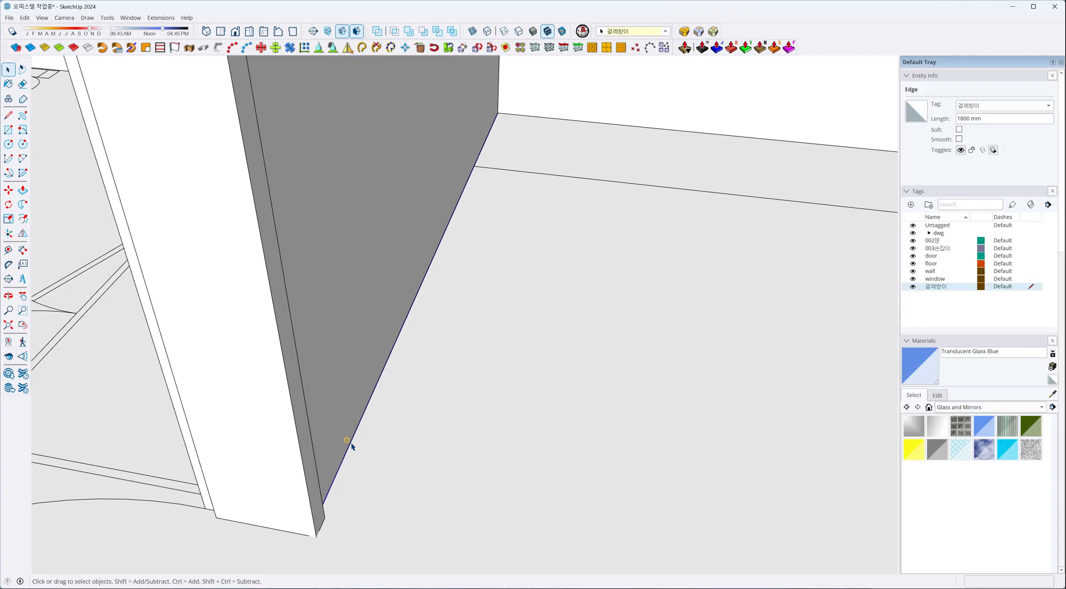
{"action": "right_click", "coordinate": [351, 445]}
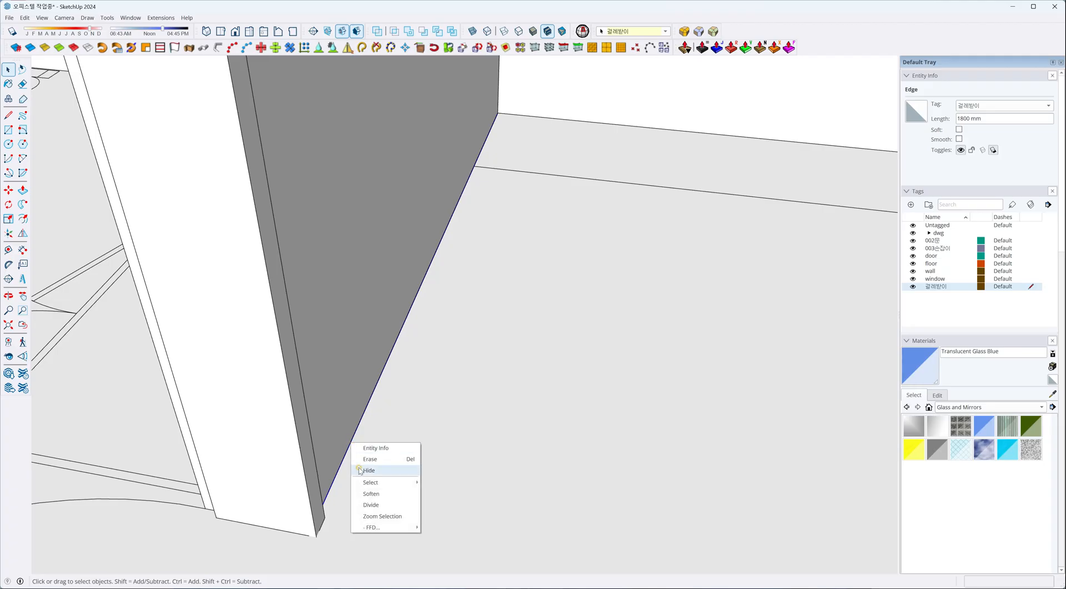
{"action": "mouse_move", "coordinate": [358, 482]}
{"action": "left_click", "coordinate": [337, 467]}
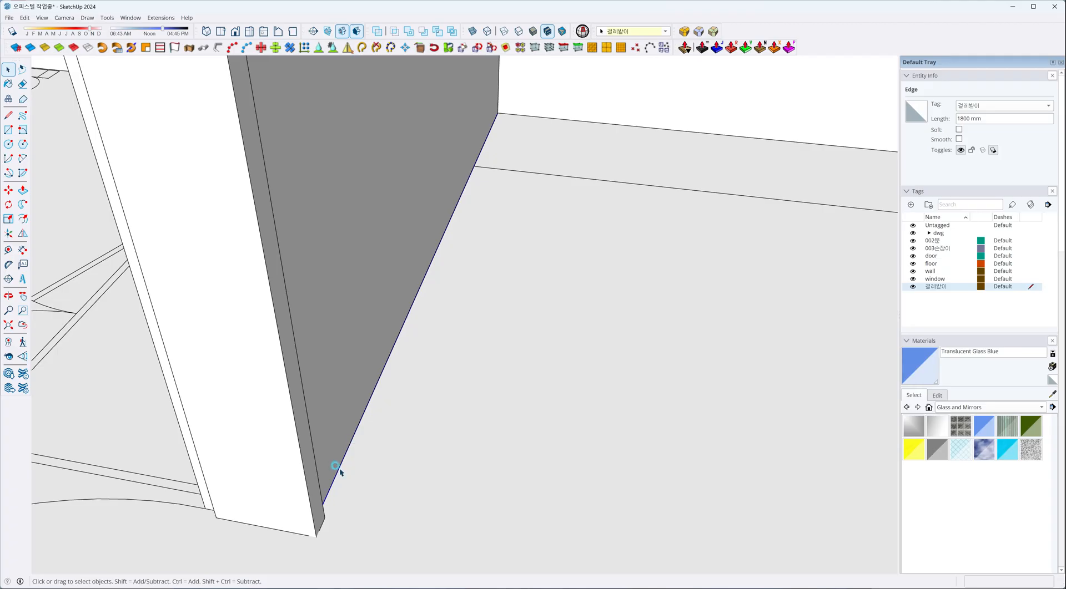
Examine the connected-selection options available for the selected path edge.
{"action": "scroll", "coordinate": [338, 469], "scroll_direction": "up", "scroll_amount": 3}
{"action": "mouse_move", "coordinate": [338, 469]}
{"action": "middle_mouse_down"}
{"action": "mouse_move", "coordinate": [314, 467]}
{"action": "mouse_move", "coordinate": [327, 475]}
{"action": "middle_mouse_up"}
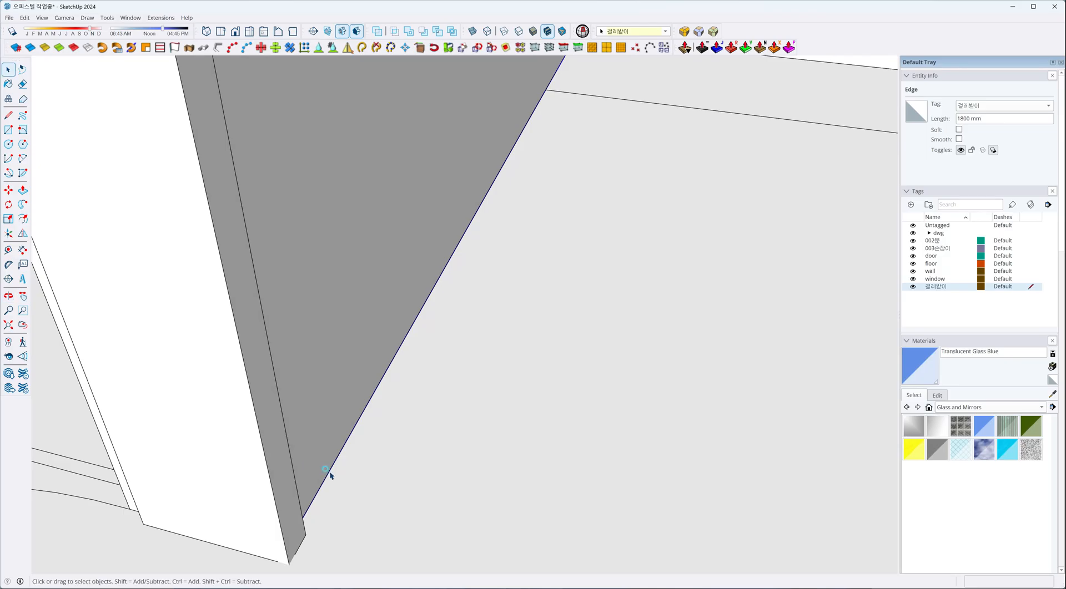
{"action": "right_click", "coordinate": [329, 476]}
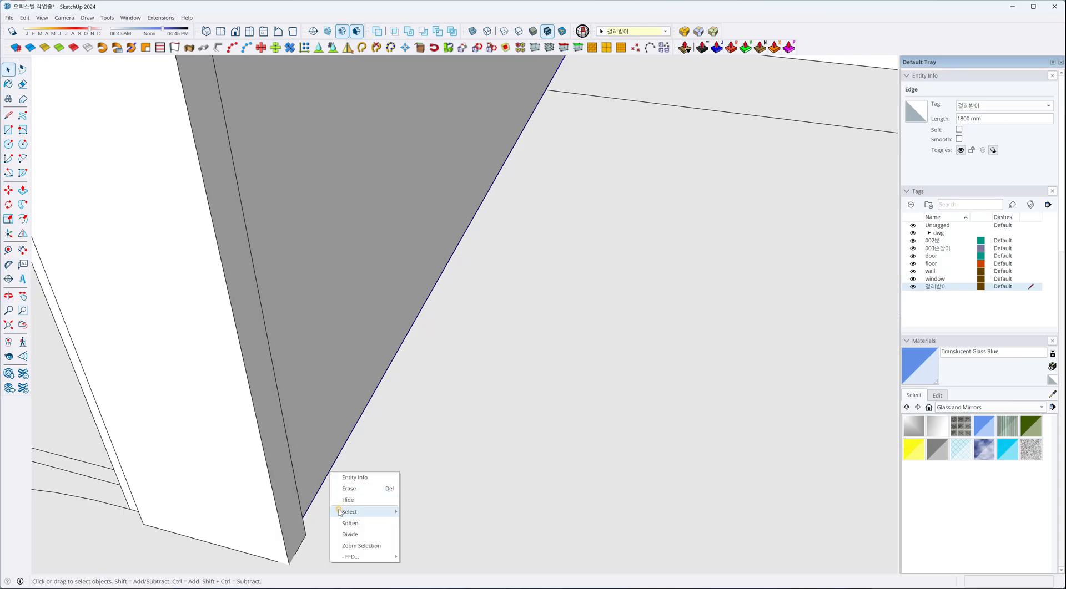
{"action": "mouse_move", "coordinate": [340, 512]}
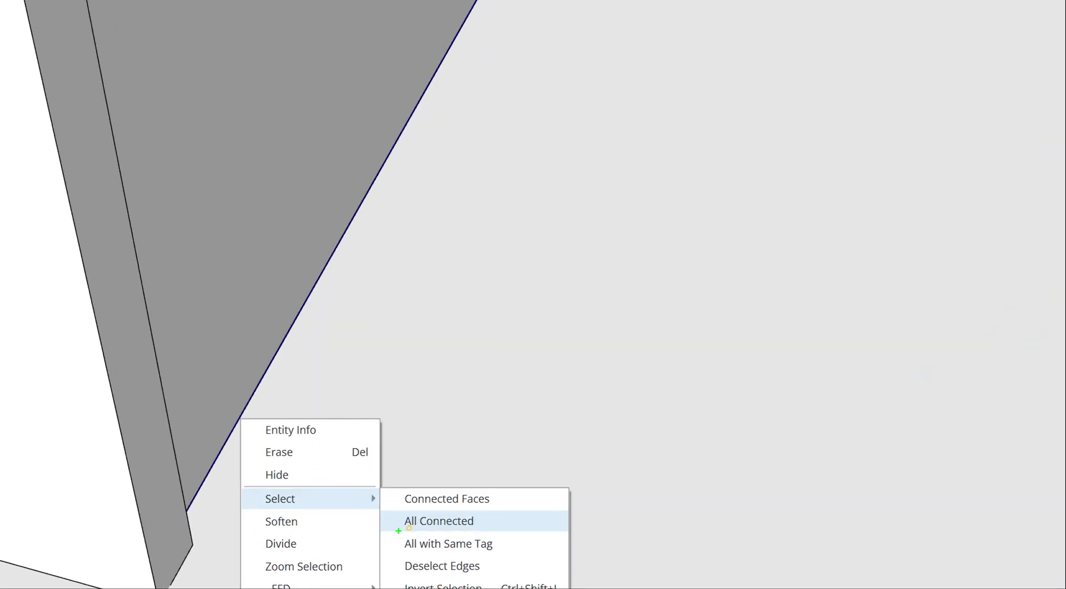
{"action": "left_click_drag", "start_coordinate": [395, 531], "coordinate": [480, 531], "text": "shift"}
{"action": "key", "text": "Escape"}
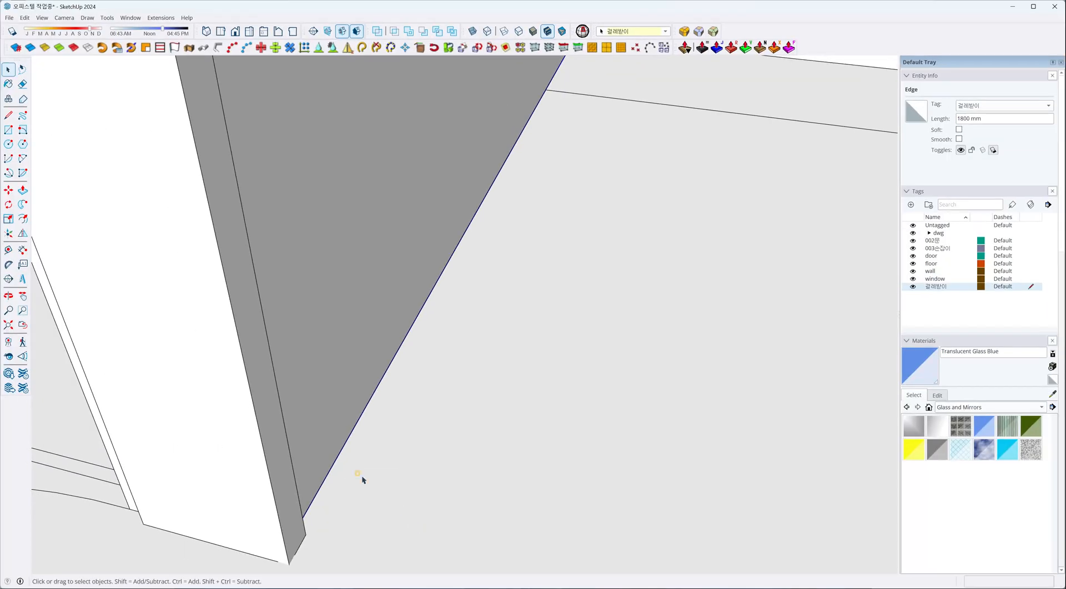
Extend the selection to all edges connected to the selected path edge.
{"action": "right_click", "coordinate": [330, 472]}
{"action": "mouse_move", "coordinate": [350, 510]}
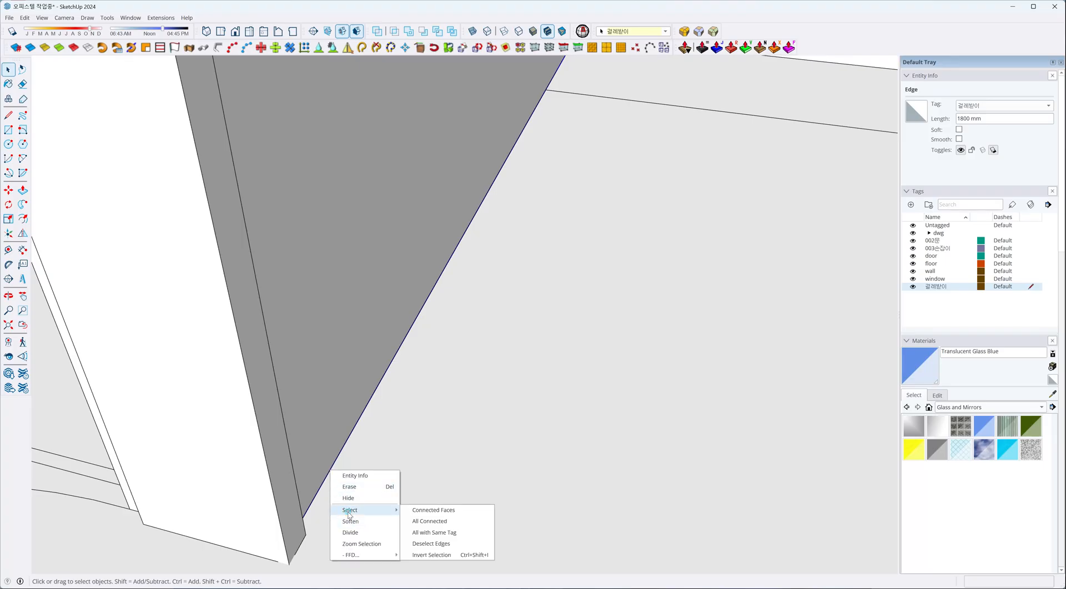
{"action": "left_click", "coordinate": [411, 523]}
{"action": "scroll", "coordinate": [425, 298], "scroll_direction": "down", "scroll_amount": 10}
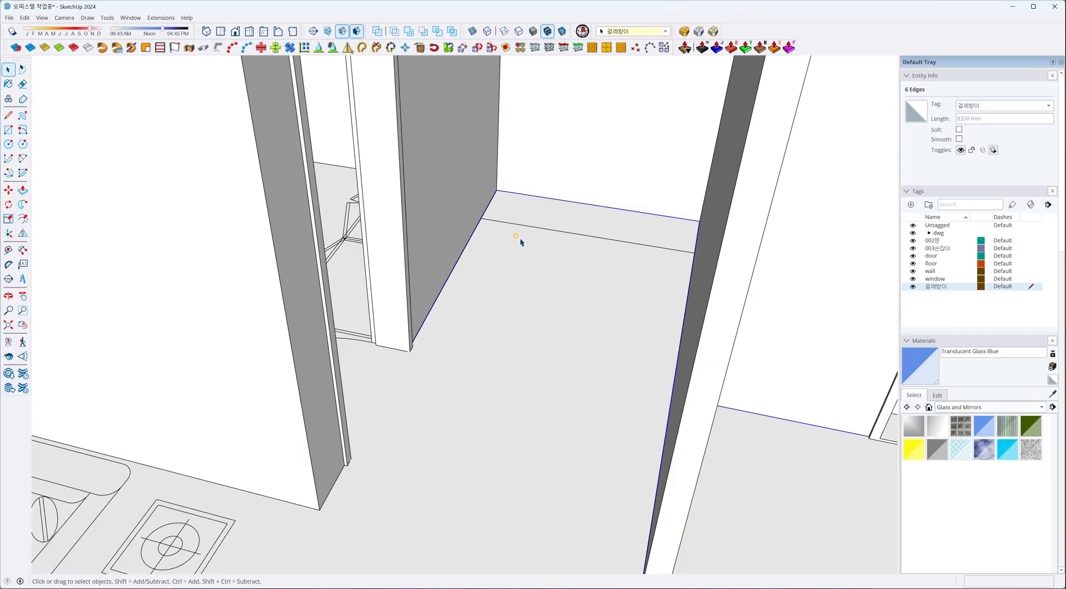
Turn on X-ray display with the path's end at the doorway frame in close view.
{"action": "scroll", "coordinate": [711, 384], "scroll_direction": "up", "scroll_amount": 10}
{"action": "middle_click_drag", "start_coordinate": [775, 357], "coordinate": [741, 322]}
{"action": "scroll", "coordinate": [808, 361], "scroll_direction": "down", "scroll_amount": 7}
{"action": "mouse_move", "coordinate": [509, 334]}
{"action": "middle_mouse_down"}
{"action": "mouse_move", "coordinate": [300, 408]}
{"action": "mouse_move", "coordinate": [161, 416]}
{"action": "middle_mouse_up"}
{"action": "middle_click_drag", "start_coordinate": [460, 264], "coordinate": [202, 305]}
{"action": "scroll", "coordinate": [611, 294], "scroll_direction": "up", "scroll_amount": 10}
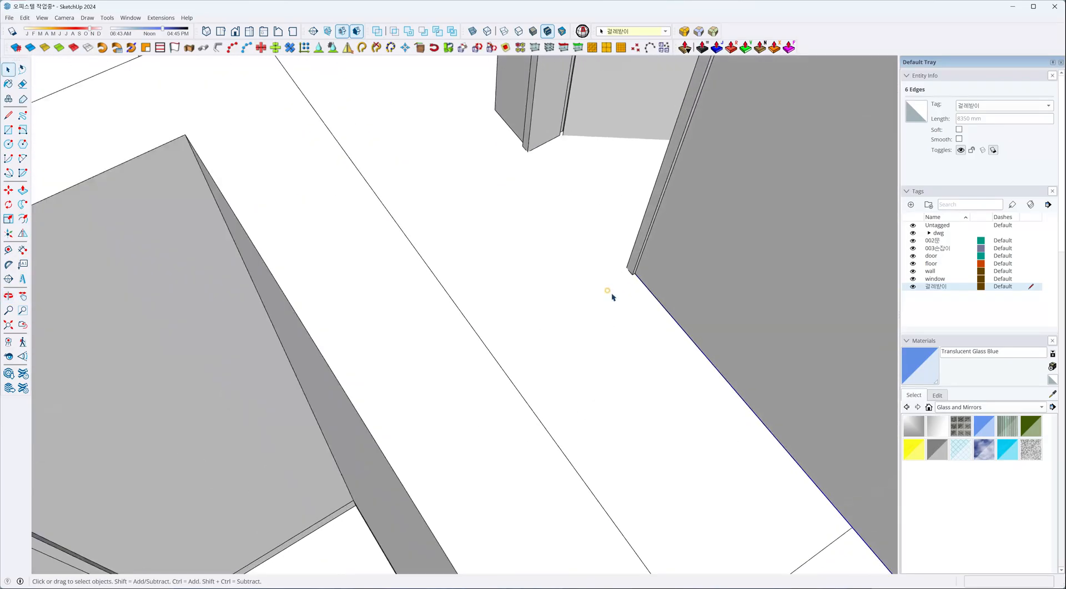
{"action": "mouse_move", "coordinate": [642, 277]}
{"action": "middle_mouse_down"}
{"action": "mouse_move", "coordinate": [631, 278]}
{"action": "mouse_move", "coordinate": [642, 225]}
{"action": "middle_mouse_up"}
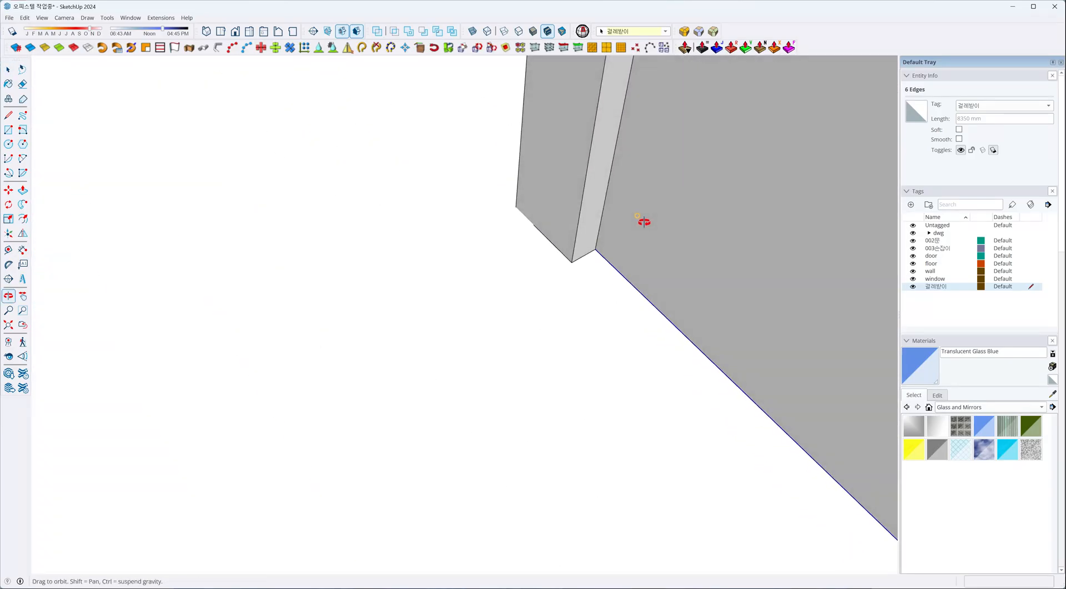
{"action": "scroll", "coordinate": [616, 236], "scroll_direction": "up", "scroll_amount": 3}
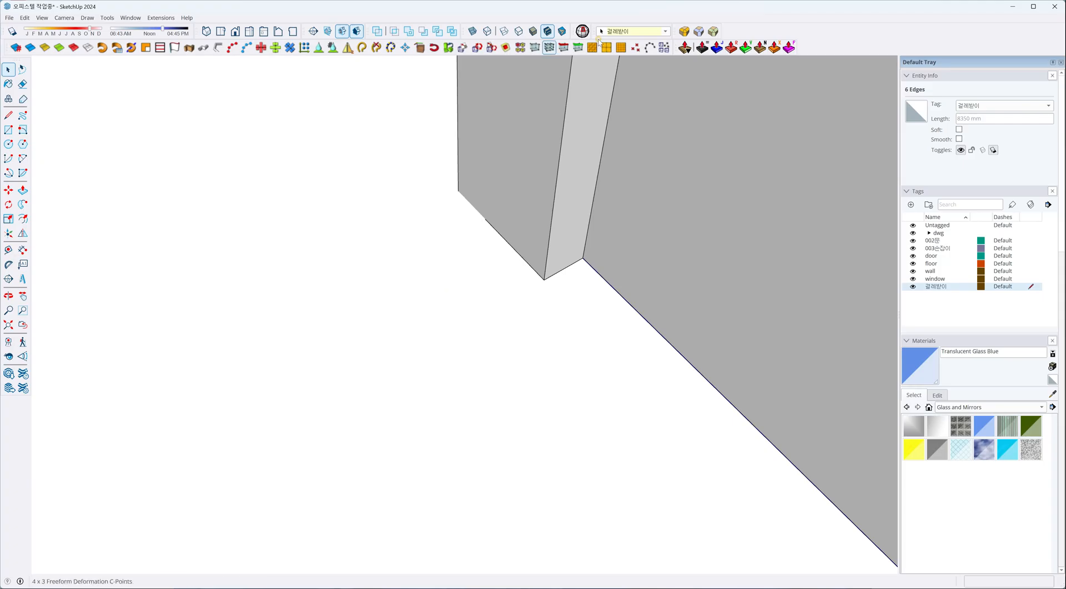
{"action": "middle_click_drag", "start_coordinate": [695, 206], "coordinate": [597, 288]}
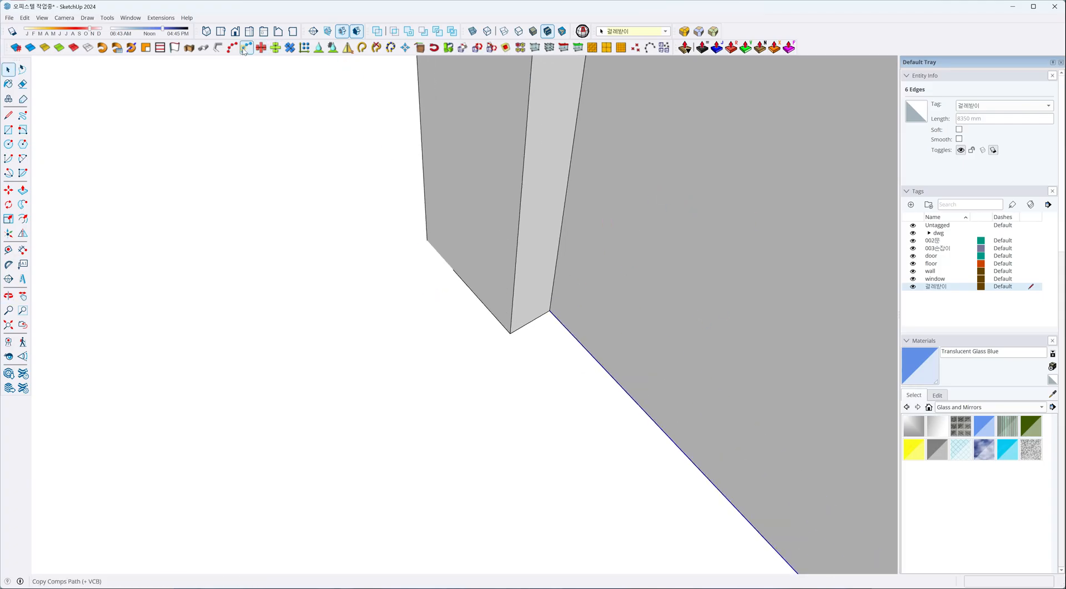
{"action": "left_click", "coordinate": [472, 32]}
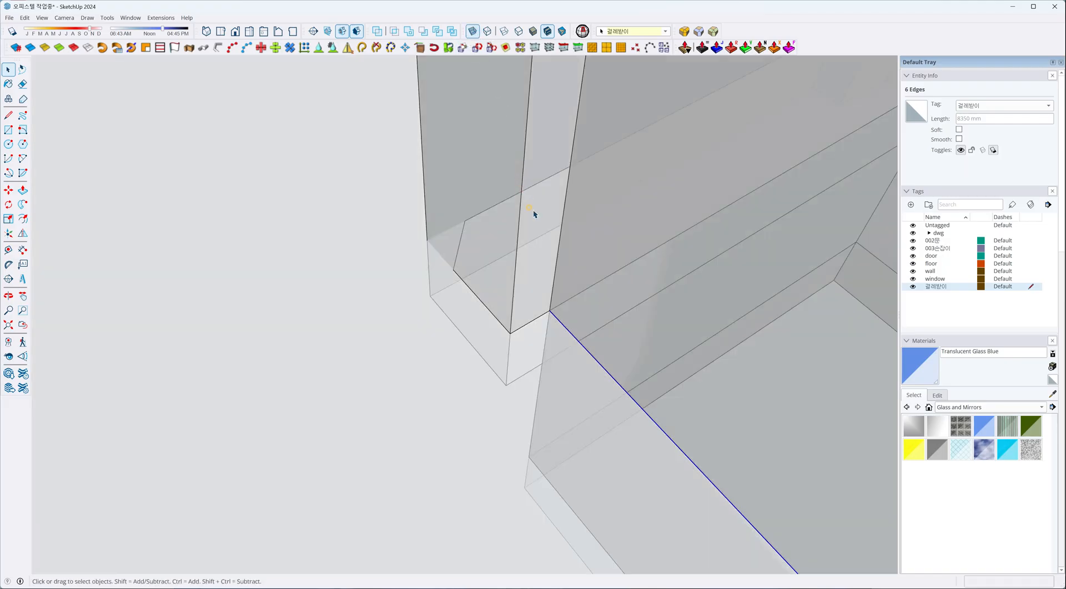
{"action": "middle_click_drag", "start_coordinate": [532, 332], "coordinate": [520, 267]}
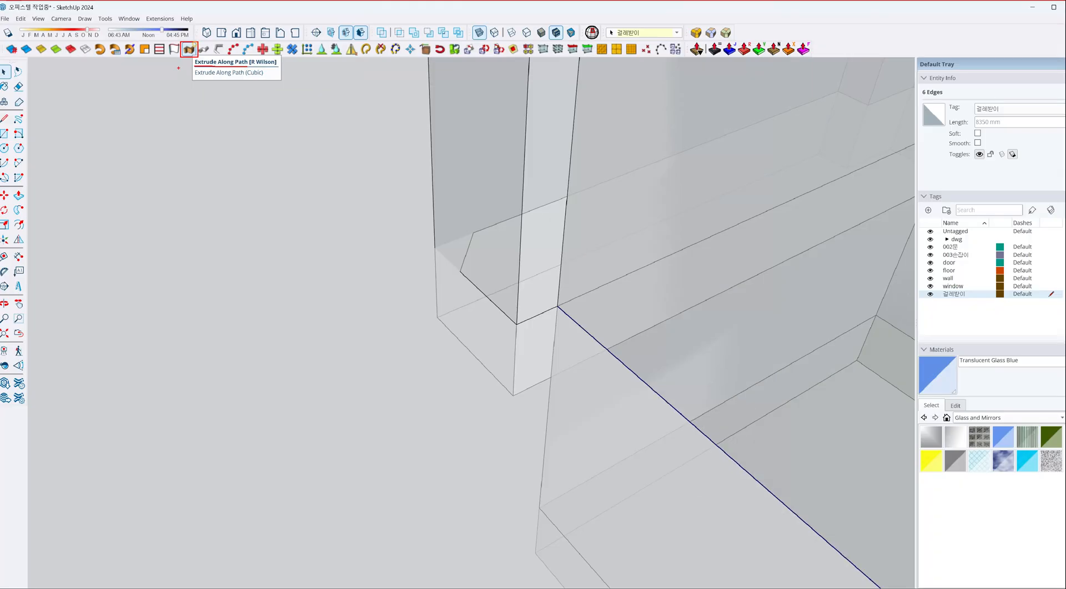
Extrude Along Path with Edge alignment, width 10 mm and height 80 mm, starting the face at the proposed end but on the other side.
{"action": "left_click", "coordinate": [188, 52]}
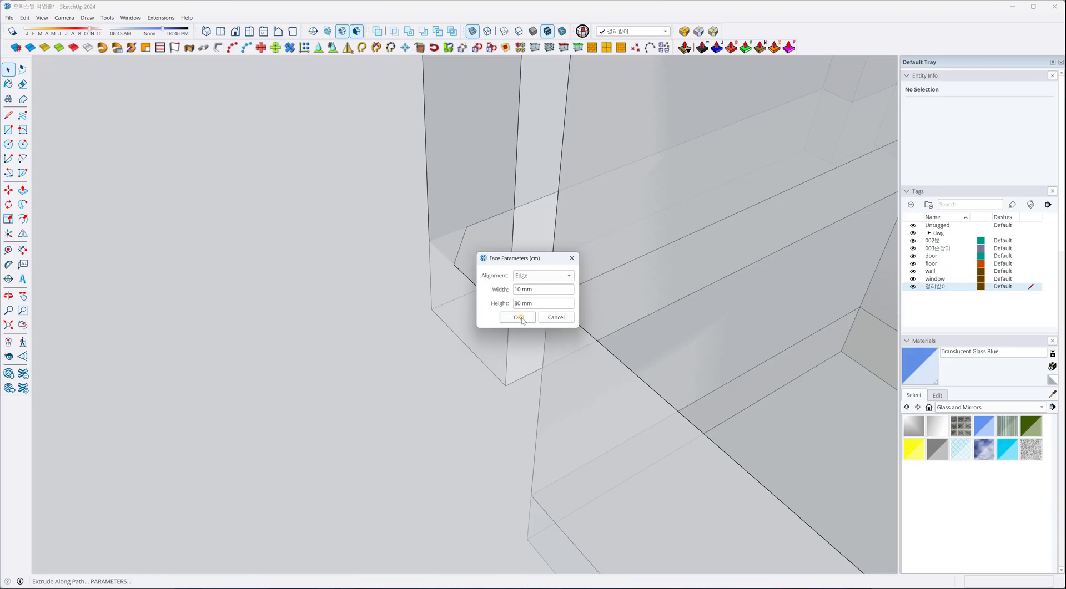
{"action": "left_click", "coordinate": [519, 317]}
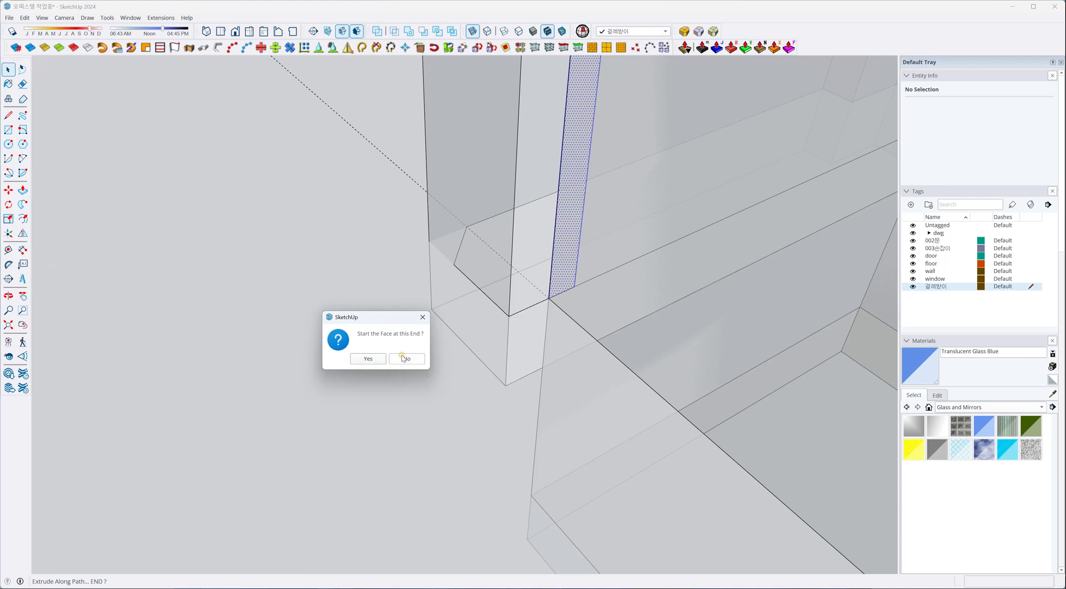
{"action": "left_click", "coordinate": [368, 359]}
{"action": "left_click_drag", "start_coordinate": [536, 269], "coordinate": [407, 269]}
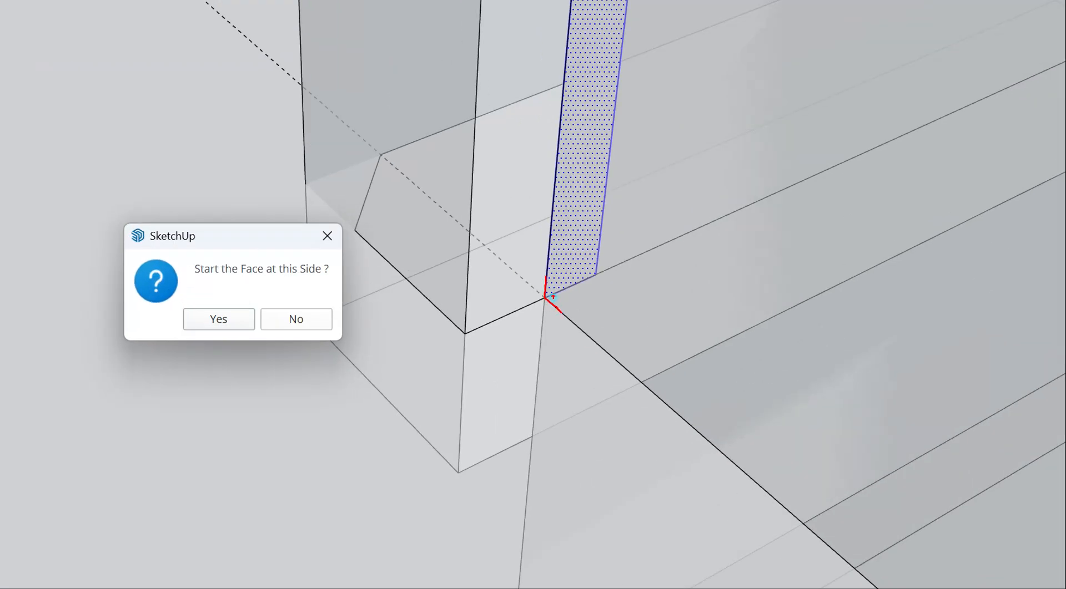
{"action": "mouse_move", "coordinate": [553, 297]}
{"action": "left_mouse_down"}
{"action": "mouse_move", "coordinate": [589, 277]}
{"action": "mouse_move", "coordinate": [493, 322]}
{"action": "left_mouse_up"}
{"action": "mouse_move", "coordinate": [547, 303]}
{"action": "left_mouse_down"}
{"action": "mouse_move", "coordinate": [602, 350]}
{"action": "mouse_move", "coordinate": [569, 317]}
{"action": "mouse_move", "coordinate": [620, 351]}
{"action": "left_mouse_up"}
{"action": "key", "text": "Escape"}
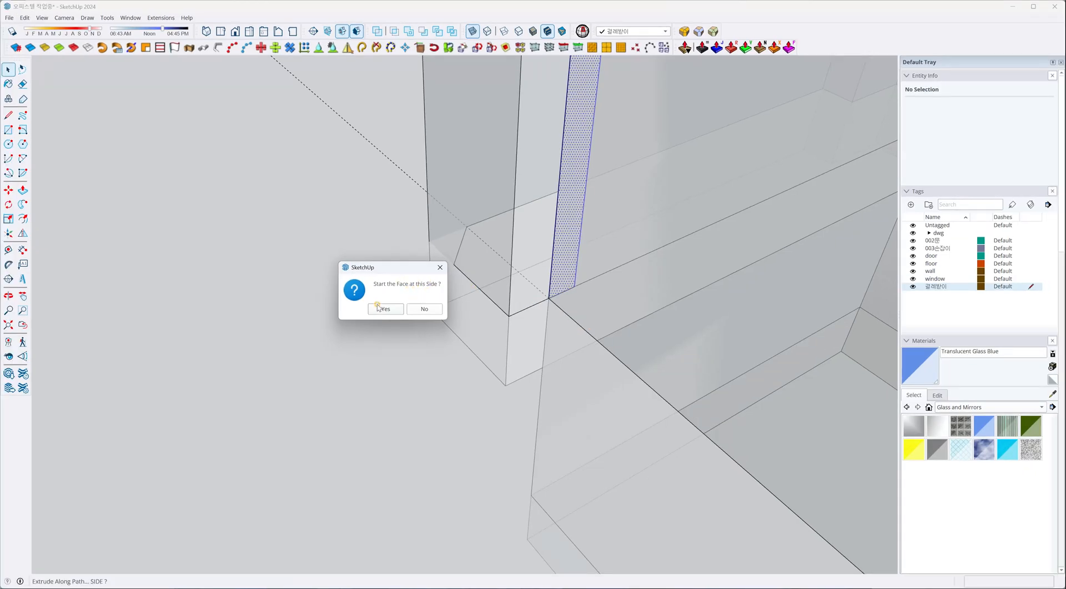
{"action": "left_click", "coordinate": [420, 311]}
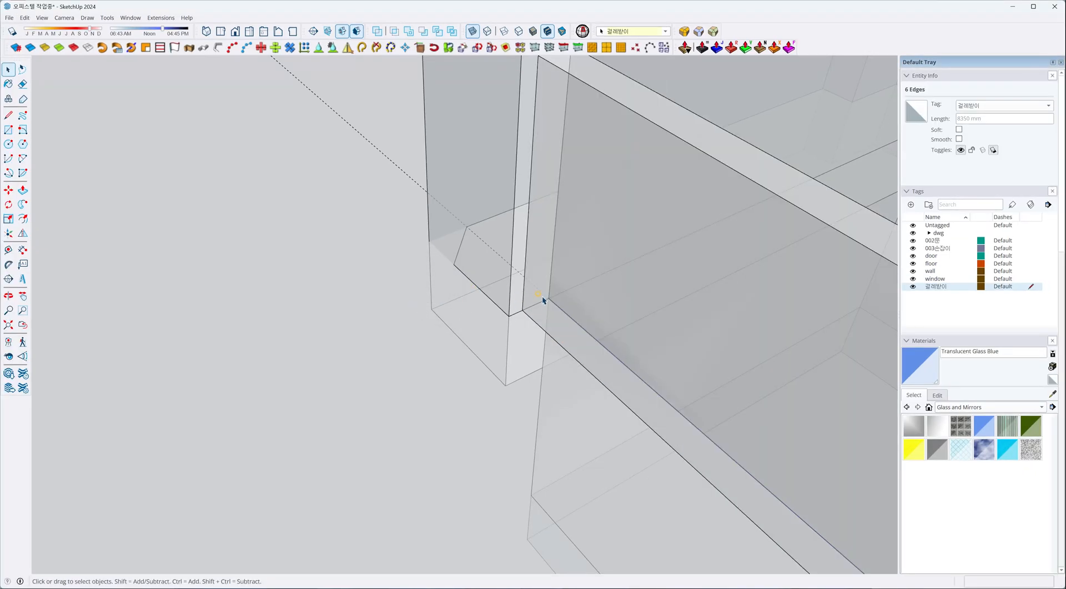
Turn off X-ray display and erase the selected path edges left over from the baseboard extrusion.
{"action": "key", "text": "x"}
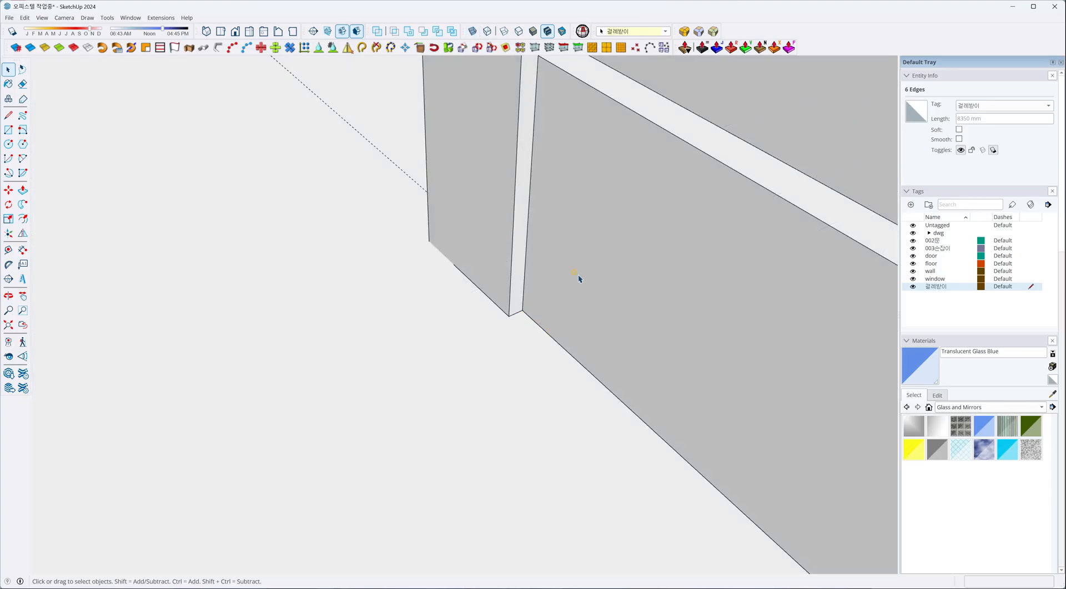
{"action": "scroll", "coordinate": [499, 339], "scroll_direction": "down", "scroll_amount": 6}
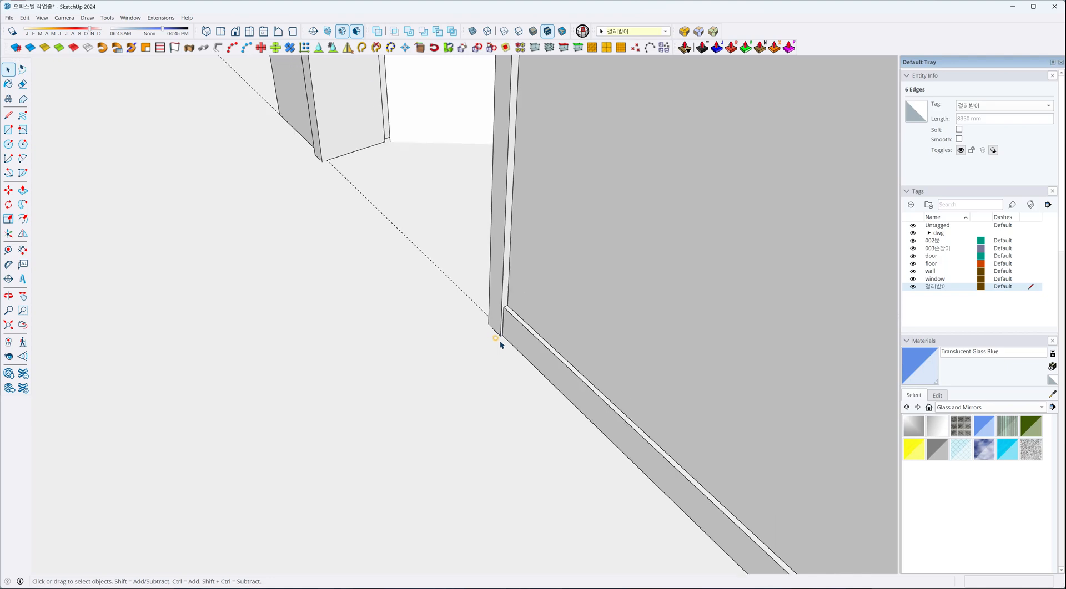
{"action": "scroll", "coordinate": [445, 360], "scroll_direction": "down", "scroll_amount": 5}
{"action": "key", "text": "shift+z"}
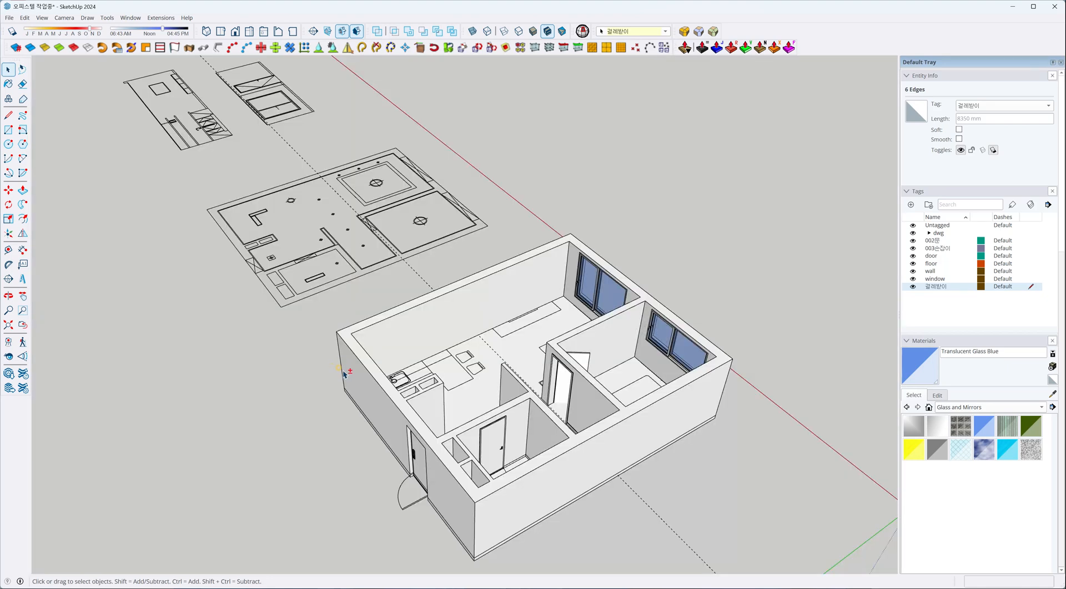
{"action": "middle_click_drag", "start_coordinate": [344, 376], "coordinate": [716, 375]}
{"action": "scroll", "coordinate": [607, 386], "scroll_direction": "up", "scroll_amount": 10}
{"action": "scroll", "coordinate": [658, 292], "scroll_direction": "up", "scroll_amount": 3}
{"action": "middle_click_drag", "start_coordinate": [657, 292], "coordinate": [638, 344]}
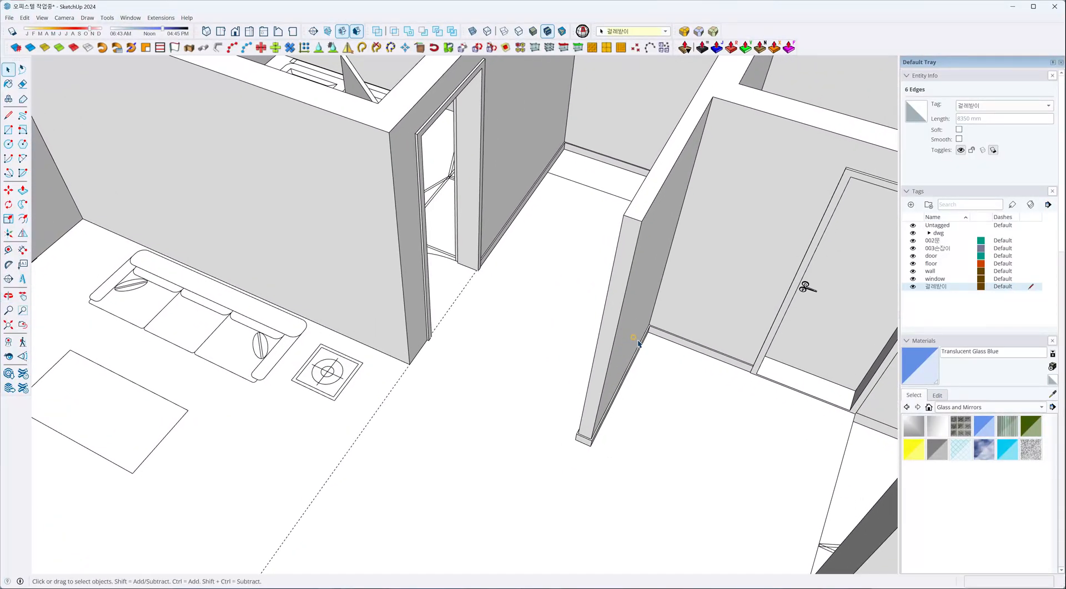
{"action": "left_click", "coordinate": [741, 377]}
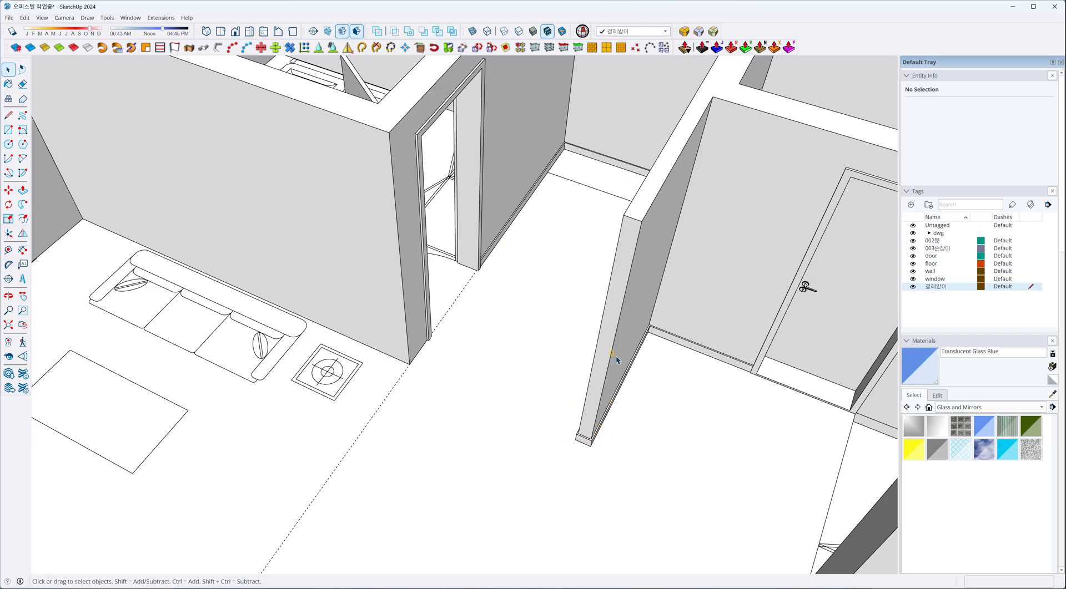
Check the new baseboard's end against the doorway frame and delete all guides in the model.
{"action": "scroll", "coordinate": [616, 359], "scroll_direction": "up", "scroll_amount": 10}
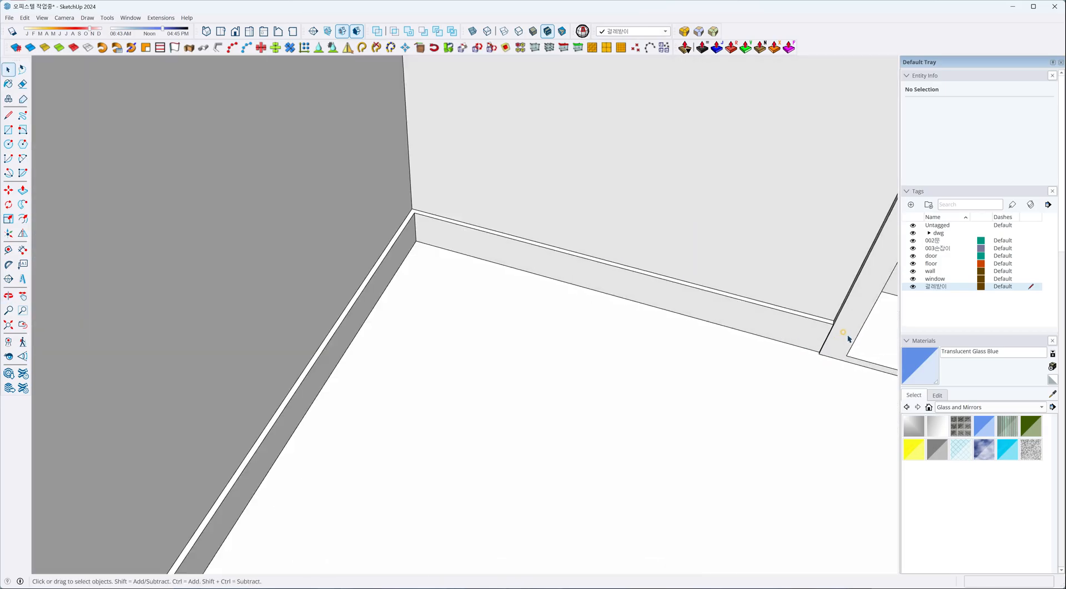
{"action": "scroll", "coordinate": [847, 335], "scroll_direction": "up", "scroll_amount": 4}
{"action": "middle_click_drag", "start_coordinate": [827, 333], "coordinate": [837, 358]}
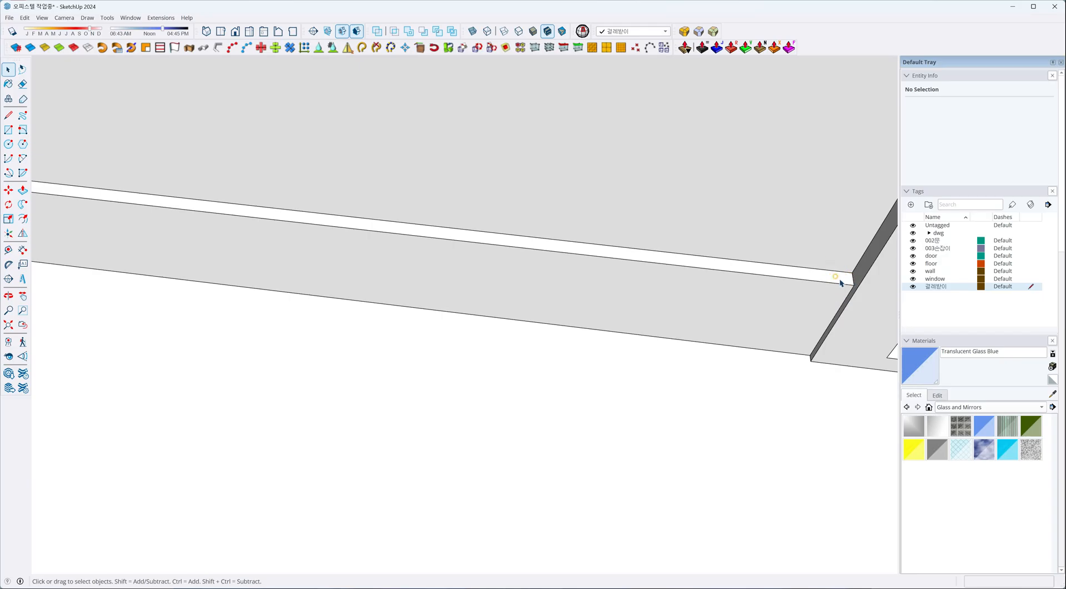
{"action": "scroll", "coordinate": [749, 305], "scroll_direction": "down", "scroll_amount": 8}
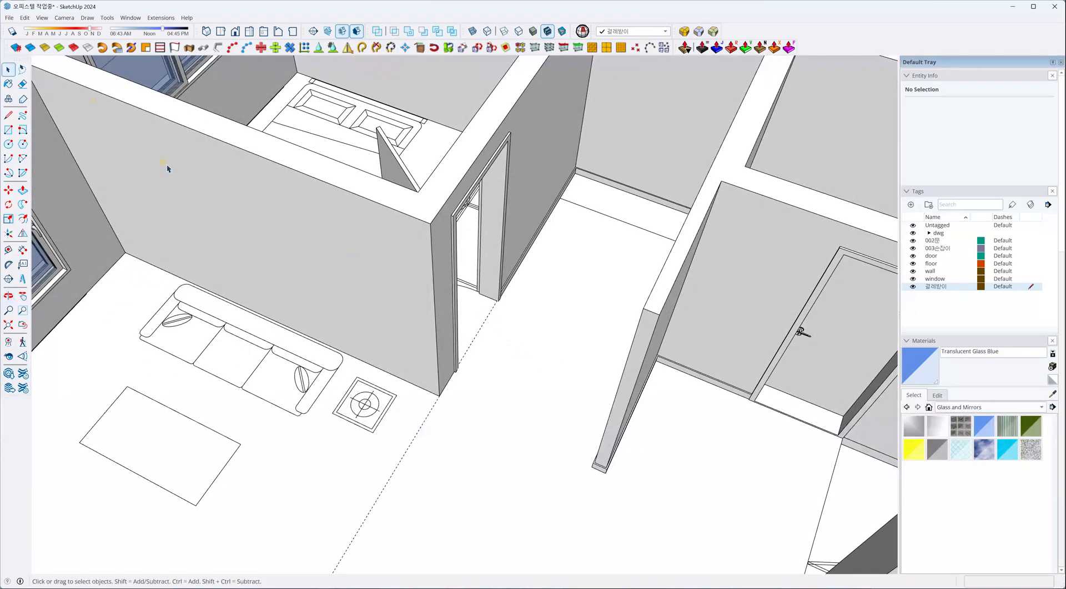
{"action": "left_click", "coordinate": [24, 18]}
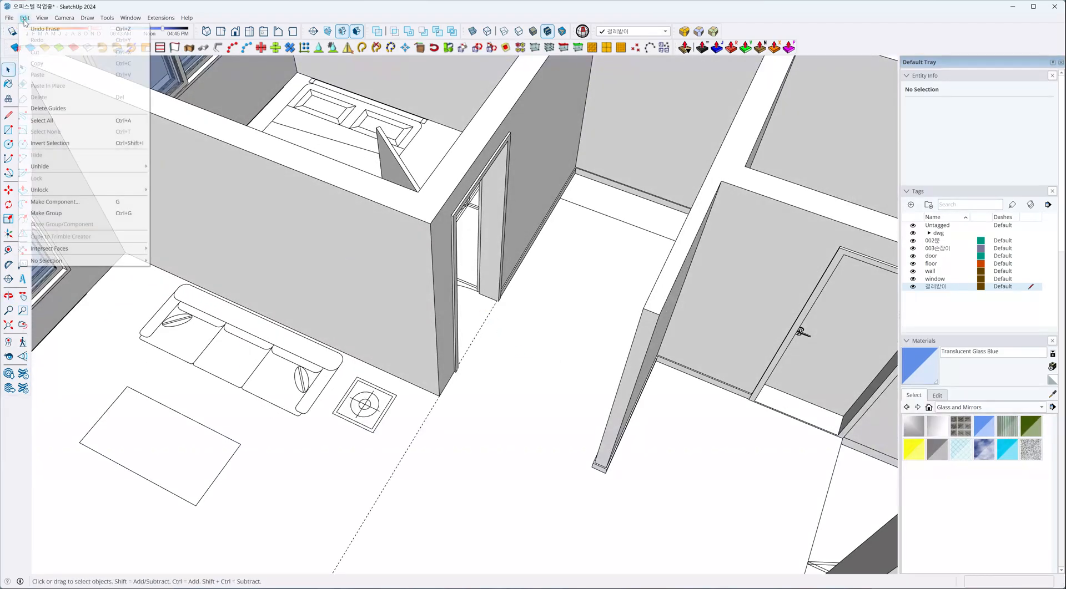
{"action": "left_click", "coordinate": [41, 111]}
Draw baseboard path edges from the interior doorway's frame around the wall corner and along the wall behind the sofa.
{"action": "scroll", "coordinate": [459, 381], "scroll_direction": "up", "scroll_amount": 10}
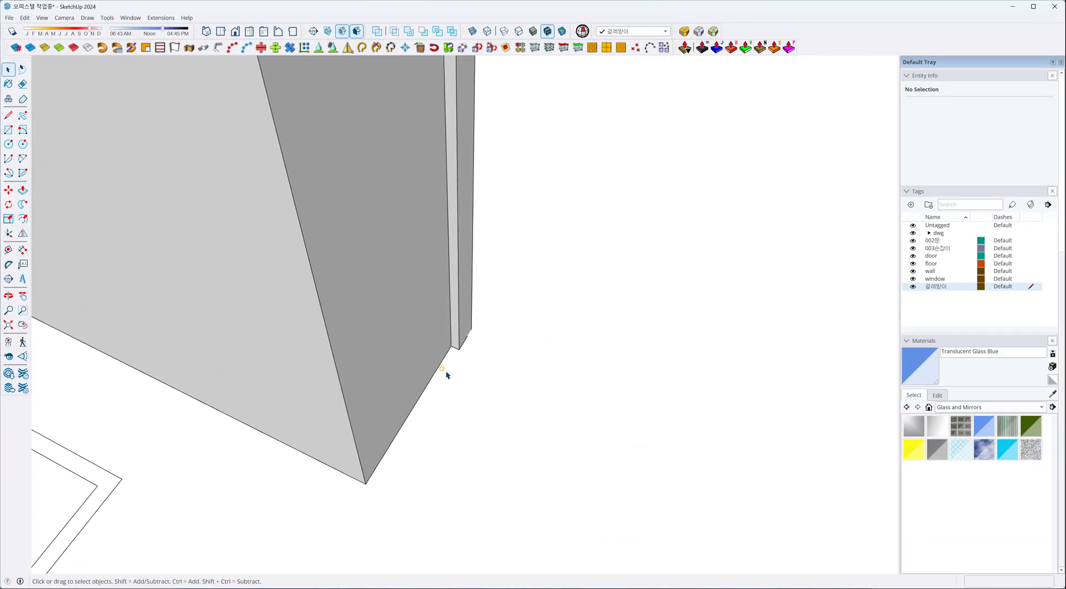
{"action": "scroll", "coordinate": [446, 372], "scroll_direction": "up", "scroll_amount": 3}
{"action": "key", "text": "l"}
{"action": "left_click", "coordinate": [455, 331]}
{"action": "mouse_move", "coordinate": [581, 294]}
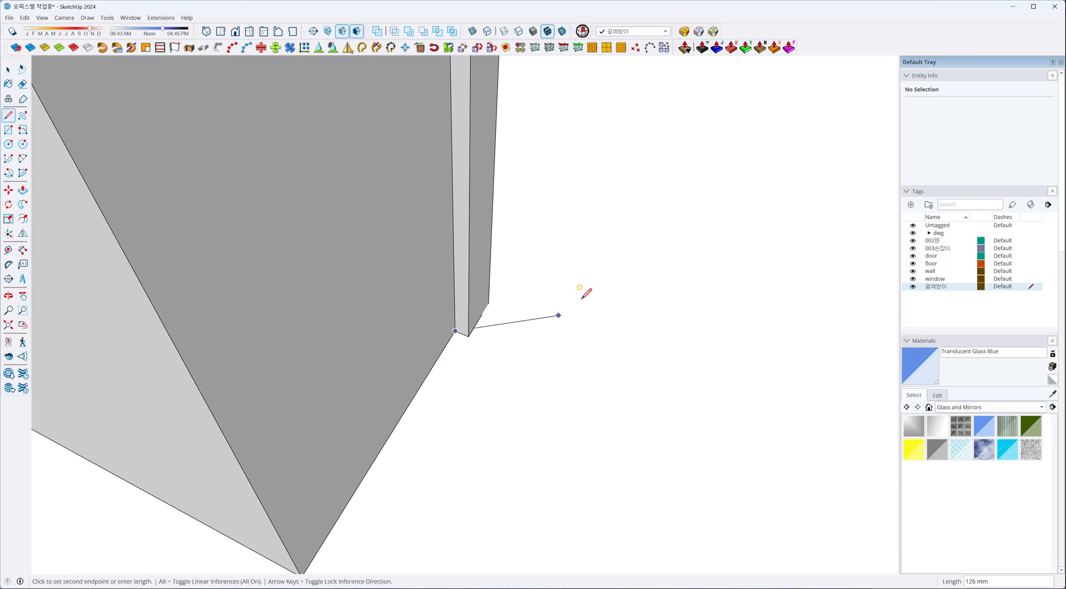
{"action": "scroll", "coordinate": [581, 299], "scroll_direction": "down", "scroll_amount": 6}
{"action": "left_click", "coordinate": [492, 389]}
{"action": "scroll", "coordinate": [622, 398], "scroll_direction": "down", "scroll_amount": 1}
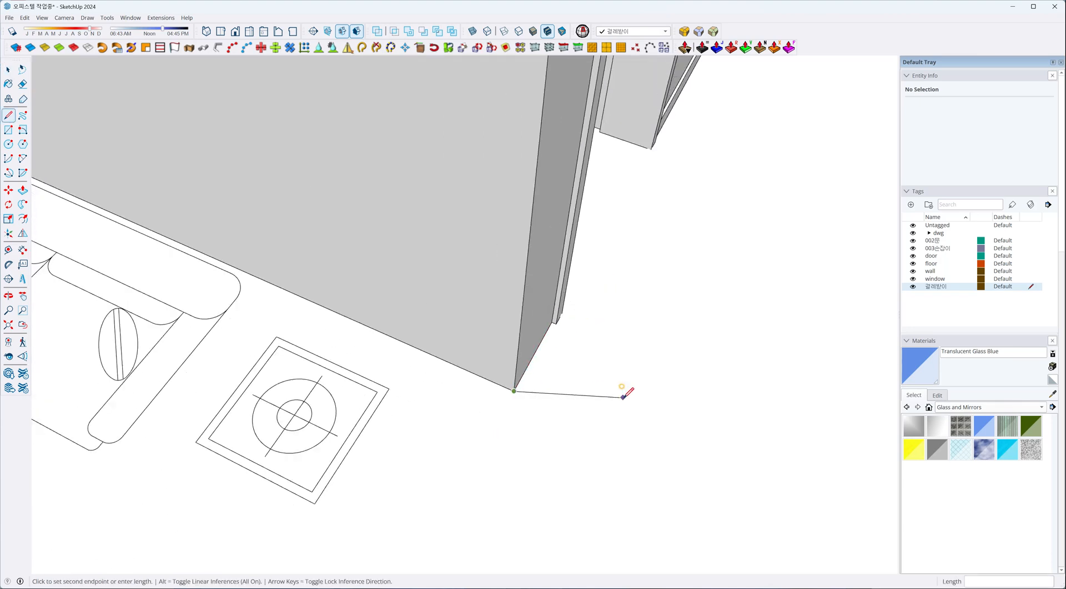
{"action": "scroll", "coordinate": [623, 398], "scroll_direction": "down", "scroll_amount": 4}
{"action": "left_click", "coordinate": [158, 206]}
Continue the path about 3275 mm along the window wall and 4650 mm along the opposite wall to the kitchen counter's edge.
{"action": "scroll", "coordinate": [556, 225], "scroll_direction": "down", "scroll_amount": 3}
{"action": "middle_click_drag", "start_coordinate": [383, 344], "coordinate": [177, 347]}
{"action": "middle_click_drag", "start_coordinate": [338, 214], "coordinate": [472, 295], "text": "shift"}
{"action": "scroll", "coordinate": [315, 220], "scroll_direction": "up", "scroll_amount": 2}
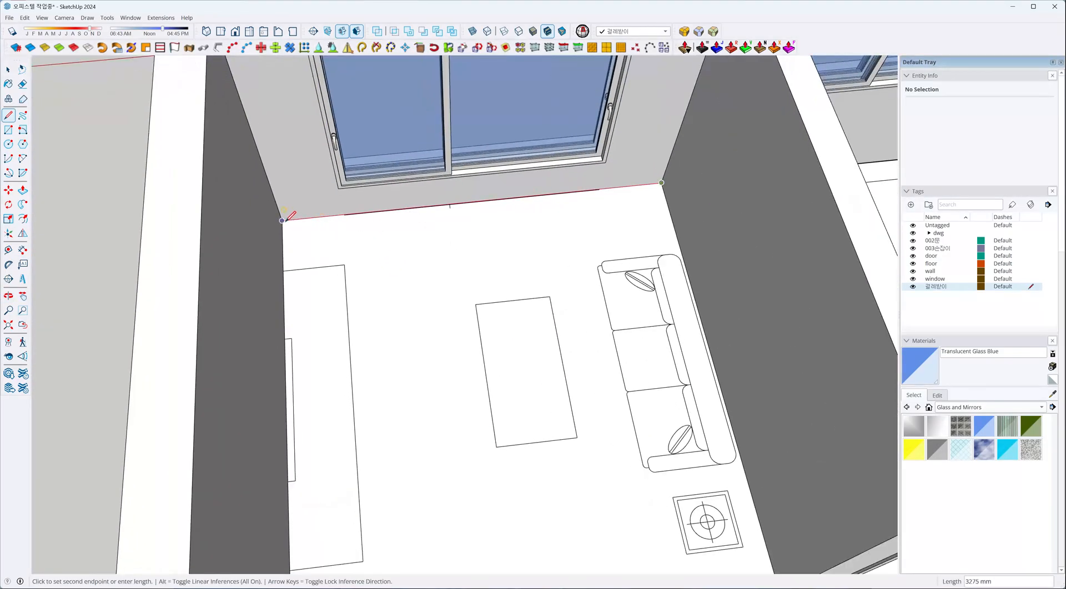
{"action": "left_click", "coordinate": [283, 221]}
{"action": "scroll", "coordinate": [541, 239], "scroll_direction": "down", "scroll_amount": 4}
{"action": "middle_click_drag", "start_coordinate": [583, 307], "coordinate": [191, 327]}
{"action": "scroll", "coordinate": [273, 355], "scroll_direction": "up", "scroll_amount": 3}
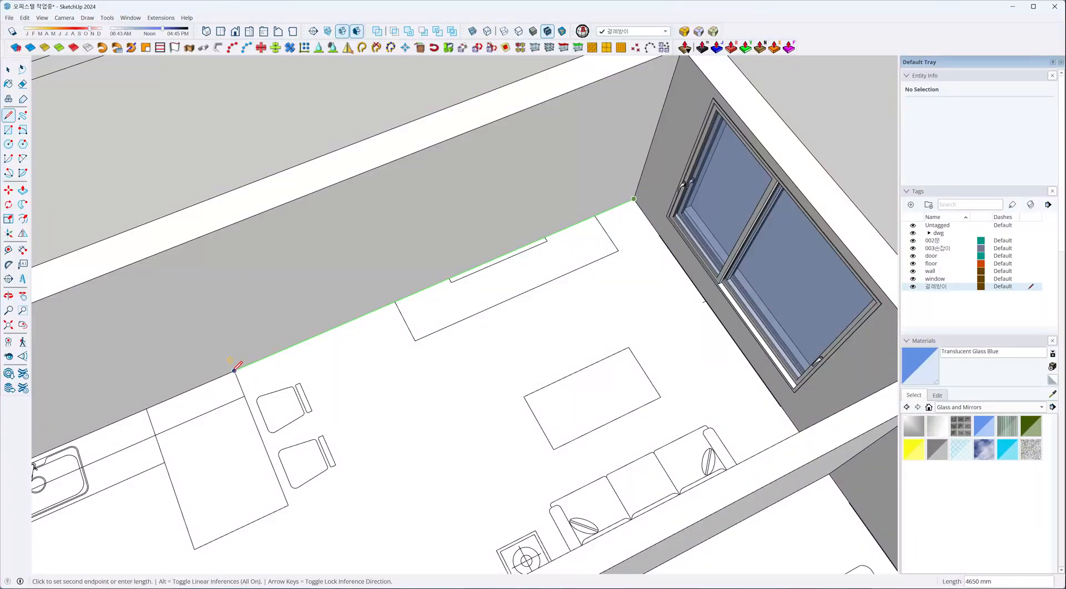
{"action": "left_click", "coordinate": [234, 370]}
{"action": "key", "text": "space"}
Select all path edges connected to the edge ending at the kitchen counter and hide the wall tag.
{"action": "scroll", "coordinate": [267, 369], "scroll_direction": "up", "scroll_amount": 5}
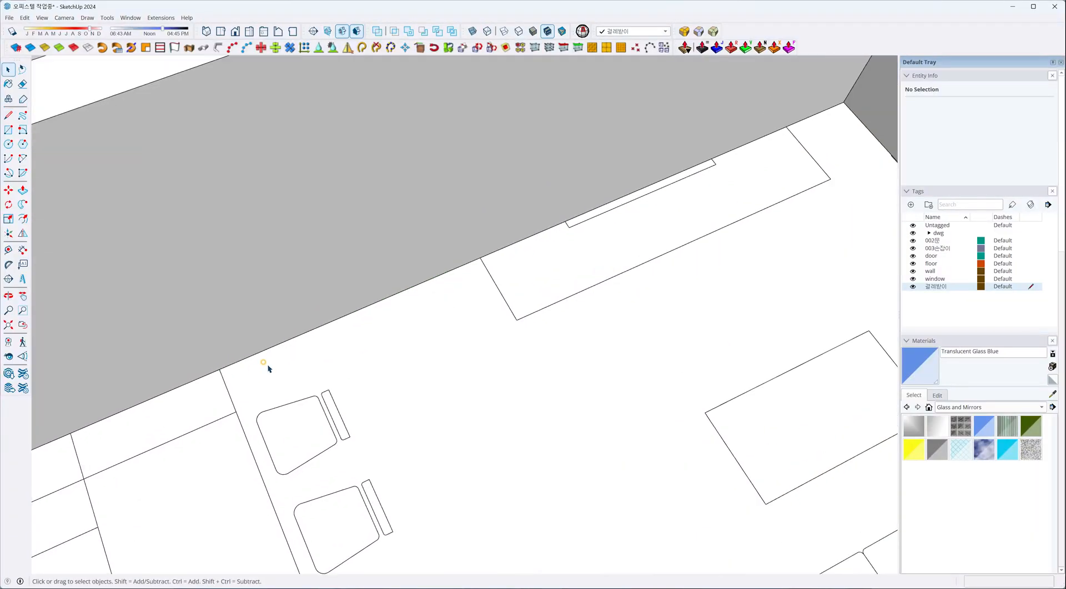
{"action": "left_click", "coordinate": [228, 338]}
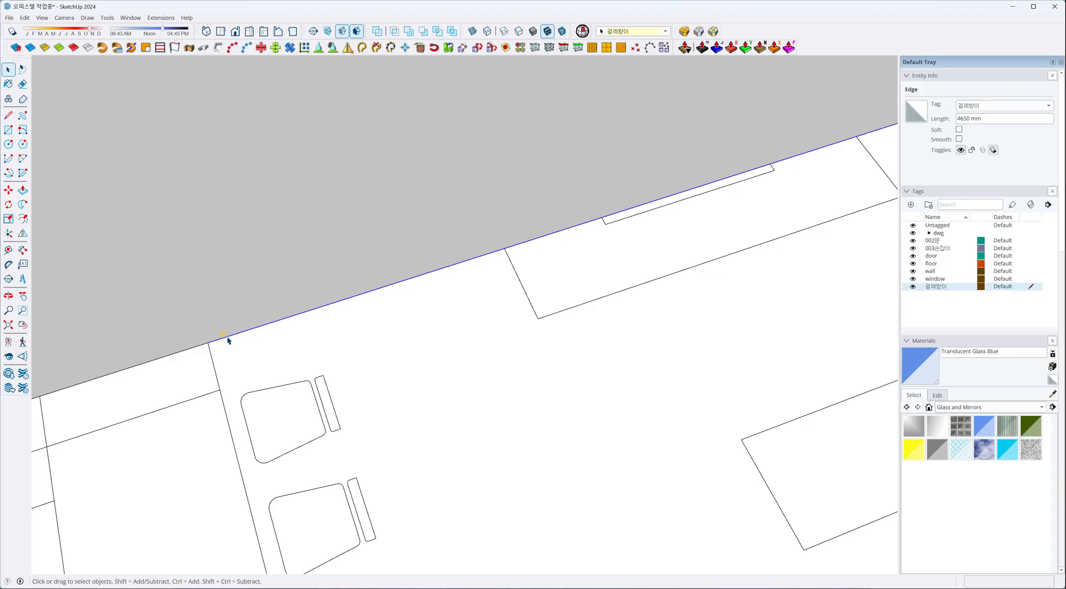
{"action": "right_click", "coordinate": [228, 338]}
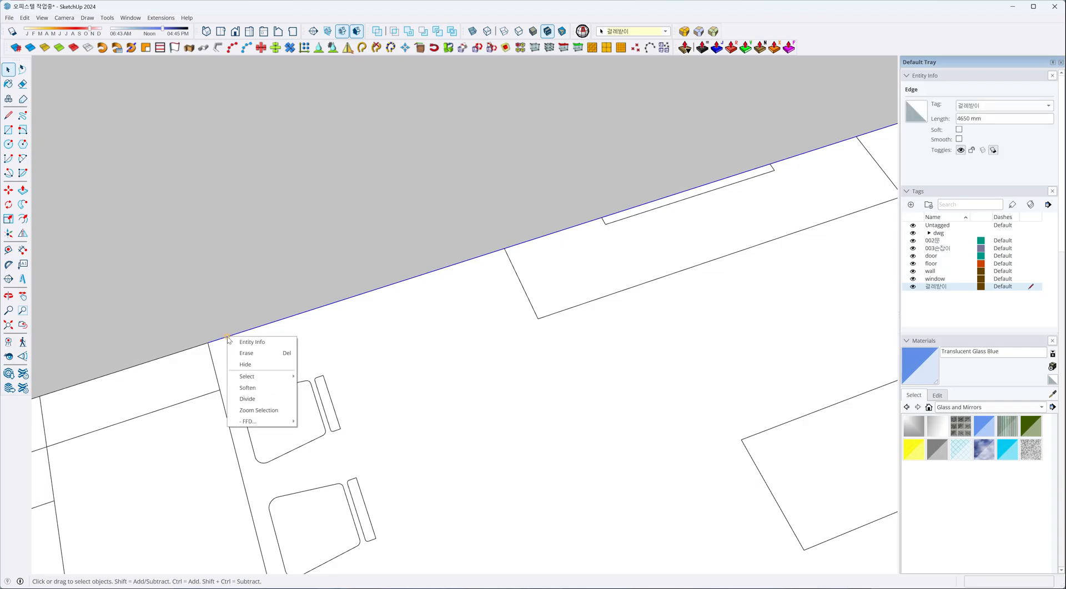
{"action": "mouse_move", "coordinate": [241, 378]}
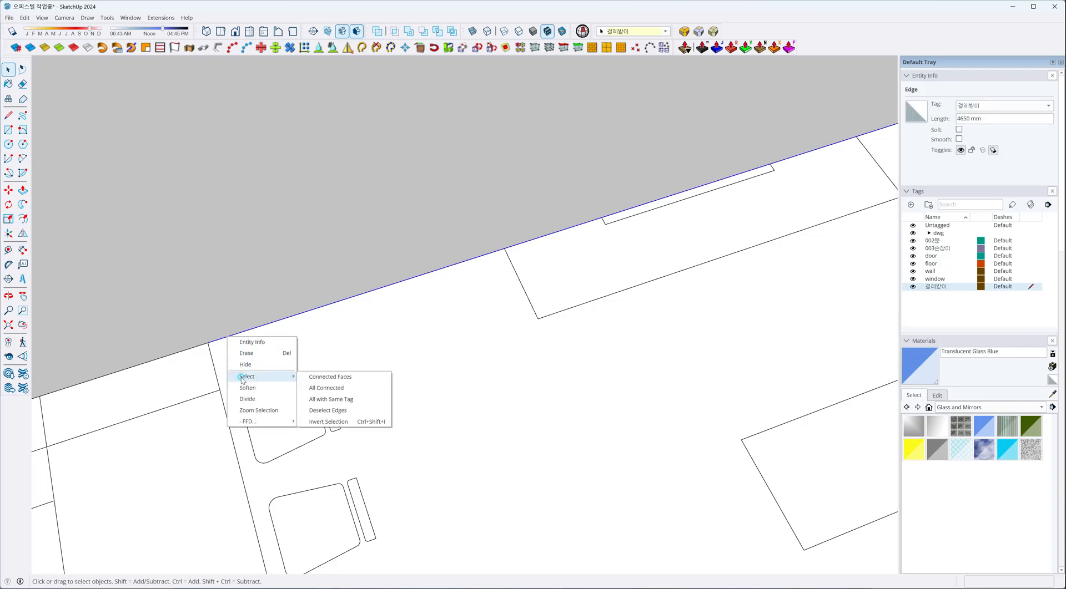
{"action": "left_click", "coordinate": [312, 388]}
{"action": "middle_click_drag", "start_coordinate": [237, 363], "coordinate": [316, 290]}
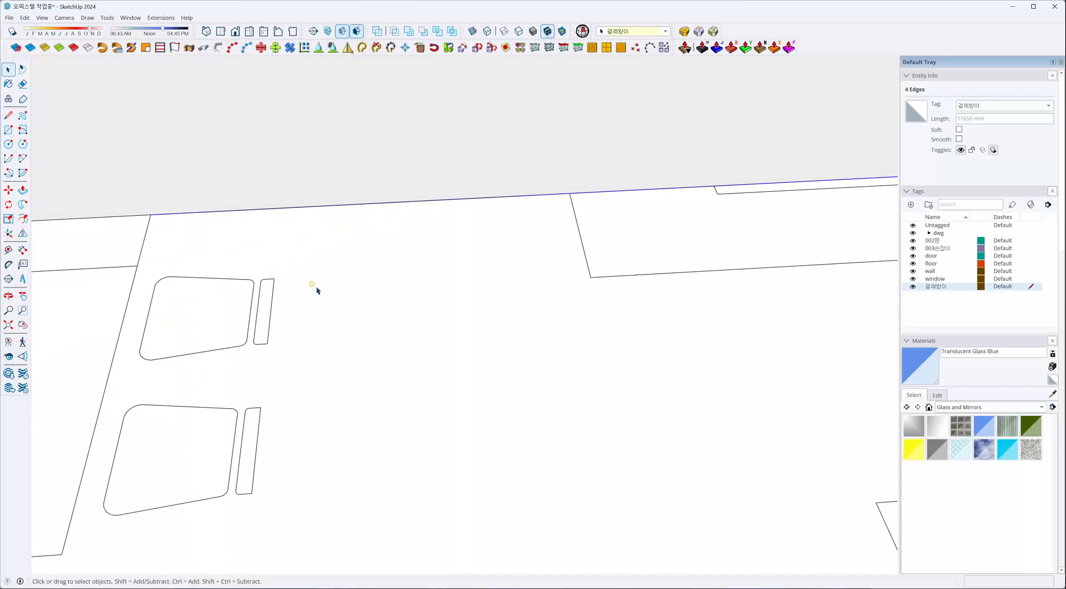
{"action": "left_click", "coordinate": [912, 270]}
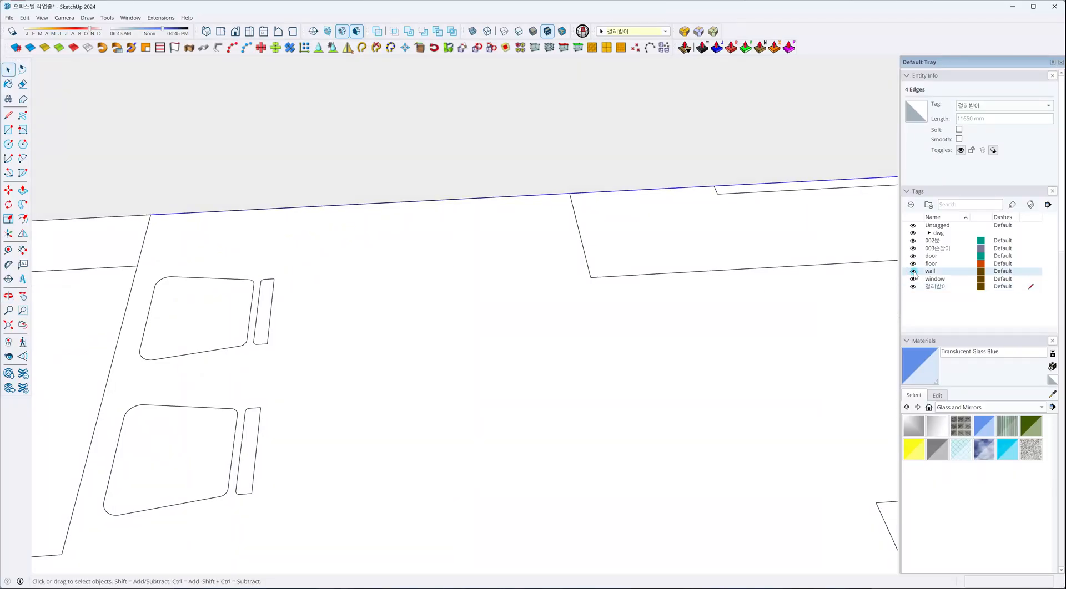
{"action": "middle_click_drag", "start_coordinate": [407, 269], "coordinate": [233, 193]}
{"action": "middle_click_drag", "start_coordinate": [344, 192], "coordinate": [331, 228]}
{"action": "scroll", "coordinate": [303, 118], "scroll_direction": "up", "scroll_amount": 5}
{"action": "middle_click_drag", "start_coordinate": [307, 119], "coordinate": [345, 190]}
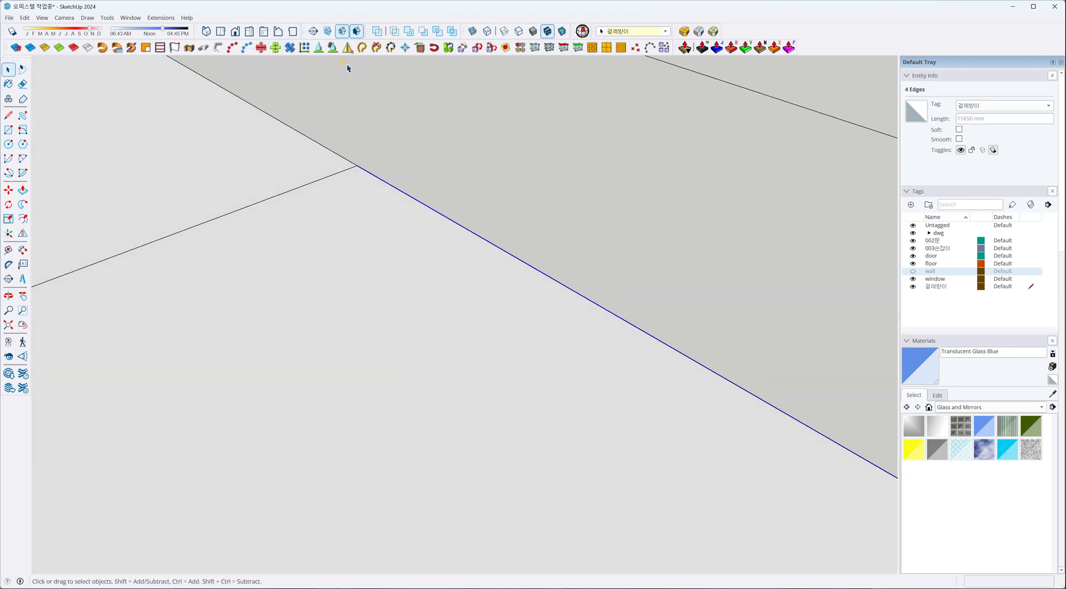
Extrude a 10 × 80 mm face with Edge alignment along the selected path, accepting the proposed end and declining the proposed side.
{"action": "left_click", "coordinate": [188, 48]}
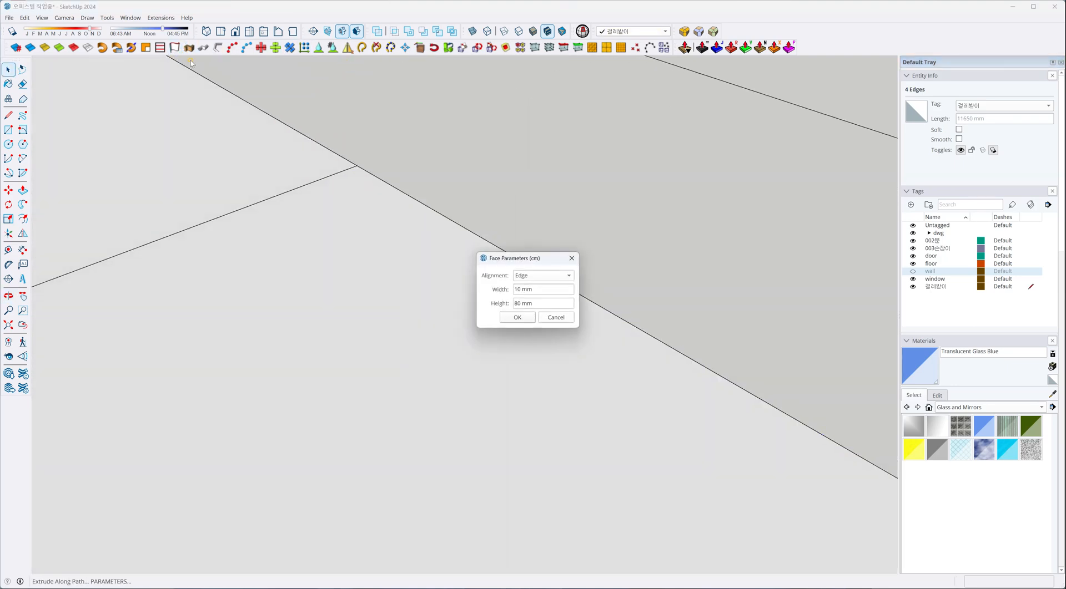
{"action": "left_click", "coordinate": [517, 317]}
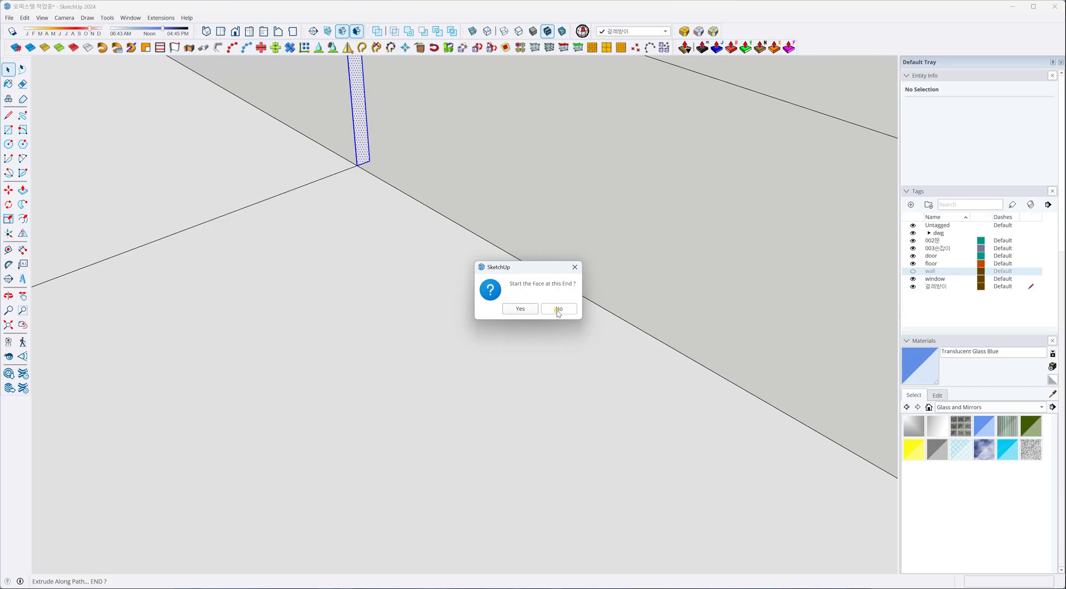
{"action": "left_click", "coordinate": [522, 310]}
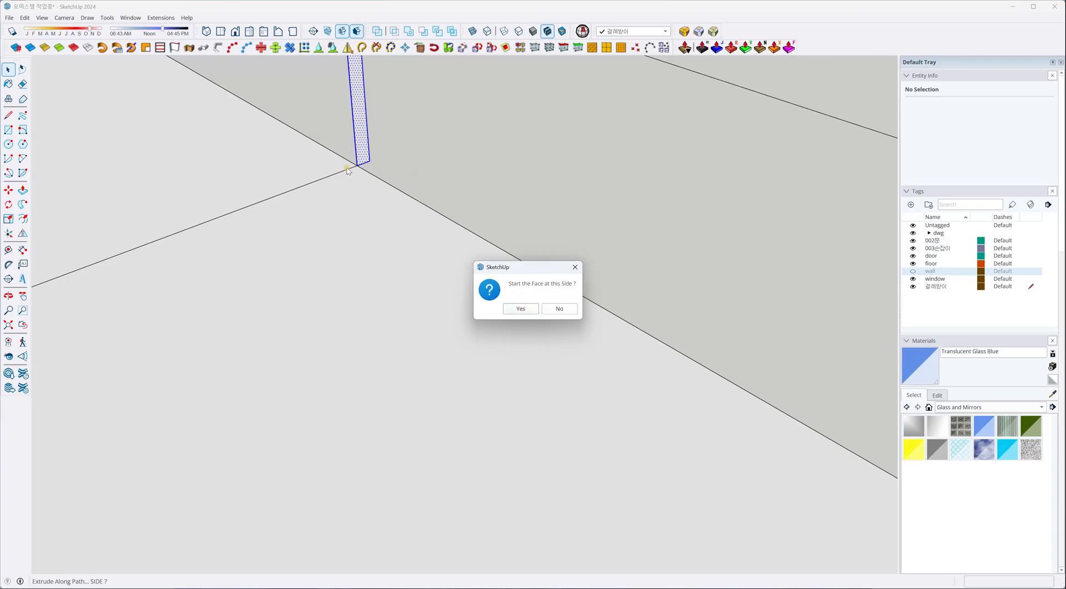
{"action": "left_click", "coordinate": [546, 309]}
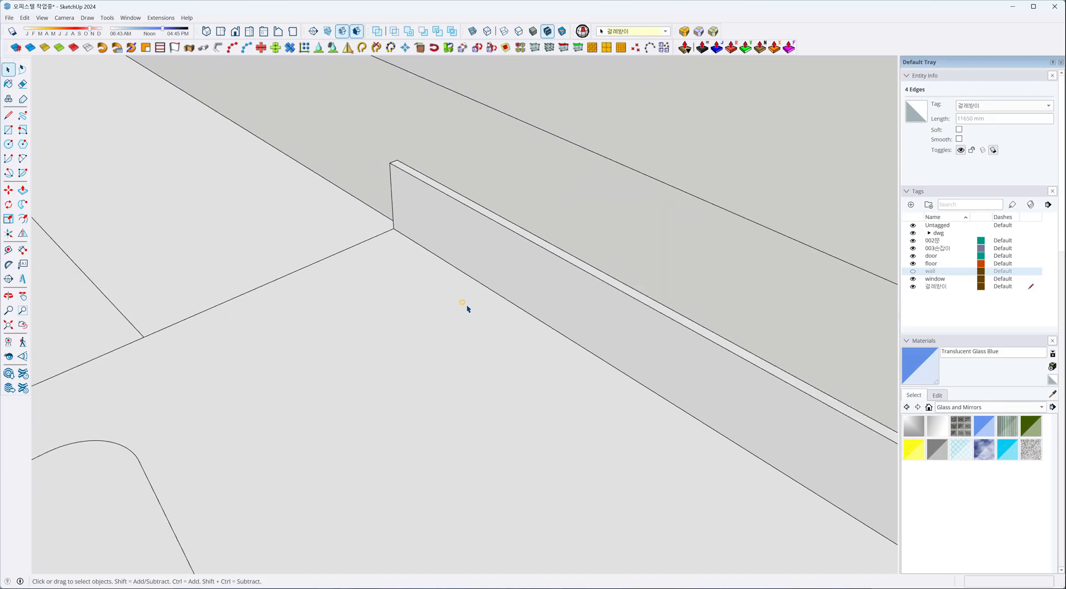
Check the far end of the new baseboard, clear the path edge selection and show the wall tag again.
{"action": "scroll", "coordinate": [467, 307], "scroll_direction": "down", "scroll_amount": 9}
{"action": "mouse_move", "coordinate": [526, 321]}
{"action": "middle_mouse_down"}
{"action": "mouse_move", "coordinate": [73, 319]}
{"action": "mouse_move", "coordinate": [106, 289]}
{"action": "middle_mouse_up"}
{"action": "scroll", "coordinate": [295, 192], "scroll_direction": "up", "scroll_amount": 3}
{"action": "scroll", "coordinate": [293, 219], "scroll_direction": "up", "scroll_amount": 2}
{"action": "scroll", "coordinate": [281, 231], "scroll_direction": "down", "scroll_amount": 2}
{"action": "scroll", "coordinate": [274, 235], "scroll_direction": "up", "scroll_amount": 3}
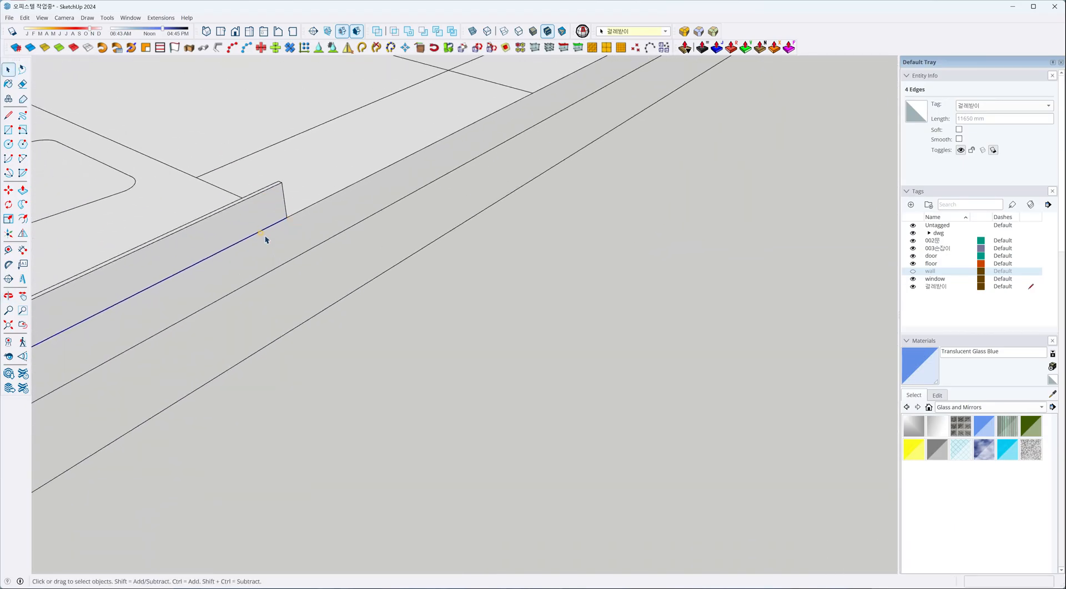
{"action": "left_click", "coordinate": [289, 237]}
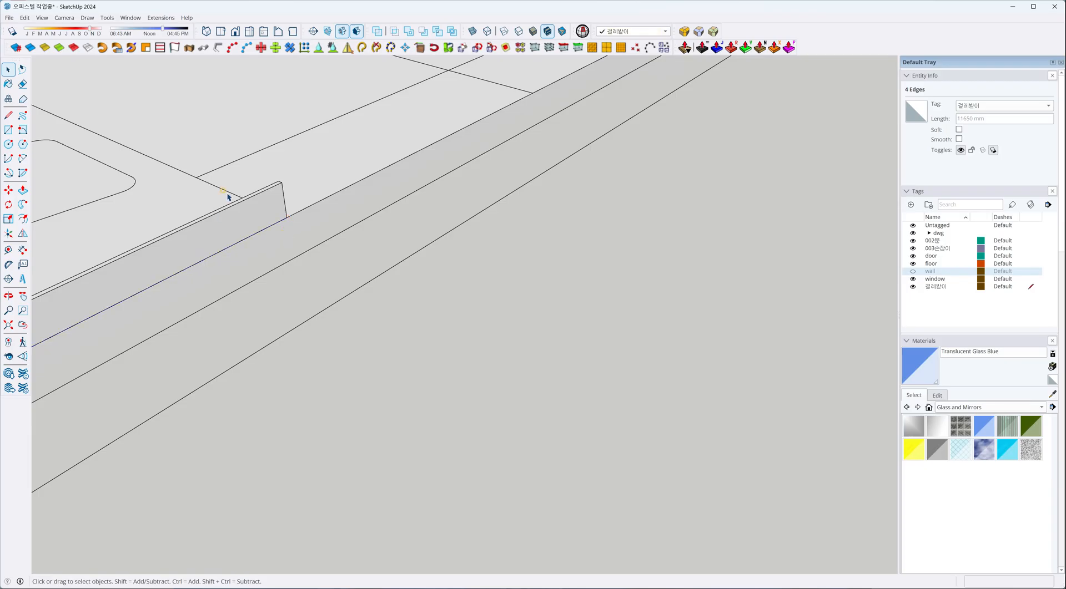
{"action": "scroll", "coordinate": [545, 211], "scroll_direction": "down", "scroll_amount": 8}
{"action": "left_click", "coordinate": [913, 271]}
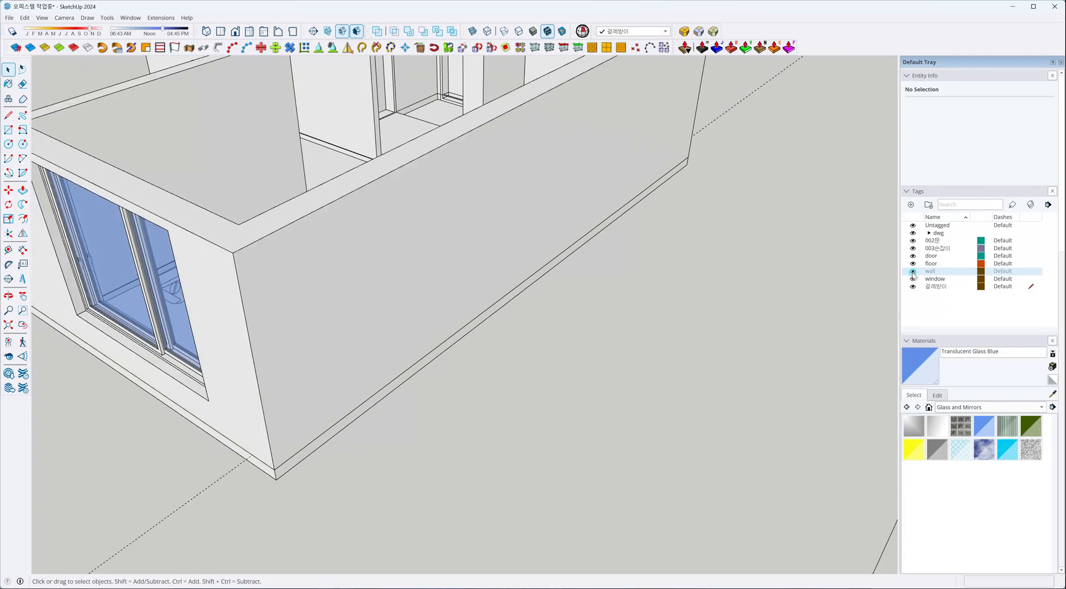
Check the baseboard's end at the kitchen counter and delete all guides in the model.
{"action": "scroll", "coordinate": [261, 304], "scroll_direction": "up", "scroll_amount": 8}
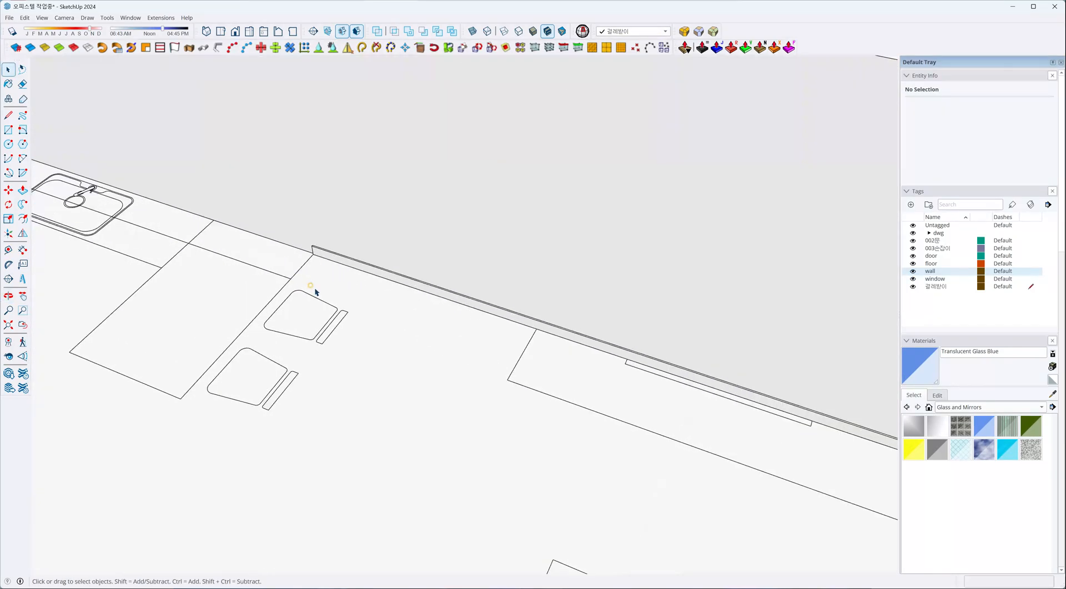
{"action": "scroll", "coordinate": [315, 293], "scroll_direction": "up", "scroll_amount": 3}
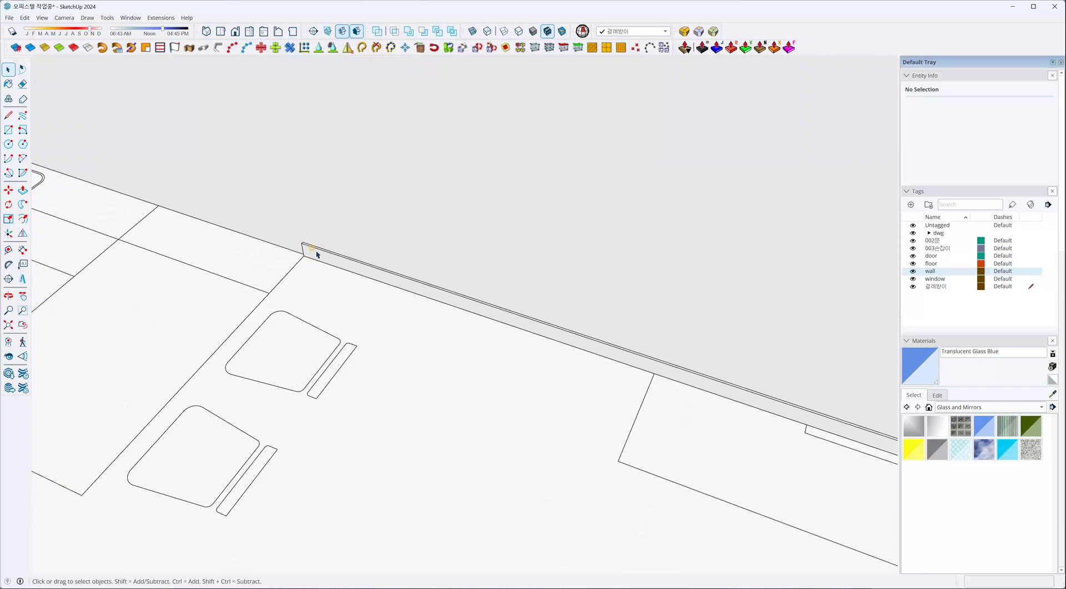
{"action": "scroll", "coordinate": [526, 361], "scroll_direction": "down", "scroll_amount": 6}
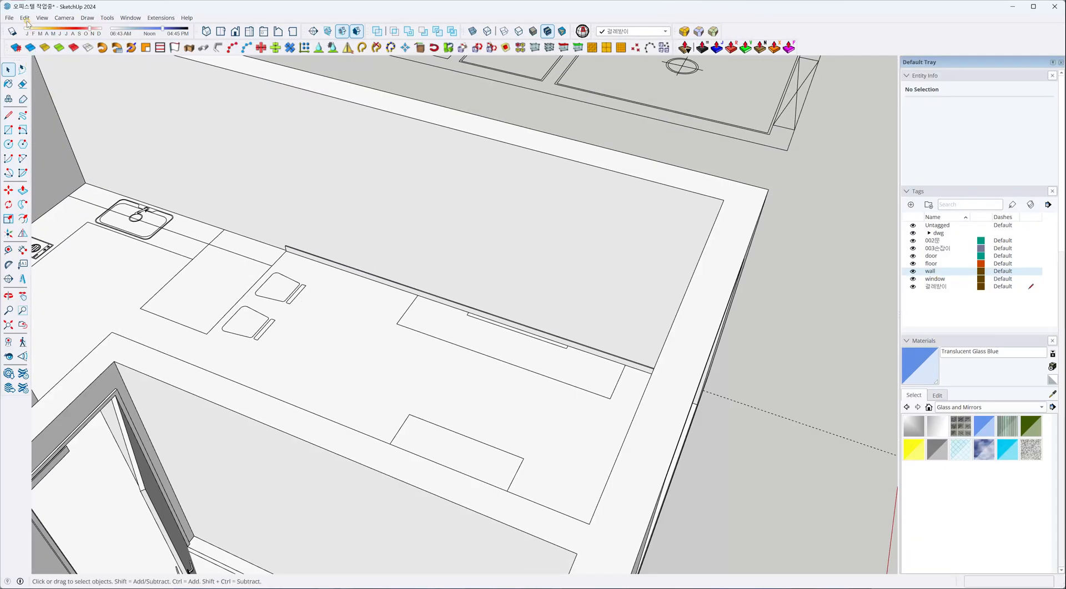
{"action": "left_click", "coordinate": [27, 22]}
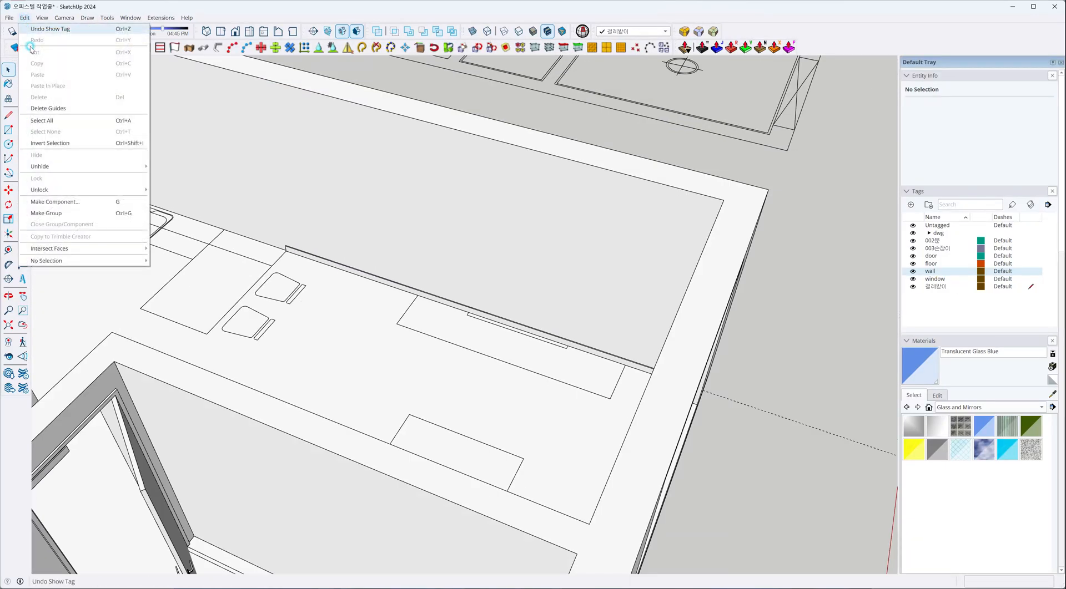
{"action": "left_click", "coordinate": [42, 108]}
Examine the baseboards throughout the apartment from several angles.
{"action": "scroll", "coordinate": [478, 250], "scroll_direction": "down", "scroll_amount": 5}
{"action": "scroll", "coordinate": [550, 262], "scroll_direction": "down", "scroll_amount": 5}
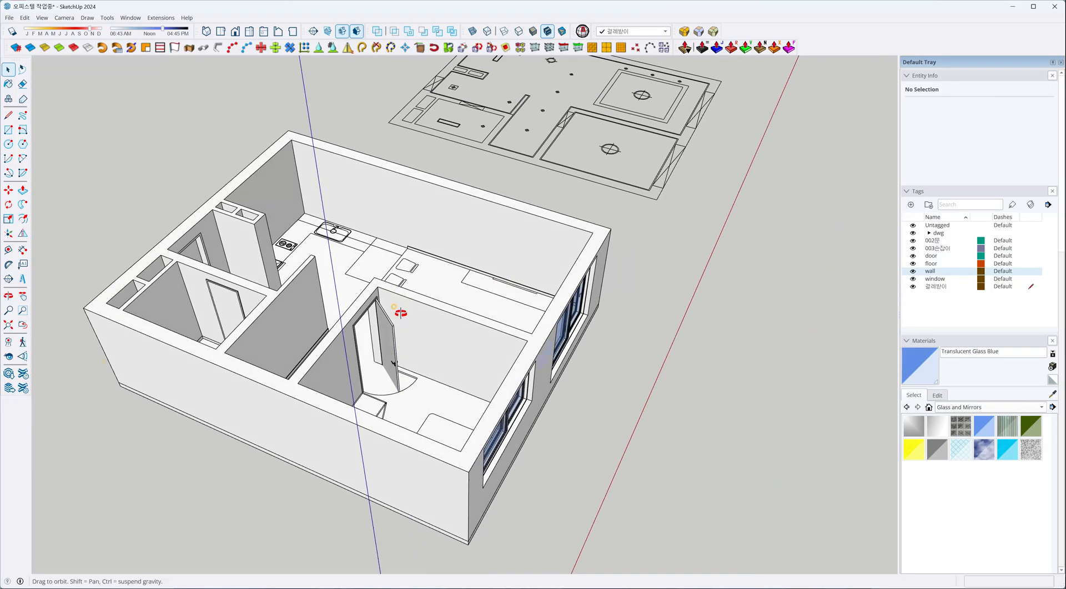
{"action": "middle_click_drag", "start_coordinate": [333, 309], "coordinate": [148, 314]}
{"action": "scroll", "coordinate": [372, 259], "scroll_direction": "up", "scroll_amount": 3}
{"action": "middle_click_drag", "start_coordinate": [648, 209], "coordinate": [400, 309]}
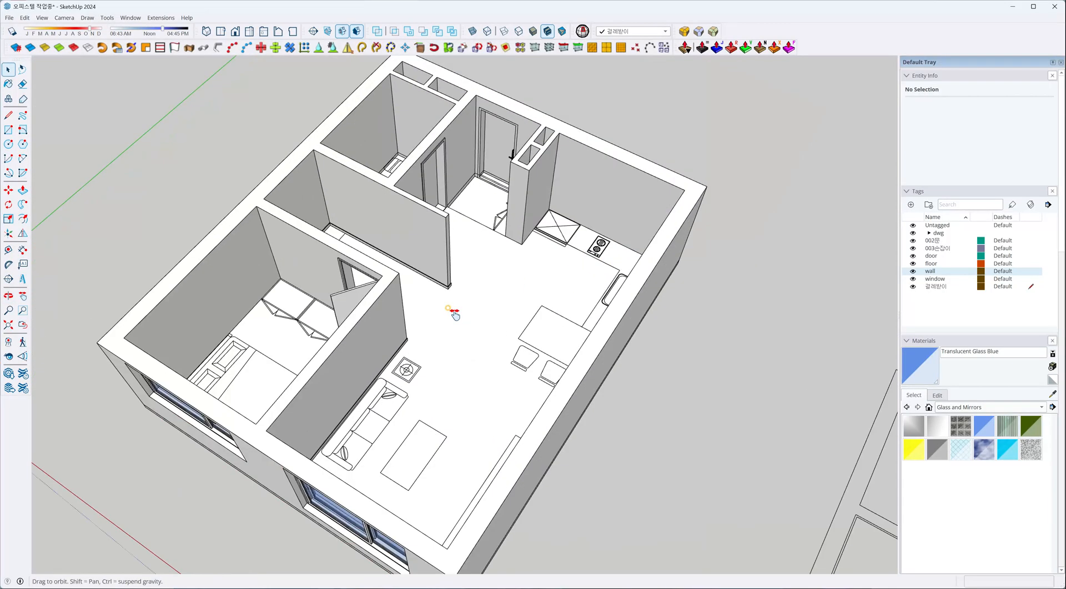
{"action": "scroll", "coordinate": [400, 310], "scroll_direction": "up", "scroll_amount": 4}
{"action": "scroll", "coordinate": [412, 295], "scroll_direction": "down", "scroll_amount": 4}
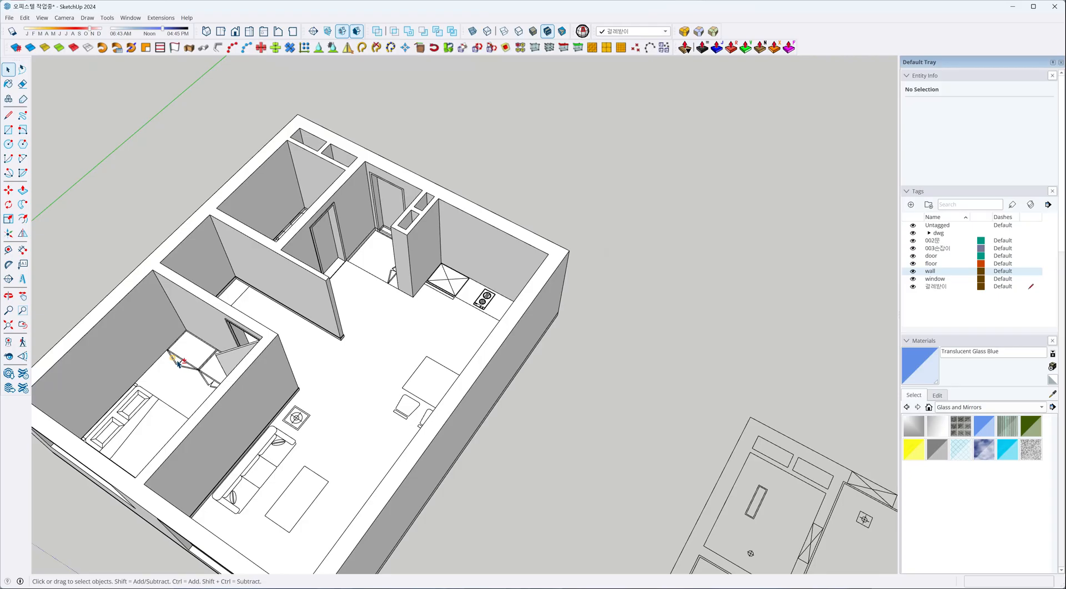
{"action": "middle_click_drag", "start_coordinate": [178, 359], "coordinate": [339, 350], "text": "shift"}
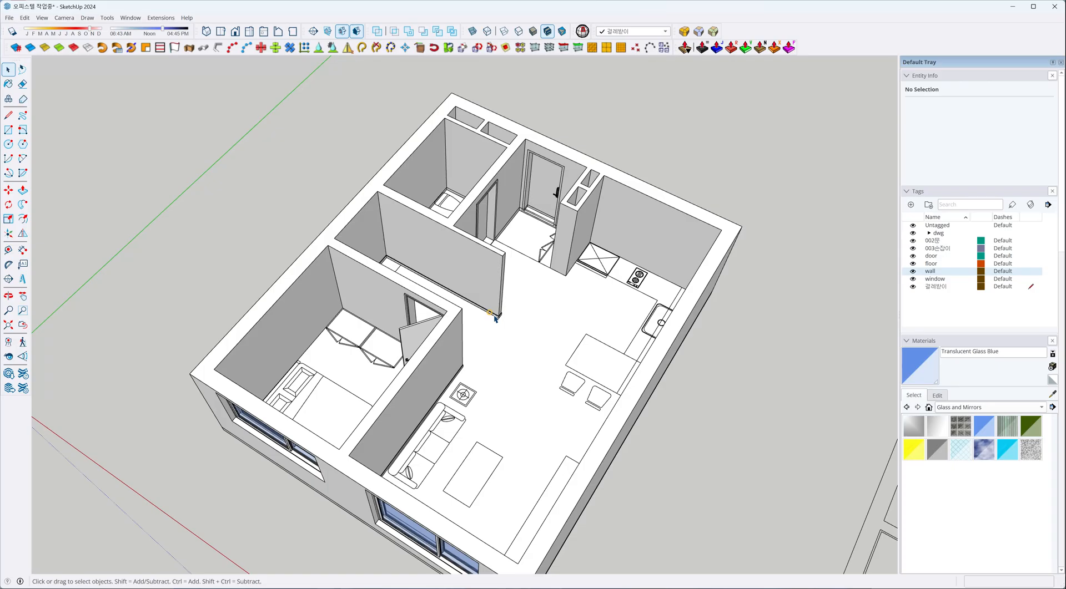
{"action": "middle_click_drag", "start_coordinate": [494, 318], "coordinate": [577, 416]}
Draw an upright 20 × 30 mm rectangle on the empty ground beside the building as a sample profile.
{"action": "scroll", "coordinate": [614, 455], "scroll_direction": "up", "scroll_amount": 10}
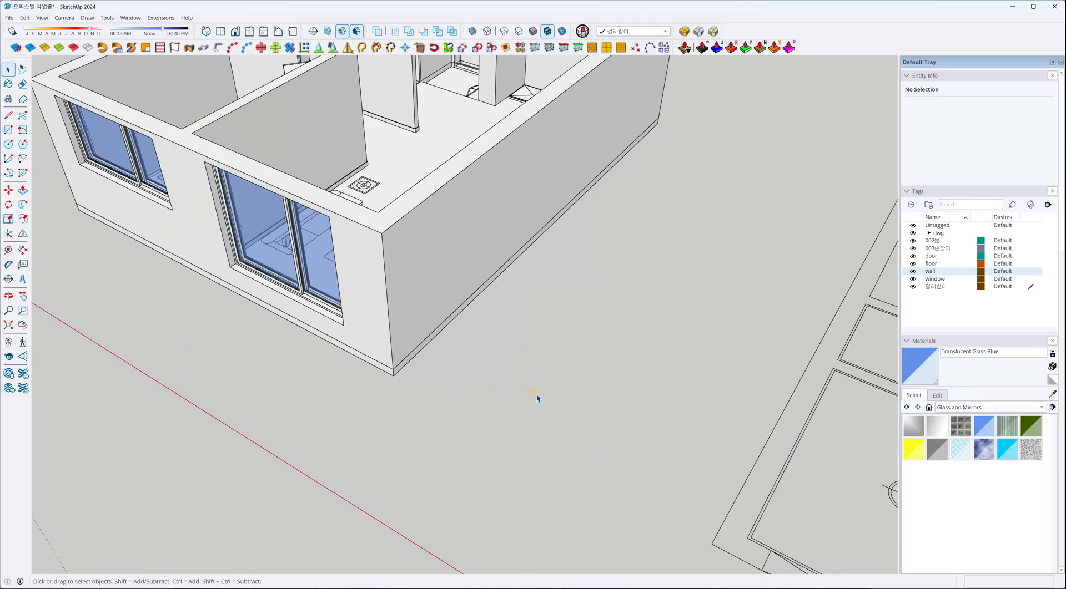
{"action": "scroll", "coordinate": [536, 394], "scroll_direction": "up", "scroll_amount": 2}
{"action": "key", "text": "r"}
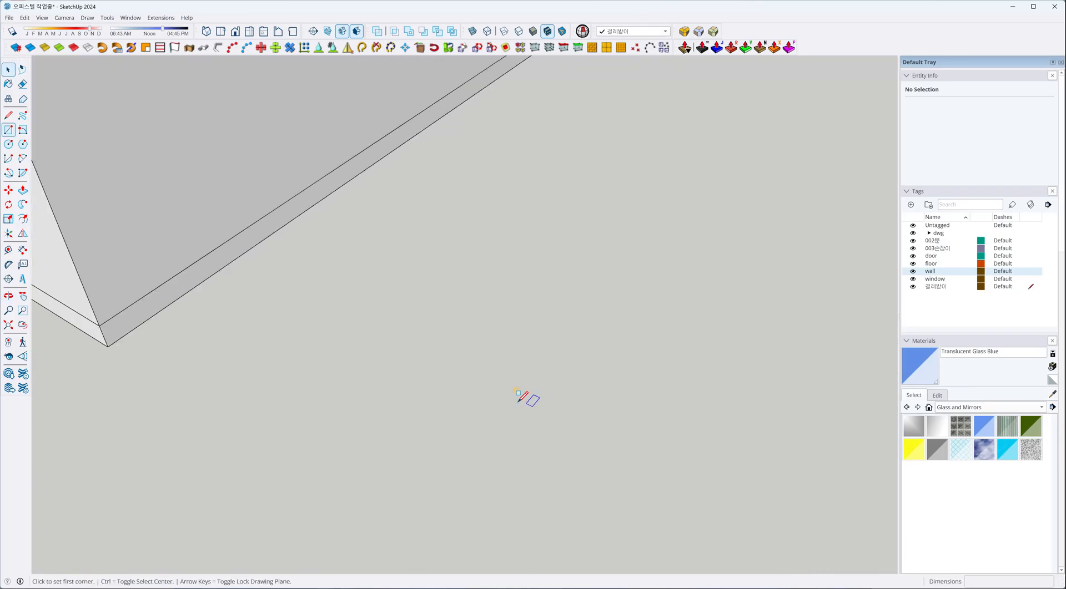
{"action": "left_click", "coordinate": [490, 391]}
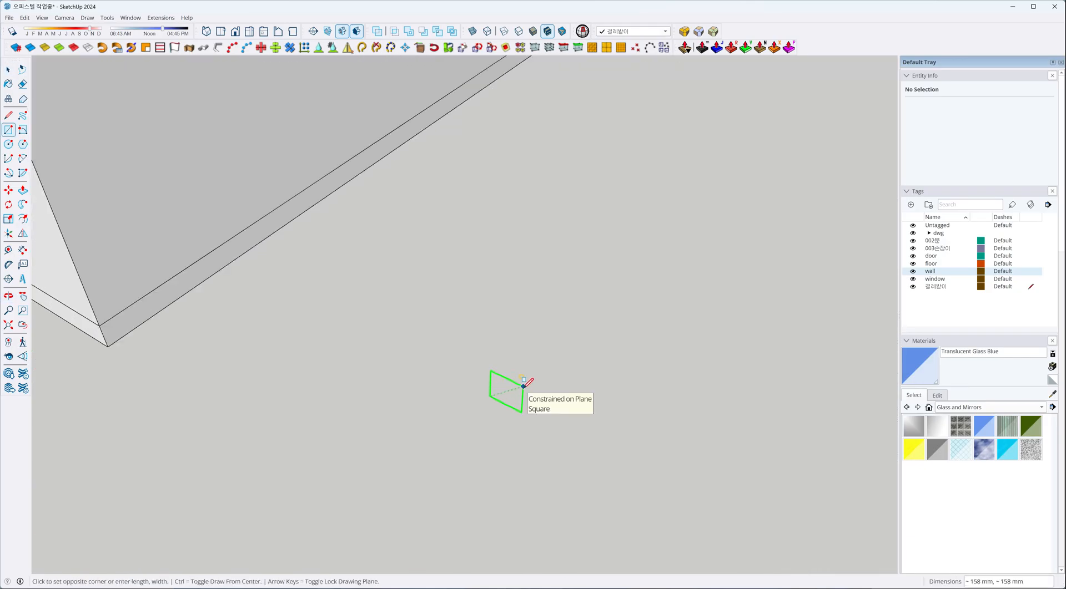
{"action": "type", "text": "20,30"}
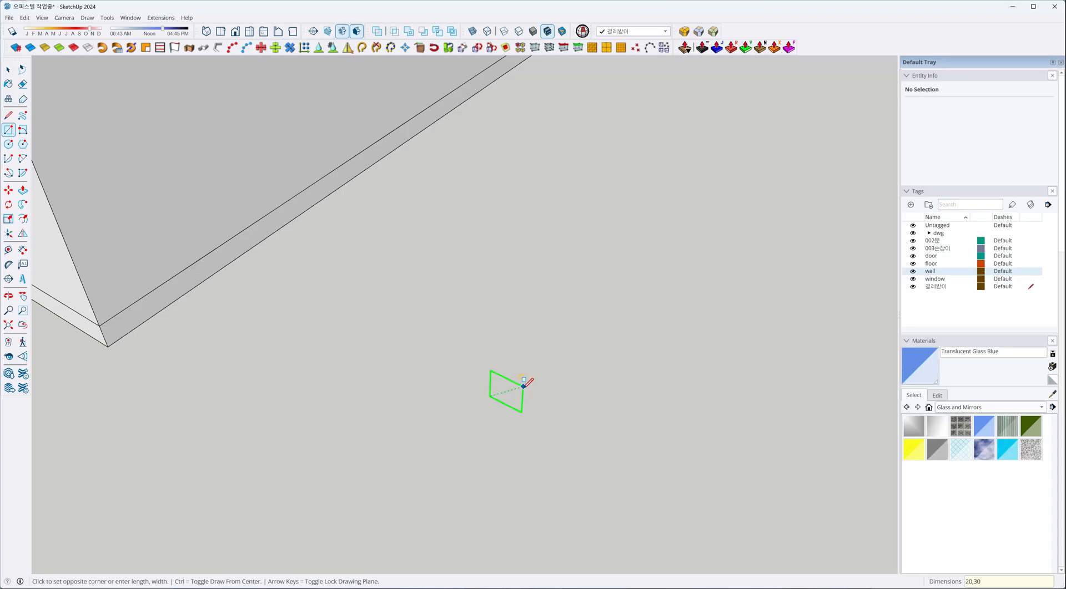
{"action": "key", "text": "Return"}
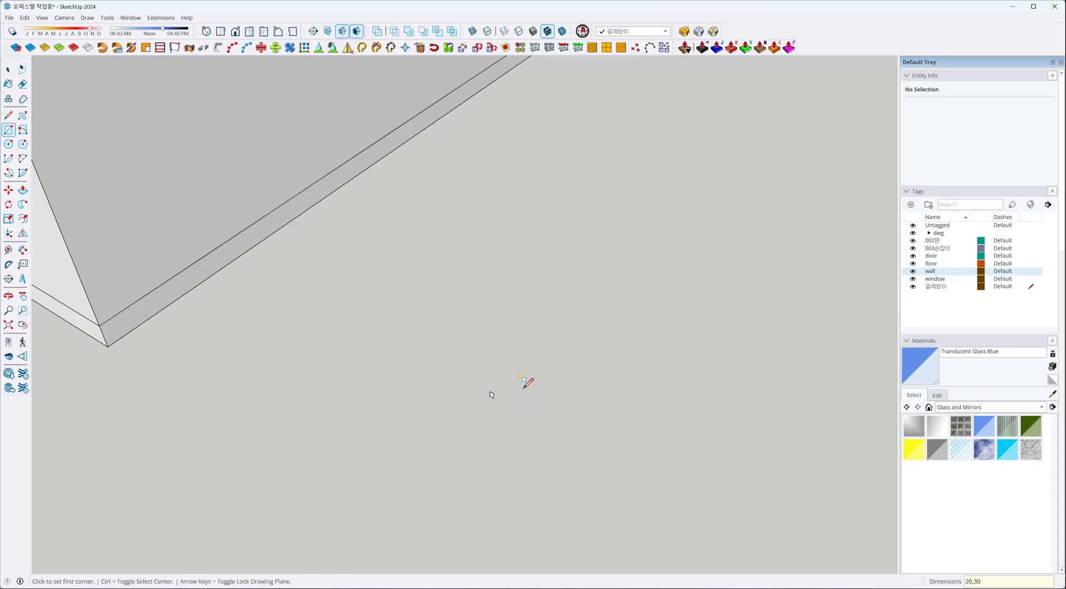
Notch the sample profile by drawing a small rectangle from its lower corner and deleting that part.
{"action": "scroll", "coordinate": [500, 390], "scroll_direction": "up", "scroll_amount": 10}
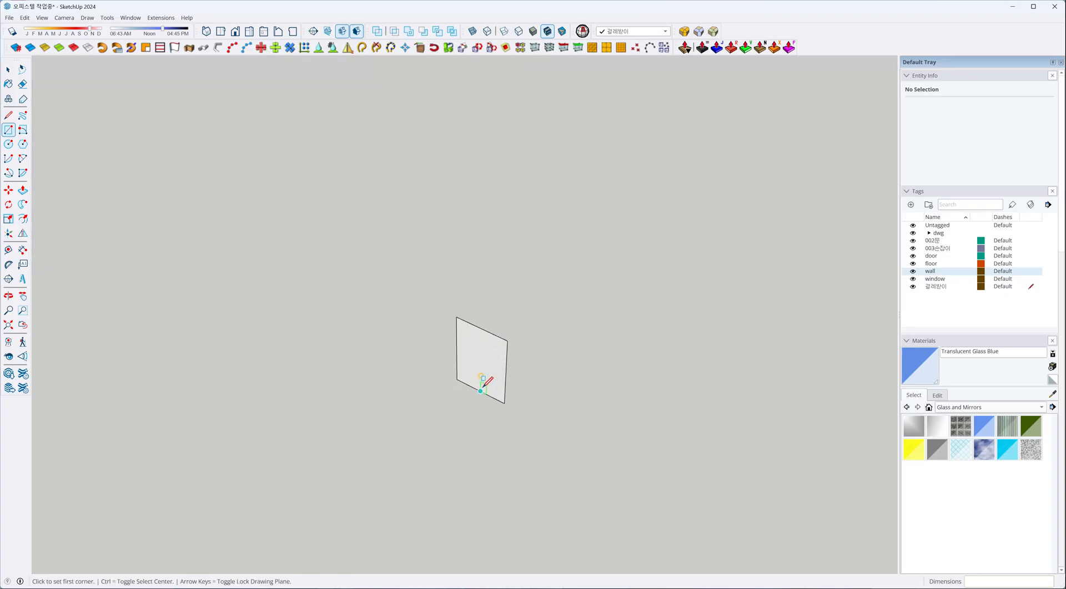
{"action": "middle_click_drag", "start_coordinate": [491, 386], "coordinate": [500, 386]}
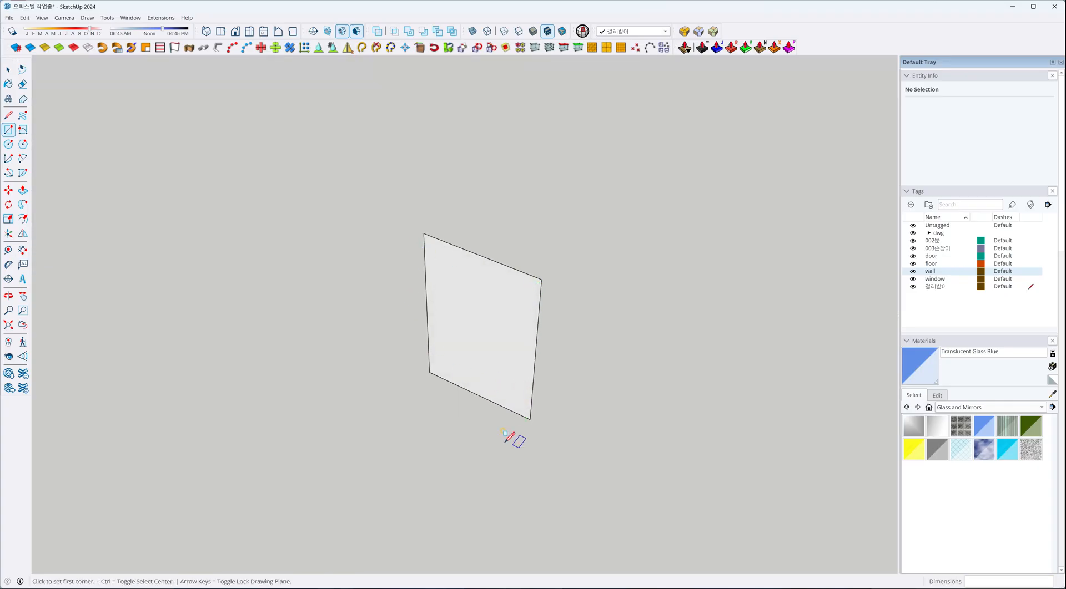
{"action": "key", "text": "space"}
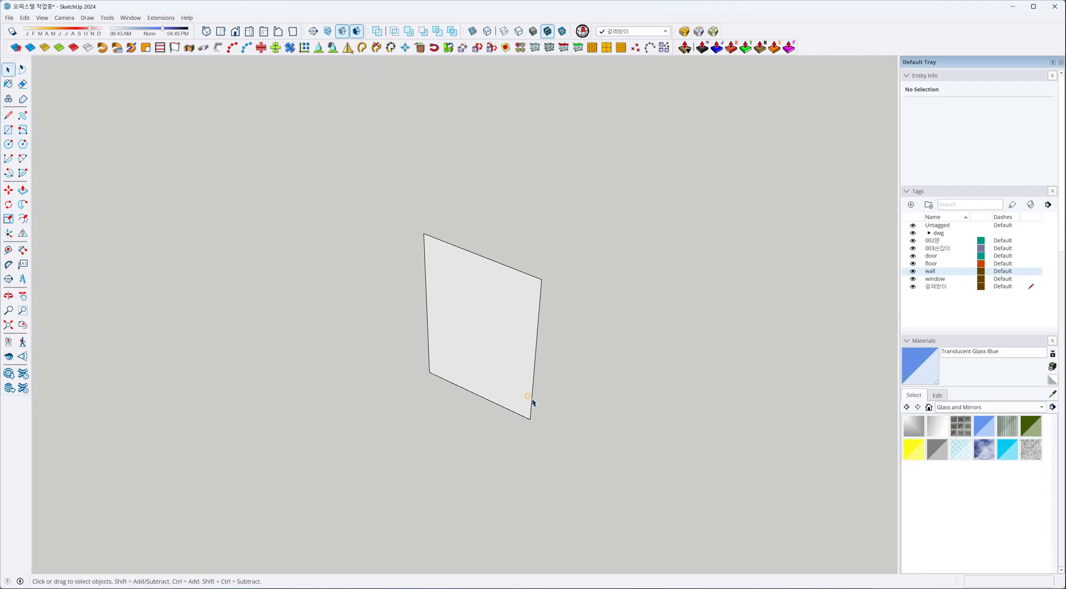
{"action": "key", "text": "r"}
{"action": "left_click", "coordinate": [530, 419]}
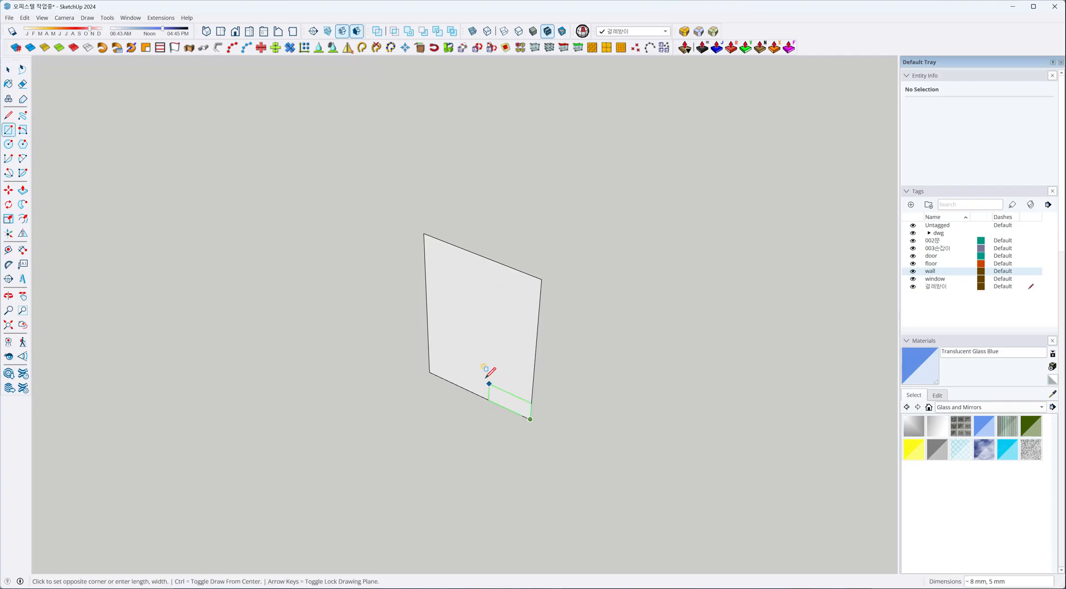
{"action": "left_click", "coordinate": [479, 350]}
{"action": "key", "text": "space"}
{"action": "left_click", "coordinate": [494, 397]}
{"action": "key", "text": "Delete"}
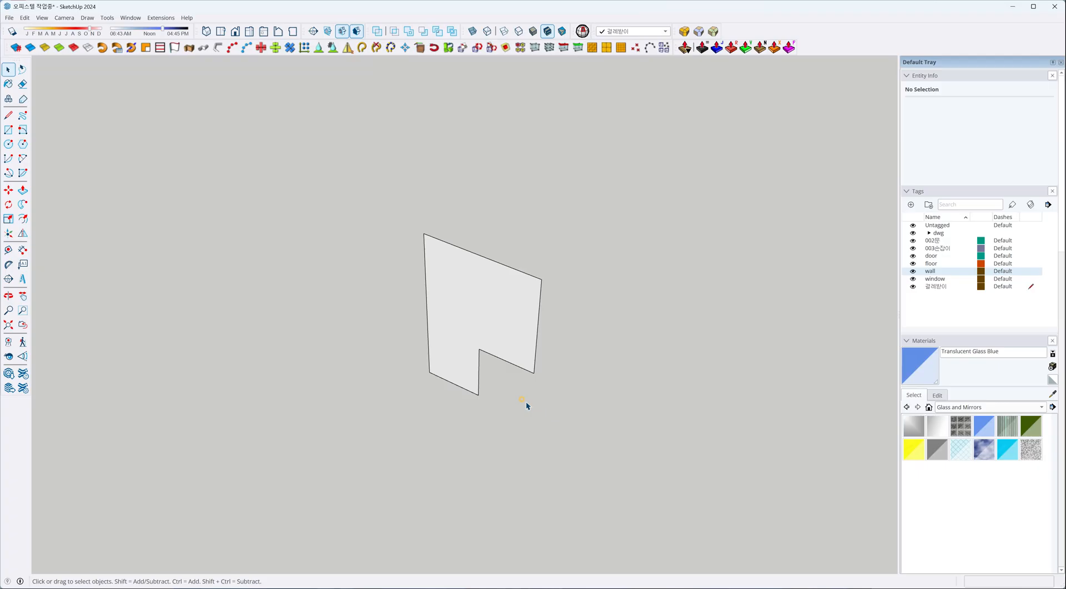
Draw a zigzag path of three edges starting from the bottom edge of the notched profile.
{"action": "scroll", "coordinate": [475, 377], "scroll_direction": "down", "scroll_amount": 3}
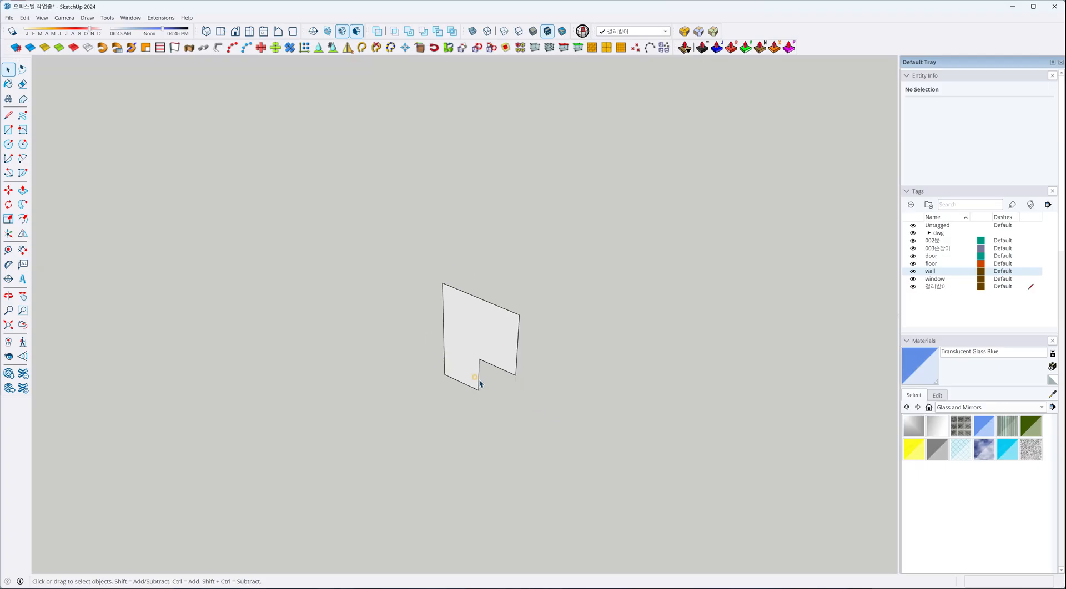
{"action": "key", "text": "l"}
{"action": "left_click", "coordinate": [460, 374]}
{"action": "scroll", "coordinate": [285, 409], "scroll_direction": "down", "scroll_amount": 3}
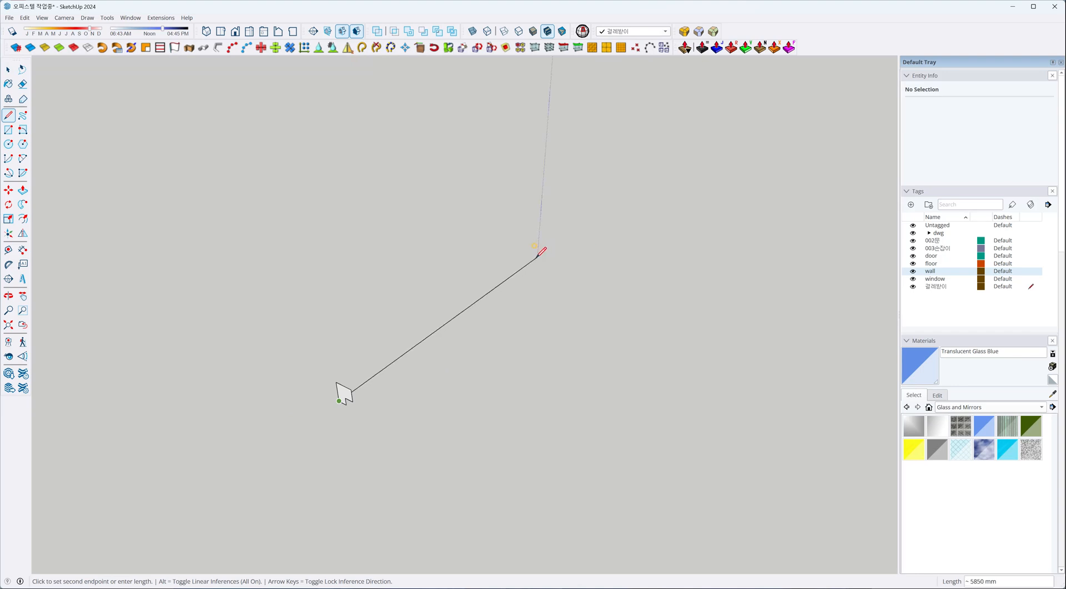
{"action": "middle_click_drag", "start_coordinate": [523, 254], "coordinate": [550, 313]}
{"action": "left_click", "coordinate": [527, 304]}
{"action": "left_click", "coordinate": [501, 281]}
{"action": "left_click", "coordinate": [550, 261]}
{"action": "key", "text": "space"}
Select the three path edges and extrude the notched profile along them with Follow Me.
{"action": "scroll", "coordinate": [487, 328], "scroll_direction": "up", "scroll_amount": 2}
{"action": "scroll", "coordinate": [500, 319], "scroll_direction": "up", "scroll_amount": 2}
{"action": "left_click_drag", "start_coordinate": [601, 302], "coordinate": [459, 200]}
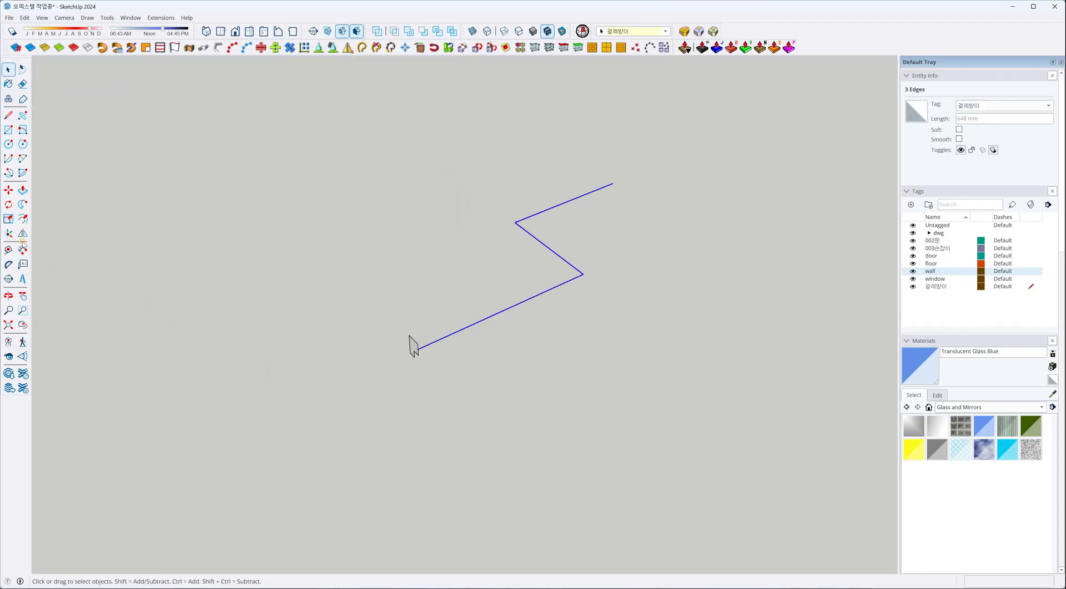
{"action": "left_click", "coordinate": [23, 204]}
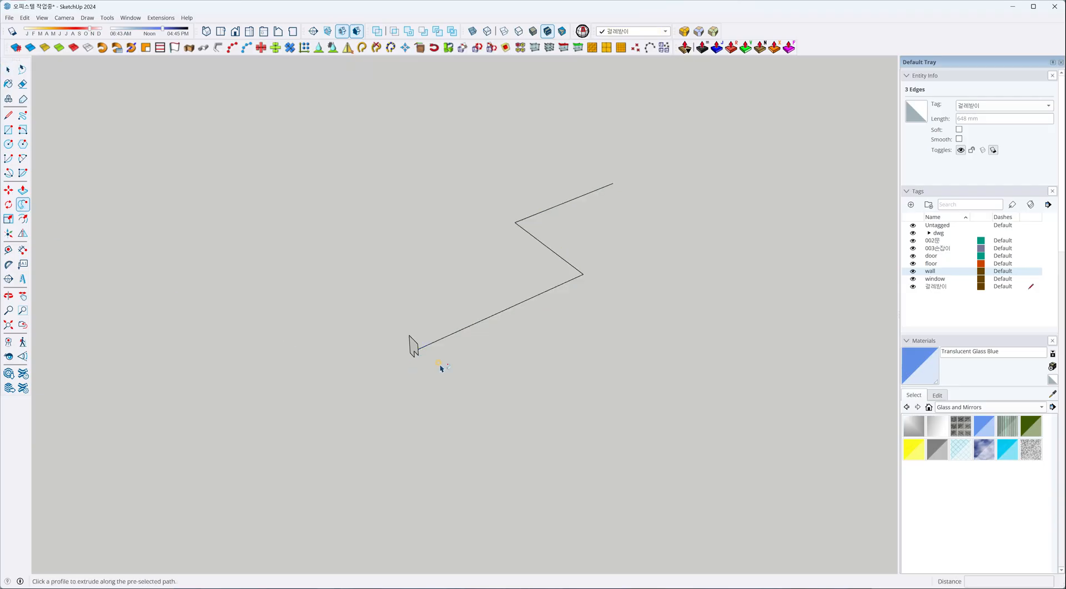
{"action": "left_click", "coordinate": [413, 347]}
{"action": "middle_click_drag", "start_coordinate": [288, 388], "coordinate": [490, 357]}
Select the whole sample moulding beside the building and delete it.
{"action": "key", "text": "space"}
{"action": "left_click_drag", "start_coordinate": [453, 297], "coordinate": [684, 448]}
{"action": "key", "text": "Delete"}
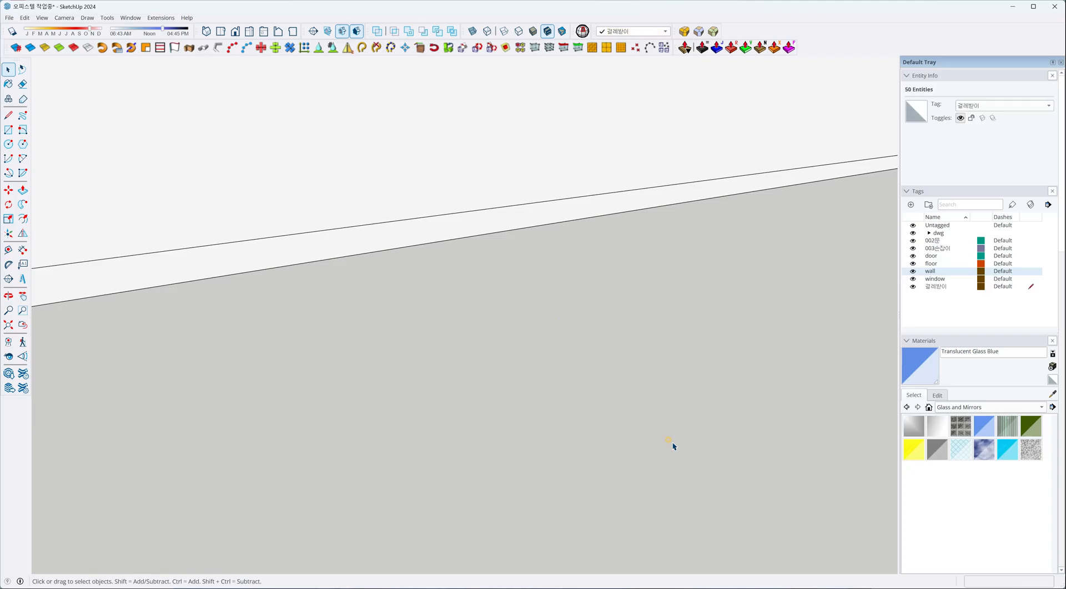
Change the 걸레받이 tag's color to a bright orange at full brightness.
{"action": "scroll", "coordinate": [555, 441], "scroll_direction": "down", "scroll_amount": 6}
{"action": "scroll", "coordinate": [553, 442], "scroll_direction": "down", "scroll_amount": 8}
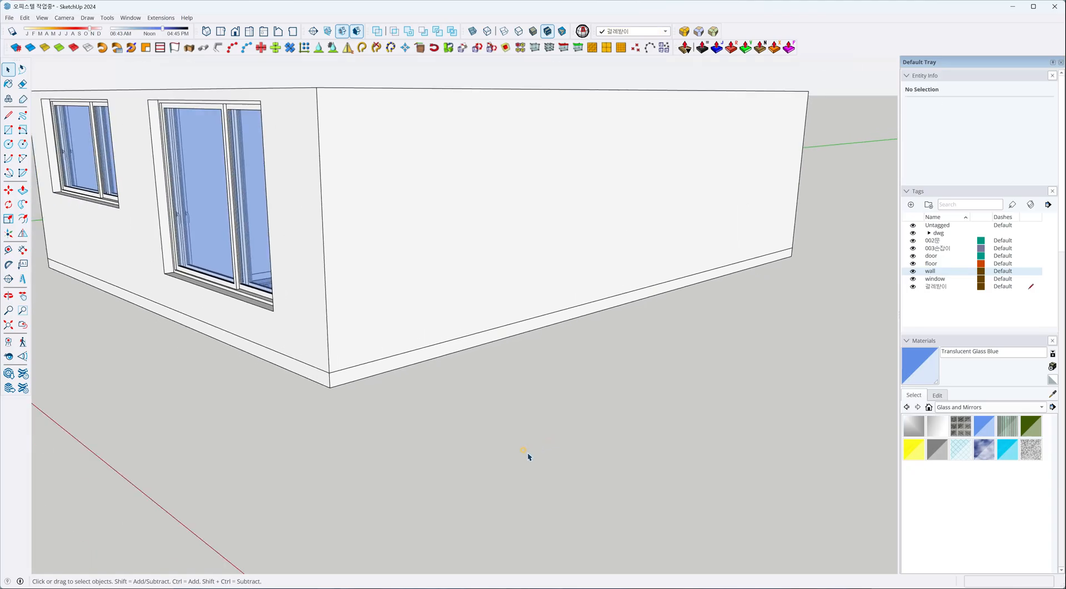
{"action": "middle_click_drag", "start_coordinate": [530, 311], "coordinate": [417, 371]}
{"action": "scroll", "coordinate": [523, 317], "scroll_direction": "up", "scroll_amount": 5}
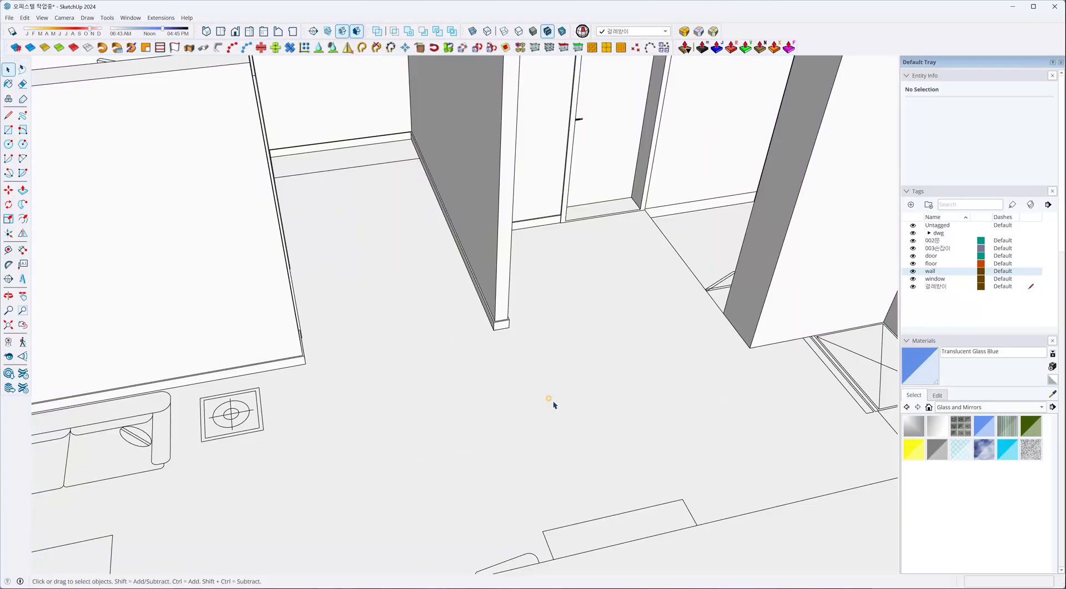
{"action": "scroll", "coordinate": [530, 391], "scroll_direction": "down", "scroll_amount": 6}
{"action": "middle_click_drag", "start_coordinate": [484, 445], "coordinate": [614, 452]}
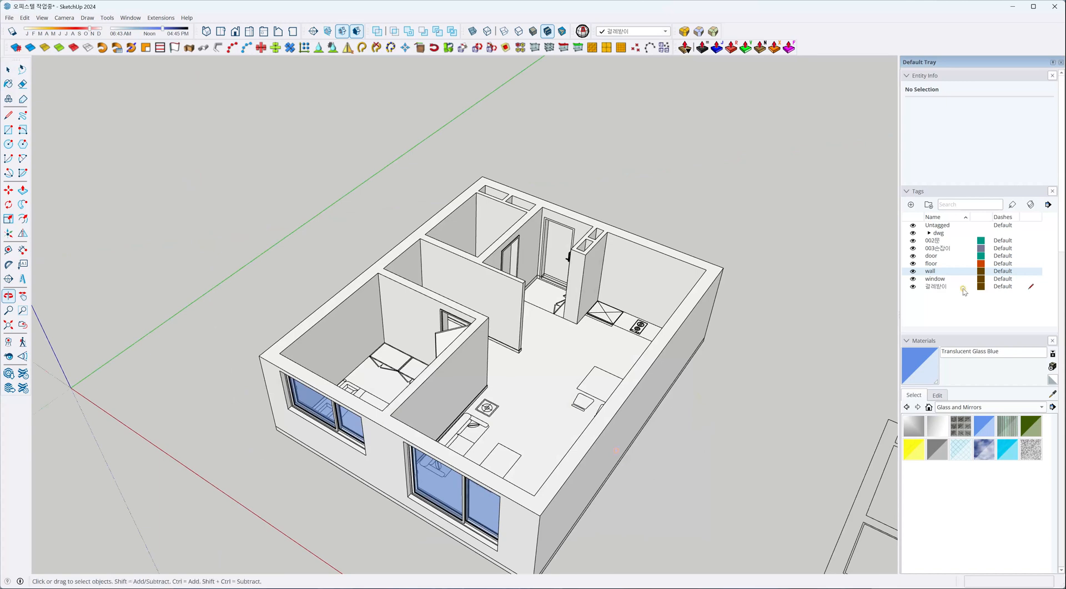
{"action": "left_click", "coordinate": [980, 287]}
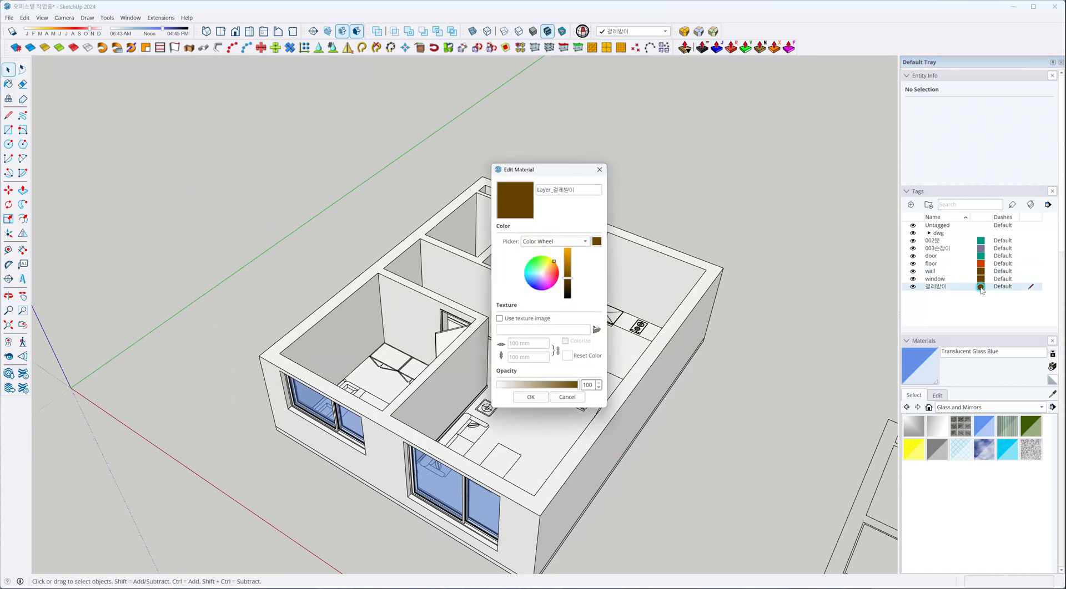
{"action": "left_click", "coordinate": [568, 251]}
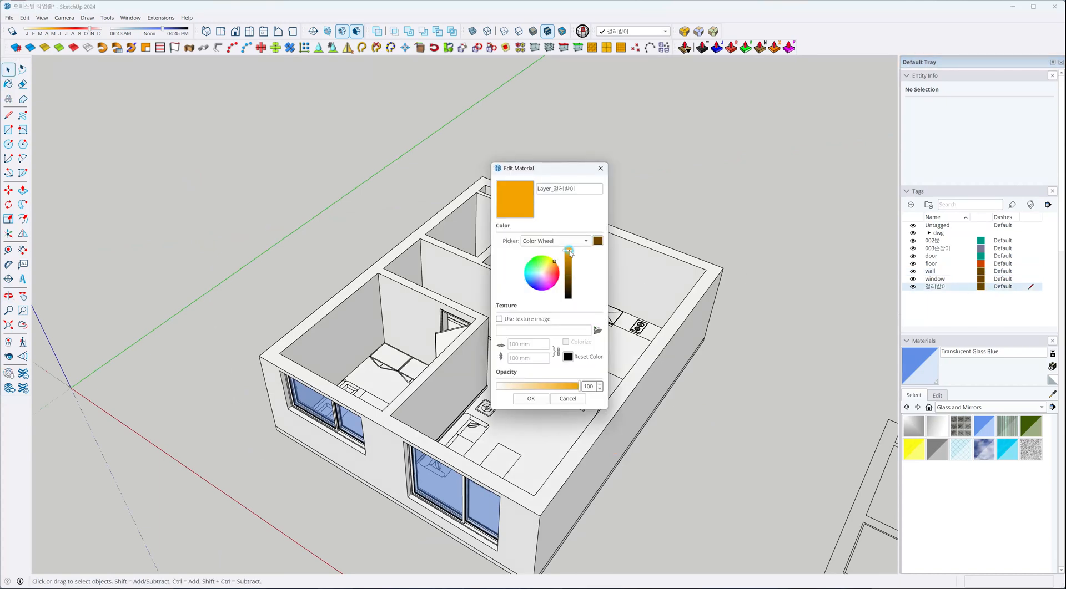
{"action": "left_click", "coordinate": [541, 399]}
Change the wall tag's color to crimson red.
{"action": "left_click", "coordinate": [980, 272]}
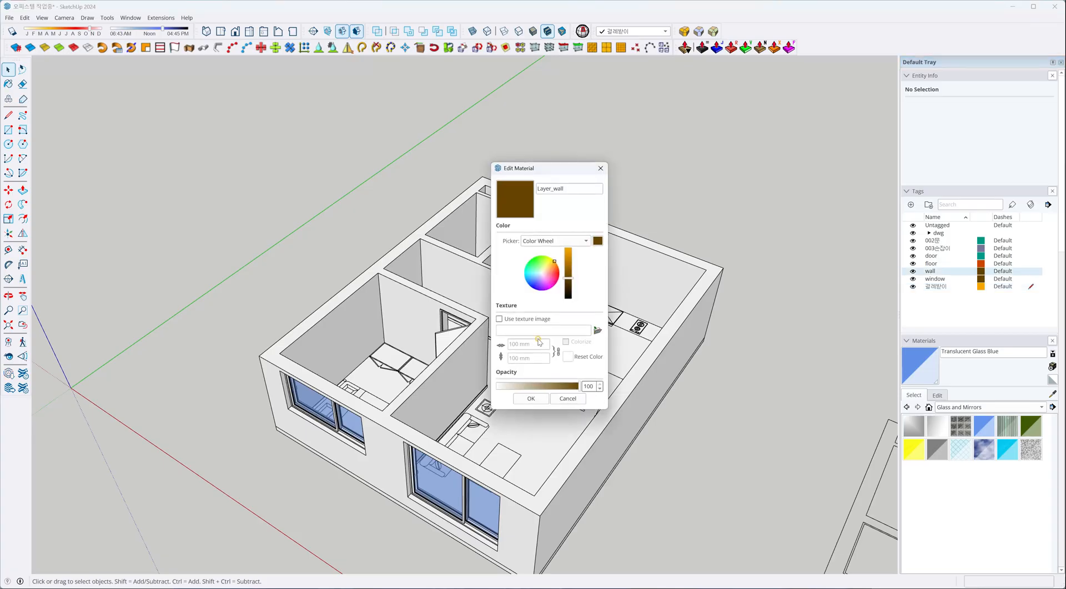
{"action": "left_click", "coordinate": [555, 276]}
{"action": "left_click", "coordinate": [565, 260]}
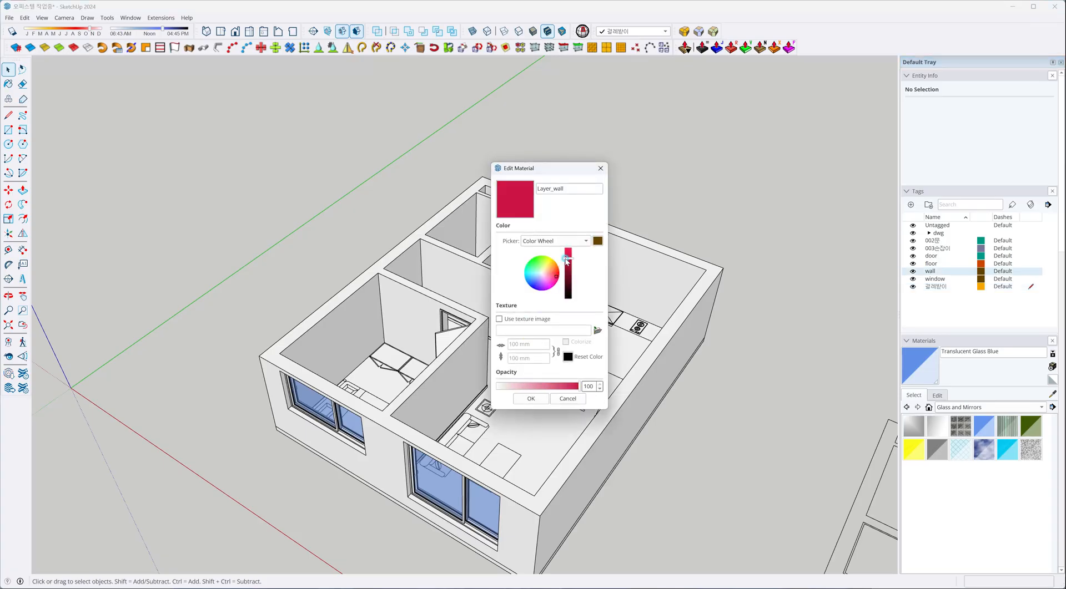
{"action": "left_click", "coordinate": [531, 399]}
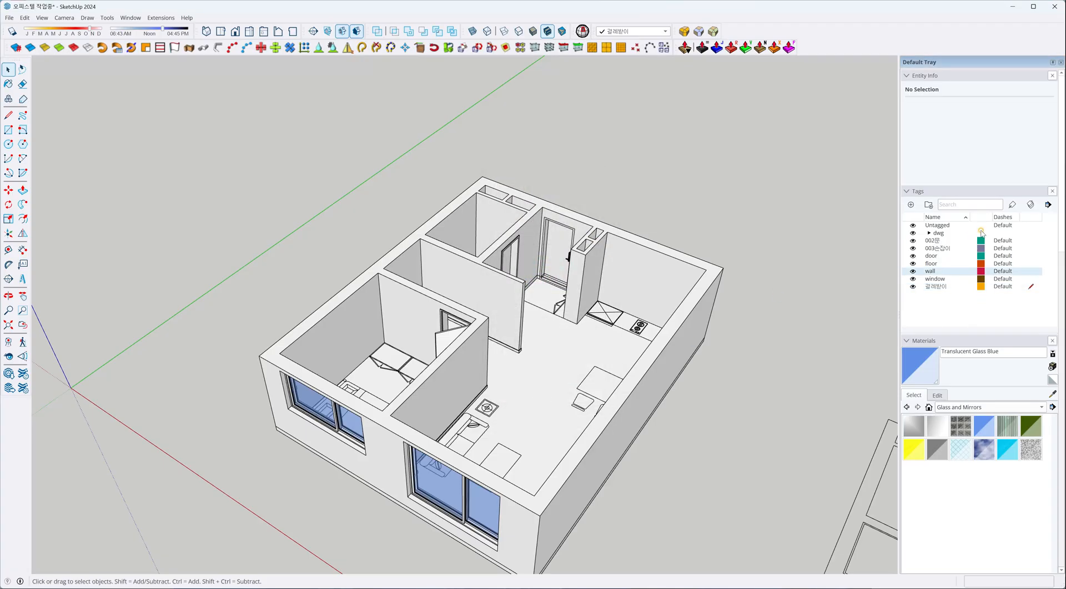
Turn on Color by Tag and examine the entrance door and its handle.
{"action": "left_click", "coordinate": [1030, 206]}
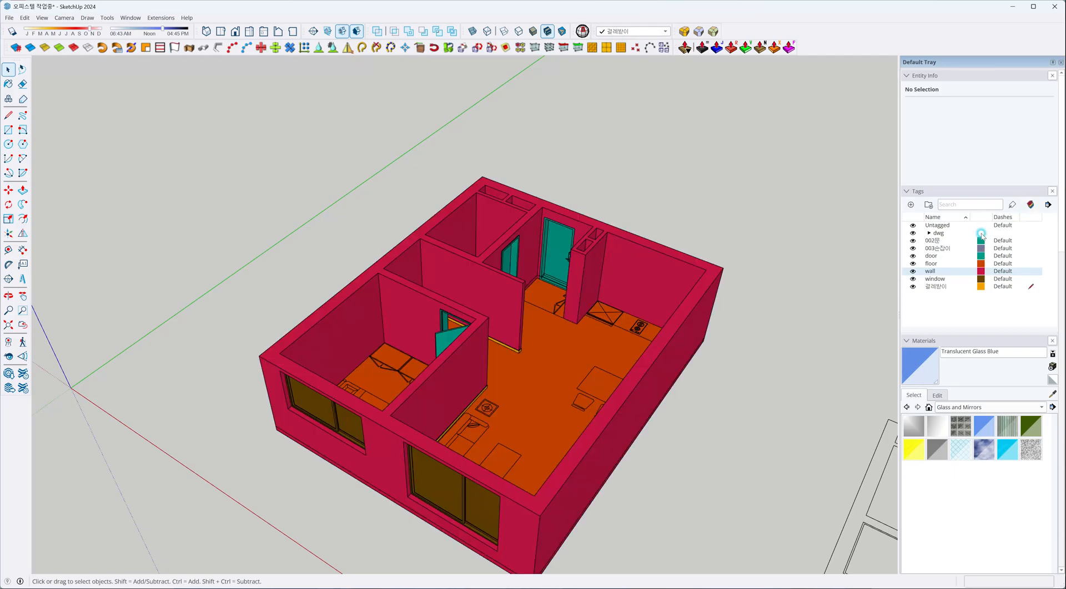
{"action": "middle_click_drag", "start_coordinate": [388, 344], "coordinate": [487, 423]}
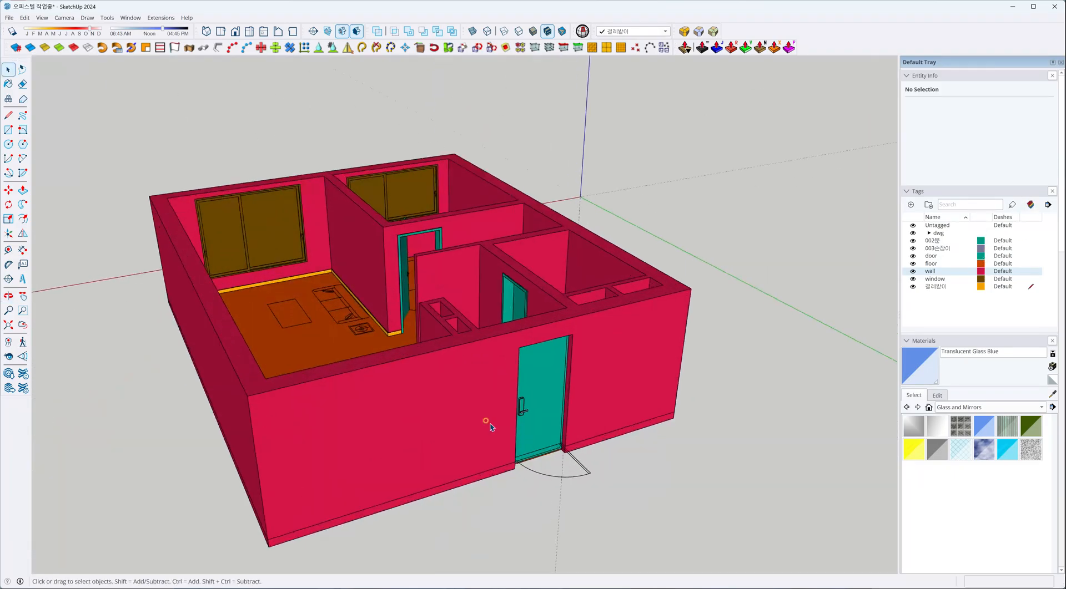
{"action": "scroll", "coordinate": [549, 355], "scroll_direction": "up", "scroll_amount": 10}
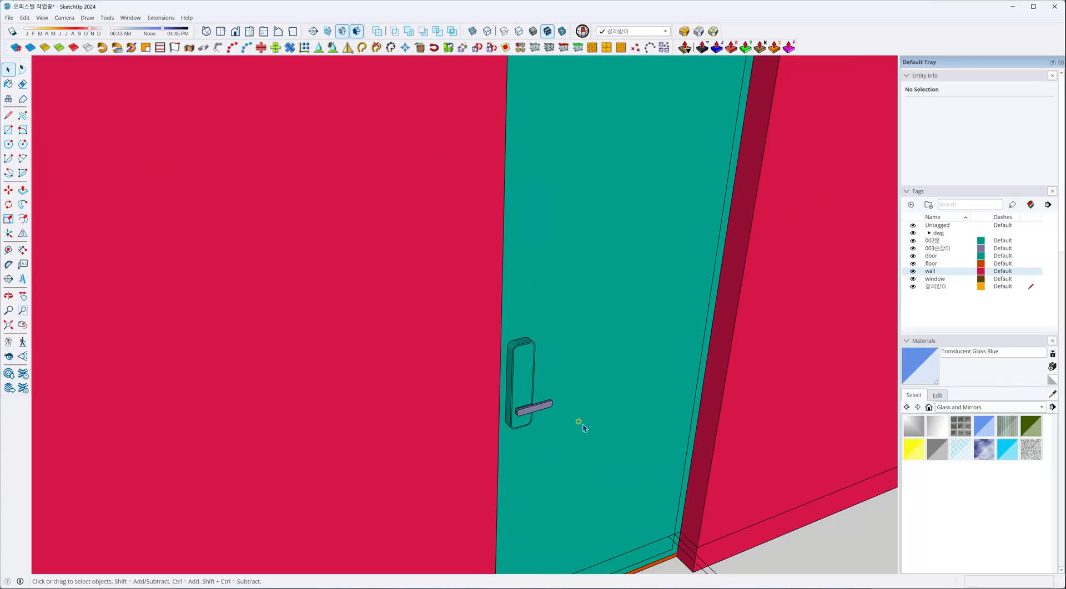
{"action": "scroll", "coordinate": [582, 430], "scroll_direction": "down", "scroll_amount": 10}
{"action": "middle_click_drag", "start_coordinate": [460, 444], "coordinate": [726, 490]}
{"action": "scroll", "coordinate": [572, 317], "scroll_direction": "up", "scroll_amount": 4}
{"action": "scroll", "coordinate": [631, 309], "scroll_direction": "up", "scroll_amount": 3}
{"action": "middle_click_drag", "start_coordinate": [632, 310], "coordinate": [501, 369]}
{"action": "scroll", "coordinate": [571, 435], "scroll_direction": "up", "scroll_amount": 5}
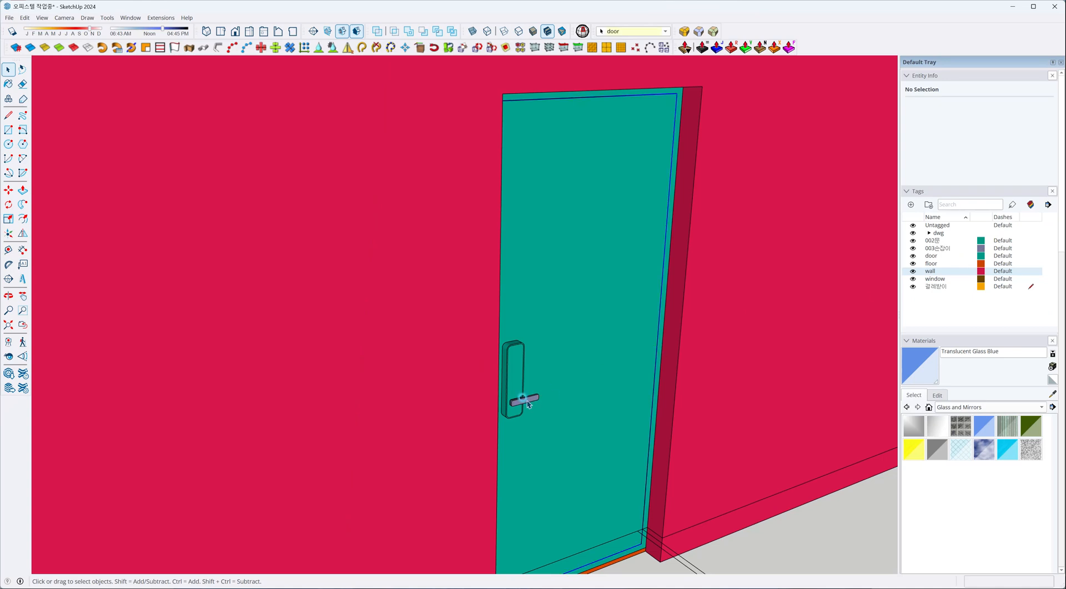
Check the entrance door panel's tag and temporarily hide the 002문 tag to identify its parts.
{"action": "left_click", "coordinate": [527, 404]}
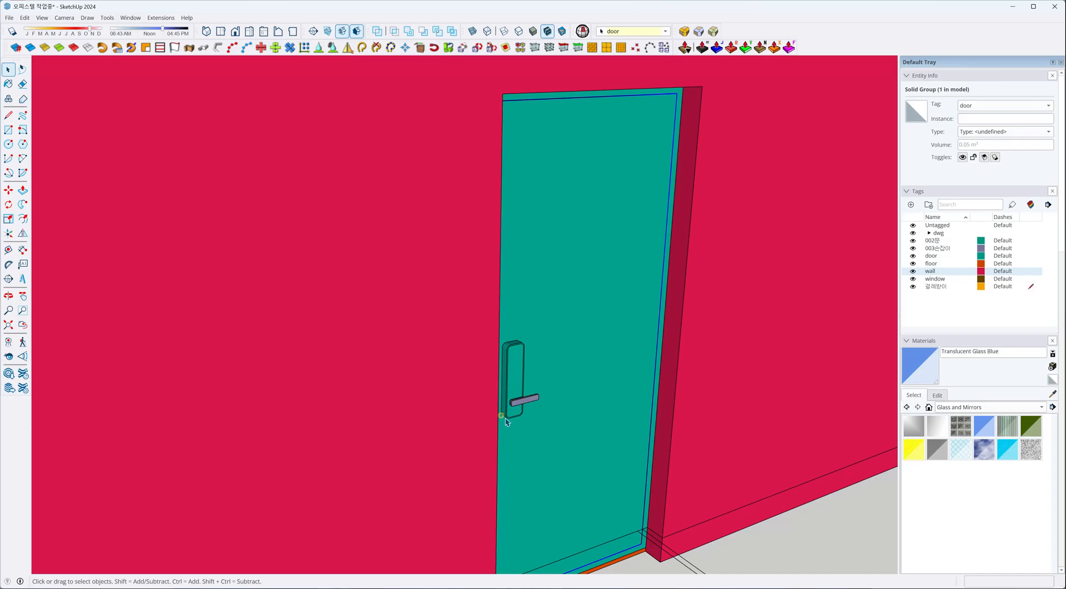
{"action": "scroll", "coordinate": [506, 422], "scroll_direction": "down", "scroll_amount": 3}
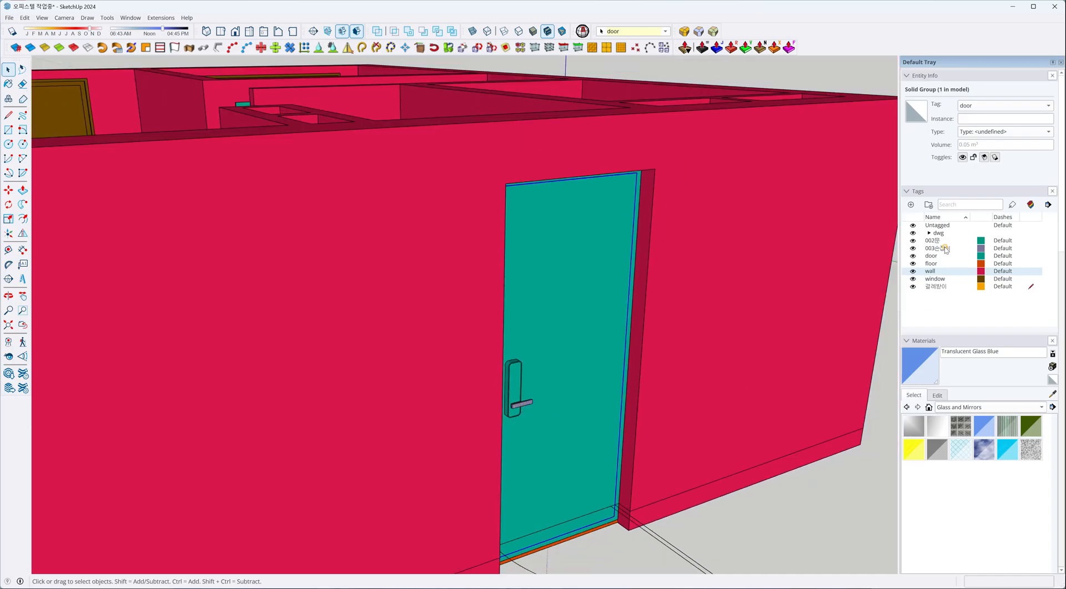
{"action": "left_click", "coordinate": [913, 241]}
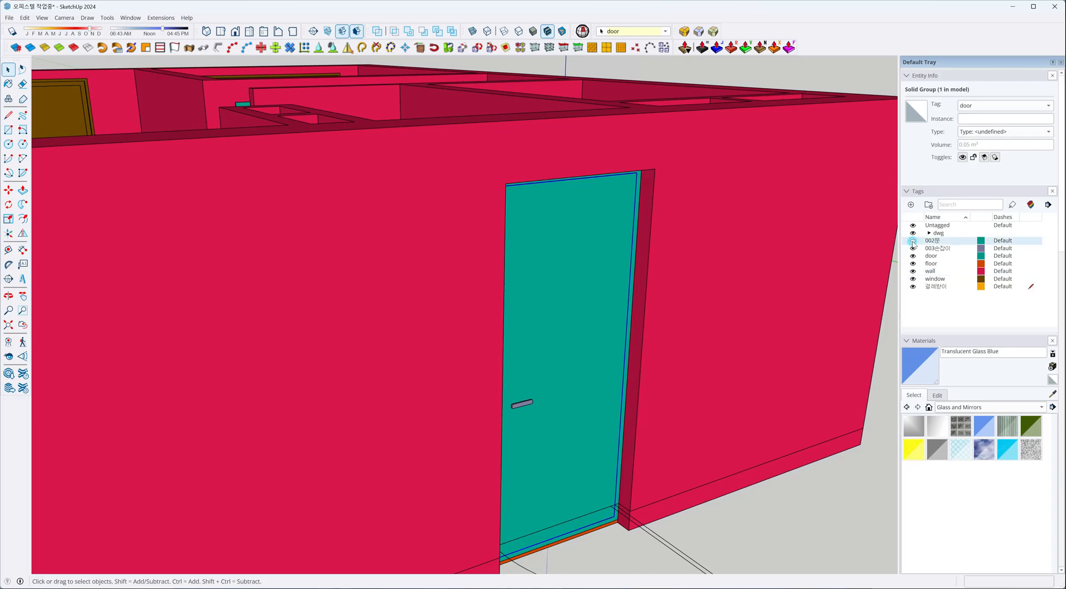
{"action": "left_click", "coordinate": [912, 241]}
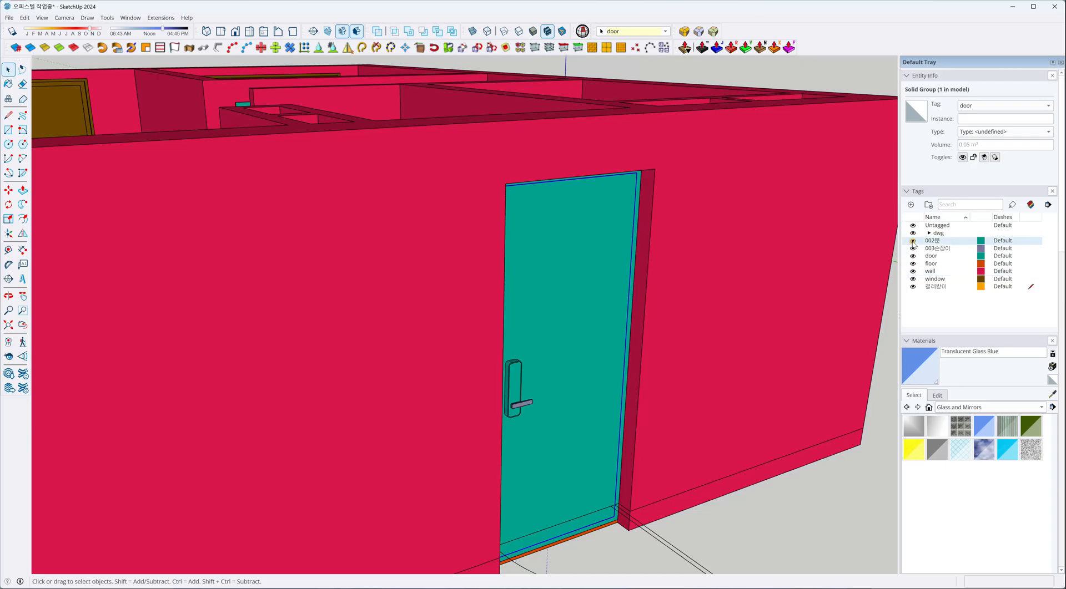
Change the 002문 tag's color to yellow to distinguish the door lock plate from the door.
{"action": "left_click", "coordinate": [981, 241]}
{"action": "left_click", "coordinate": [547, 262]}
{"action": "left_click", "coordinate": [569, 256]}
{"action": "left_click", "coordinate": [531, 399]}
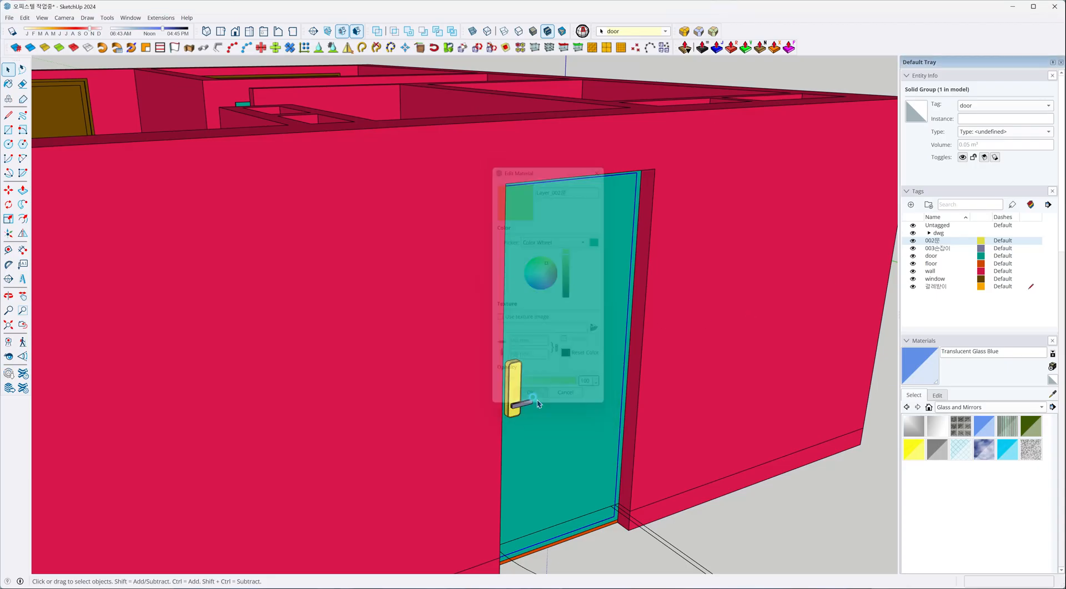
{"action": "scroll", "coordinate": [515, 406], "scroll_direction": "up", "scroll_amount": 4}
{"action": "scroll", "coordinate": [515, 407], "scroll_direction": "down", "scroll_amount": 5}
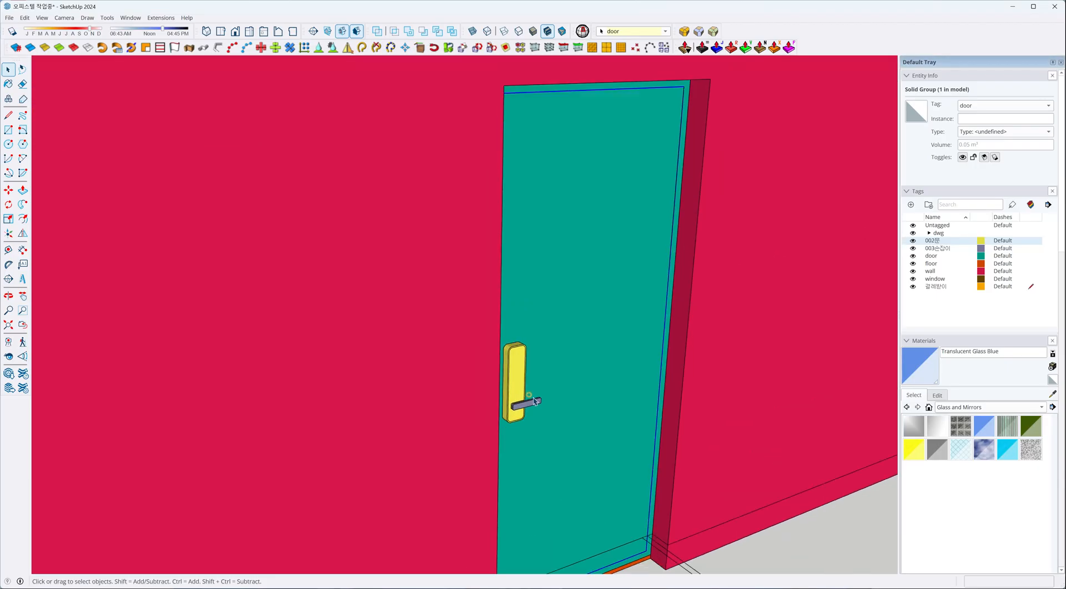
Inspect the number door lock component's tag and the tag of the lock plate nested inside it.
{"action": "left_click", "coordinate": [523, 378]}
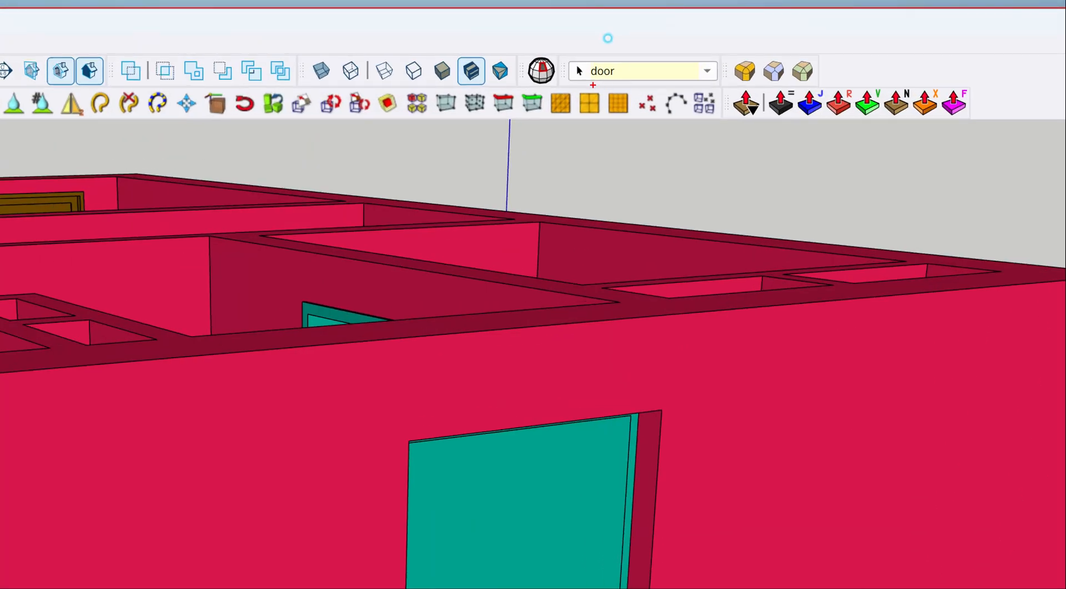
{"action": "left_click_drag", "start_coordinate": [582, 83], "coordinate": [624, 85]}
{"action": "scroll", "coordinate": [516, 319], "scroll_direction": "up", "scroll_amount": 6}
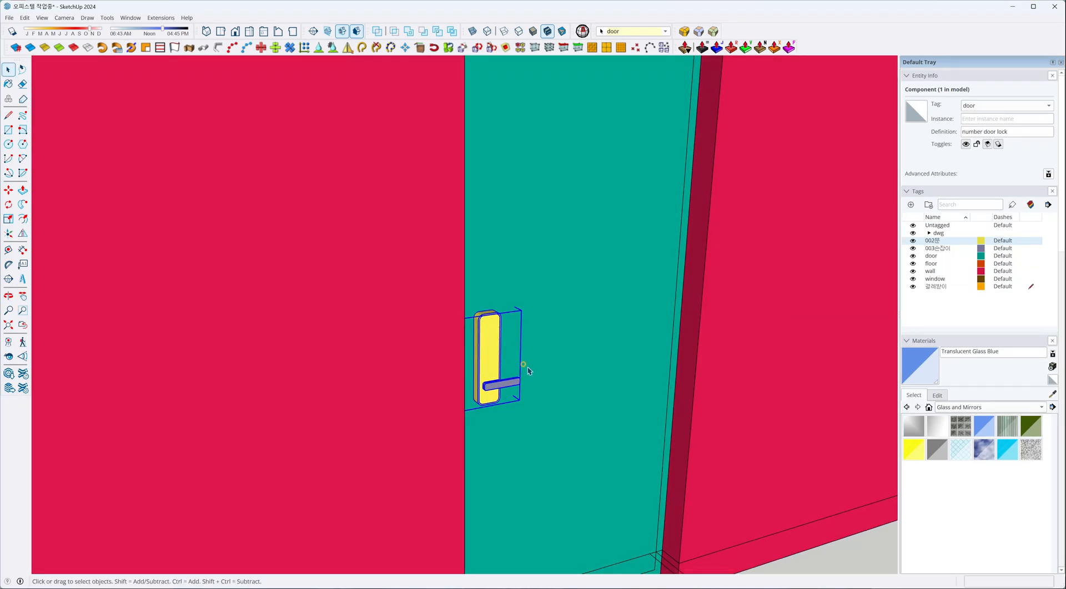
{"action": "double_click", "coordinate": [495, 350]}
{"action": "left_click", "coordinate": [492, 342]}
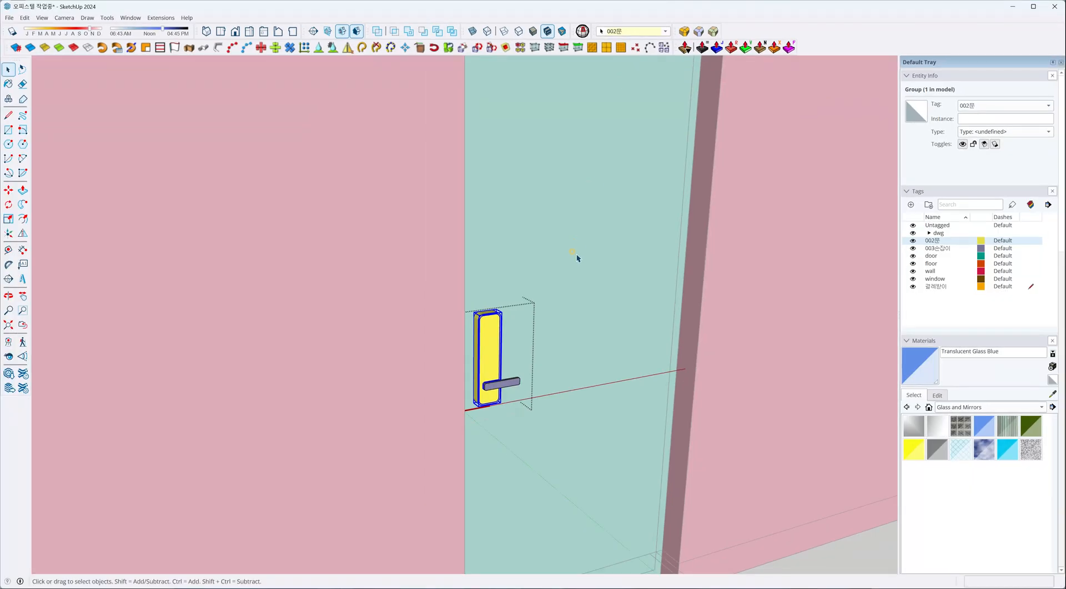
{"action": "left_click", "coordinate": [530, 526]}
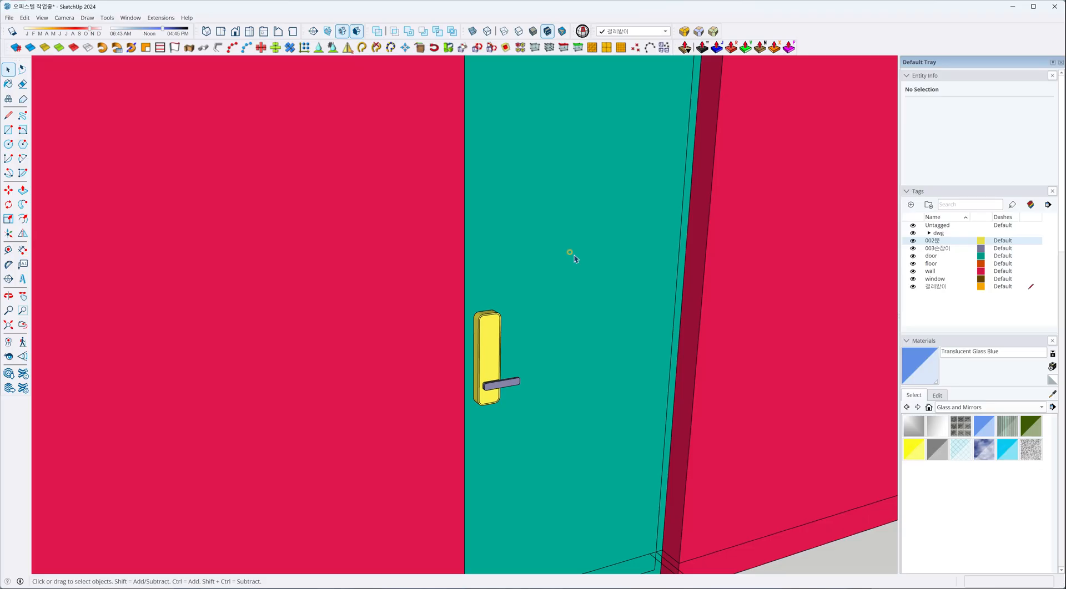
Delete the 002문 tag and reassign its entities to the door tag.
{"action": "scroll", "coordinate": [549, 311], "scroll_direction": "down", "scroll_amount": 2}
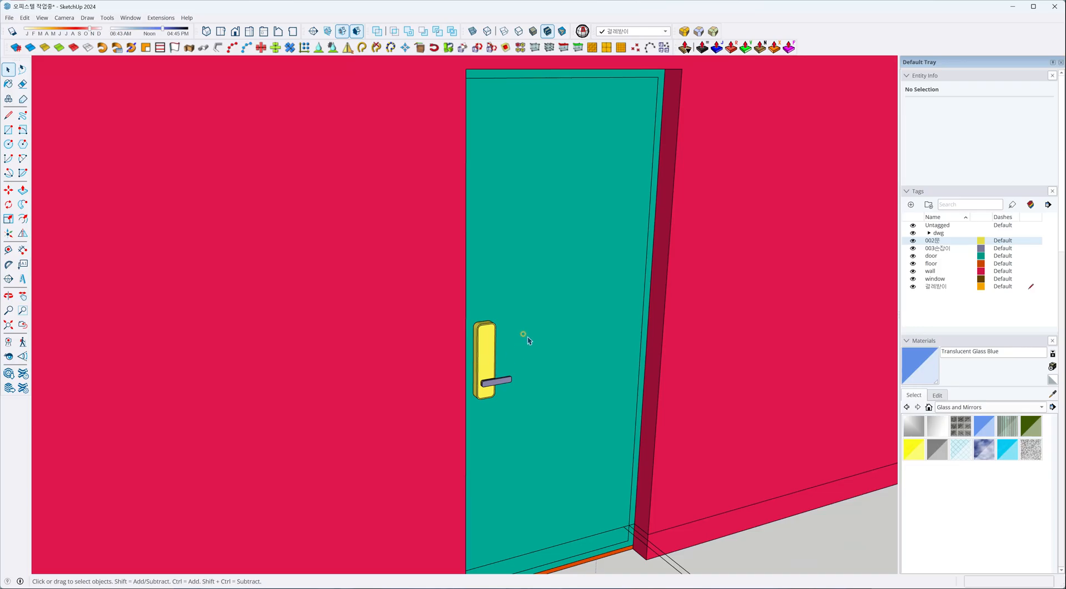
{"action": "left_click", "coordinate": [487, 357]}
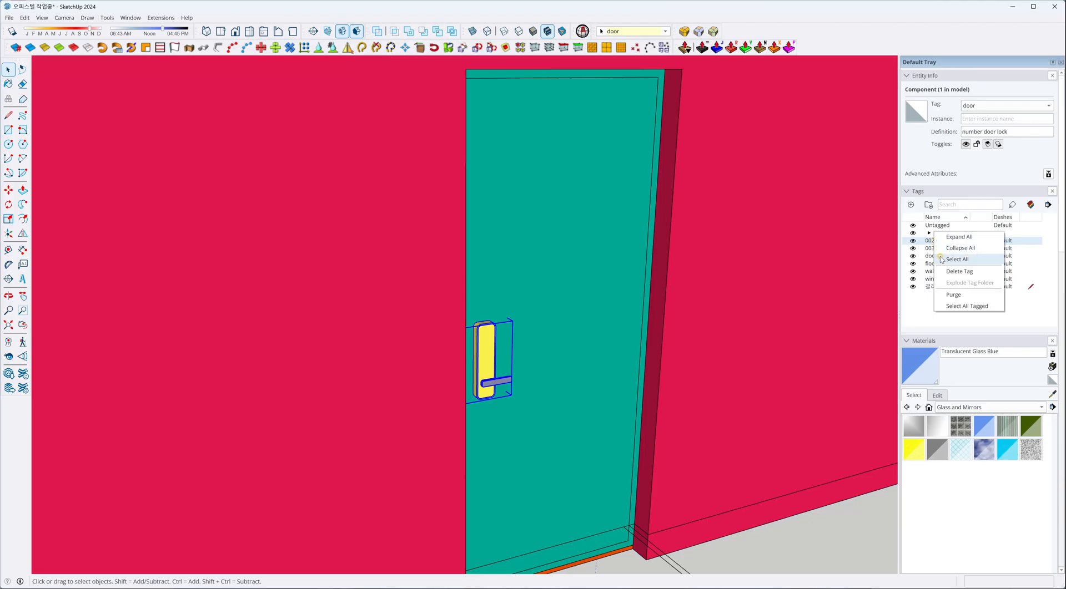
{"action": "left_click", "coordinate": [947, 272]}
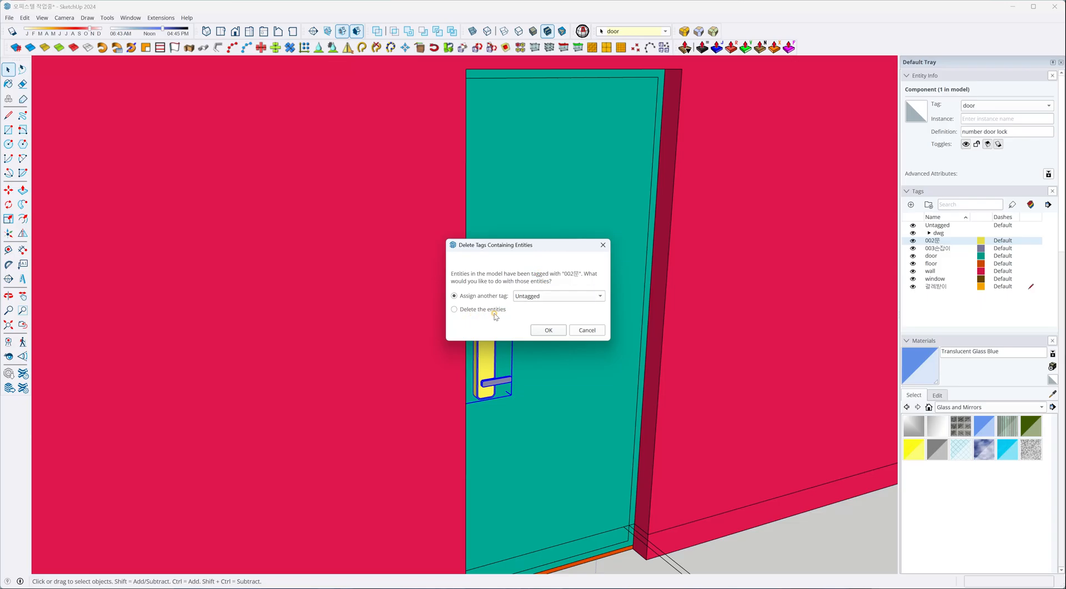
{"action": "left_click", "coordinate": [533, 298]}
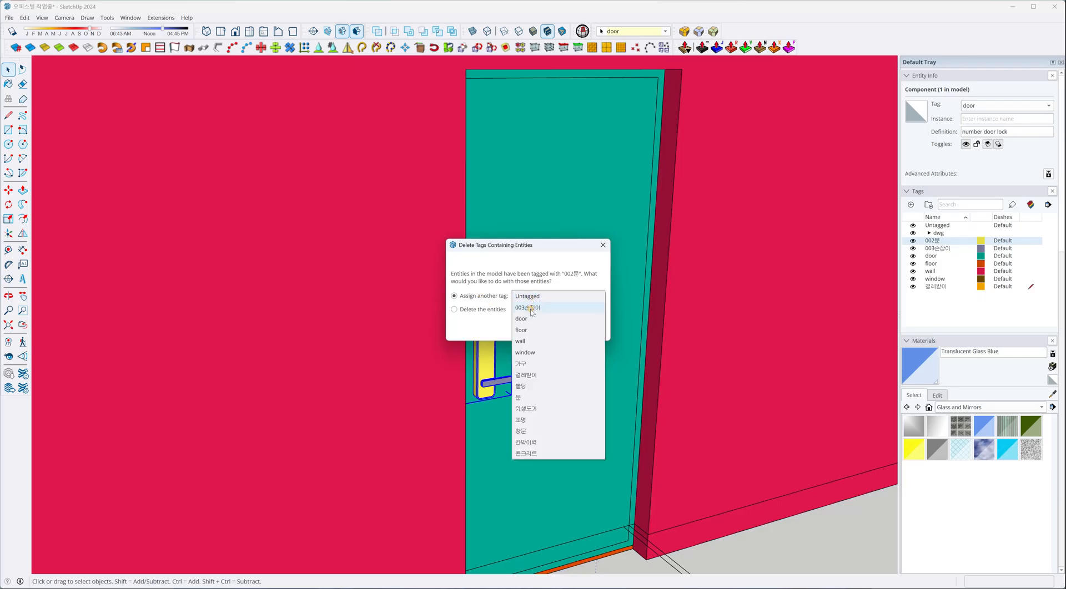
{"action": "left_click", "coordinate": [530, 320]}
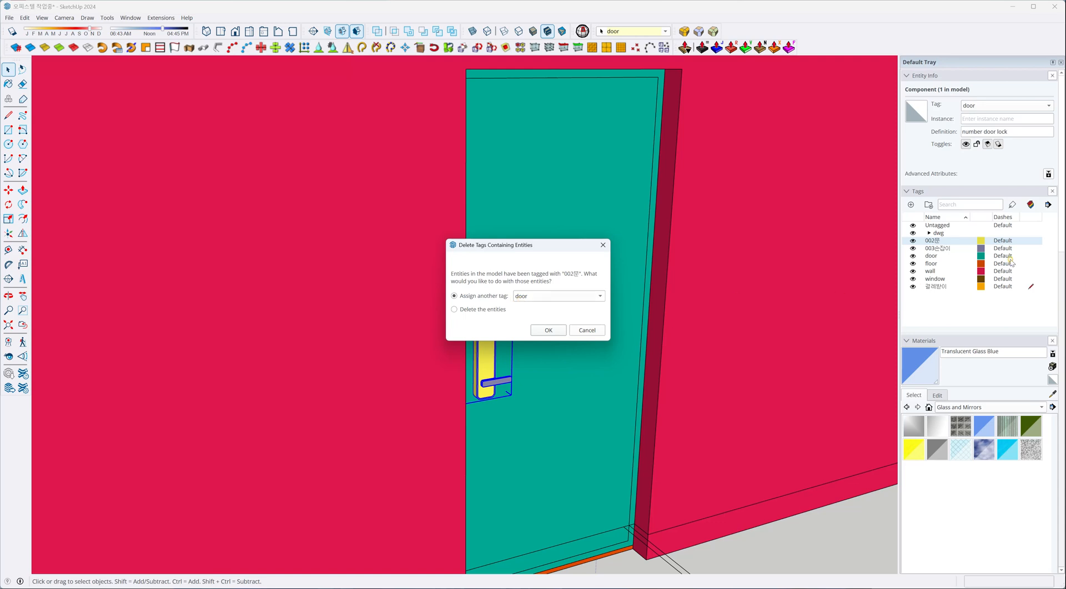
{"action": "left_click", "coordinate": [548, 330]}
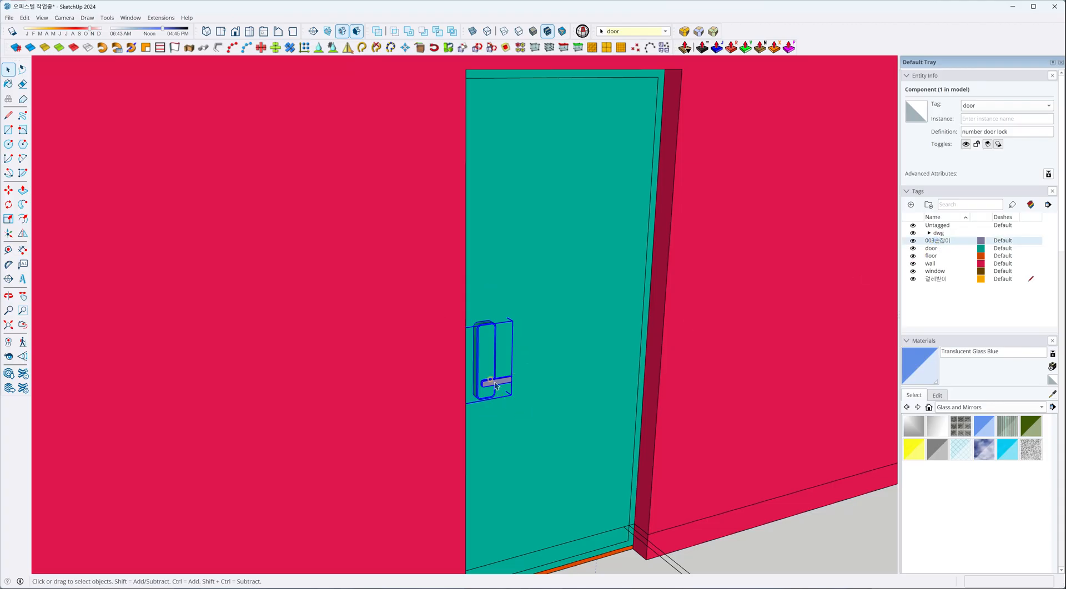
Identify the parts on the 003손잡이 tag, and delete the tag with its entities reassigned to the door tag.
{"action": "left_click", "coordinate": [913, 241]}
{"action": "left_click", "coordinate": [912, 241]}
{"action": "right_click", "coordinate": [937, 233]}
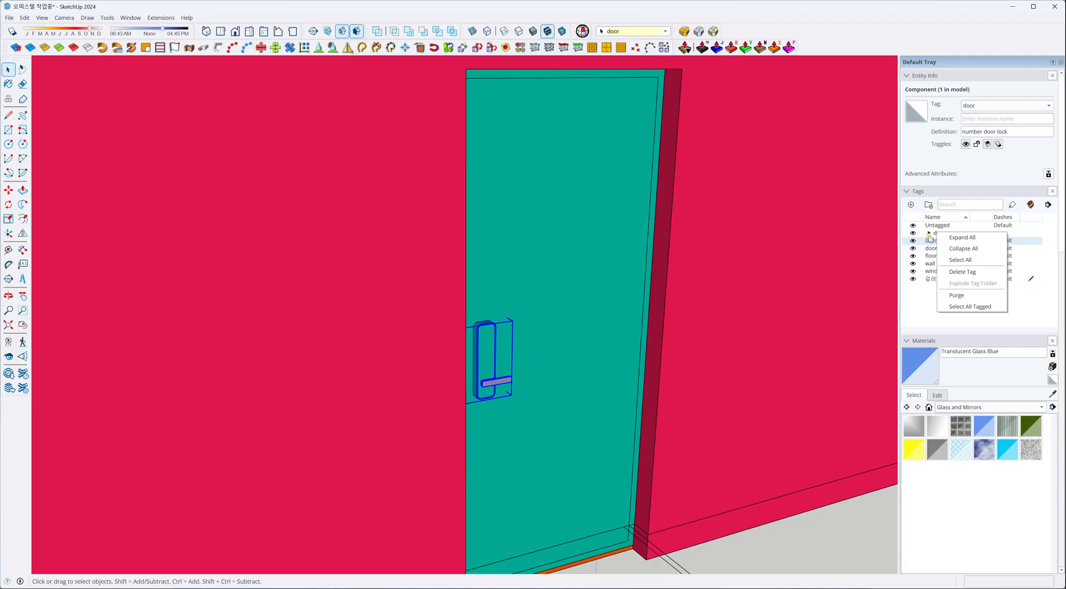
{"action": "left_click", "coordinate": [969, 273]}
{"action": "left_click", "coordinate": [573, 296]}
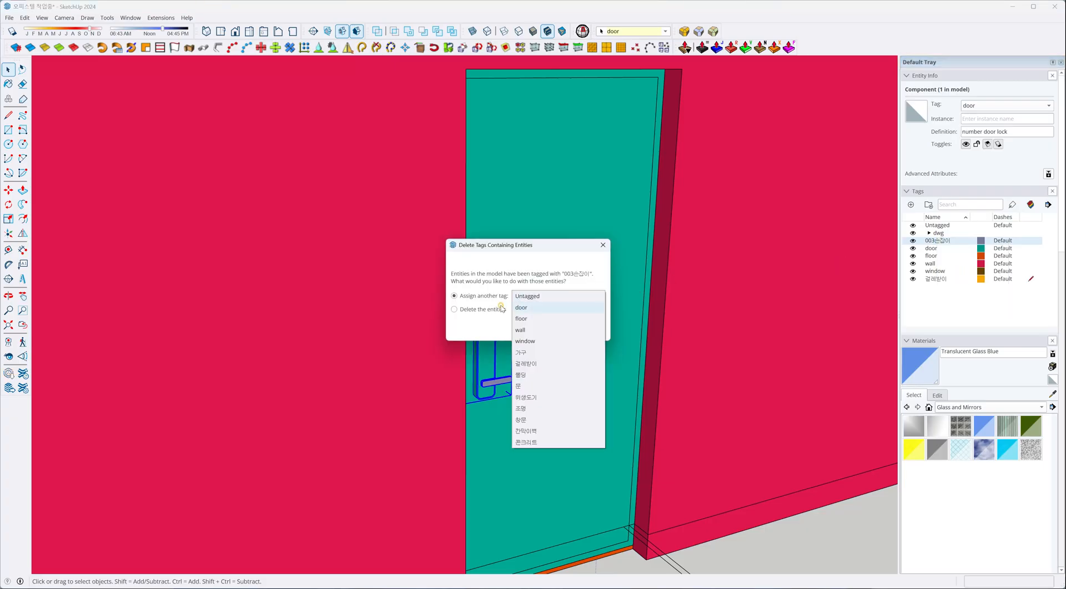
{"action": "left_click", "coordinate": [522, 310]}
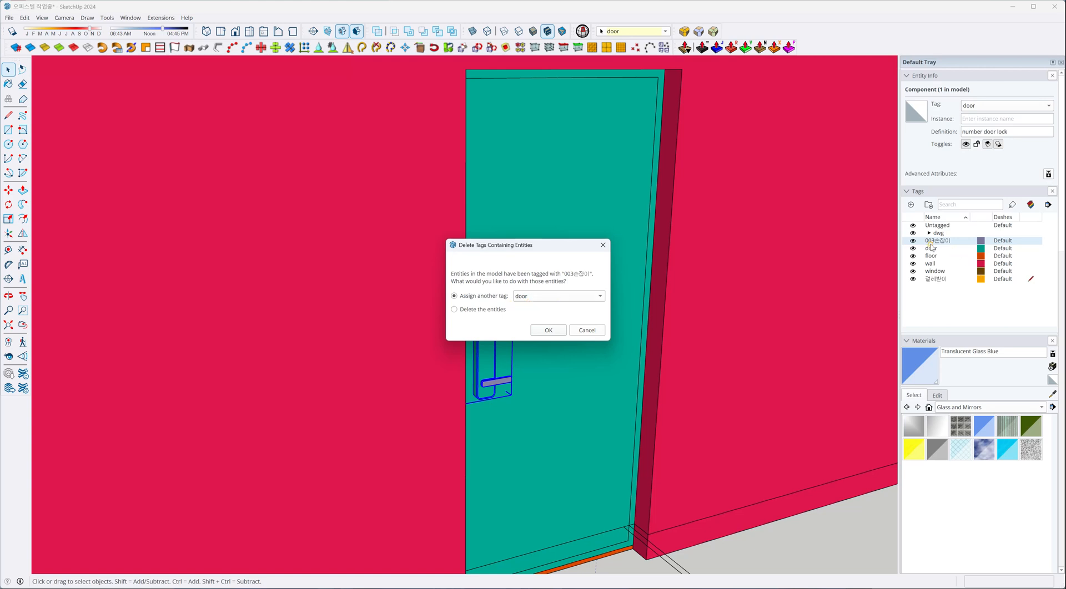
{"action": "left_click", "coordinate": [549, 331]}
Review the apartment's tag colors and turn off Color by Tag to restore the material display.
{"action": "scroll", "coordinate": [619, 375], "scroll_direction": "down", "scroll_amount": 5}
{"action": "left_click", "coordinate": [452, 293]}
{"action": "middle_click_drag", "start_coordinate": [453, 293], "coordinate": [768, 318]}
{"action": "scroll", "coordinate": [577, 276], "scroll_direction": "up", "scroll_amount": 5}
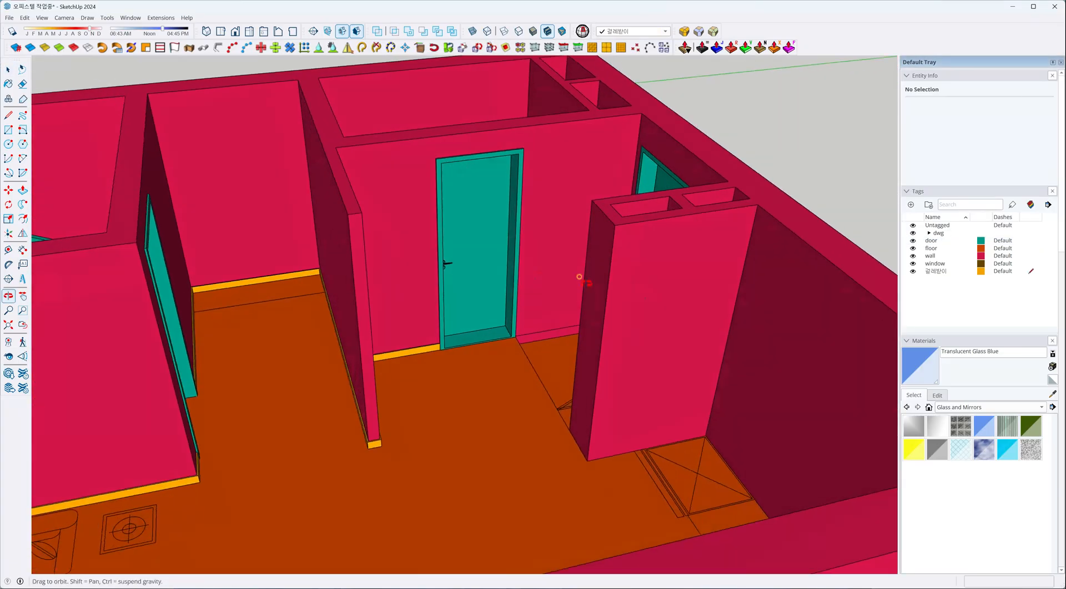
{"action": "scroll", "coordinate": [616, 227], "scroll_direction": "down", "scroll_amount": 10}
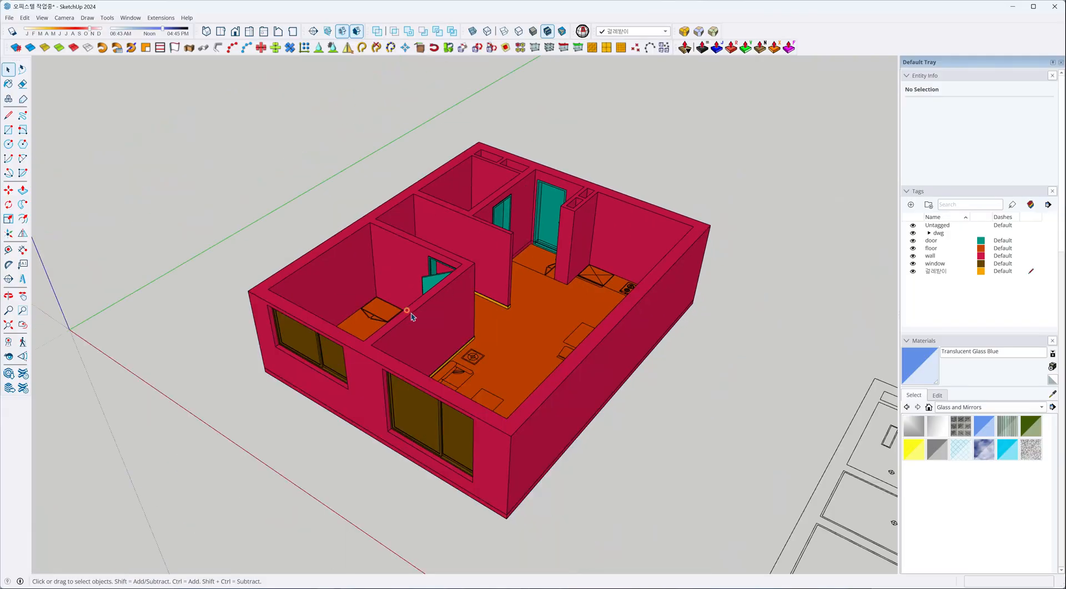
{"action": "middle_click_drag", "start_coordinate": [638, 302], "coordinate": [777, 285]}
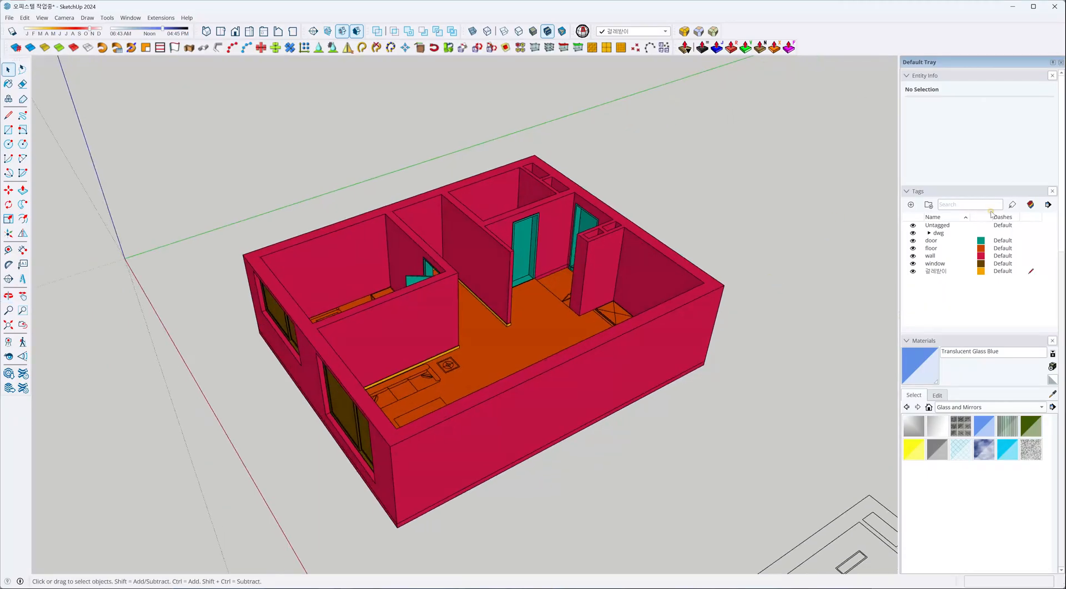
{"action": "left_click", "coordinate": [1030, 204]}
{"action": "middle_click_drag", "start_coordinate": [561, 421], "coordinate": [527, 441]}
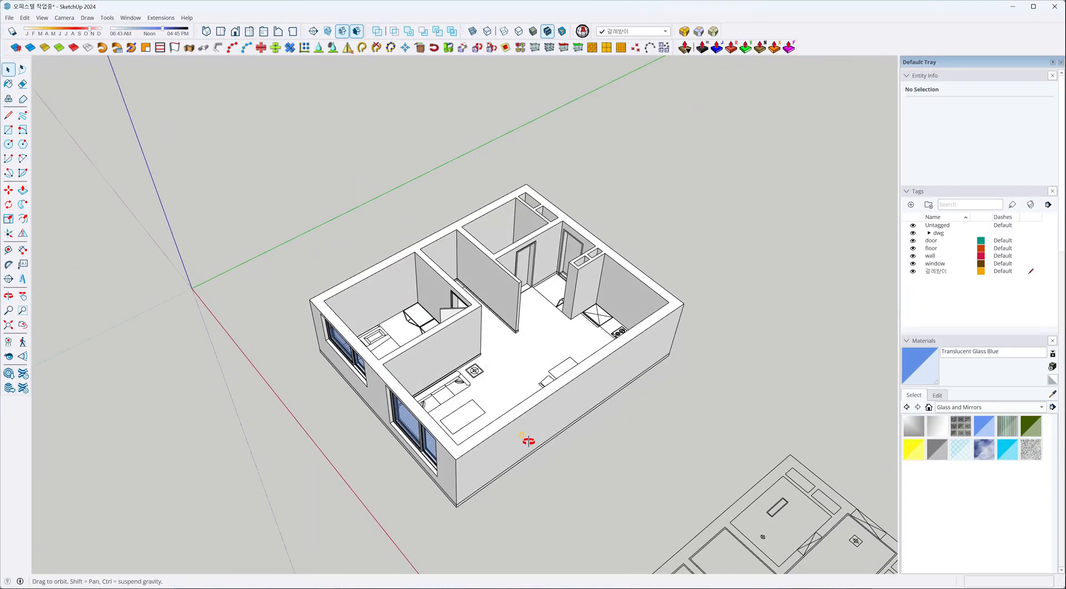
{"action": "scroll", "coordinate": [505, 375], "scroll_direction": "up", "scroll_amount": 3}
{"action": "middle_click_drag", "start_coordinate": [504, 392], "coordinate": [595, 424]}
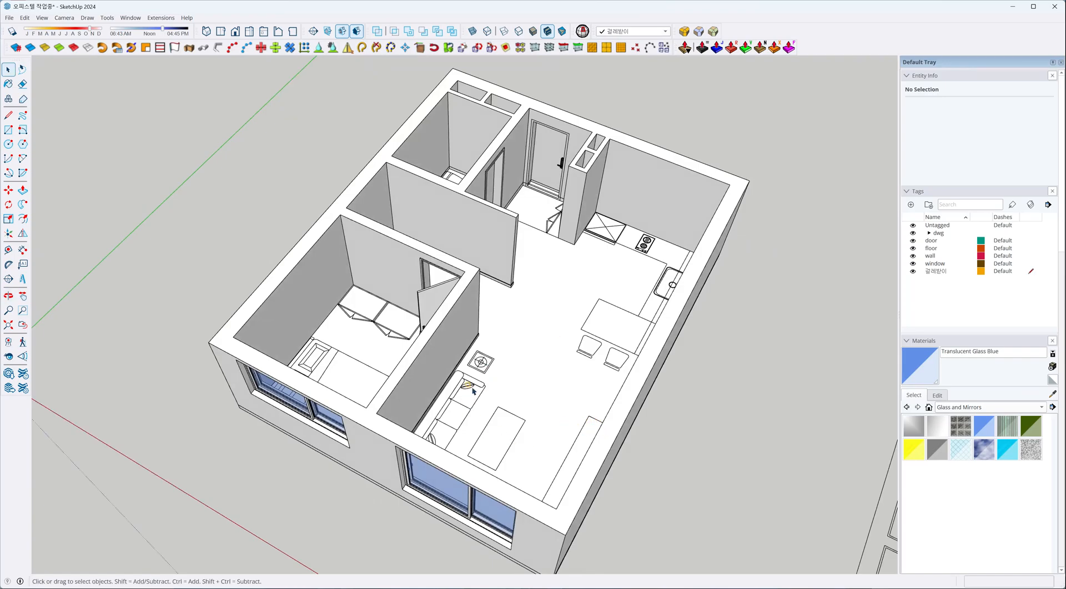
Add a tag named fur and make it the active tag for new objects.
{"action": "middle_click_drag", "start_coordinate": [537, 408], "coordinate": [509, 452]}
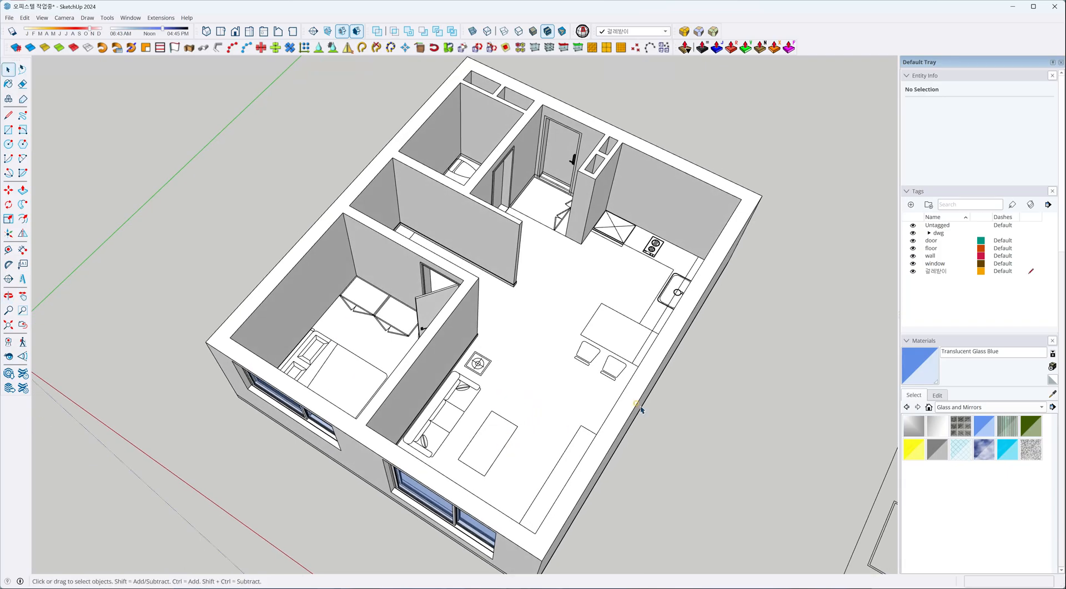
{"action": "left_click", "coordinate": [910, 204]}
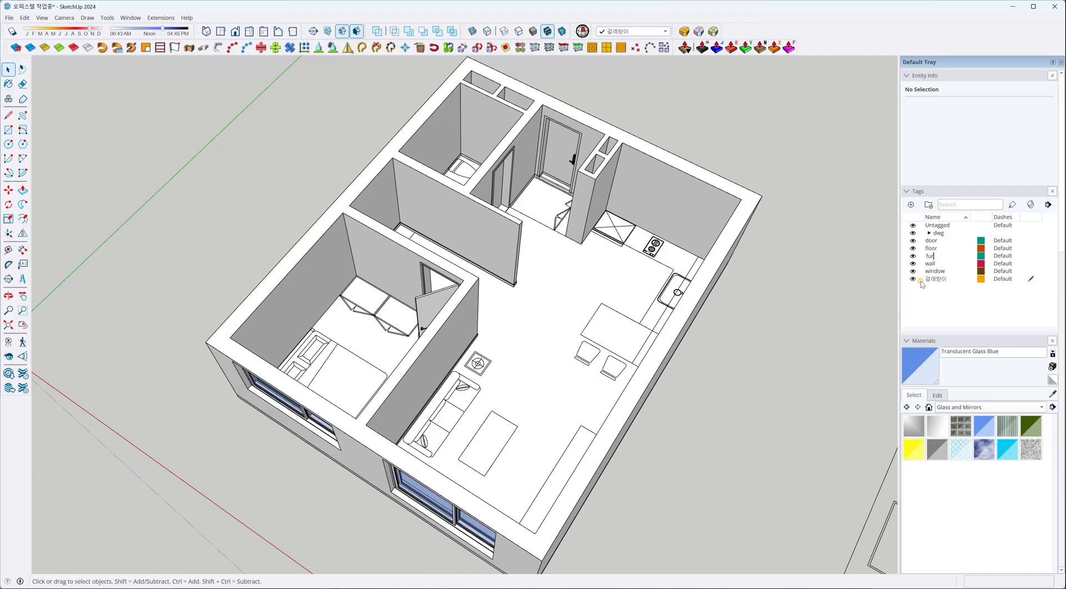
{"action": "left_click", "coordinate": [1030, 255]}
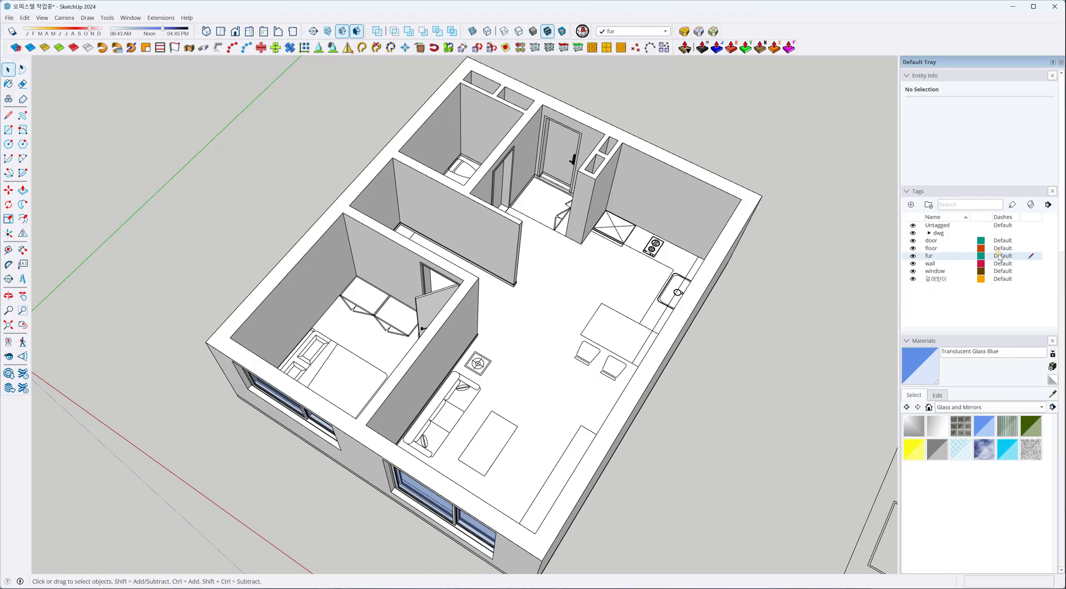
Change the fur tag's color to a violet blue.
{"action": "left_click", "coordinate": [980, 256]}
{"action": "mouse_move", "coordinate": [540, 272]}
{"action": "left_mouse_down"}
{"action": "mouse_move", "coordinate": [568, 250]}
{"action": "mouse_move", "coordinate": [537, 280]}
{"action": "left_mouse_up"}
{"action": "left_click", "coordinate": [565, 264]}
{"action": "left_click", "coordinate": [538, 398]}
Open 3D Warehouse and search its models for "single bed".
{"action": "scroll", "coordinate": [547, 383], "scroll_direction": "down", "scroll_amount": 2}
{"action": "middle_click_drag", "start_coordinate": [530, 388], "coordinate": [482, 342]}
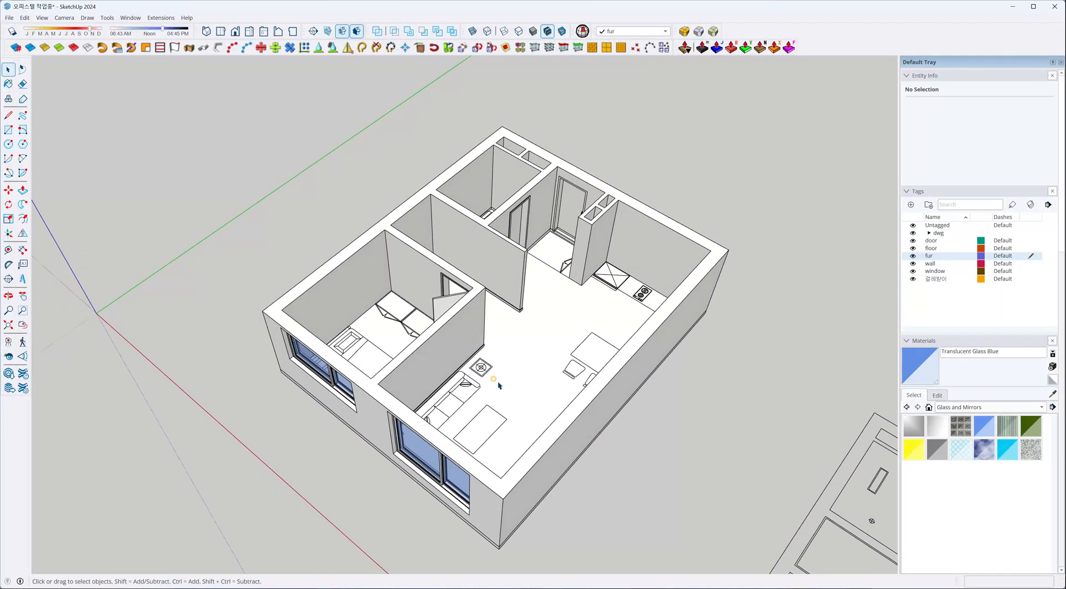
{"action": "middle_click_drag", "start_coordinate": [498, 382], "coordinate": [571, 431]}
{"action": "middle_click_drag", "start_coordinate": [575, 324], "coordinate": [412, 383], "text": "shift"}
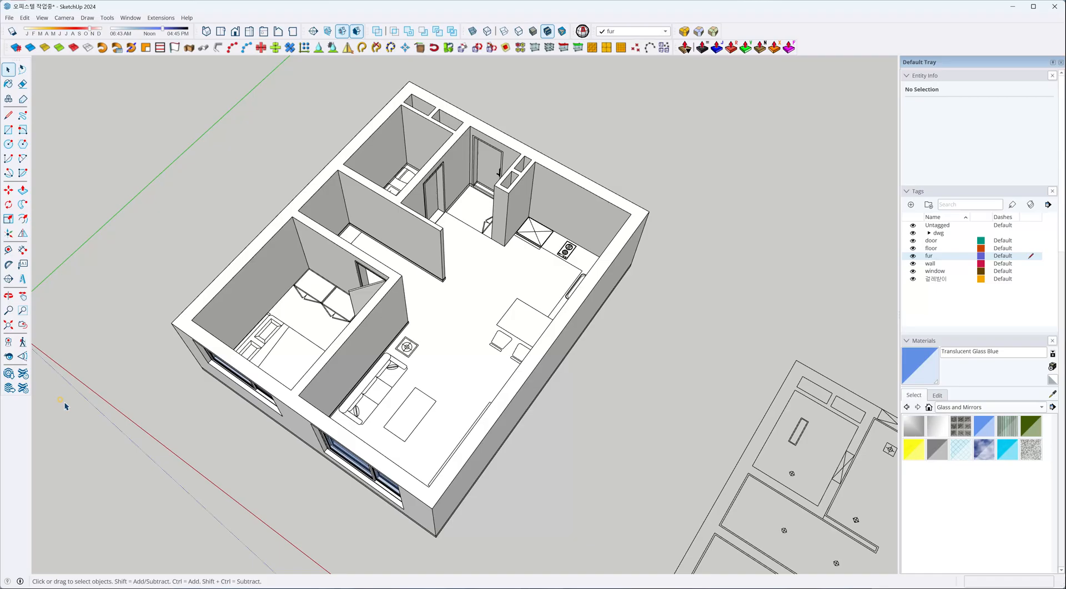
{"action": "left_click", "coordinate": [9, 374]}
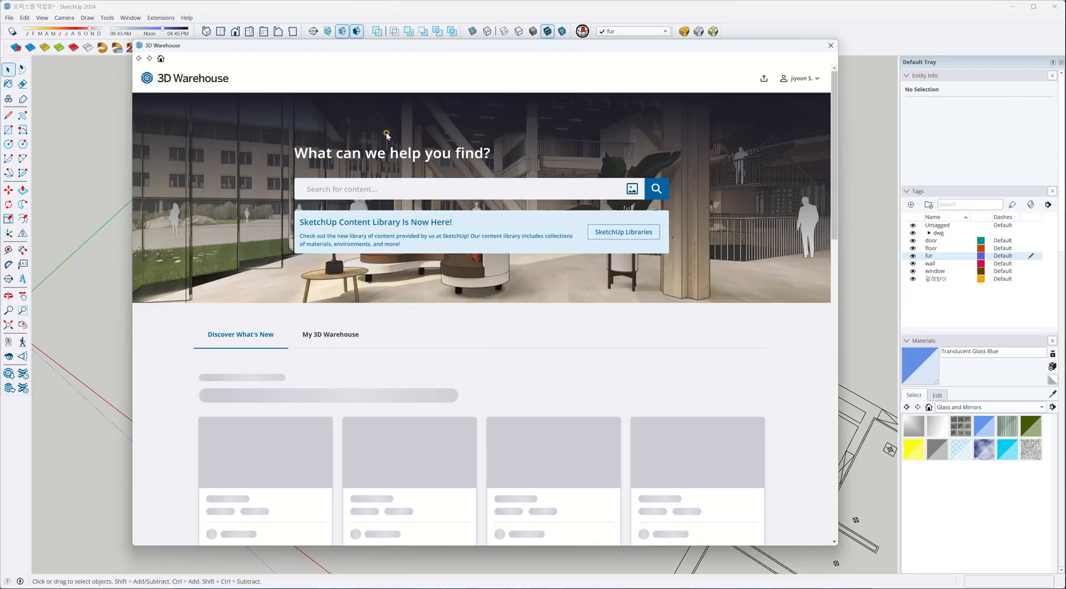
{"action": "left_click", "coordinate": [407, 190]}
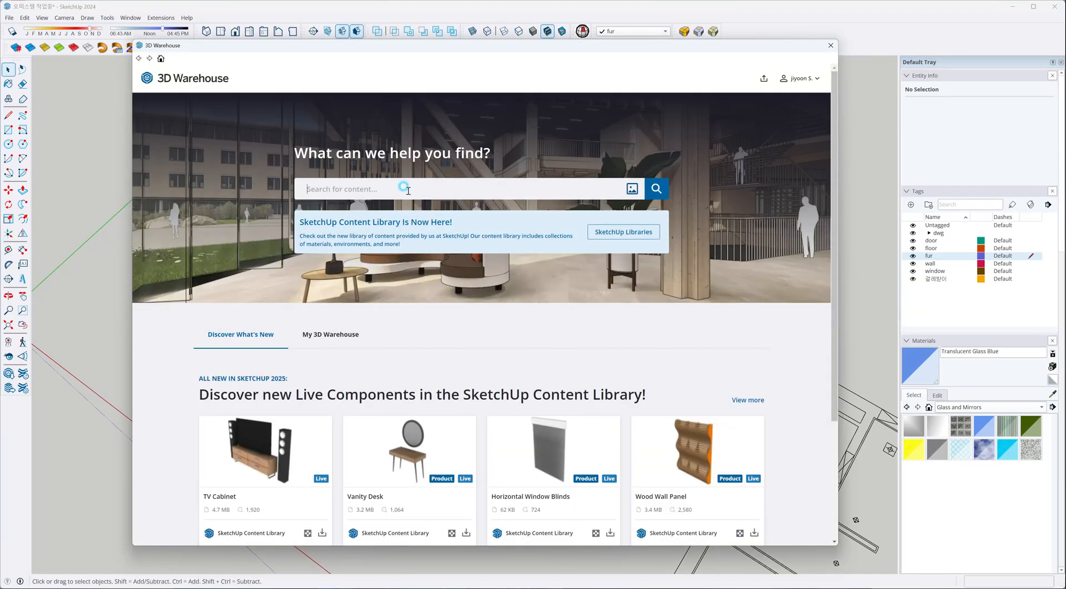
{"action": "type", "text": "single b"}
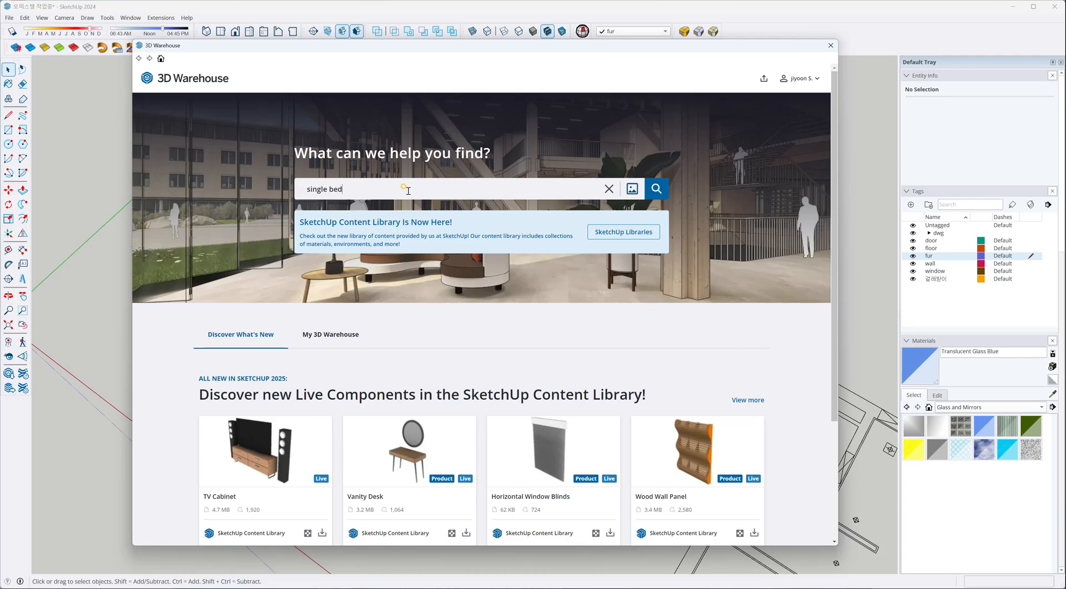
{"action": "type", "text": "ed"}
{"action": "key", "text": "Return"}
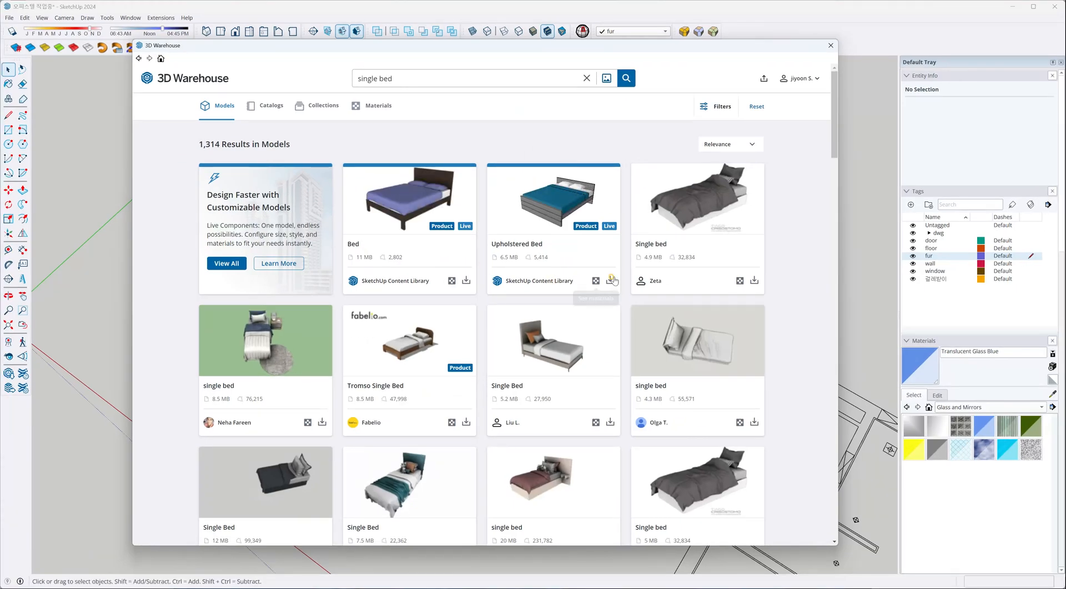
Check the SketchUp Content Library Bed model's page, and browse the other single bed results.
{"action": "left_click", "coordinate": [415, 210]}
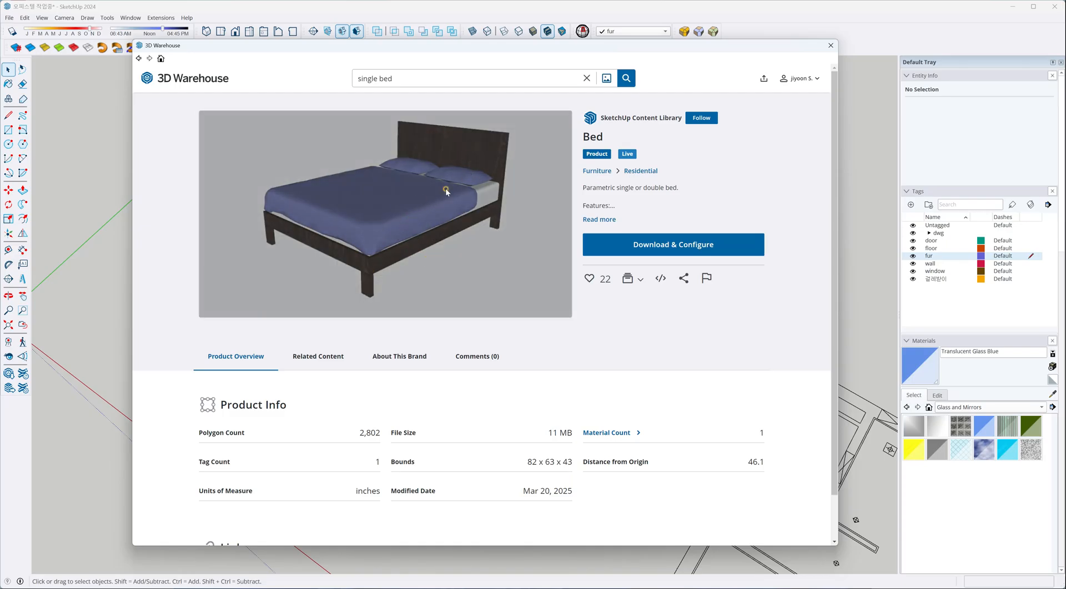
{"action": "left_click", "coordinate": [139, 59]}
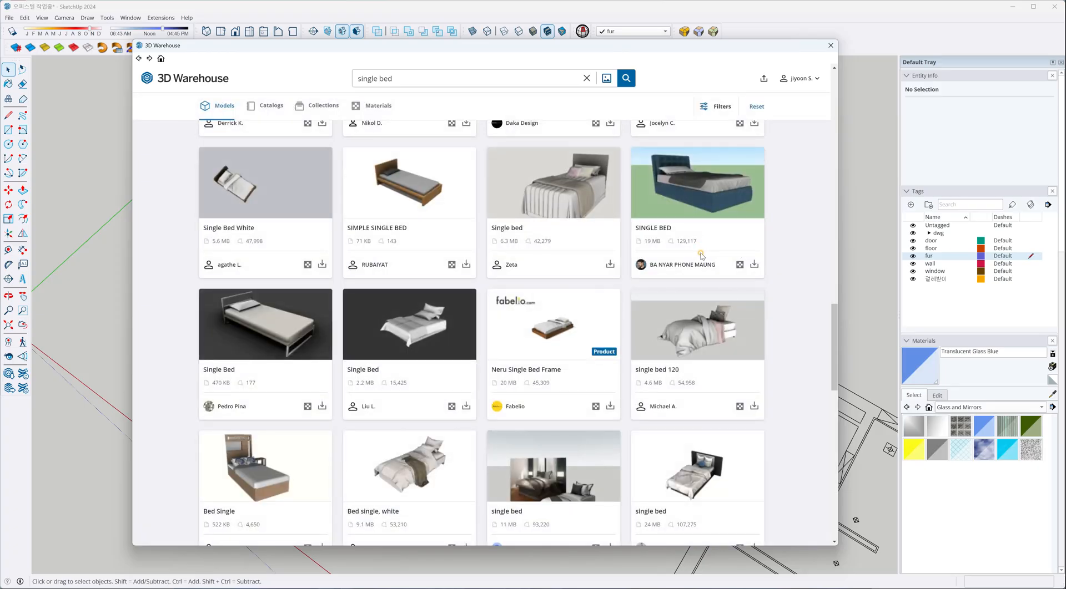
{"action": "scroll", "coordinate": [701, 256], "scroll_direction": "up", "scroll_amount": 2}
{"action": "scroll", "coordinate": [701, 257], "scroll_direction": "up", "scroll_amount": 6}
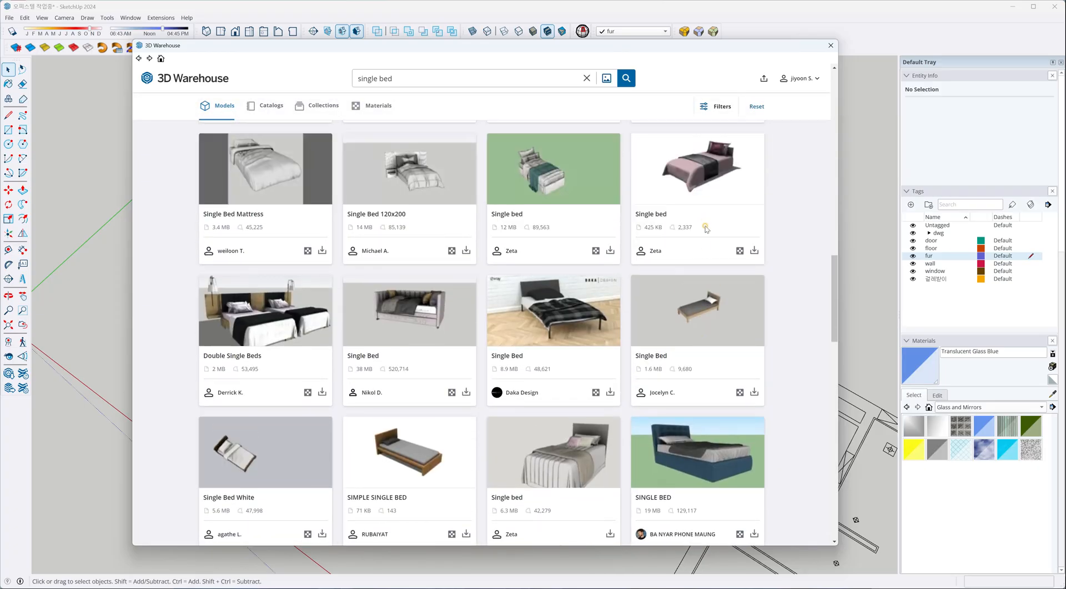
{"action": "scroll", "coordinate": [706, 228], "scroll_direction": "up", "scroll_amount": 10}
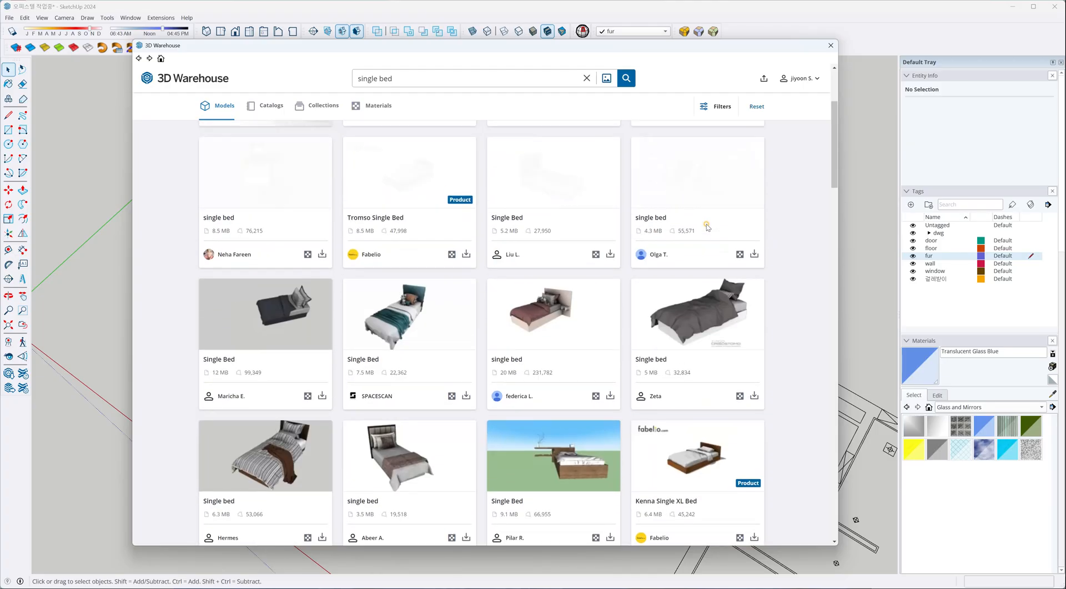
Open the single bed model with the dark grey duvet and inspect it in the 3D preview.
{"action": "left_click", "coordinate": [706, 225]}
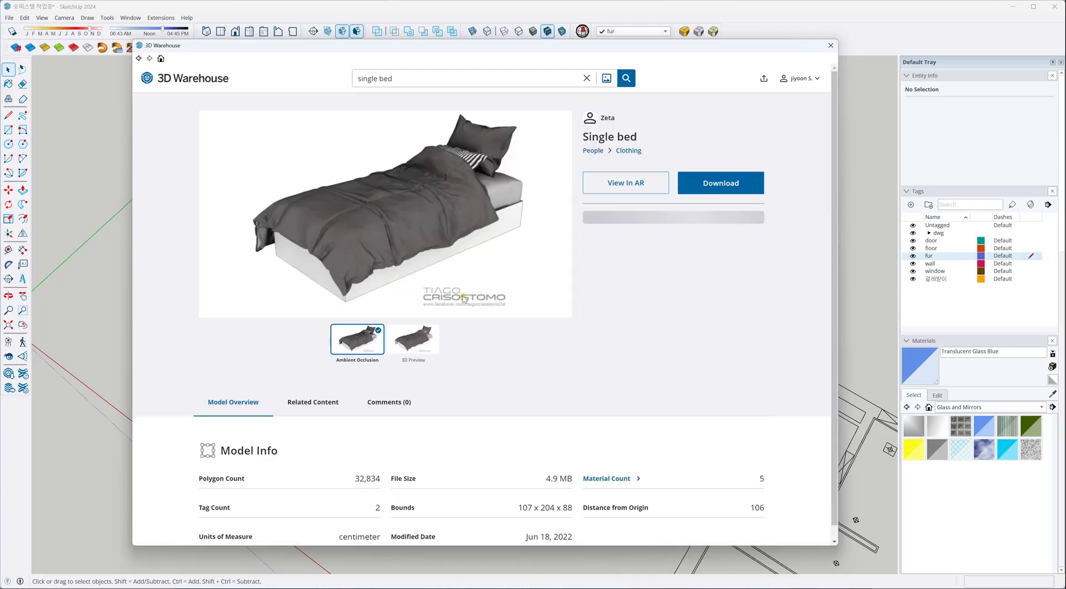
{"action": "left_click", "coordinate": [420, 348]}
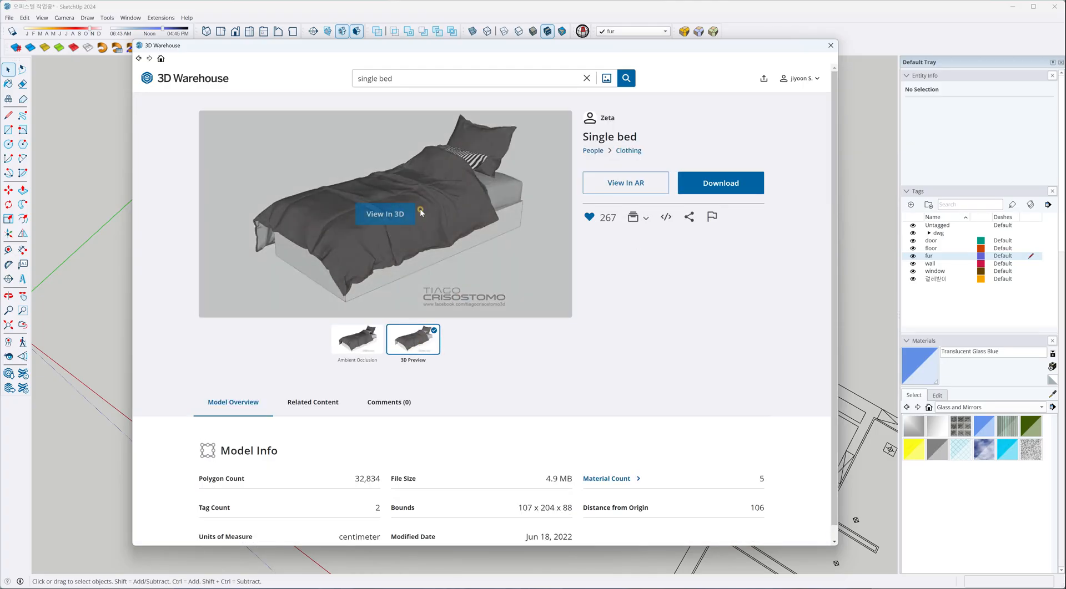
{"action": "left_click", "coordinate": [381, 218]}
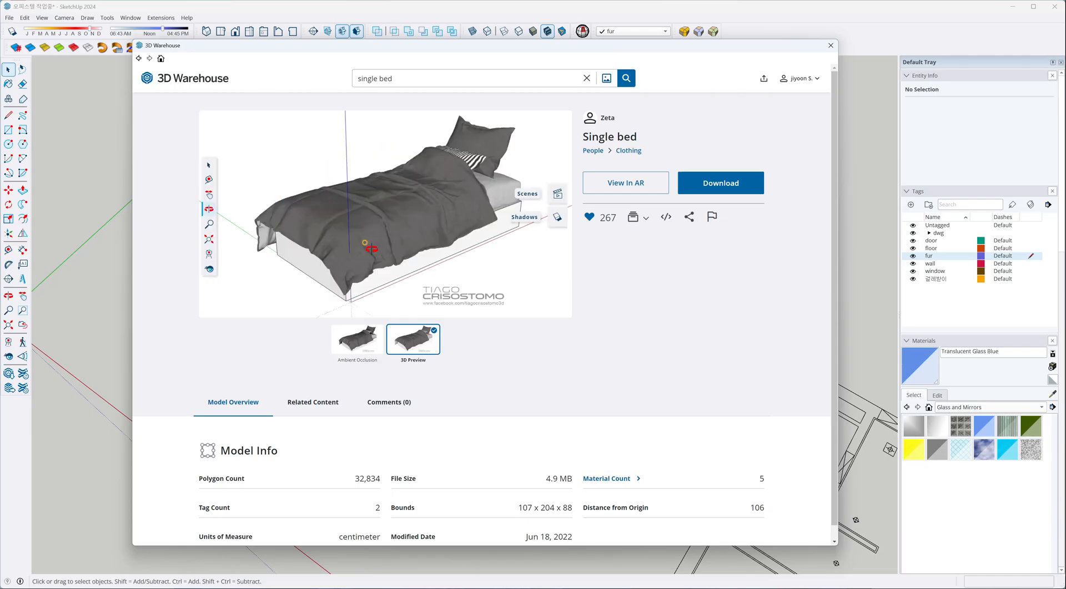
{"action": "left_click_drag", "start_coordinate": [371, 250], "coordinate": [366, 208]}
Download the dark grey single bed directly into the model and place it on the living room floor near the sofa.
{"action": "left_click", "coordinate": [711, 184]}
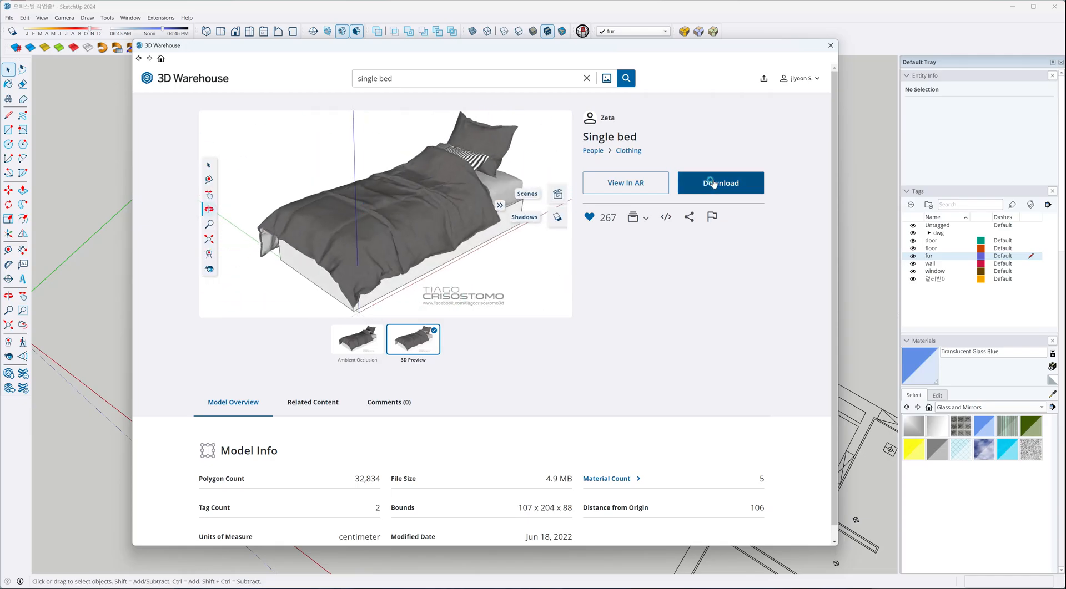
{"action": "left_click", "coordinate": [456, 307]}
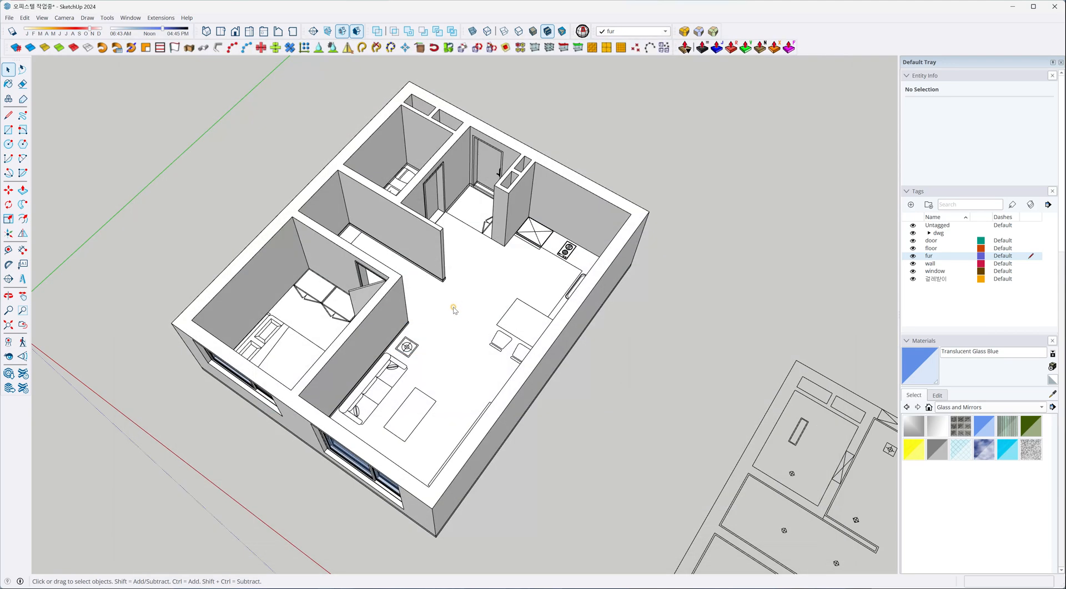
{"action": "scroll", "coordinate": [444, 313], "scroll_direction": "down", "scroll_amount": 1}
{"action": "scroll", "coordinate": [427, 325], "scroll_direction": "up", "scroll_amount": 5}
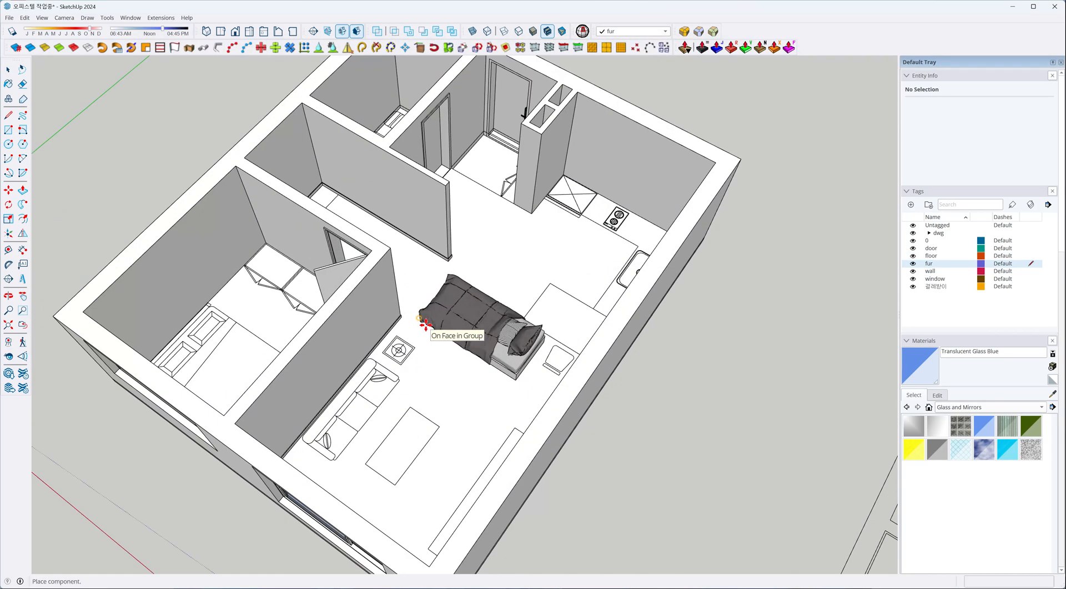
{"action": "scroll", "coordinate": [426, 326], "scroll_direction": "down", "scroll_amount": 2}
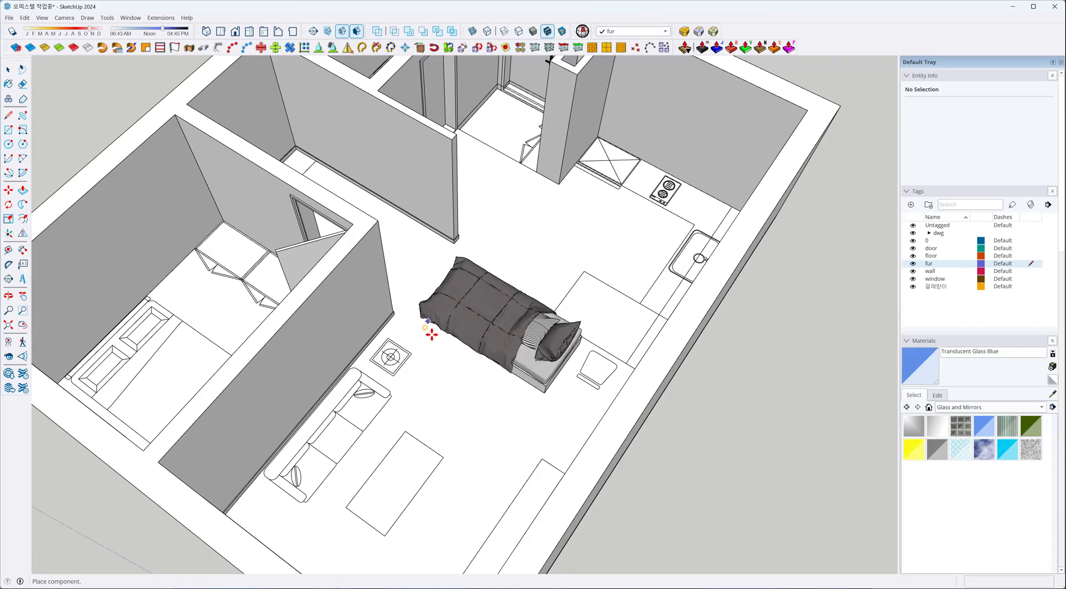
{"action": "scroll", "coordinate": [468, 304], "scroll_direction": "down", "scroll_amount": 2}
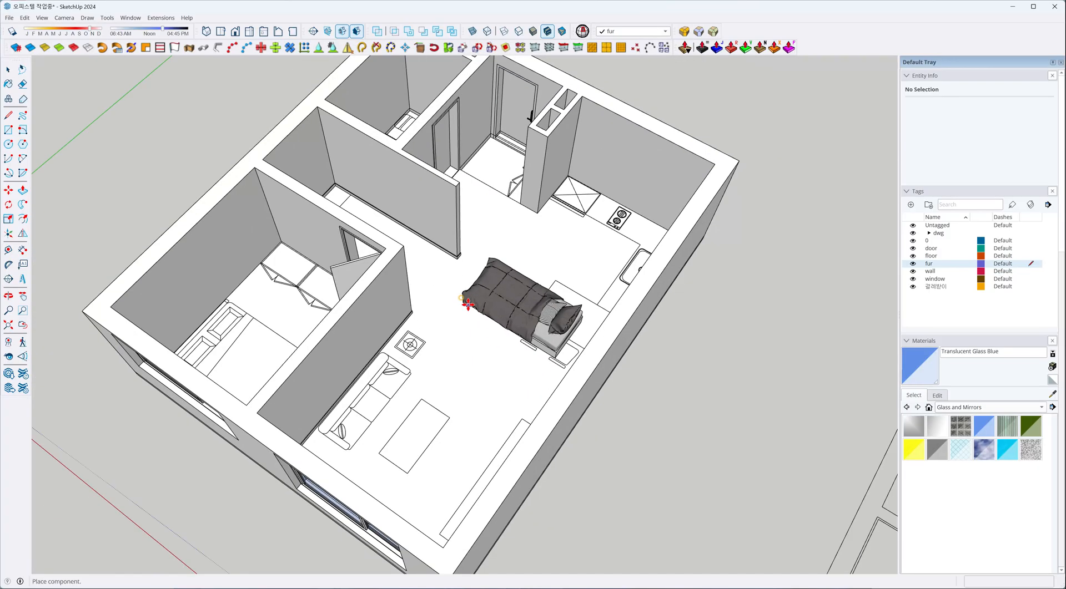
{"action": "middle_click_drag", "start_coordinate": [467, 304], "coordinate": [430, 352]}
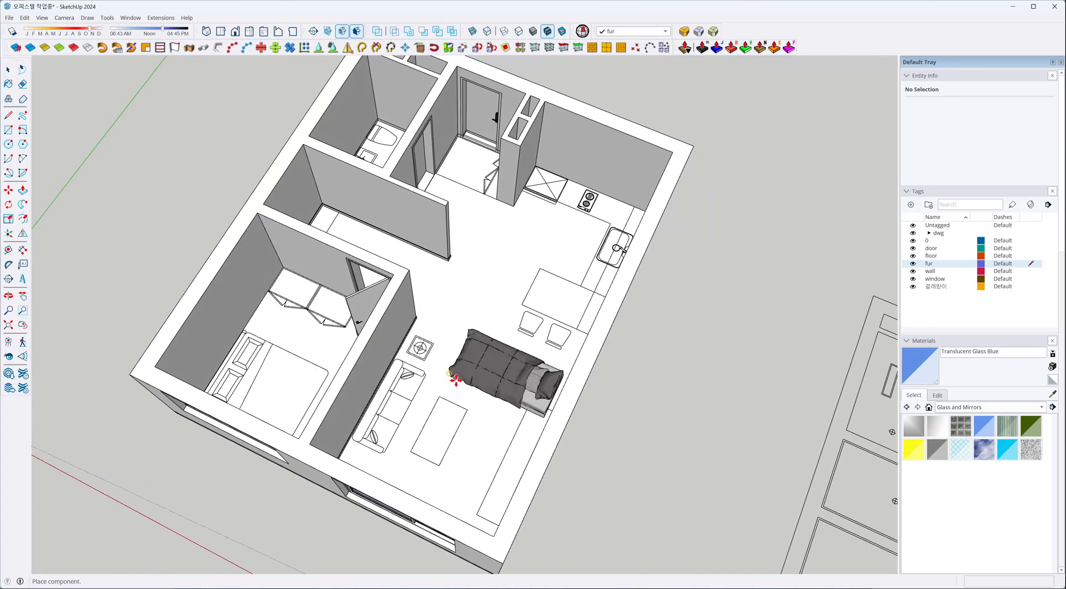
{"action": "scroll", "coordinate": [455, 379], "scroll_direction": "up", "scroll_amount": 2}
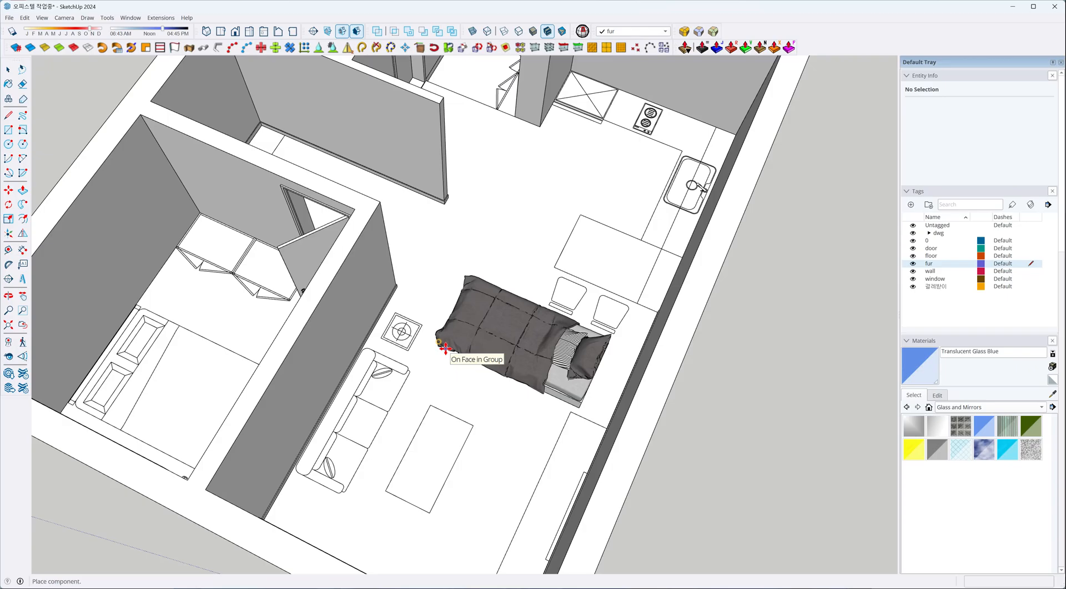
{"action": "left_click", "coordinate": [445, 348]}
Switch the camera to the top view with parallel projection, keeping the single bed selected for moving.
{"action": "key", "text": "m"}
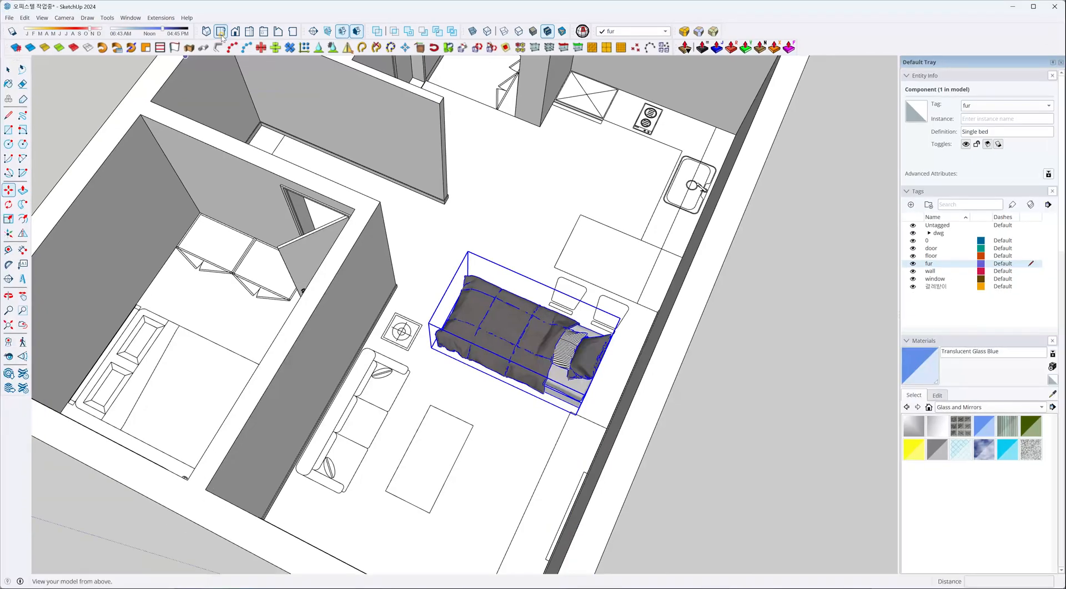
{"action": "left_click", "coordinate": [219, 59]}
{"action": "scroll", "coordinate": [362, 233], "scroll_direction": "down", "scroll_amount": 3}
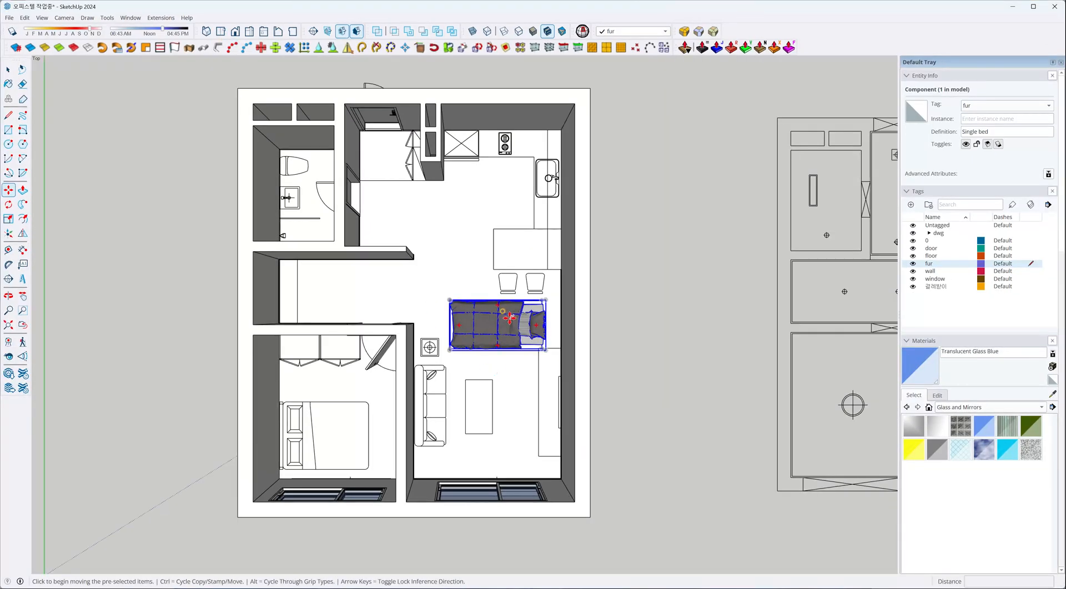
{"action": "left_click", "coordinate": [64, 17]}
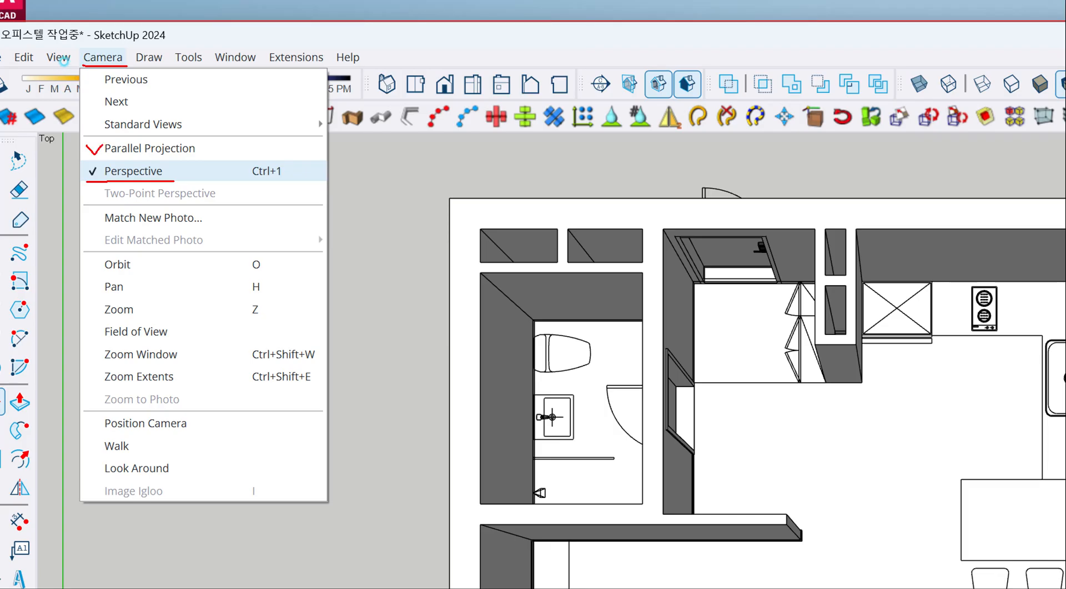
{"action": "key", "text": "Escape"}
{"action": "left_click", "coordinate": [101, 59]}
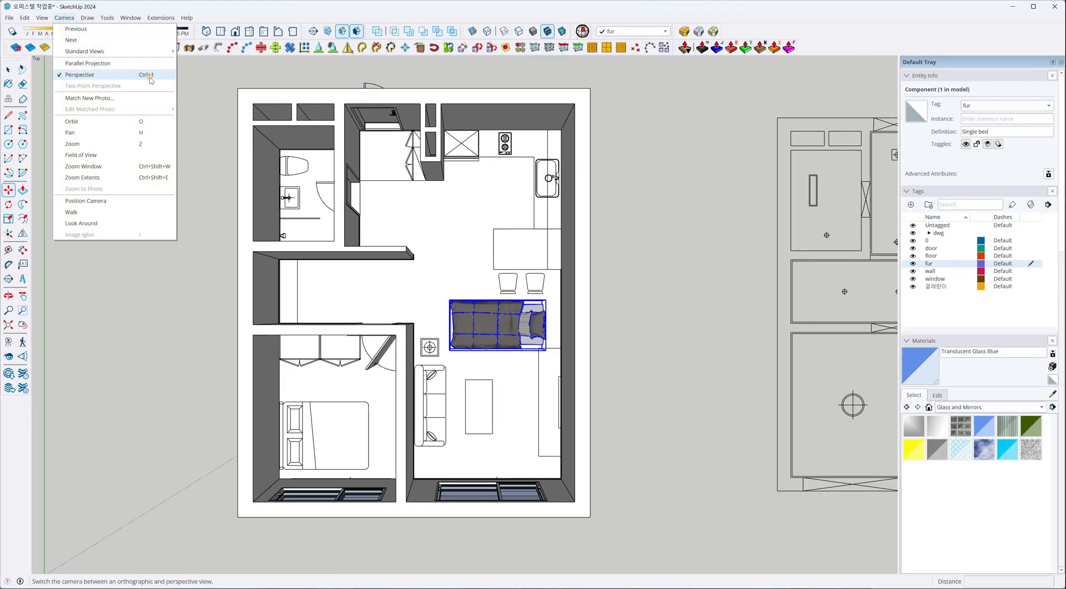
{"action": "left_click", "coordinate": [70, 76]}
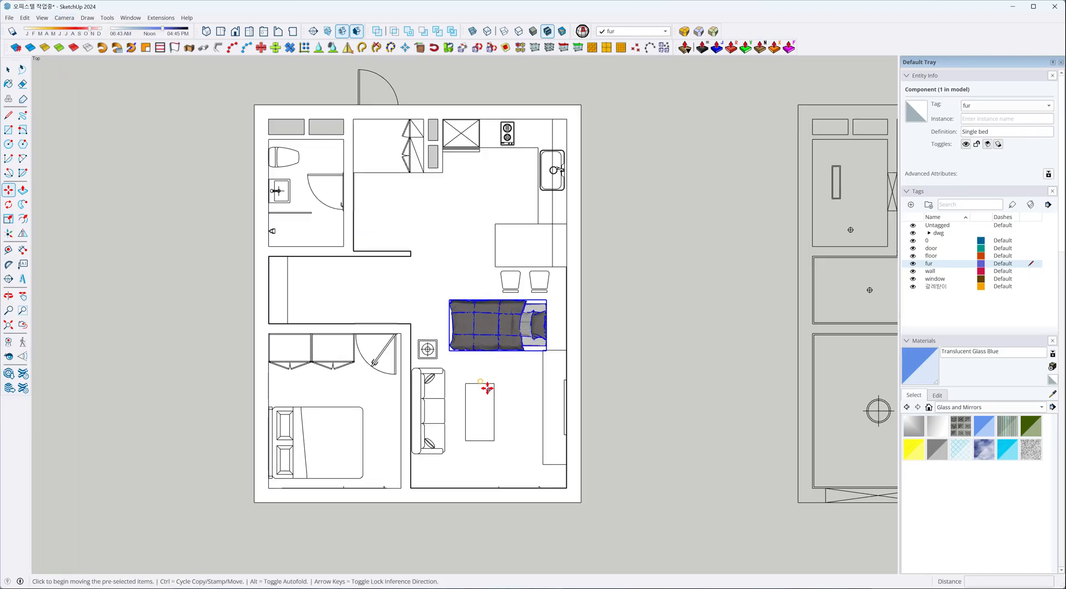
Move the single bed along the red and green axes into the bedroom corner by the window, over the drawn bed outline.
{"action": "scroll", "coordinate": [457, 324], "scroll_direction": "down", "scroll_amount": 2}
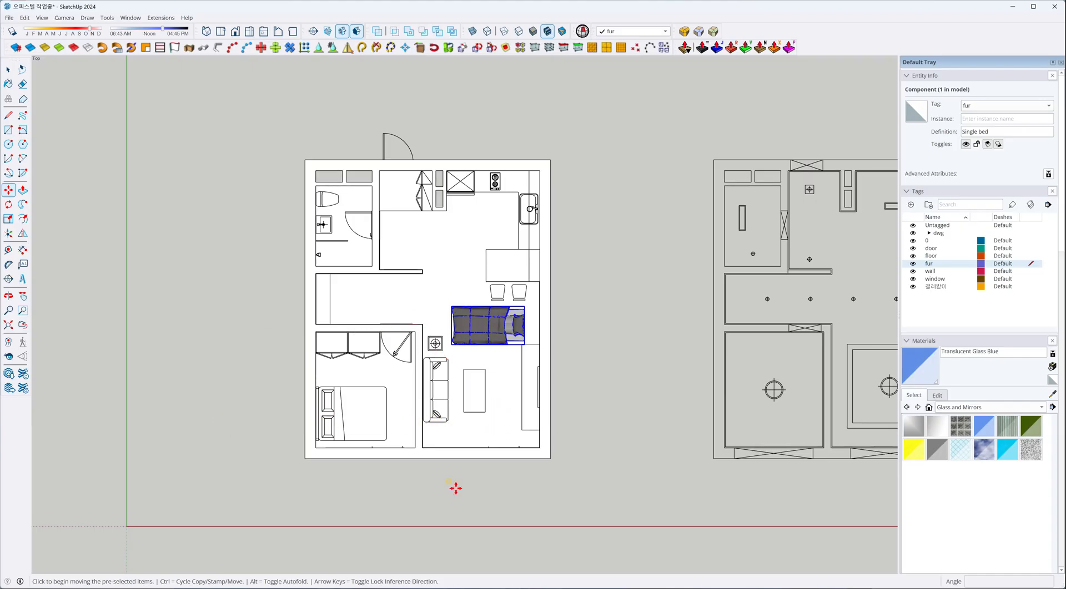
{"action": "left_click", "coordinate": [512, 506]}
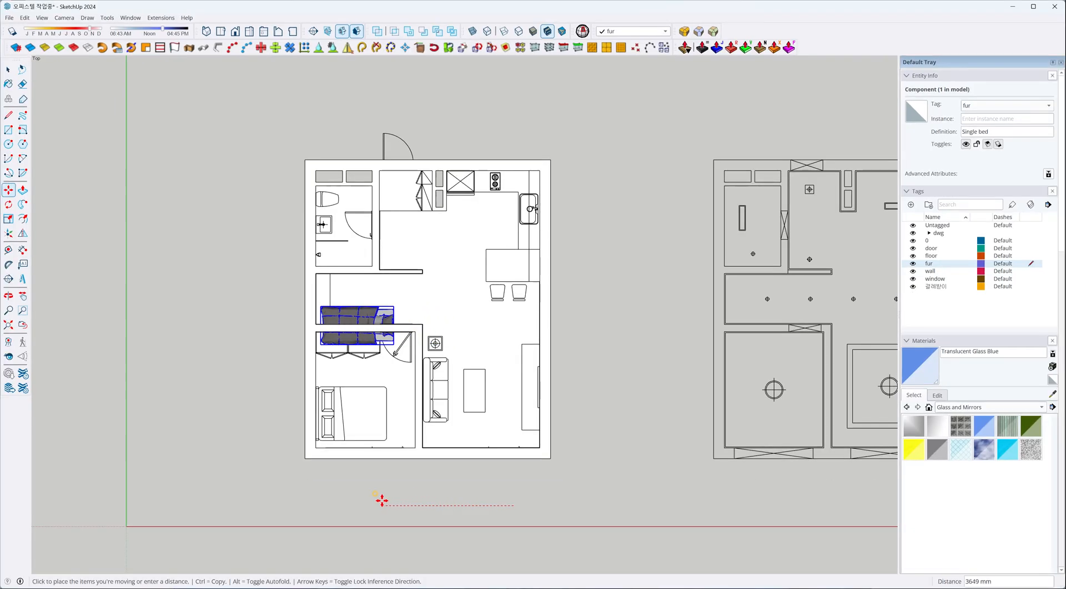
{"action": "left_click", "coordinate": [378, 500]}
{"action": "left_click", "coordinate": [259, 294]}
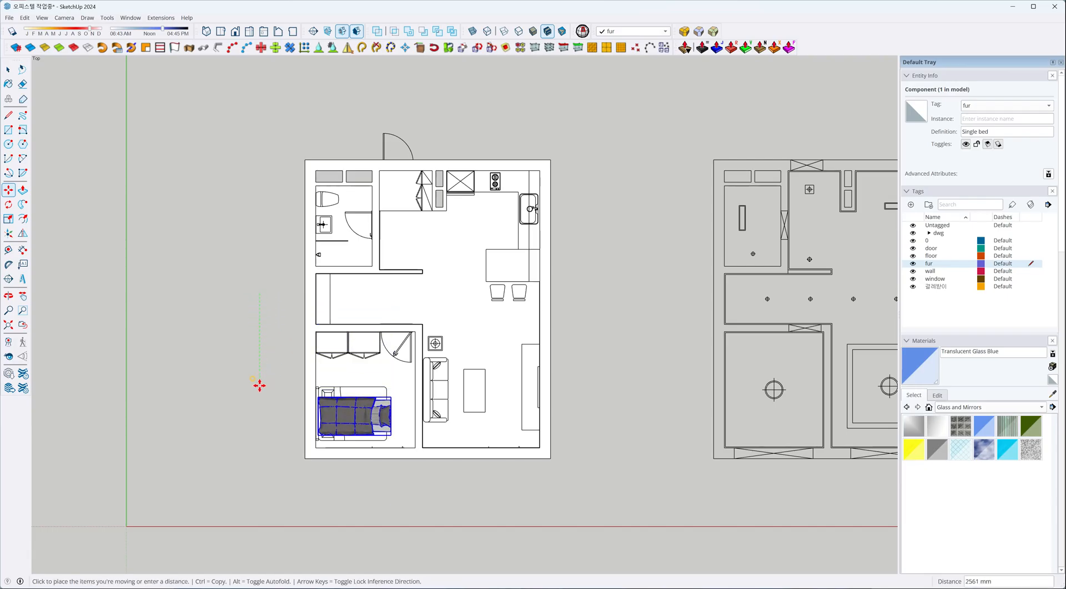
{"action": "left_click", "coordinate": [258, 395]}
{"action": "left_click", "coordinate": [354, 409]}
{"action": "scroll", "coordinate": [336, 426], "scroll_direction": "up", "scroll_amount": 4}
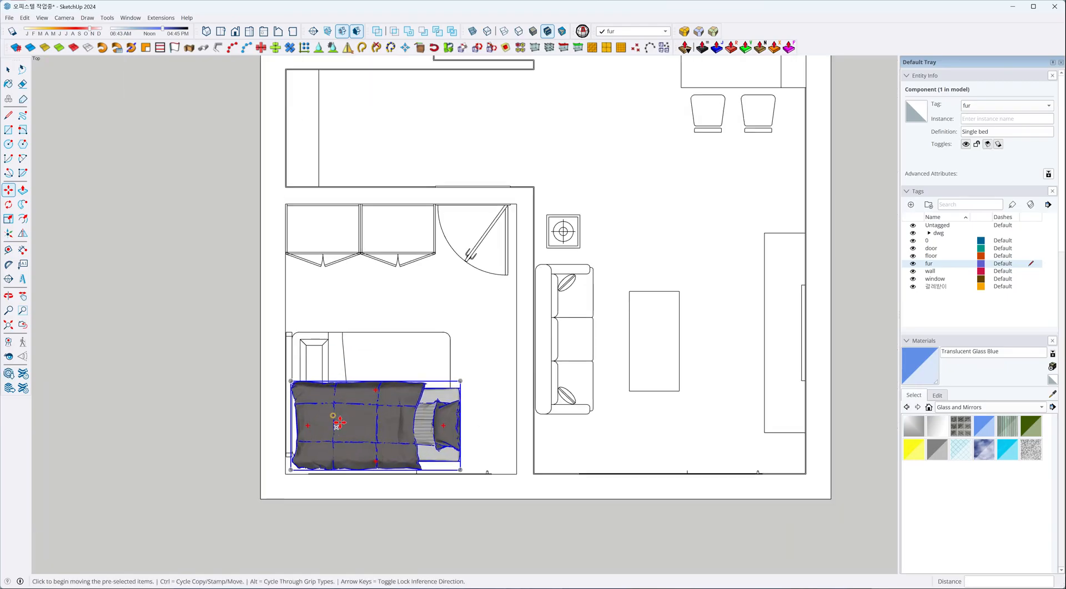
{"action": "left_click", "coordinate": [387, 354]}
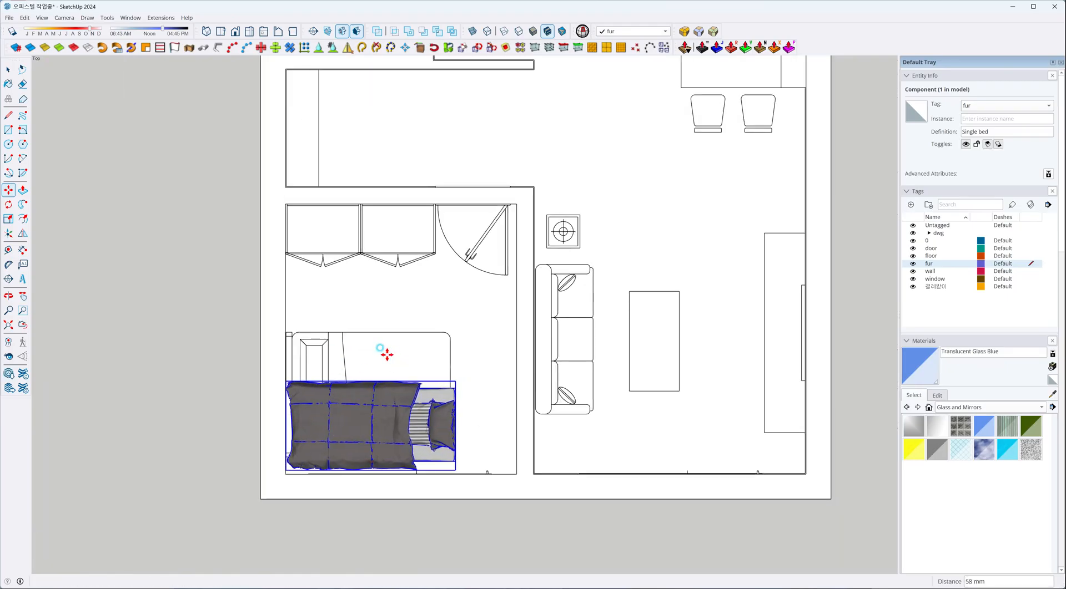
Rotate the single bed 180 degrees about its center so the pillow end lies against the headboard wall.
{"action": "scroll", "coordinate": [428, 485], "scroll_direction": "up", "scroll_amount": 2}
{"action": "mouse_move", "coordinate": [441, 396]}
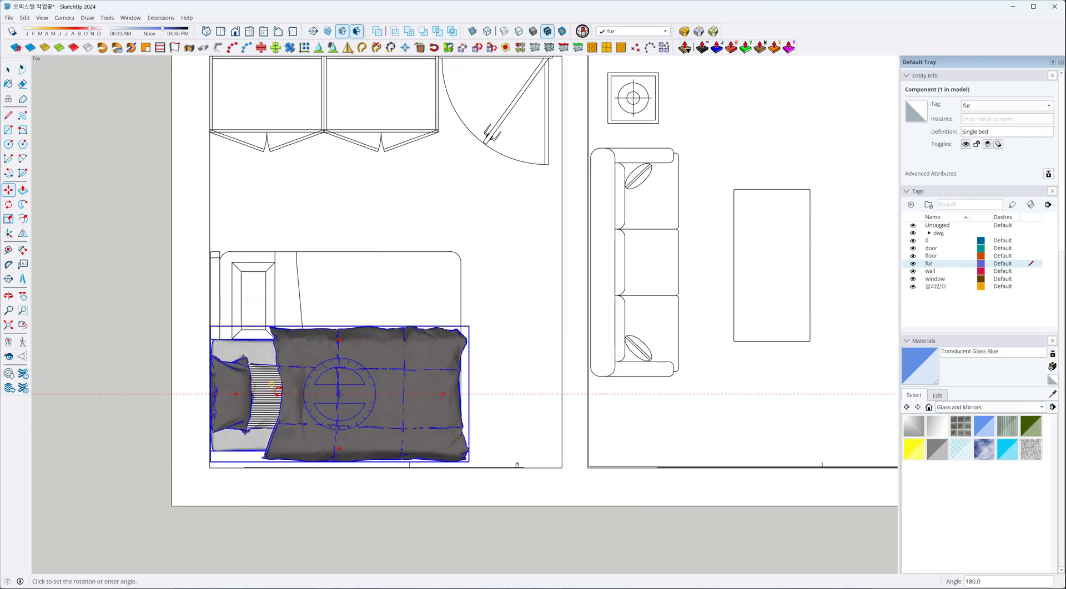
{"action": "left_click", "coordinate": [278, 391]}
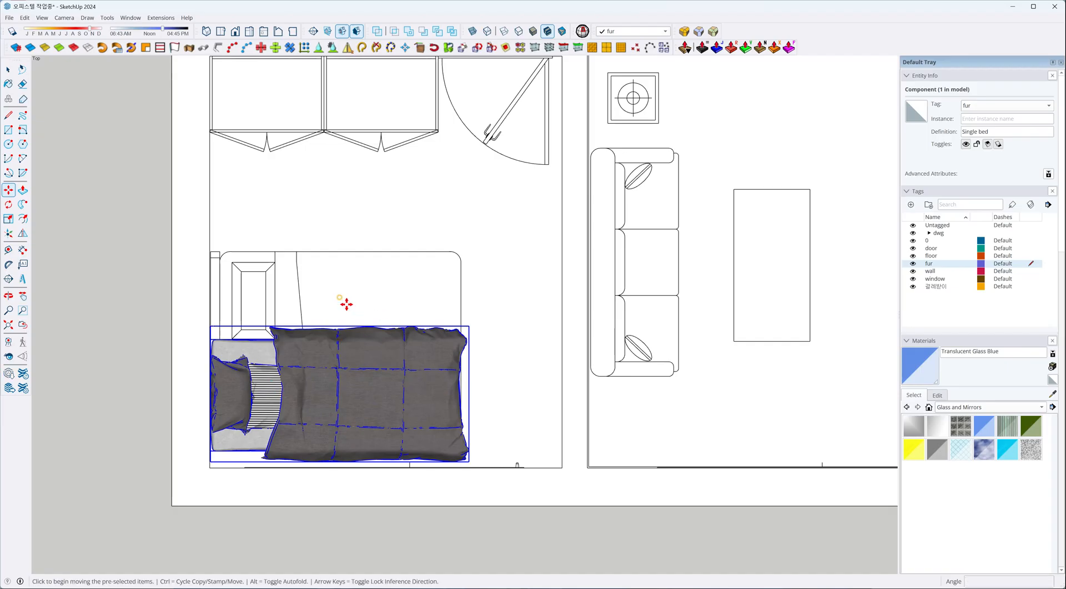
Fine-tune the single bed's position beside the headboard wall with small moves in the top view.
{"action": "left_click_drag", "start_coordinate": [346, 304], "coordinate": [348, 304]}
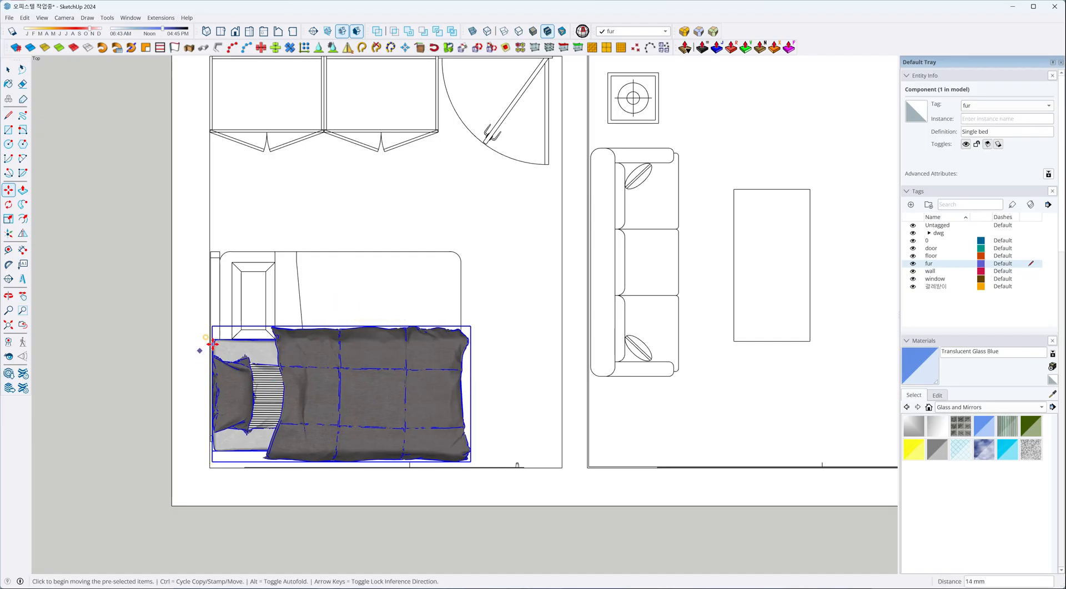
{"action": "scroll", "coordinate": [212, 344], "scroll_direction": "up", "scroll_amount": 5}
{"action": "left_click", "coordinate": [216, 309]}
{"action": "left_click", "coordinate": [217, 309]}
{"action": "scroll", "coordinate": [216, 309], "scroll_direction": "down", "scroll_amount": 4}
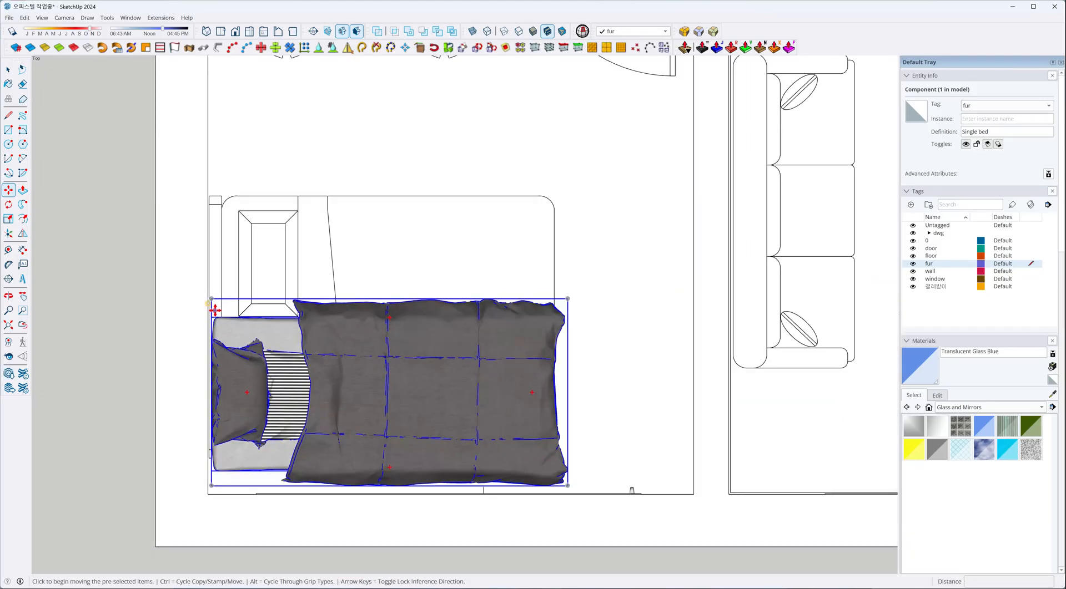
{"action": "scroll", "coordinate": [215, 310], "scroll_direction": "down", "scroll_amount": 3}
{"action": "left_click", "coordinate": [233, 288]}
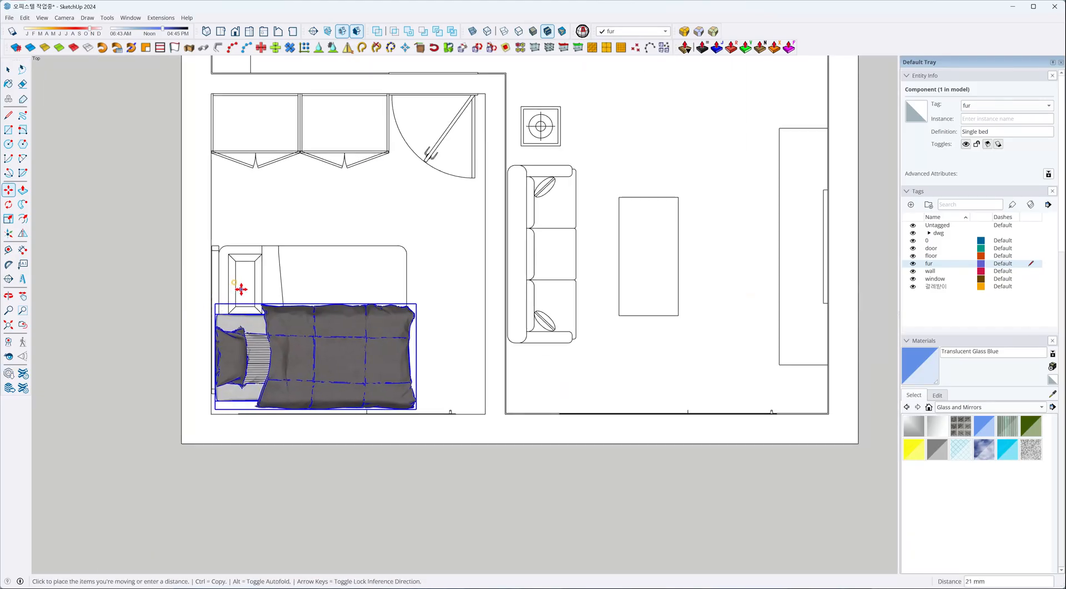
{"action": "left_click", "coordinate": [212, 320]}
{"action": "scroll", "coordinate": [208, 324], "scroll_direction": "up", "scroll_amount": 4}
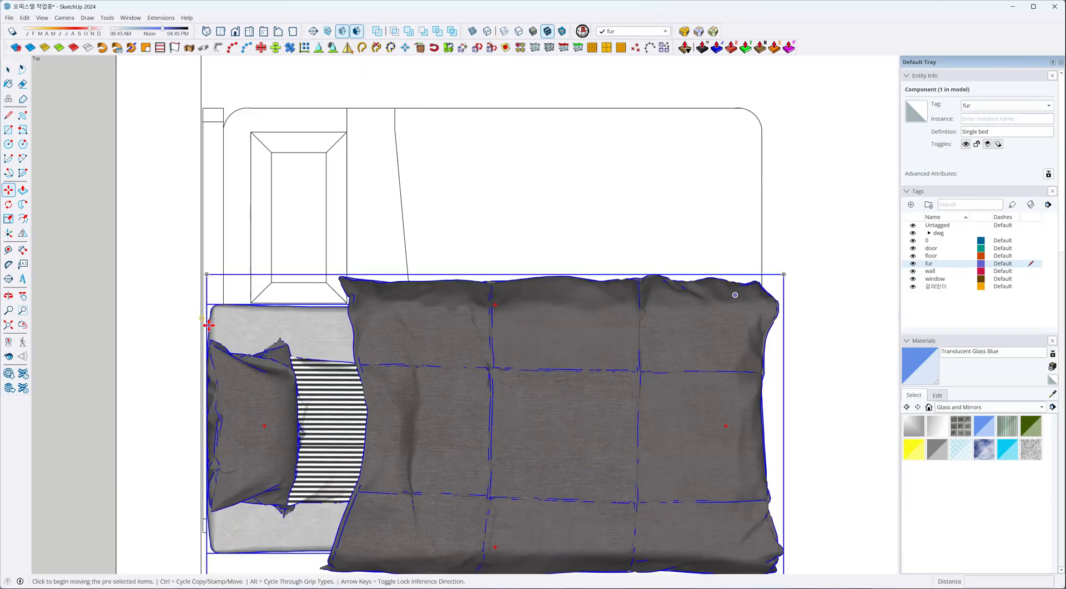
{"action": "scroll", "coordinate": [211, 310], "scroll_direction": "up", "scroll_amount": 5}
{"action": "left_click", "coordinate": [216, 253]}
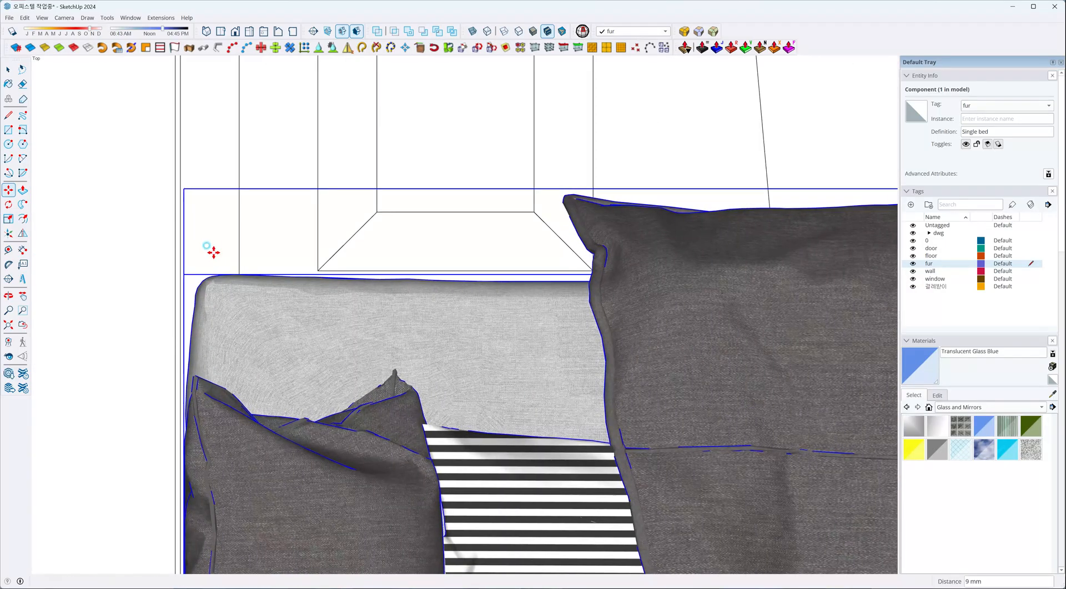
{"action": "scroll", "coordinate": [214, 250], "scroll_direction": "down", "scroll_amount": 3}
{"action": "scroll", "coordinate": [440, 393], "scroll_direction": "down", "scroll_amount": 2}
{"action": "scroll", "coordinate": [605, 419], "scroll_direction": "up", "scroll_amount": 2}
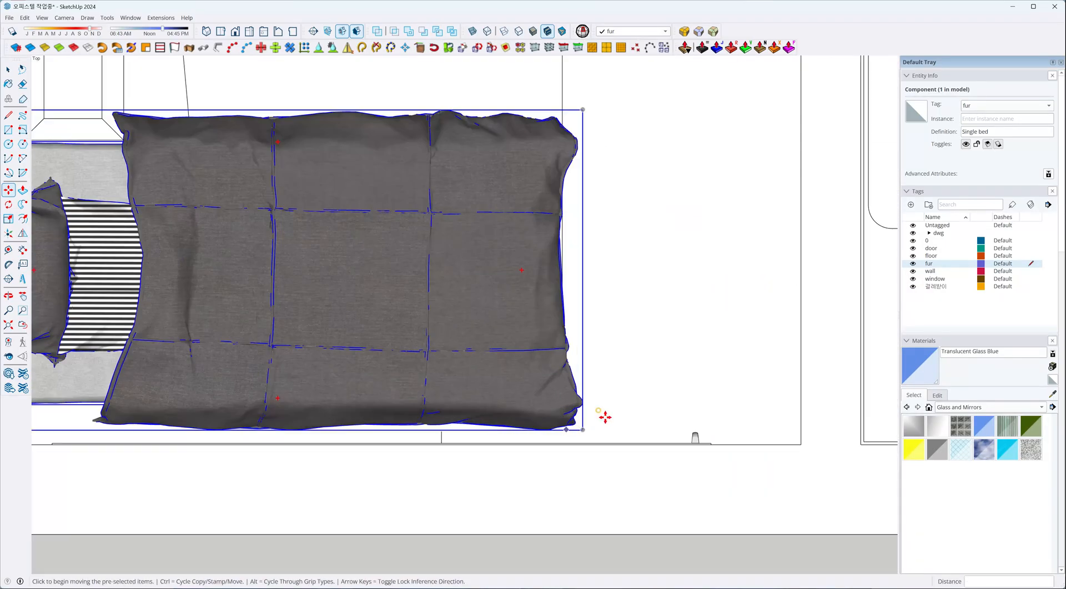
{"action": "left_click", "coordinate": [618, 364]}
Rotate the single bed 90 degrees so its pillow end faces the bedroom window wall.
{"action": "scroll", "coordinate": [381, 358], "scroll_direction": "down", "scroll_amount": 2}
{"action": "left_click", "coordinate": [450, 324]}
{"action": "left_click", "coordinate": [292, 144]}
{"action": "scroll", "coordinate": [327, 216], "scroll_direction": "down", "scroll_amount": 6}
Move the single bed along the green and red axes into the bedroom corner, tight against the window wall and side wall.
{"action": "left_click", "coordinate": [379, 269]}
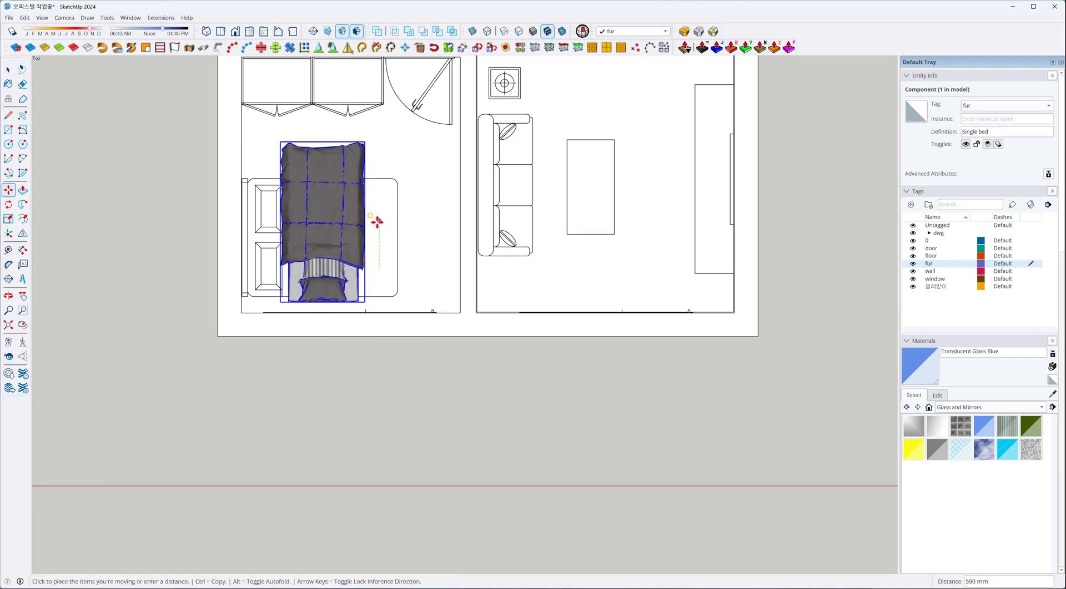
{"action": "scroll", "coordinate": [328, 133], "scroll_direction": "up", "scroll_amount": 2}
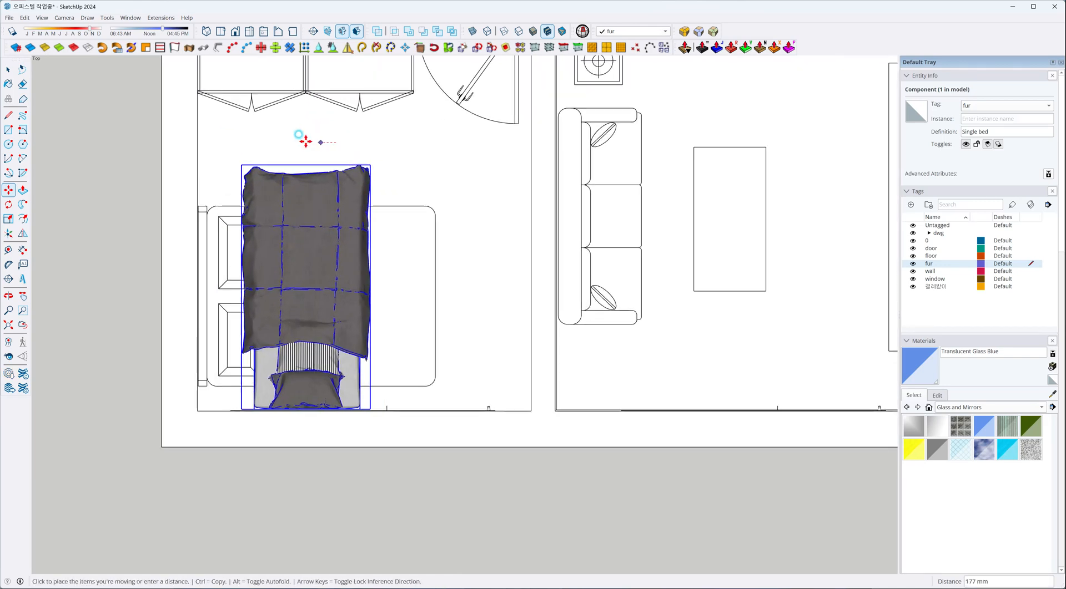
{"action": "left_click", "coordinate": [277, 142]}
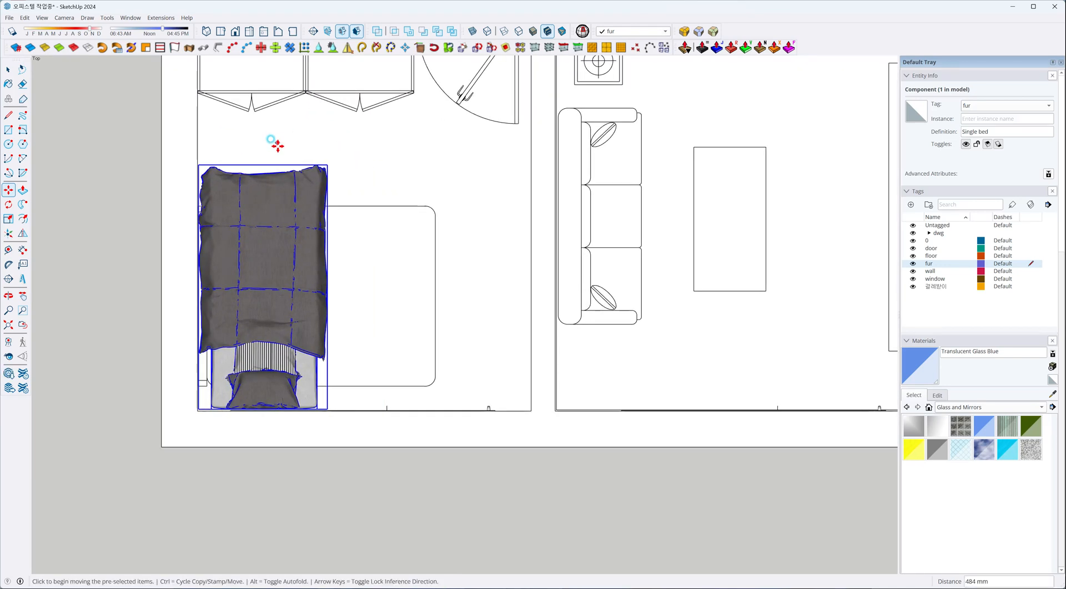
{"action": "scroll", "coordinate": [260, 409], "scroll_direction": "up", "scroll_amount": 7}
{"action": "left_click", "coordinate": [273, 410]}
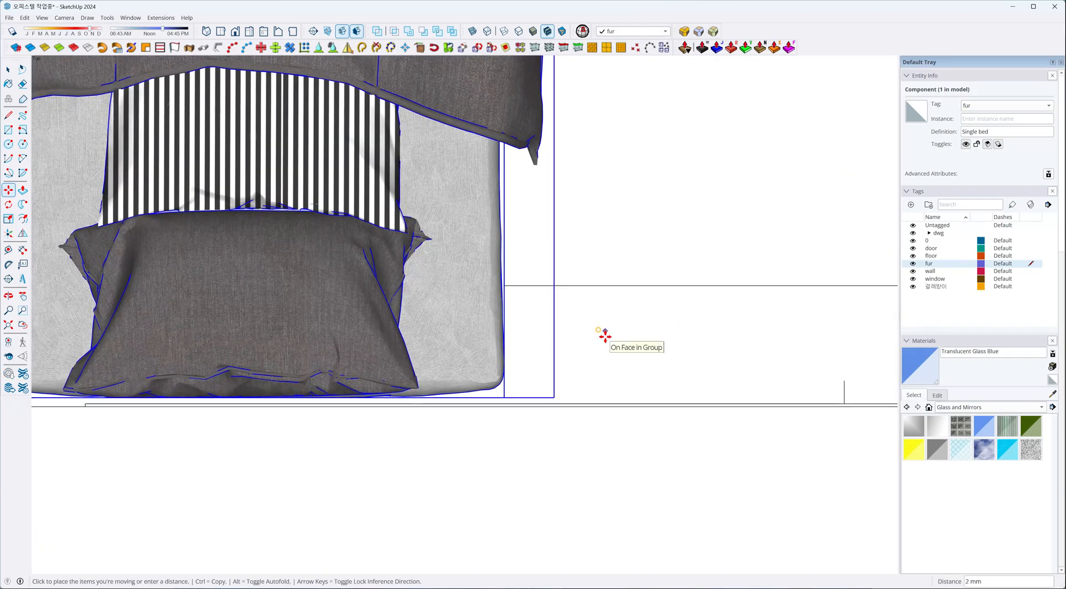
{"action": "scroll", "coordinate": [605, 336], "scroll_direction": "up", "scroll_amount": 2}
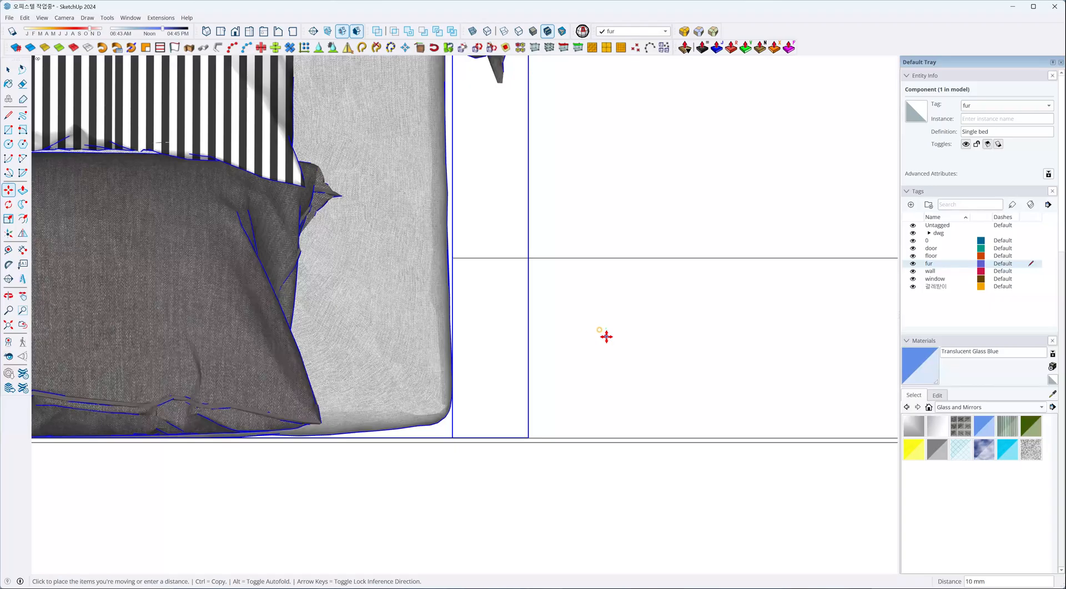
{"action": "key", "text": "Escape"}
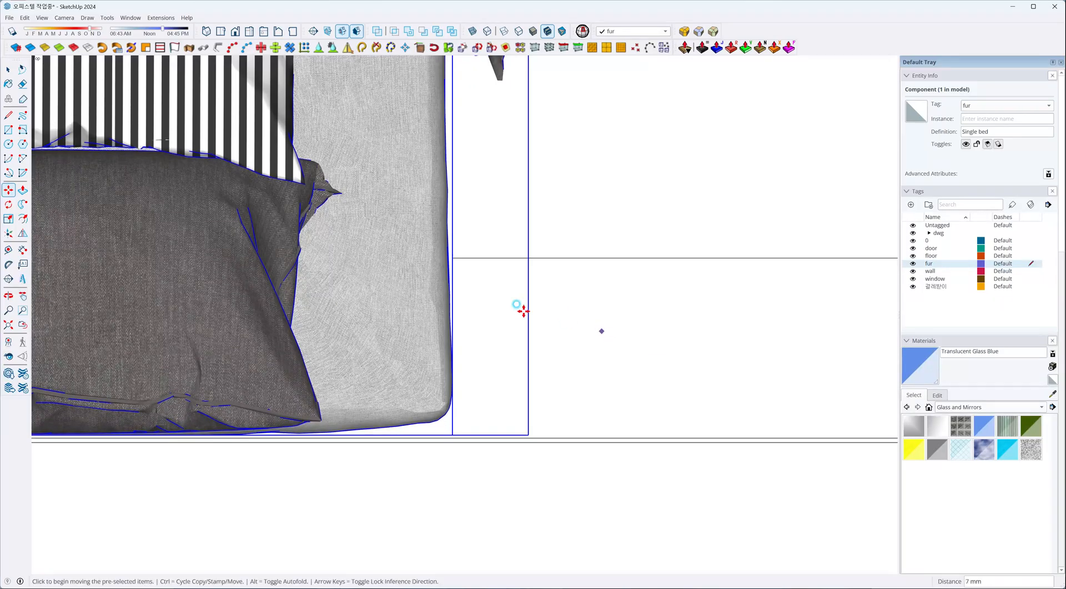
Switch the camera back to perspective and show the whole apartment obliquely from above, with the Select tool active.
{"action": "scroll", "coordinate": [471, 310], "scroll_direction": "down", "scroll_amount": 3}
{"action": "scroll", "coordinate": [471, 364], "scroll_direction": "down", "scroll_amount": 3}
{"action": "middle_click_drag", "start_coordinate": [459, 380], "coordinate": [411, 274]}
{"action": "scroll", "coordinate": [371, 373], "scroll_direction": "down", "scroll_amount": 6}
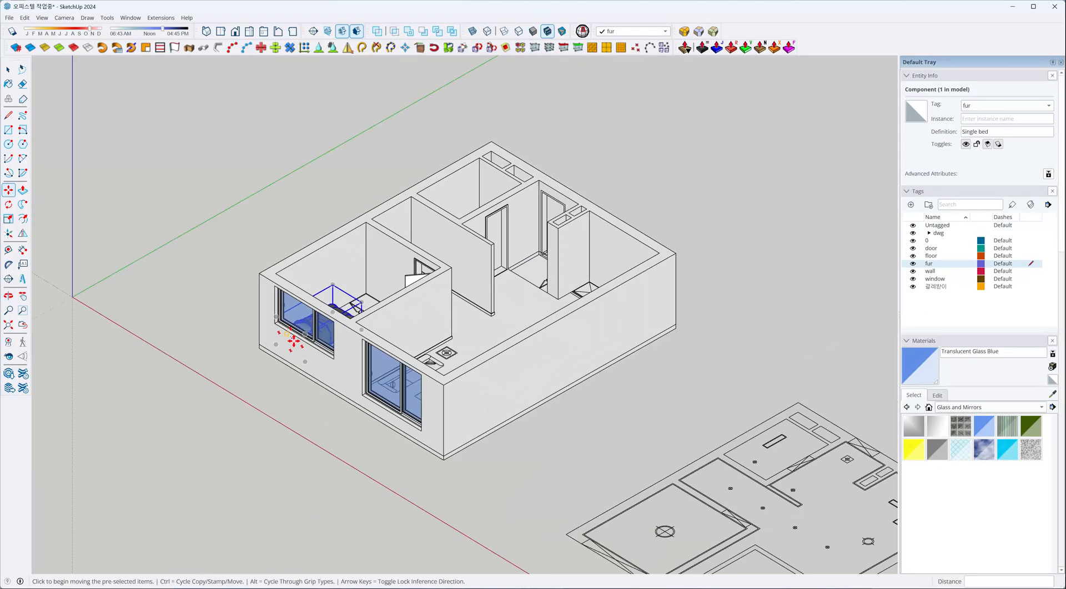
{"action": "key", "text": "v"}
{"action": "middle_click_drag", "start_coordinate": [359, 372], "coordinate": [505, 392]}
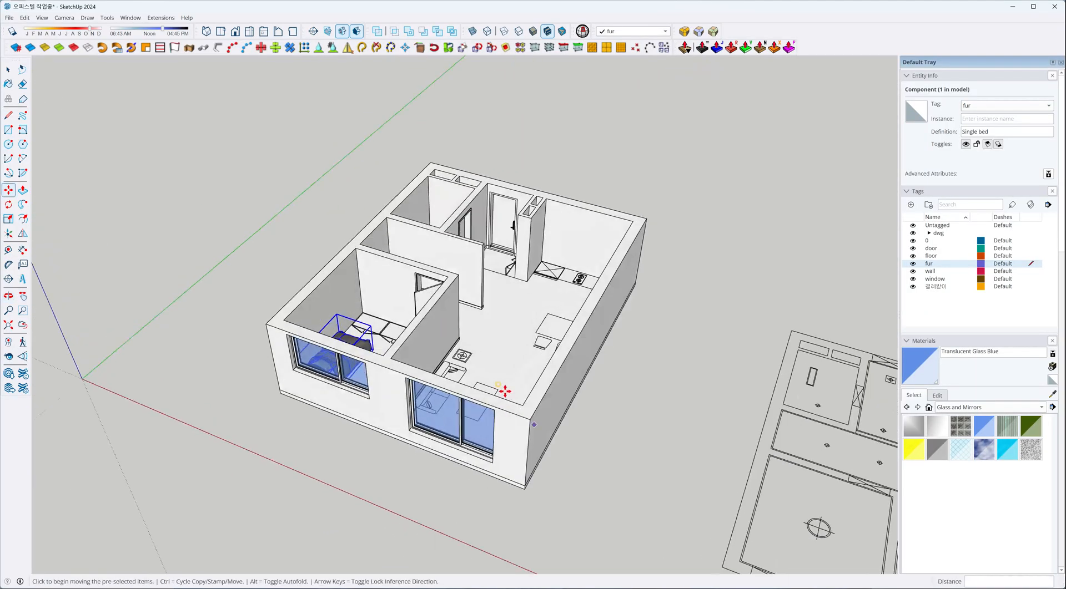
{"action": "scroll", "coordinate": [452, 334], "scroll_direction": "up", "scroll_amount": 2}
{"action": "key", "text": "space"}
{"action": "middle_click_drag", "start_coordinate": [455, 337], "coordinate": [437, 312]}
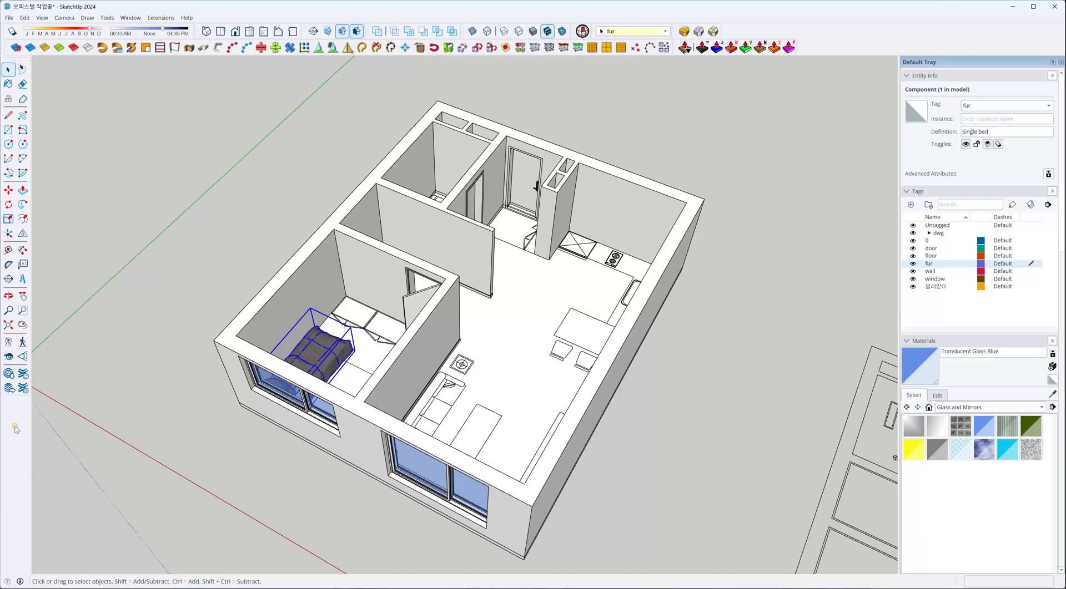
Open 3D Warehouse and search its models for "sofa".
{"action": "left_click", "coordinate": [9, 375]}
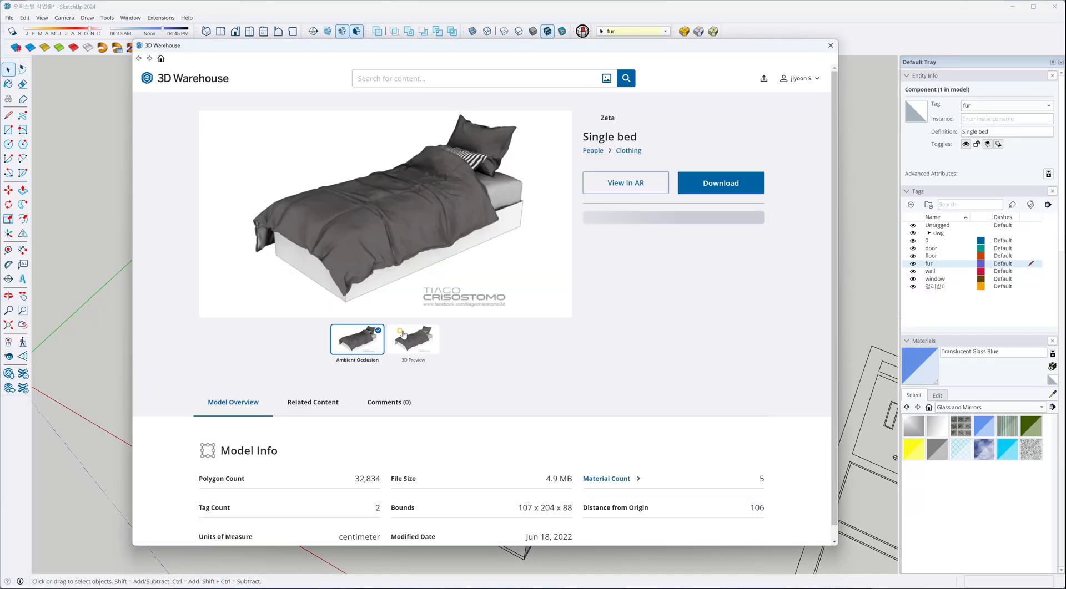
{"action": "left_click", "coordinate": [388, 75]}
{"action": "type", "text": "sofa"}
{"action": "key", "text": "Return"}
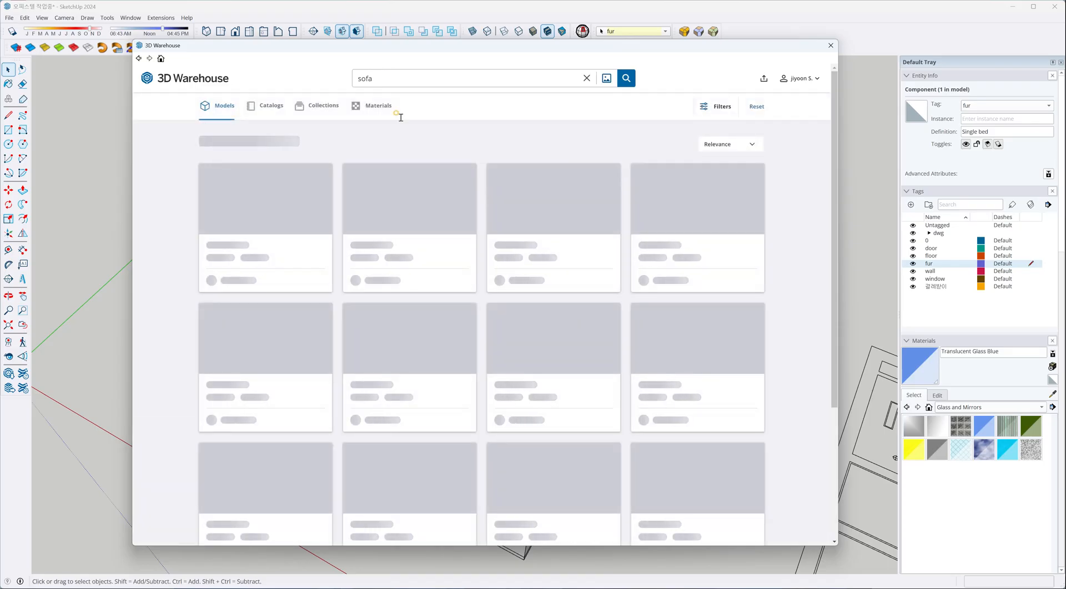
Sort the sofa results by Popularity first and finally by Likes.
{"action": "left_click", "coordinate": [735, 145]}
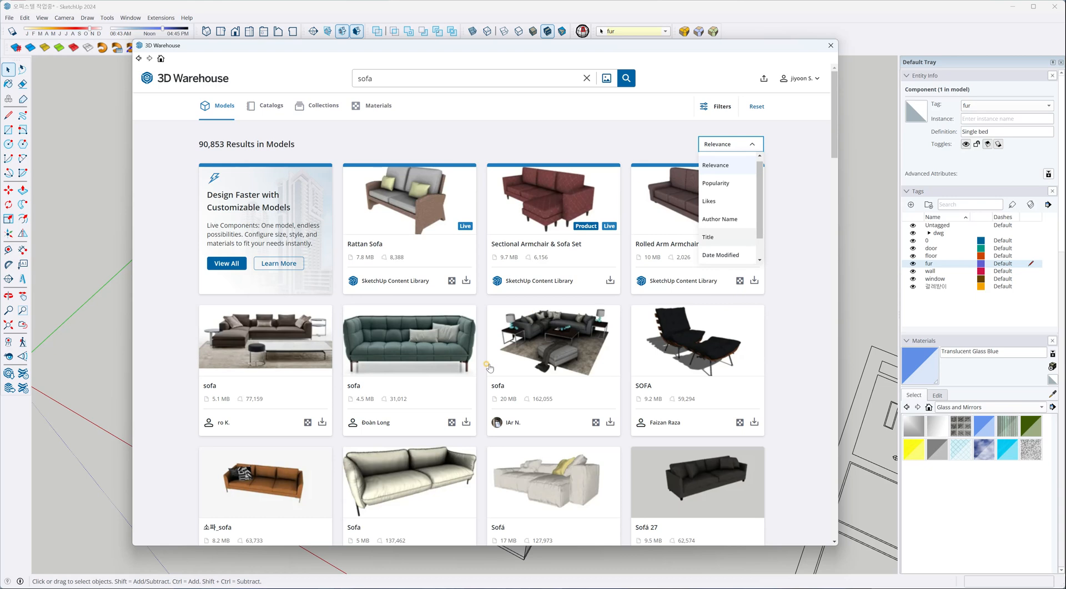
{"action": "left_click", "coordinate": [713, 186]}
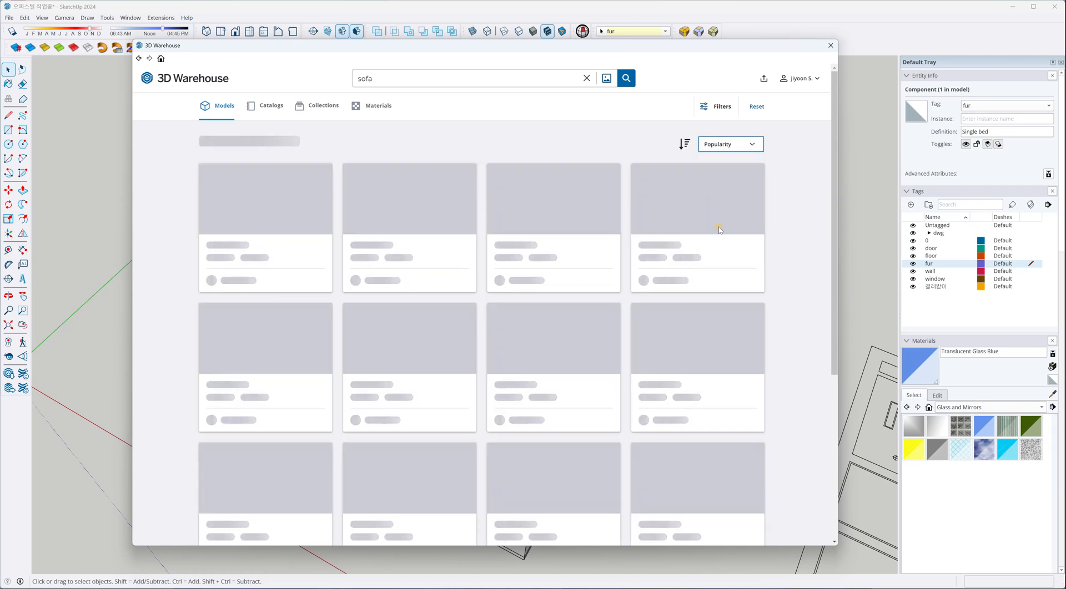
{"action": "left_click", "coordinate": [747, 144]}
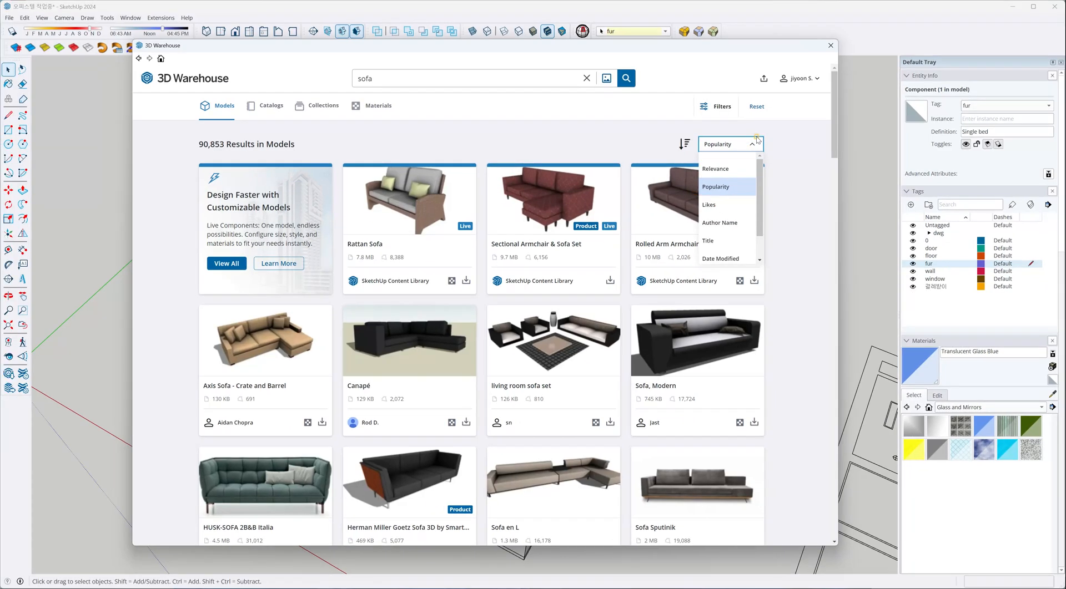
{"action": "left_click", "coordinate": [714, 154]}
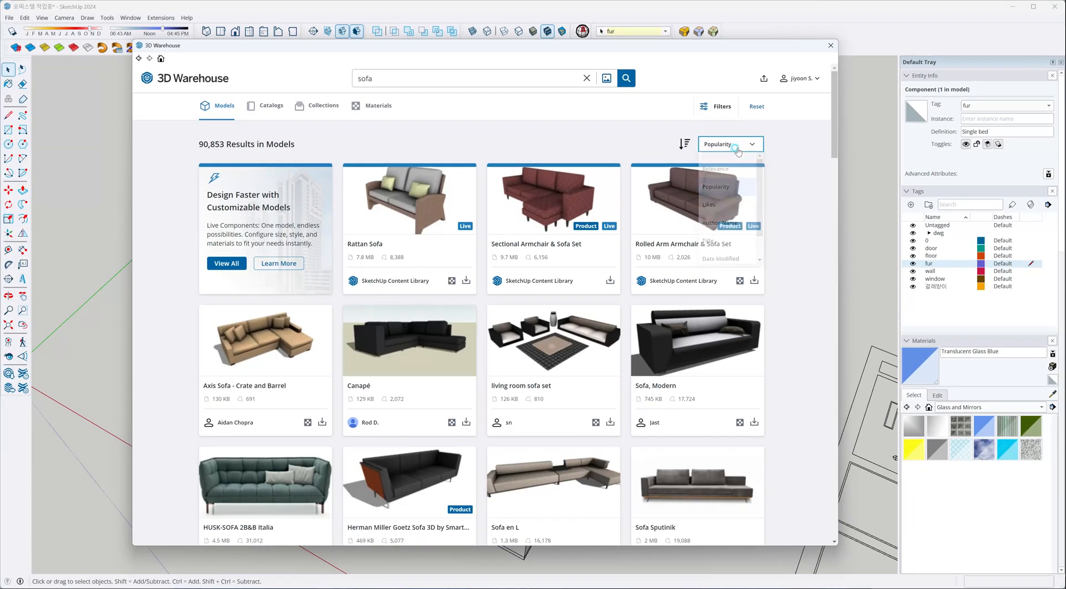
{"action": "left_click", "coordinate": [730, 146]}
{"action": "left_click", "coordinate": [721, 205]}
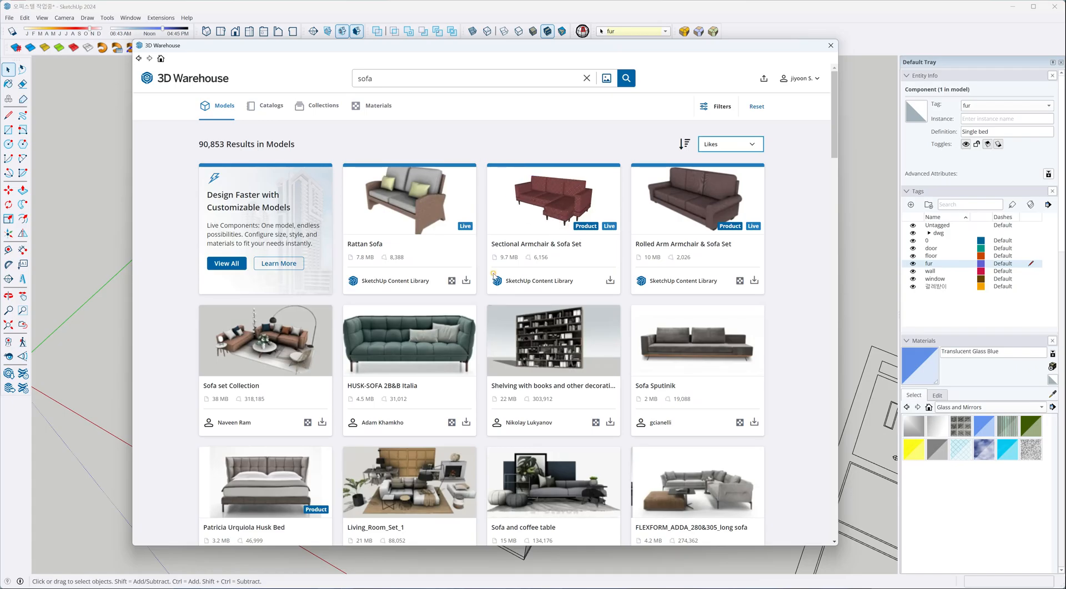
Browse the sofa results and open the page of the two-seat light grey model "sofa AA".
{"action": "scroll", "coordinate": [493, 275], "scroll_direction": "down", "scroll_amount": 5}
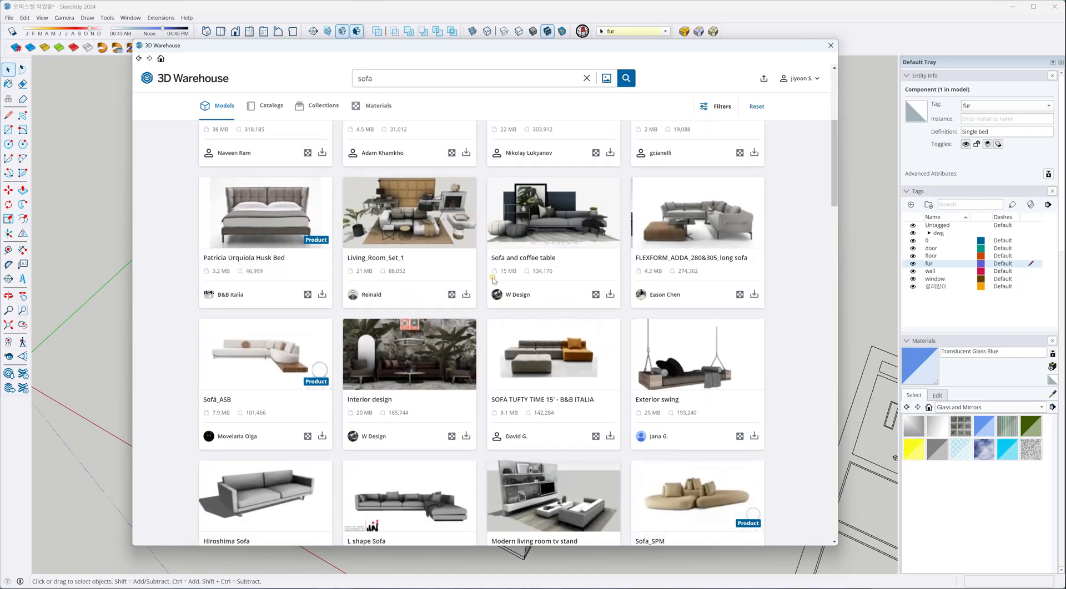
{"action": "scroll", "coordinate": [493, 280], "scroll_direction": "down", "scroll_amount": 7}
{"action": "scroll", "coordinate": [531, 275], "scroll_direction": "down", "scroll_amount": 6}
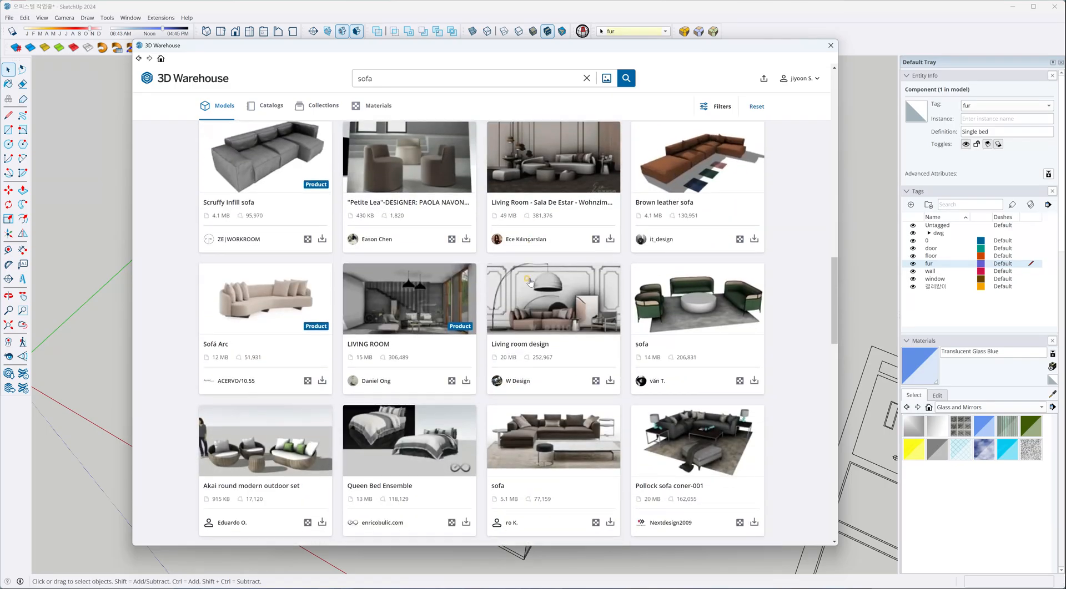
{"action": "scroll", "coordinate": [530, 282], "scroll_direction": "down", "scroll_amount": 3}
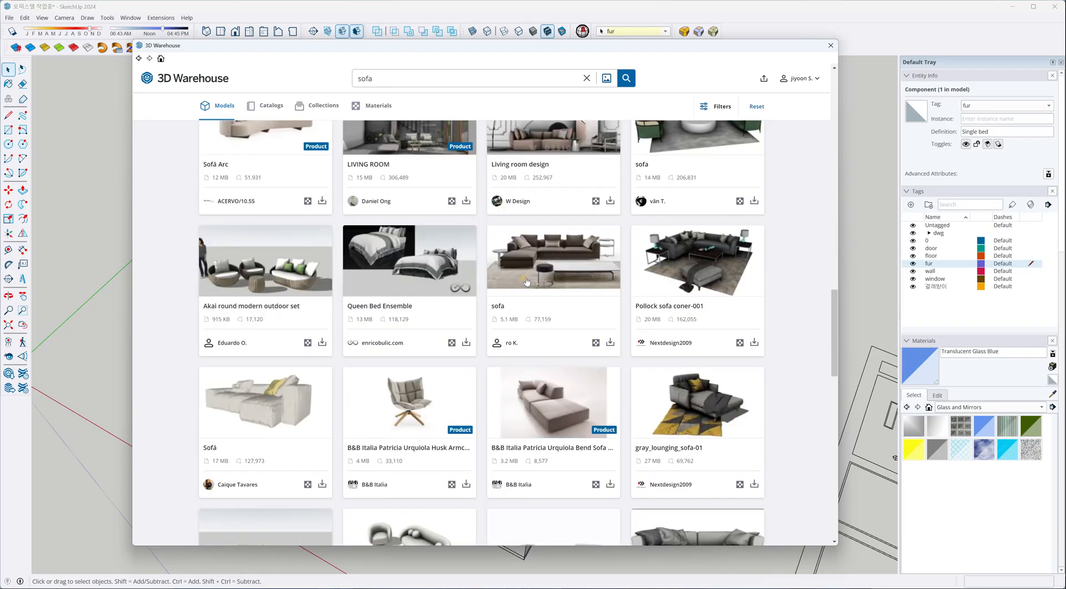
{"action": "scroll", "coordinate": [497, 286], "scroll_direction": "down", "scroll_amount": 1}
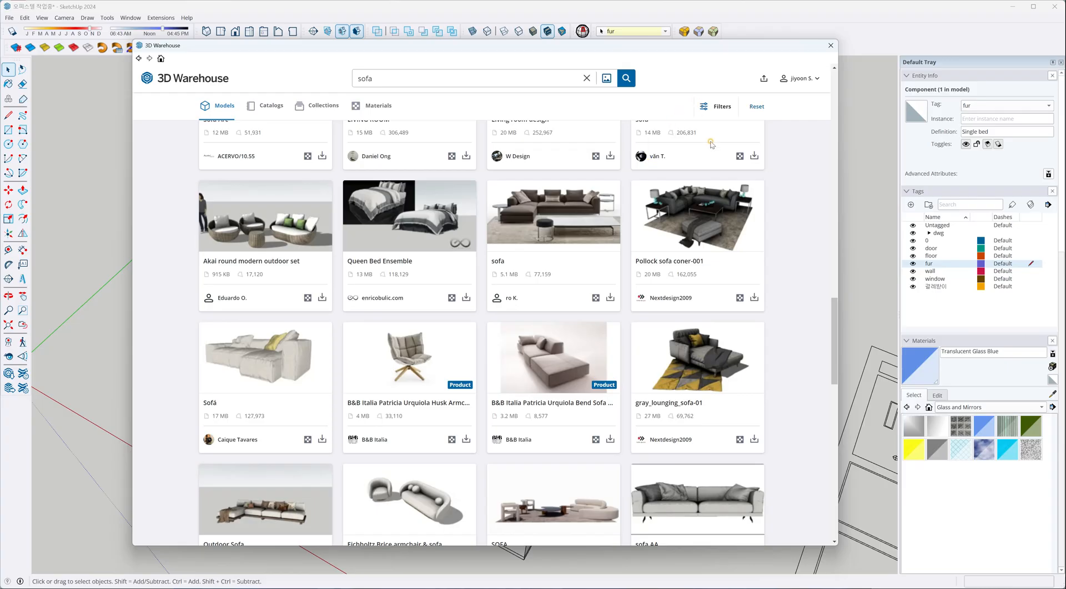
{"action": "scroll", "coordinate": [595, 305], "scroll_direction": "down", "scroll_amount": 4}
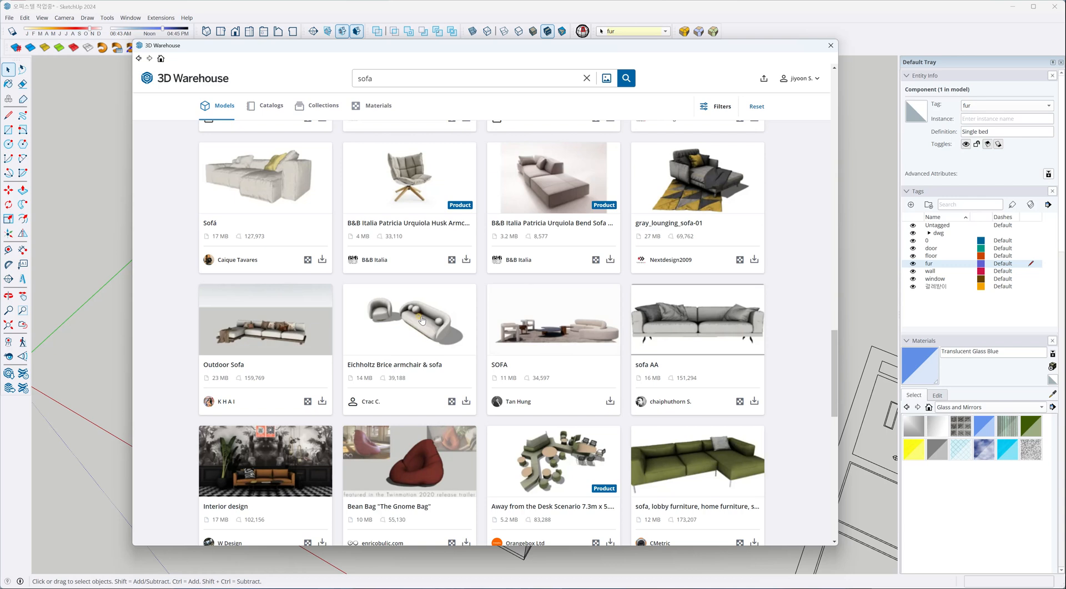
{"action": "left_click", "coordinate": [693, 318]}
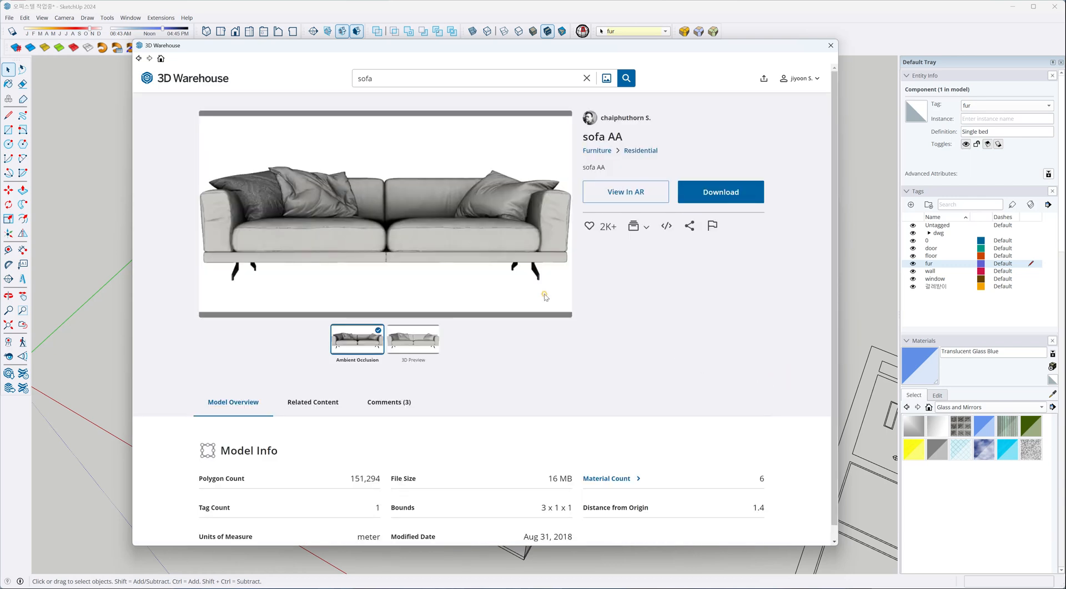
Load the 3D preview of "sofa AA" and examine the sofa's shape from several angles.
{"action": "left_click", "coordinate": [413, 348]}
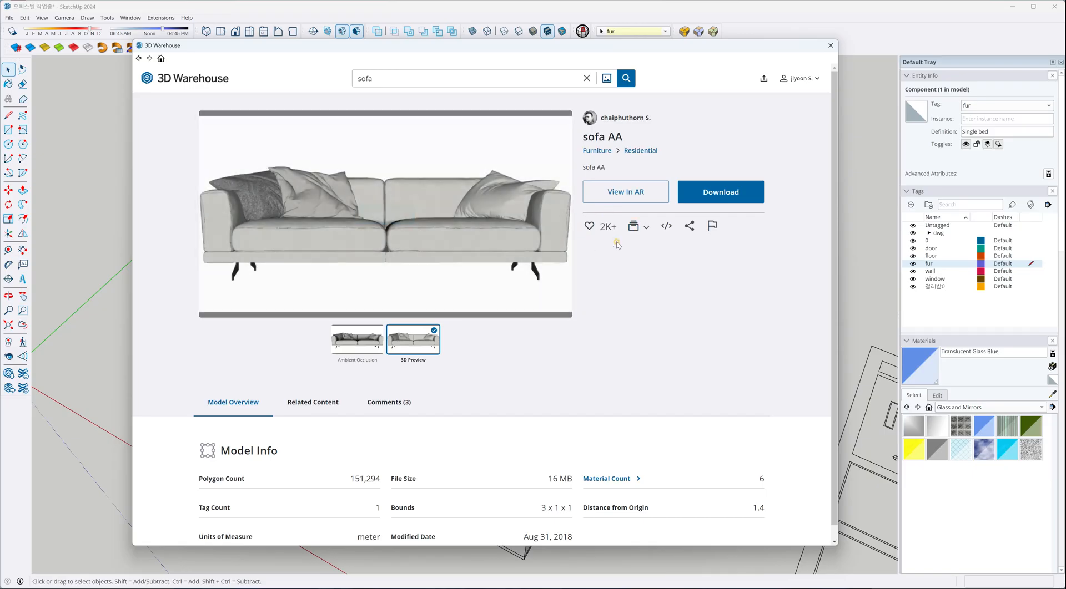
{"action": "left_click", "coordinate": [389, 213]}
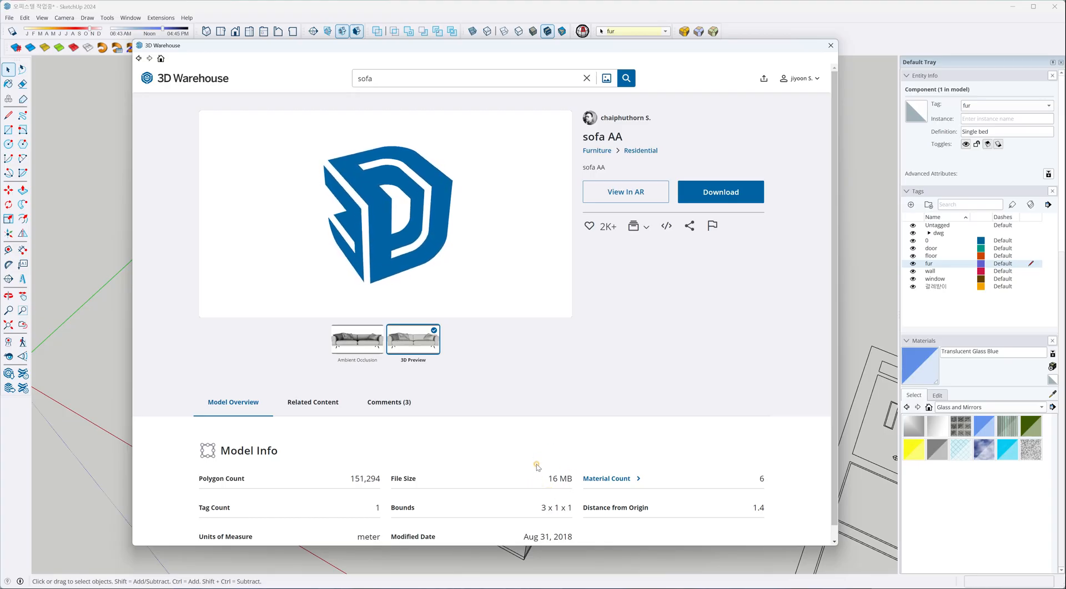
{"action": "middle_click_drag", "start_coordinate": [360, 243], "coordinate": [412, 272]}
{"action": "scroll", "coordinate": [411, 271], "scroll_direction": "up", "scroll_amount": 7}
{"action": "scroll", "coordinate": [411, 261], "scroll_direction": "down", "scroll_amount": 8}
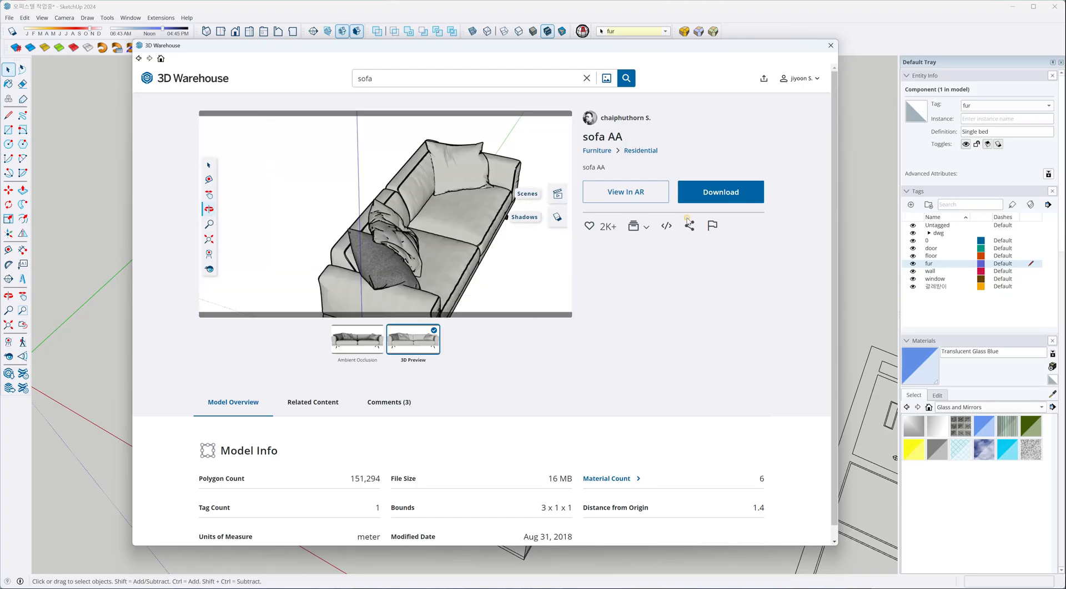
Download "sofa AA" directly into the model and place it on the floor between the side table and the dining table outlines.
{"action": "left_click", "coordinate": [721, 192]}
{"action": "left_click", "coordinate": [459, 312]}
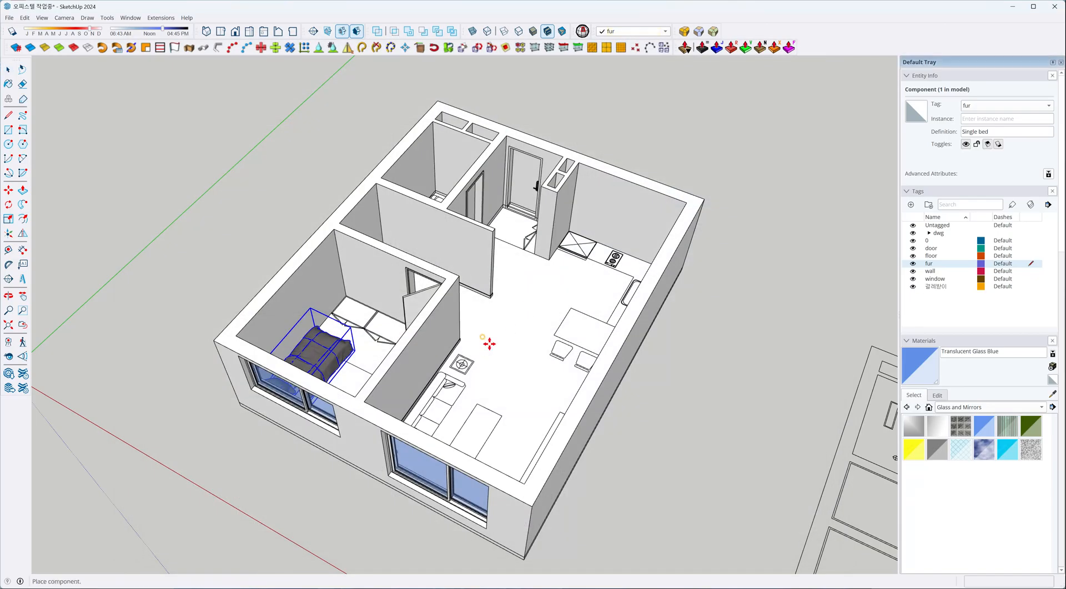
{"action": "scroll", "coordinate": [480, 346], "scroll_direction": "up", "scroll_amount": 3}
{"action": "scroll", "coordinate": [479, 345], "scroll_direction": "up", "scroll_amount": 4}
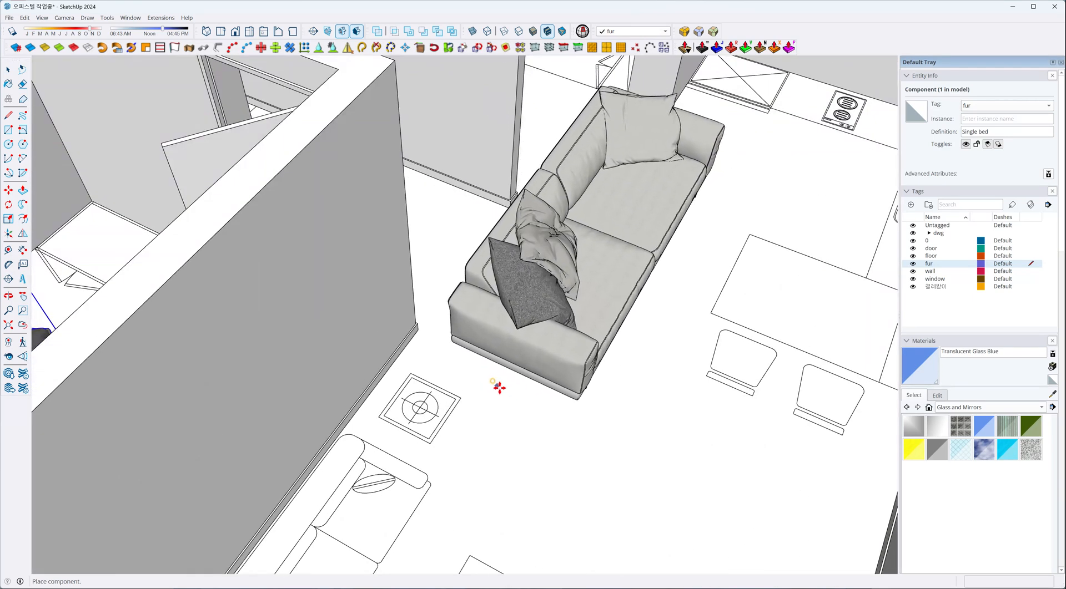
{"action": "scroll", "coordinate": [498, 385], "scroll_direction": "down", "scroll_amount": 5}
{"action": "left_click", "coordinate": [484, 396]}
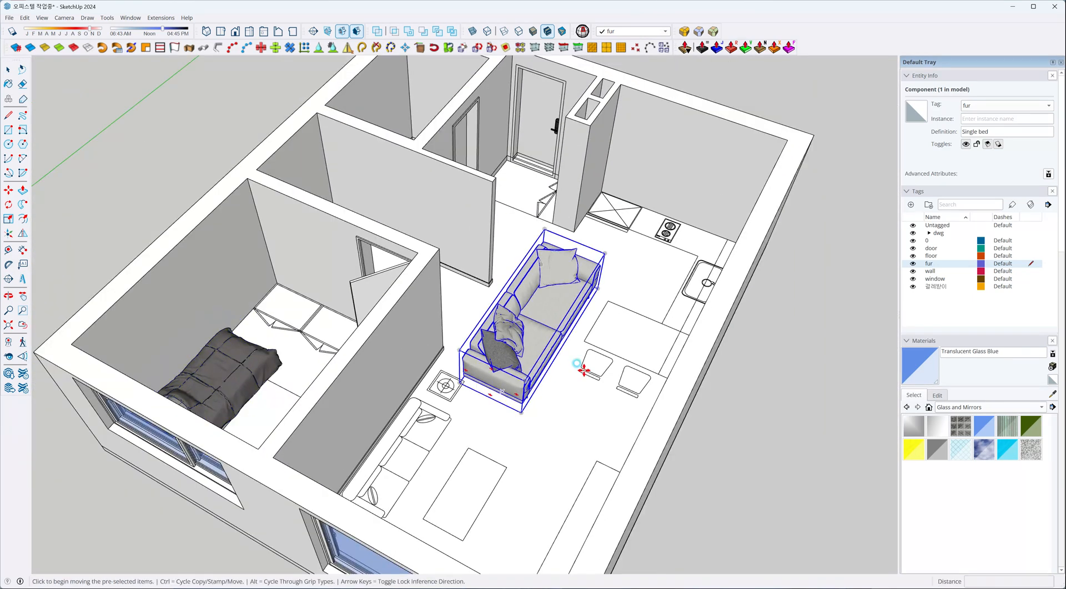
In plan view, move the SOFA-AA sofa onto the sofa outline against the bedroom wall, just below the side table outline.
{"action": "key", "text": "F2"}
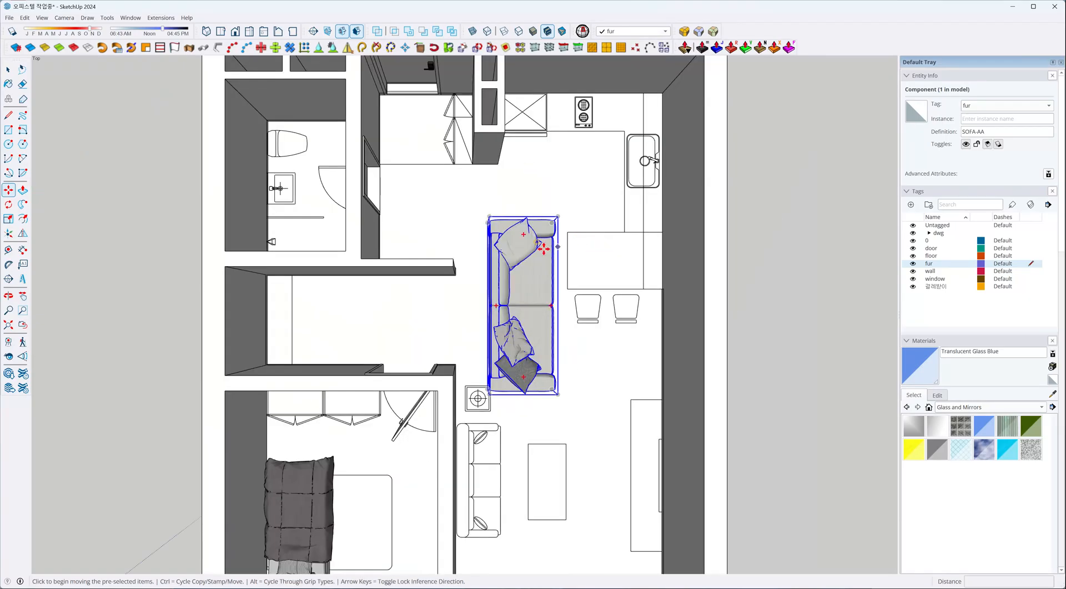
{"action": "scroll", "coordinate": [545, 247], "scroll_direction": "down", "scroll_amount": 2}
{"action": "key", "text": "v"}
{"action": "left_click", "coordinate": [576, 322]}
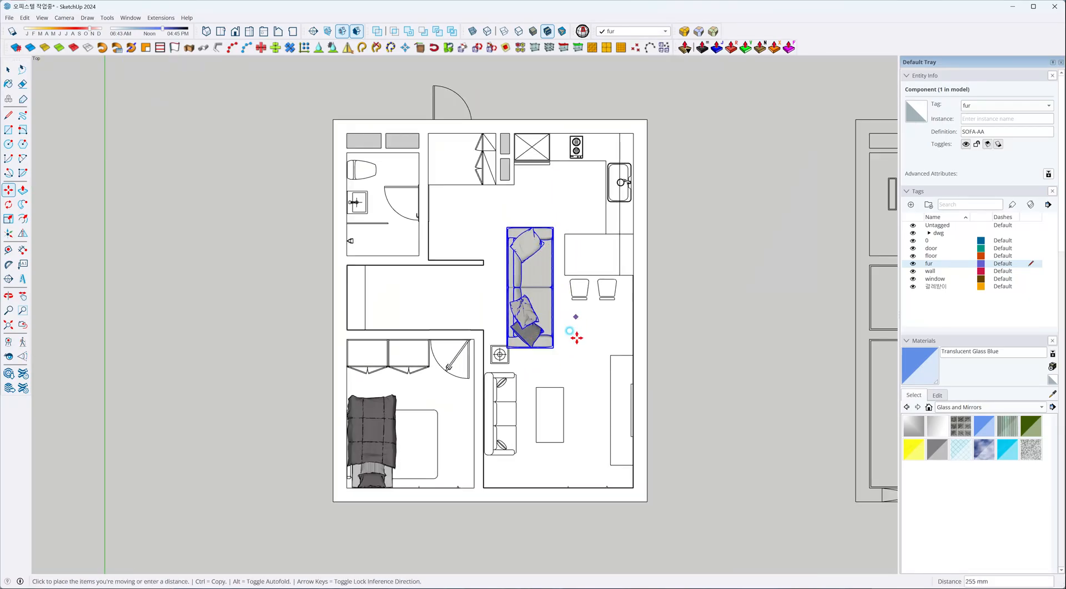
{"action": "left_click", "coordinate": [577, 455]}
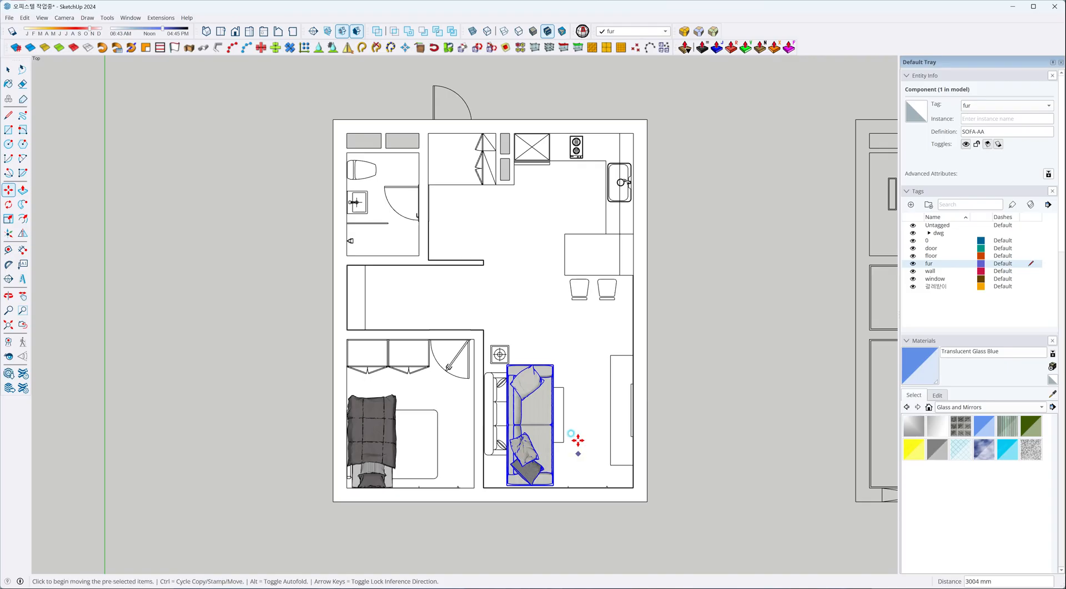
{"action": "left_click", "coordinate": [543, 346]}
{"action": "scroll", "coordinate": [541, 378], "scroll_direction": "up", "scroll_amount": 3}
{"action": "scroll", "coordinate": [541, 345], "scroll_direction": "up", "scroll_amount": 4}
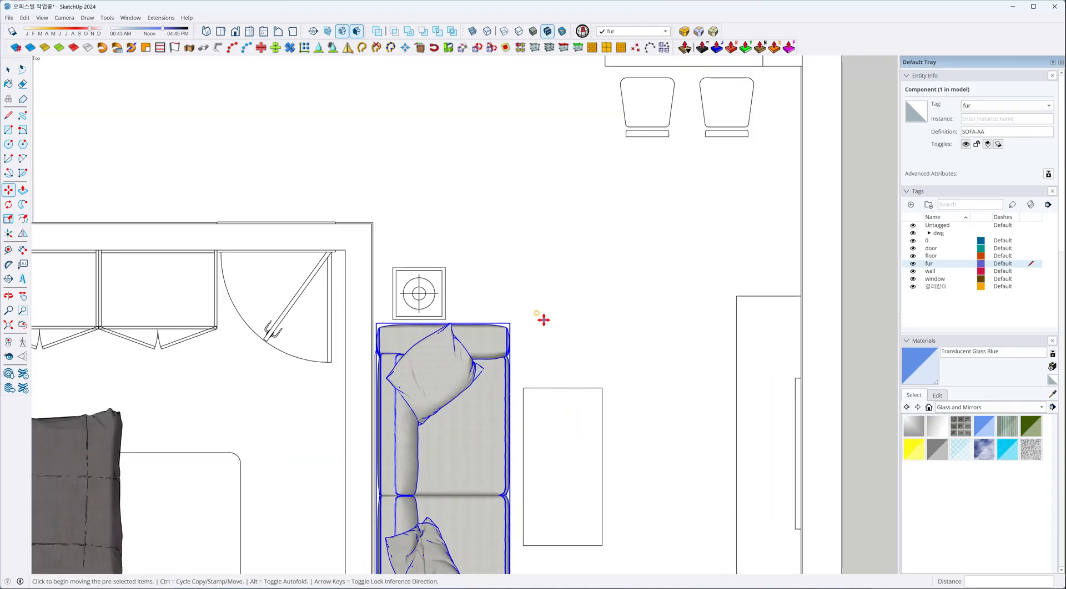
{"action": "scroll", "coordinate": [488, 366], "scroll_direction": "down", "scroll_amount": 5}
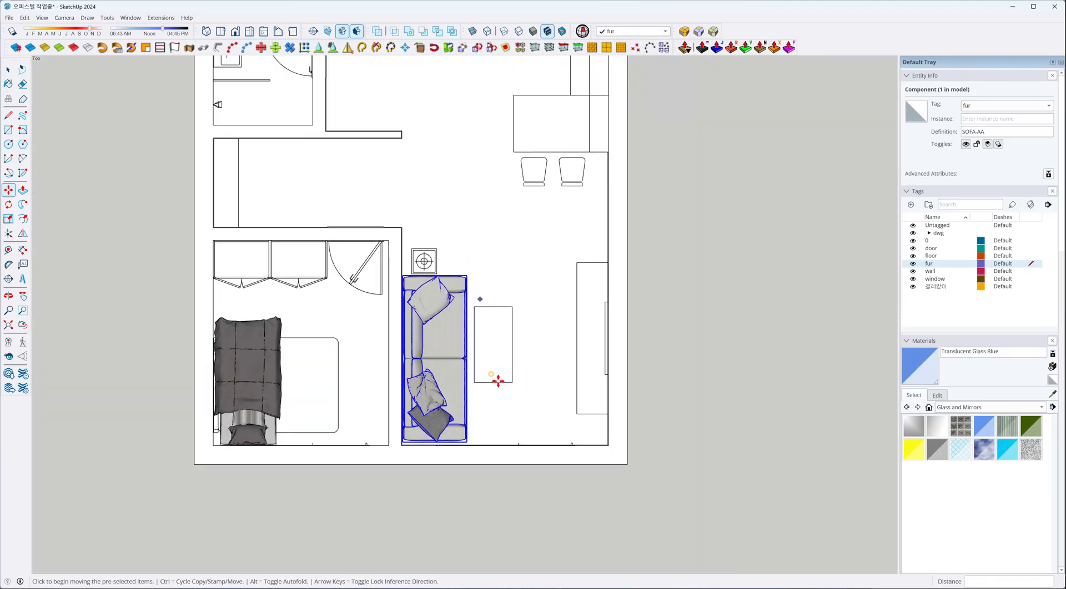
{"action": "scroll", "coordinate": [486, 419], "scroll_direction": "up", "scroll_amount": 3}
{"action": "scroll", "coordinate": [471, 396], "scroll_direction": "down", "scroll_amount": 2}
Show the apartment from the front in parallel projection.
{"action": "middle_click_drag", "start_coordinate": [470, 395], "coordinate": [383, 262]}
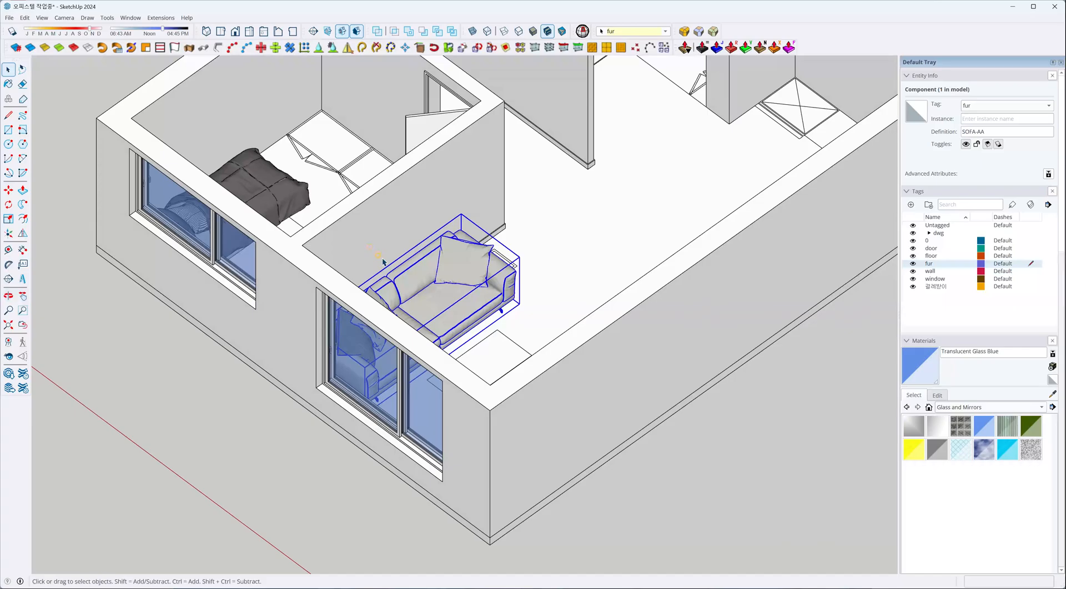
{"action": "scroll", "coordinate": [307, 176], "scroll_direction": "down", "scroll_amount": 4}
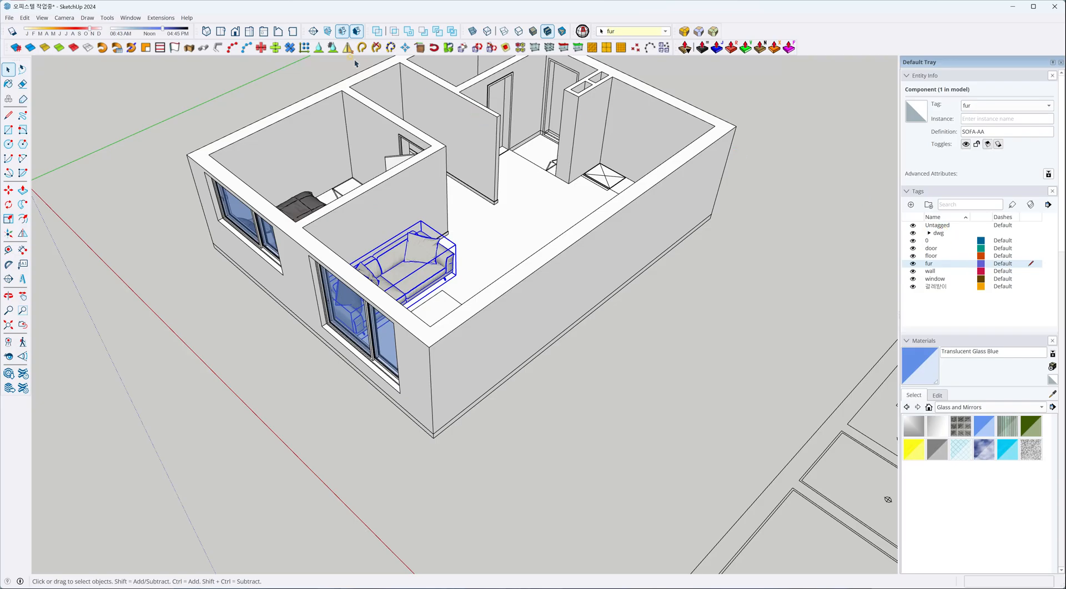
{"action": "left_click", "coordinate": [234, 32]}
{"action": "left_click", "coordinate": [65, 18]}
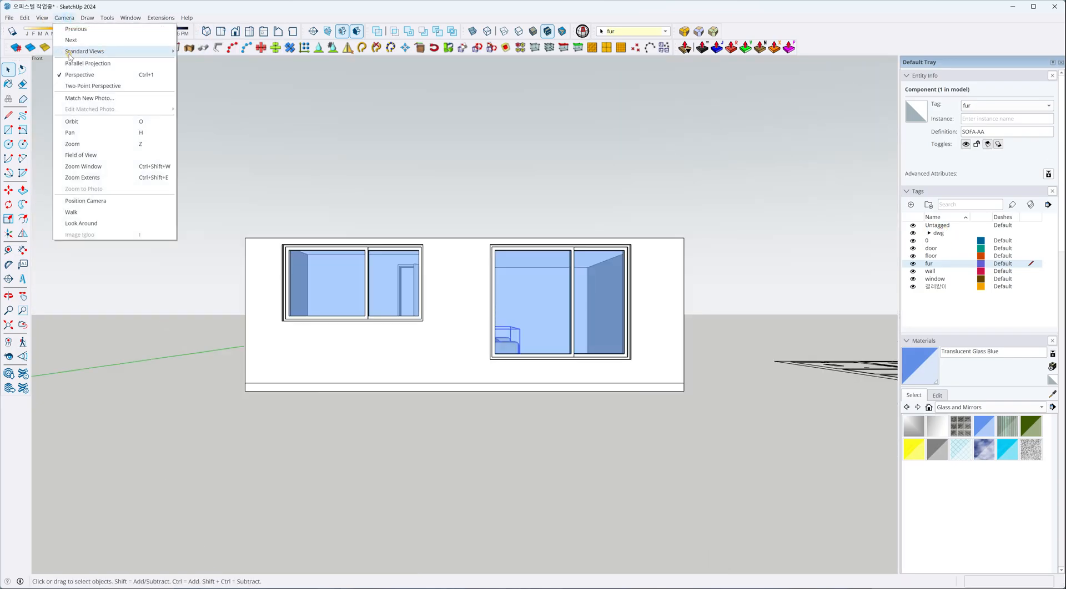
{"action": "left_click", "coordinate": [83, 64]}
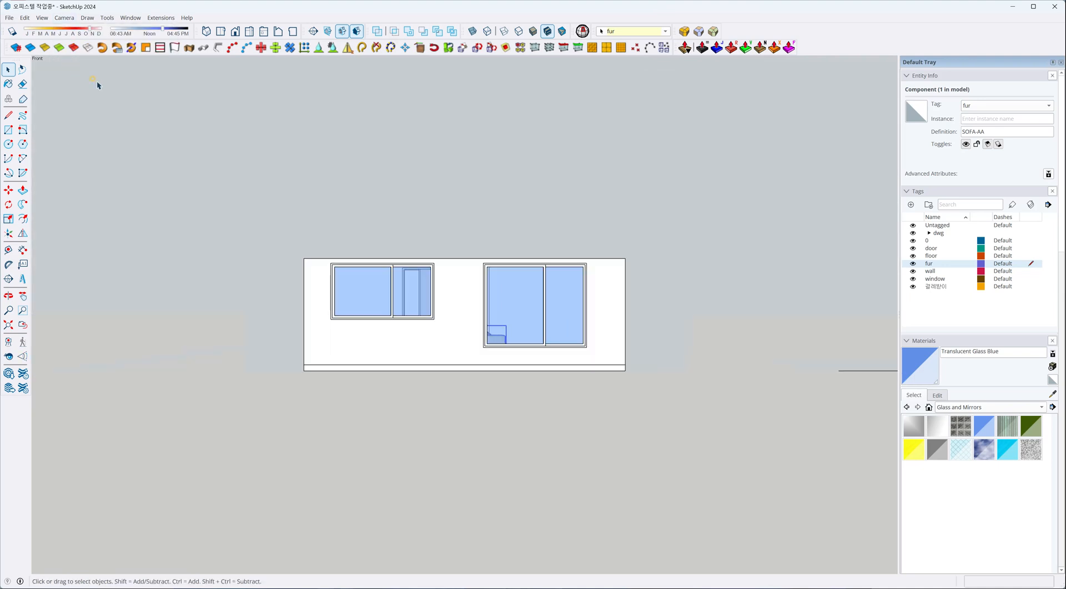
Hide the wall, window, door and 걸레받이 tags and compare the undersides of the sofa and bed with the floor slab.
{"action": "left_click", "coordinate": [913, 272]}
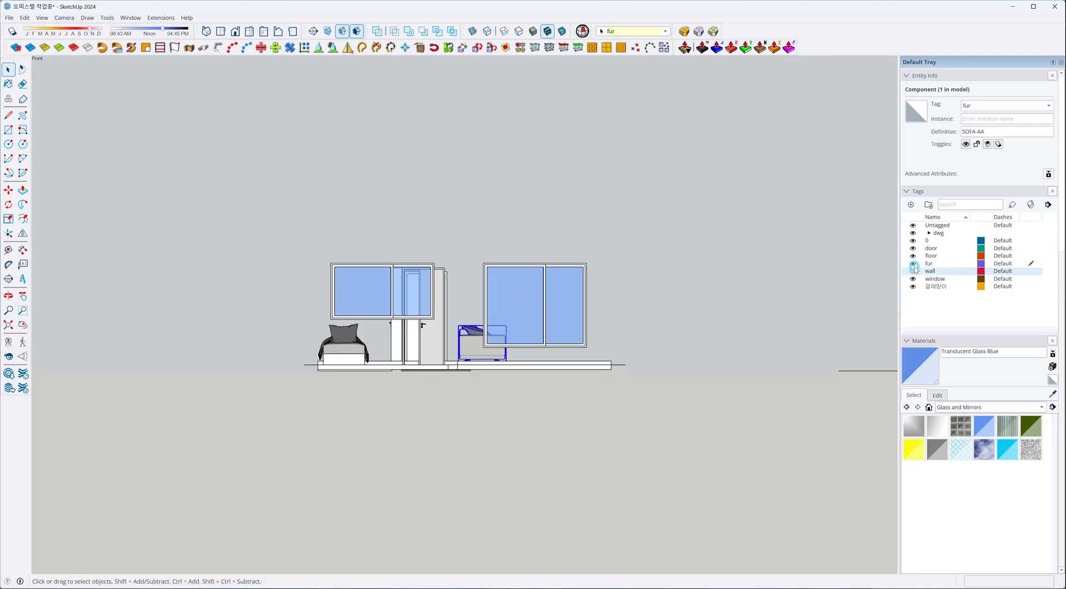
{"action": "left_click", "coordinate": [913, 279]}
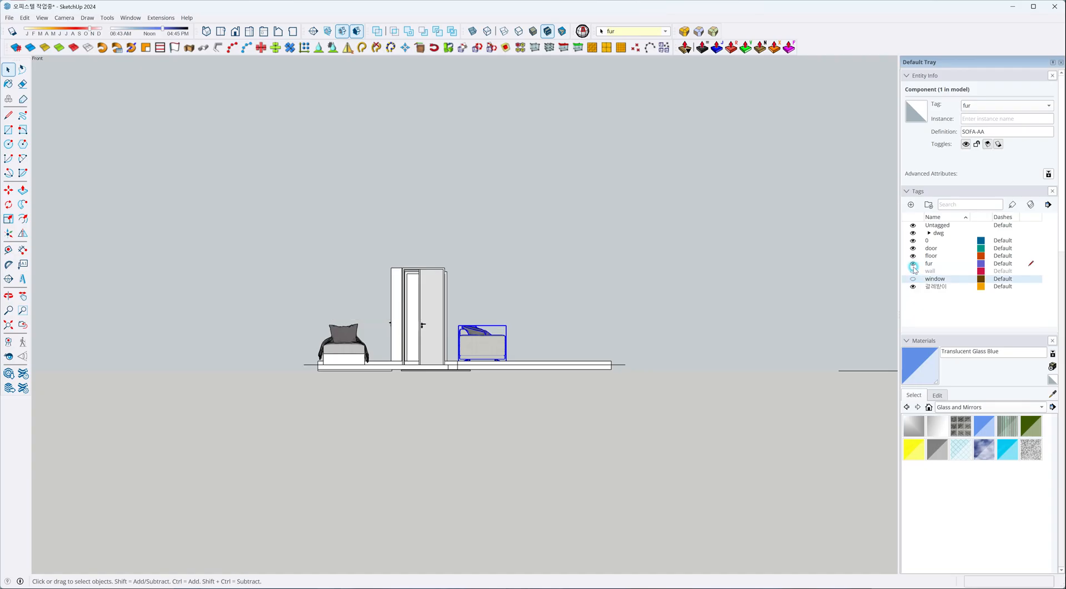
{"action": "left_click", "coordinate": [913, 249]}
{"action": "left_click", "coordinate": [912, 287]}
{"action": "scroll", "coordinate": [514, 357], "scroll_direction": "up", "scroll_amount": 10}
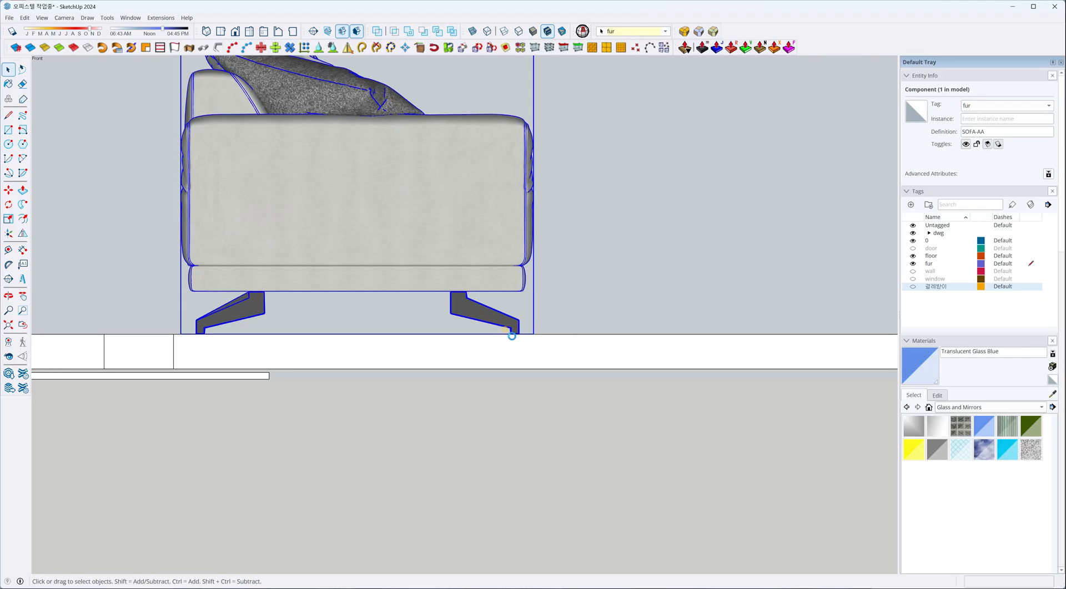
{"action": "scroll", "coordinate": [532, 333], "scroll_direction": "down", "scroll_amount": 4}
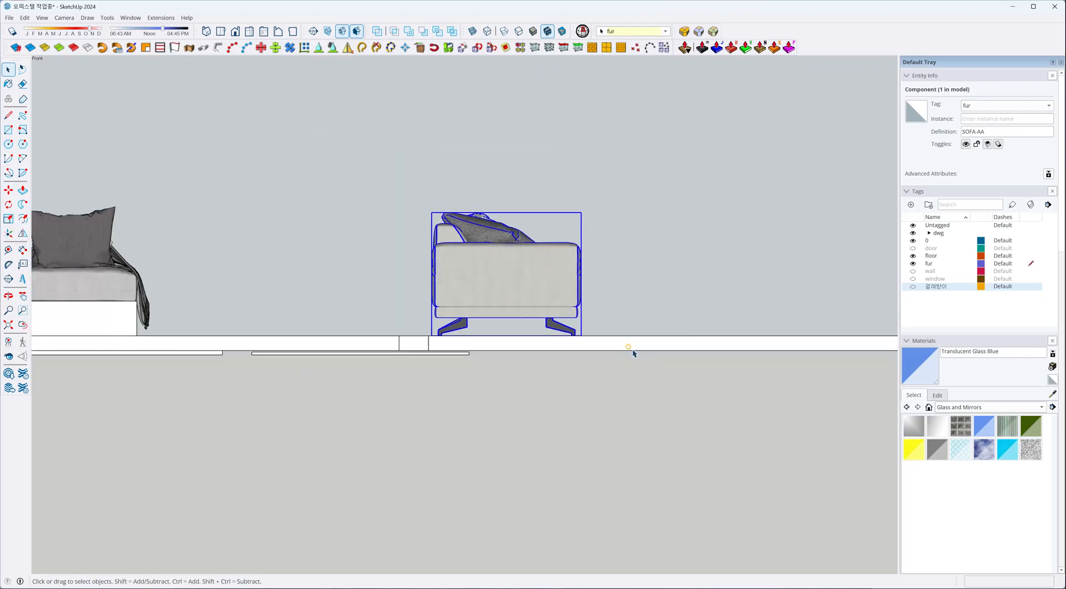
{"action": "scroll", "coordinate": [628, 350], "scroll_direction": "down", "scroll_amount": 2}
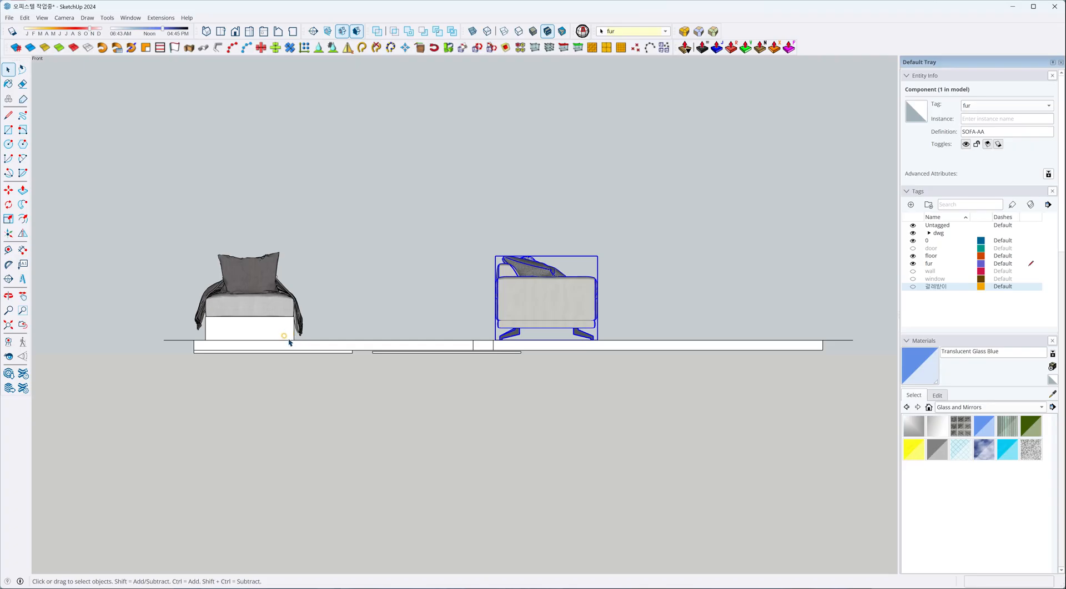
{"action": "scroll", "coordinate": [289, 342], "scroll_direction": "up", "scroll_amount": 2}
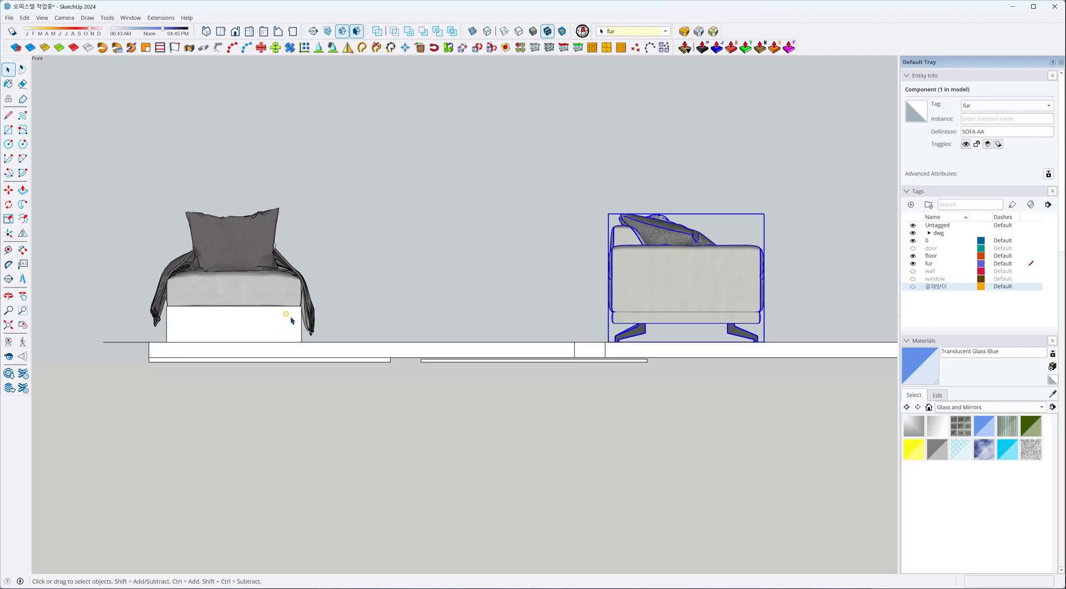
Lower the sofa by 47 mm in the front view and undo the move.
{"action": "key", "text": "m"}
{"action": "left_click", "coordinate": [578, 276]}
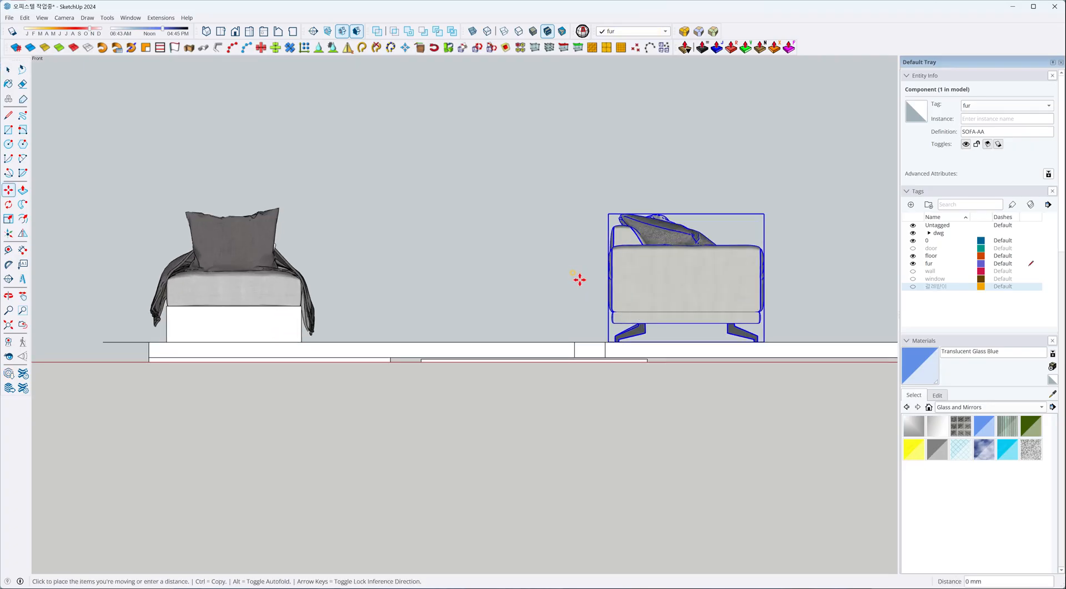
{"action": "left_click", "coordinate": [579, 284]}
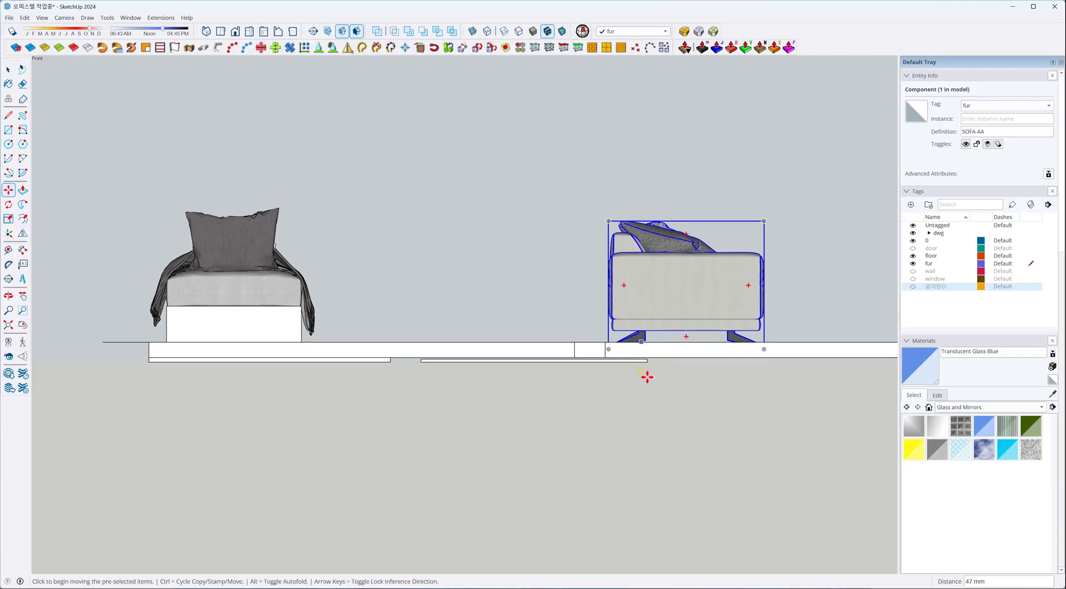
{"action": "key", "text": "ctrl+z"}
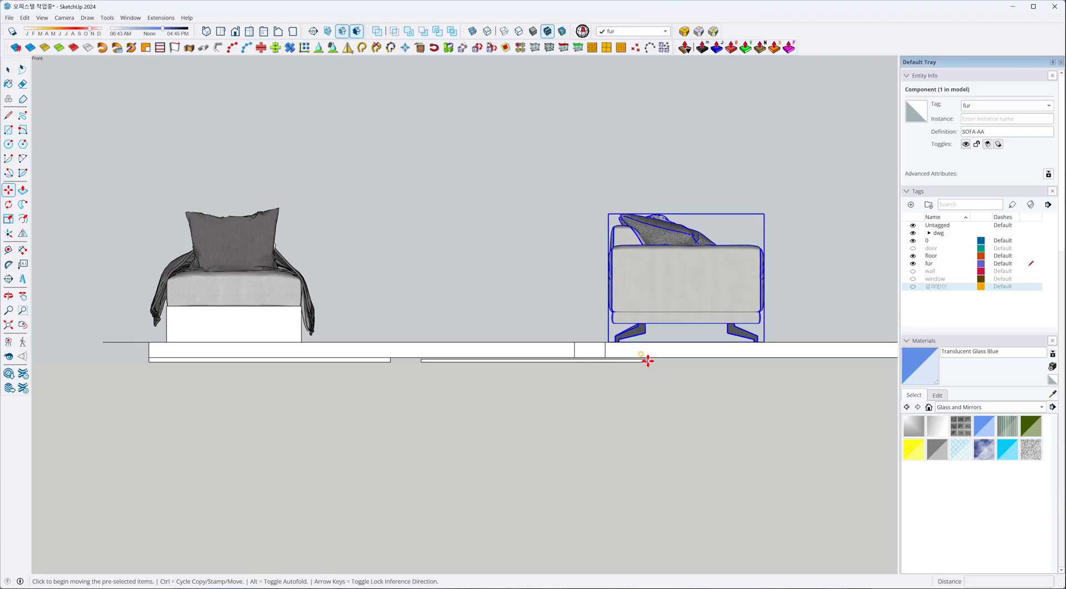
Move the sofa straight down in the front view until its legs pass below the floor slab.
{"action": "scroll", "coordinate": [638, 333], "scroll_direction": "down", "scroll_amount": 2}
{"action": "scroll", "coordinate": [638, 332], "scroll_direction": "up", "scroll_amount": 2}
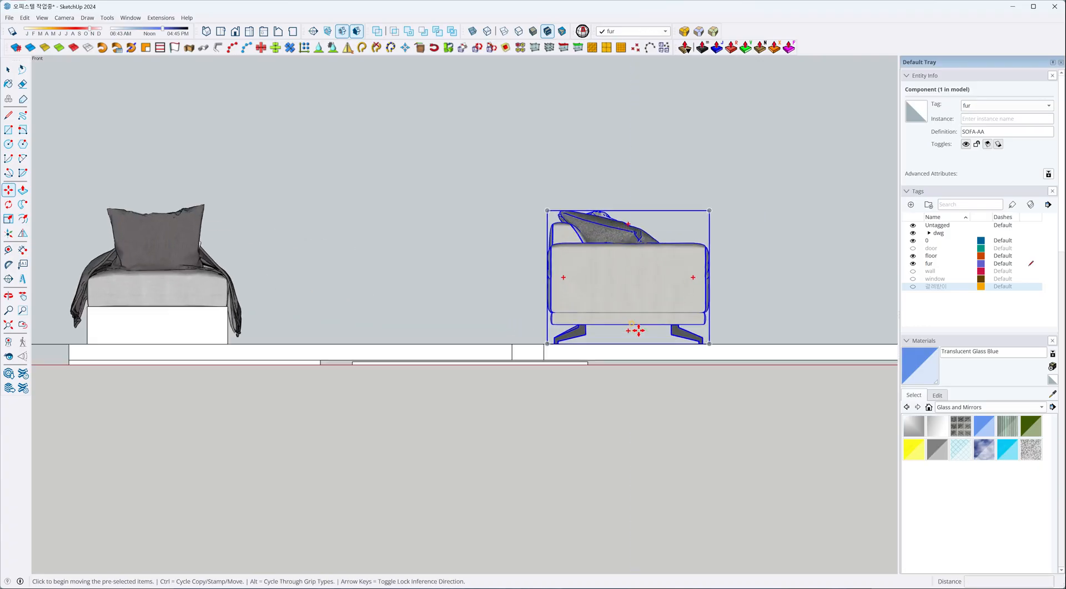
{"action": "scroll", "coordinate": [579, 343], "scroll_direction": "down", "scroll_amount": 3}
{"action": "scroll", "coordinate": [580, 343], "scroll_direction": "down", "scroll_amount": 1}
{"action": "left_click", "coordinate": [652, 337]}
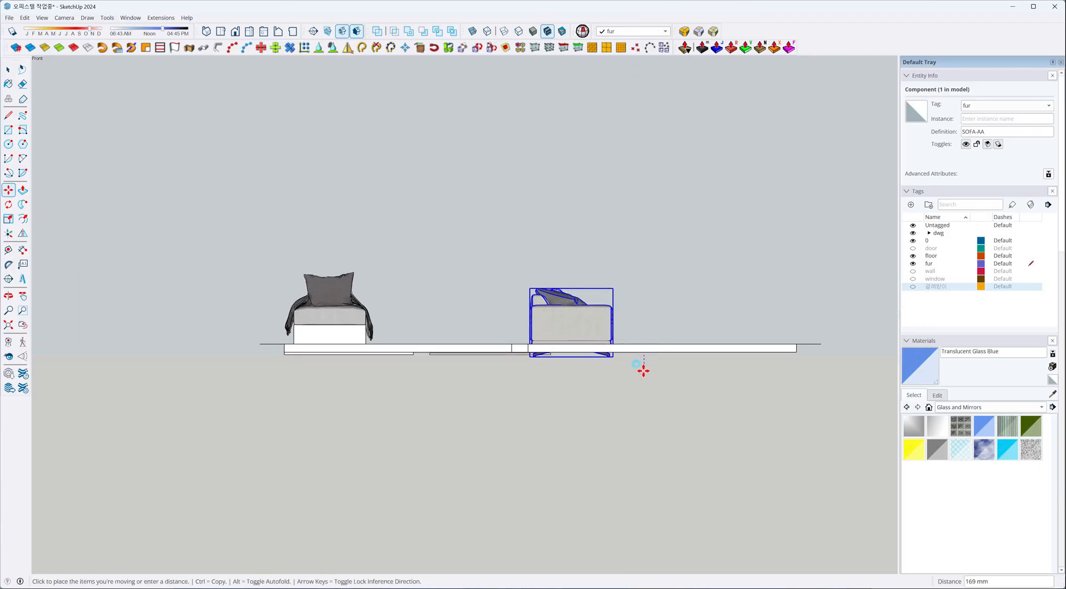
{"action": "key", "text": "space"}
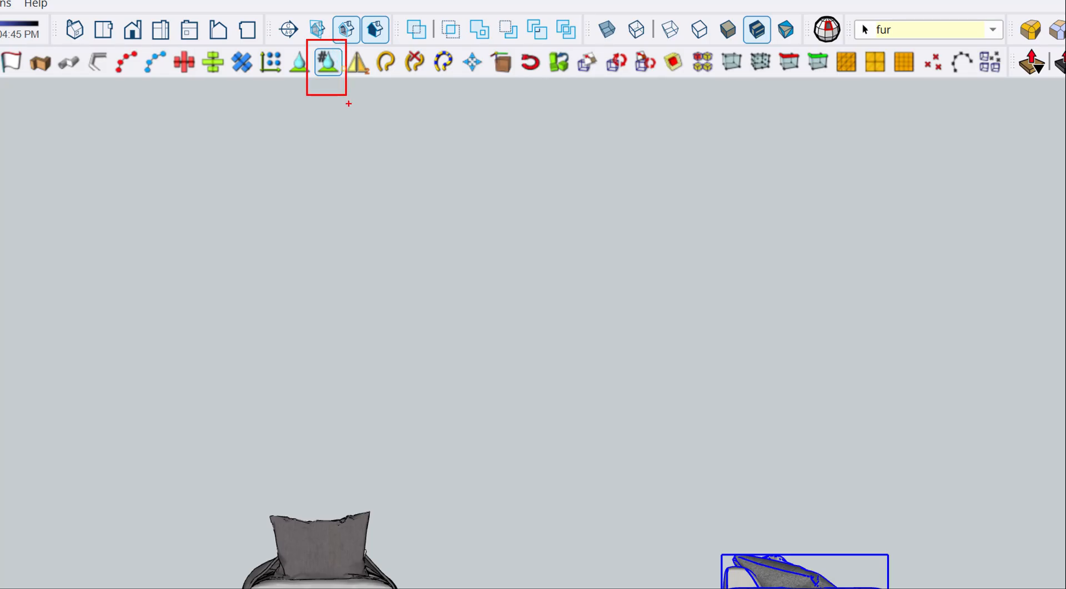
Open the sofa component and examine where its own axes lie compared with the model's origin.
{"action": "scroll", "coordinate": [613, 302], "scroll_direction": "down", "scroll_amount": 1}
{"action": "middle_click_drag", "start_coordinate": [595, 348], "coordinate": [483, 397]}
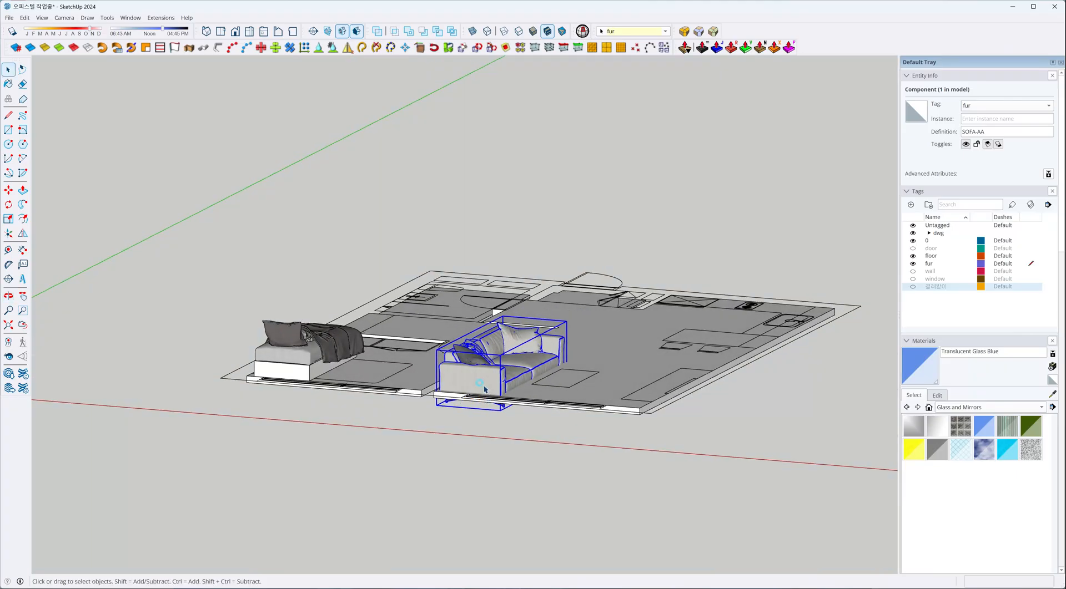
{"action": "double_click", "coordinate": [485, 389]}
{"action": "scroll", "coordinate": [437, 406], "scroll_direction": "up", "scroll_amount": 5}
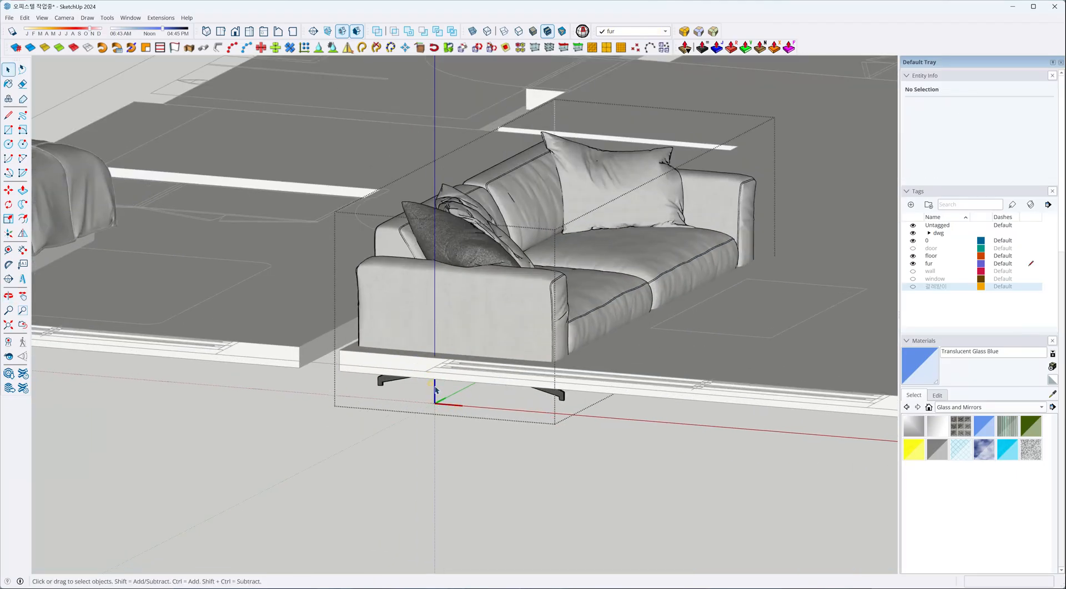
{"action": "scroll", "coordinate": [437, 406], "scroll_direction": "down", "scroll_amount": 8}
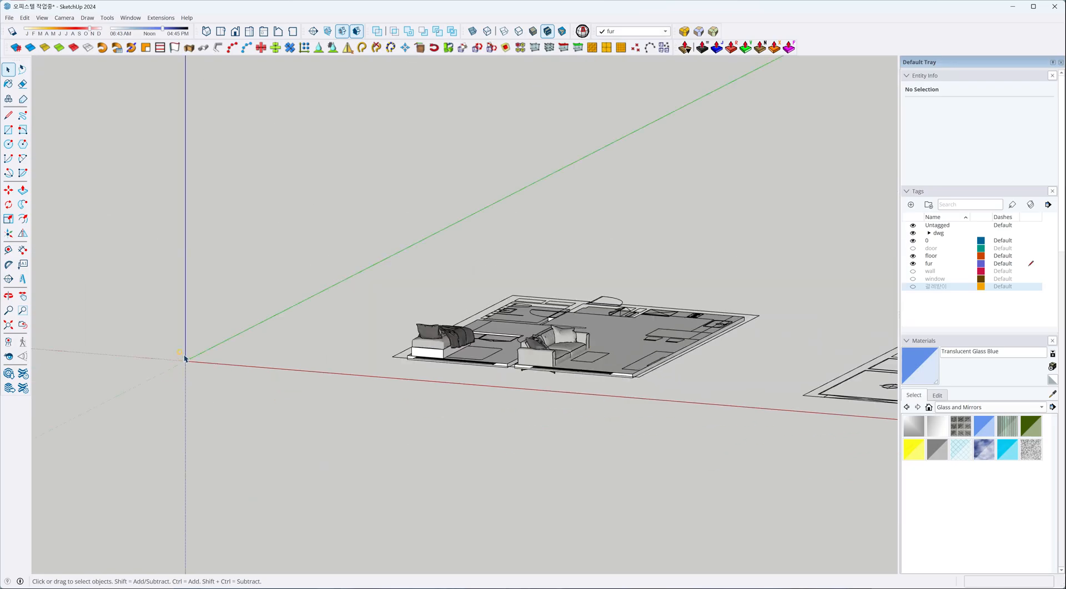
{"action": "scroll", "coordinate": [582, 375], "scroll_direction": "up", "scroll_amount": 3}
Inspect the sofa's legs beneath the floor slab from inside the component, and reselect the whole sofa.
{"action": "left_click", "coordinate": [533, 363]}
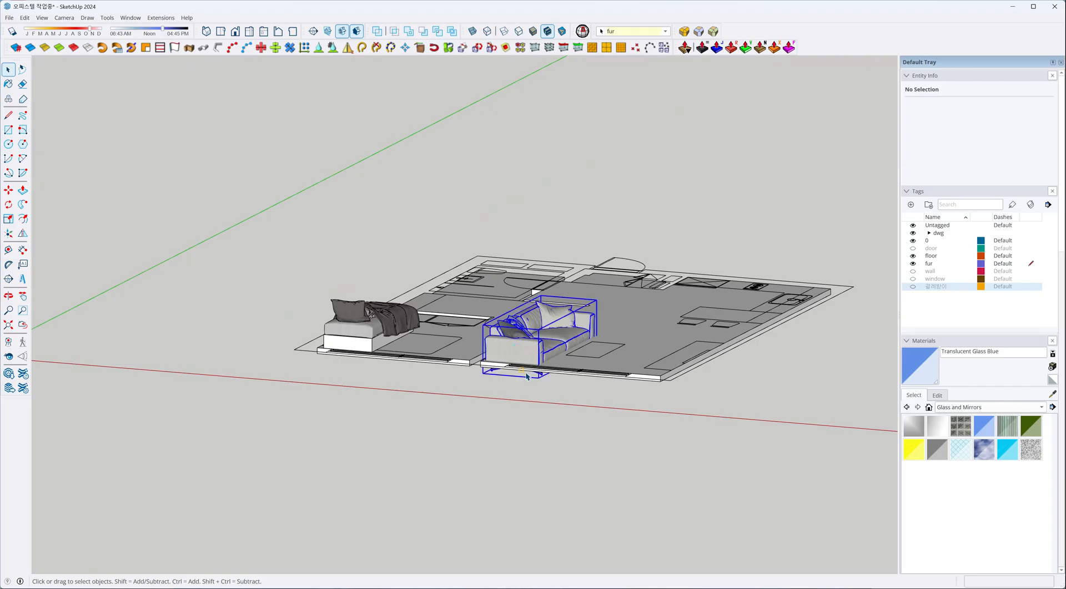
{"action": "scroll", "coordinate": [514, 357], "scroll_direction": "up", "scroll_amount": 1}
{"action": "scroll", "coordinate": [512, 384], "scroll_direction": "up", "scroll_amount": 4}
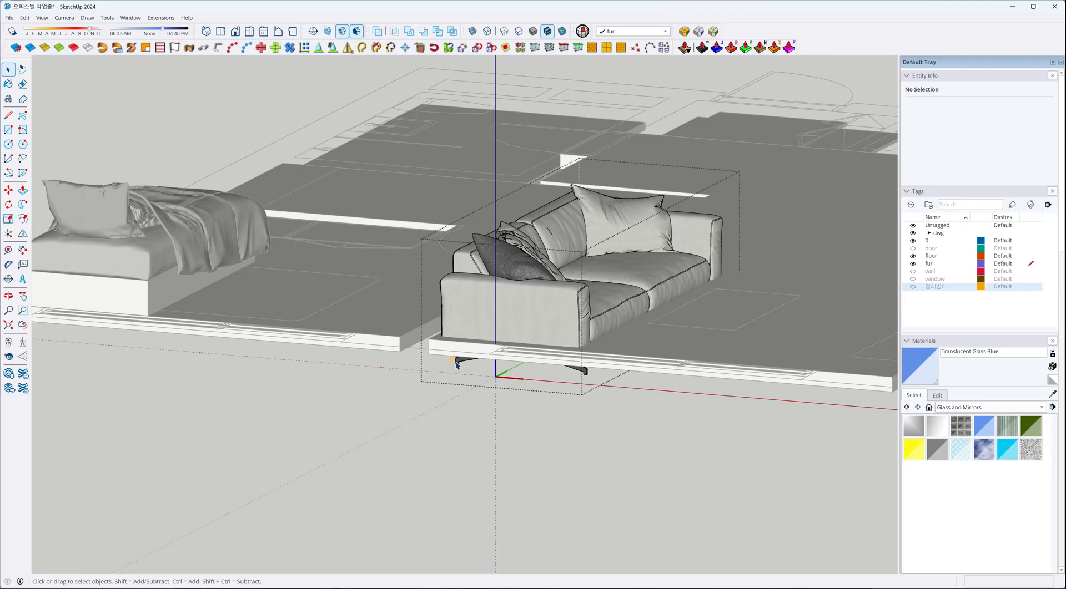
{"action": "scroll", "coordinate": [498, 412], "scroll_direction": "down", "scroll_amount": 5}
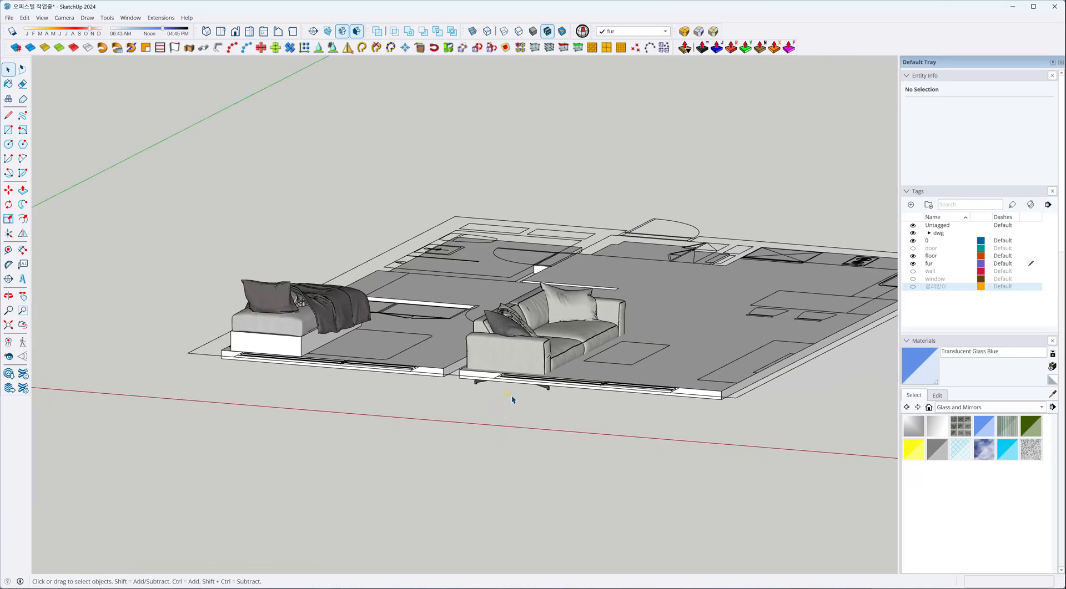
{"action": "left_click", "coordinate": [516, 365]}
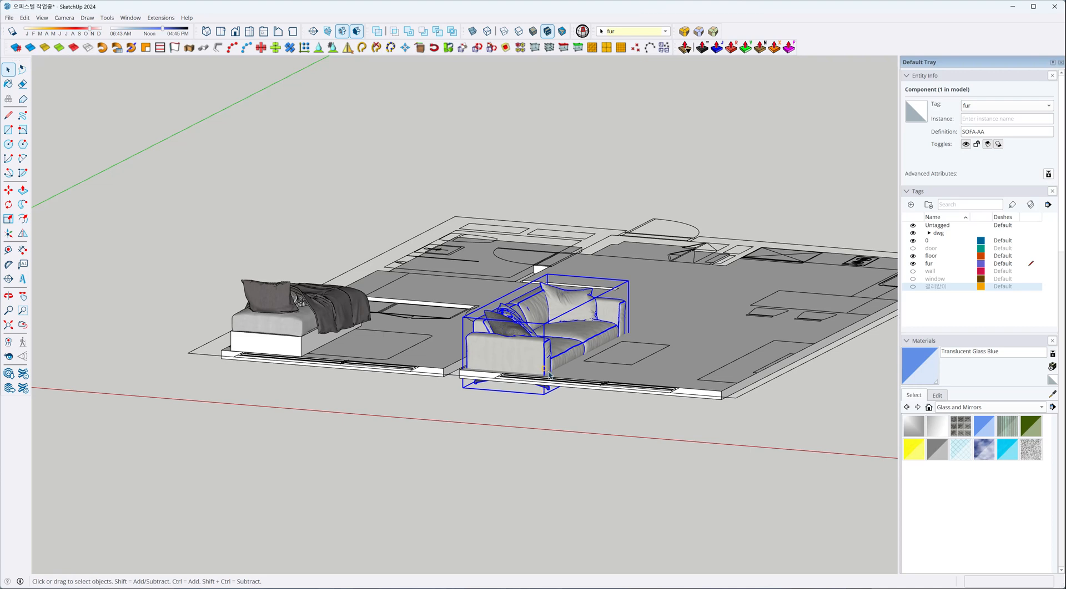
{"action": "scroll", "coordinate": [549, 376], "scroll_direction": "down", "scroll_amount": 3}
{"action": "scroll", "coordinate": [560, 371], "scroll_direction": "down", "scroll_amount": 2}
{"action": "scroll", "coordinate": [480, 368], "scroll_direction": "up", "scroll_amount": 2}
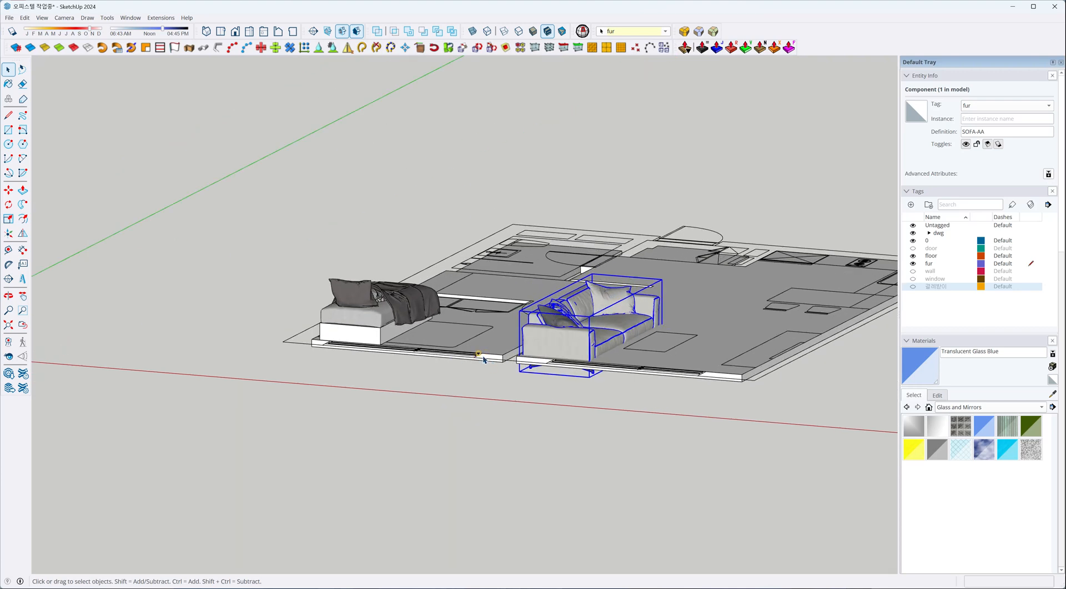
{"action": "scroll", "coordinate": [483, 360], "scroll_direction": "down", "scroll_amount": 3}
Return to the front view and examine the floor slab's thickness next to the lowered sofa.
{"action": "left_click", "coordinate": [235, 32]}
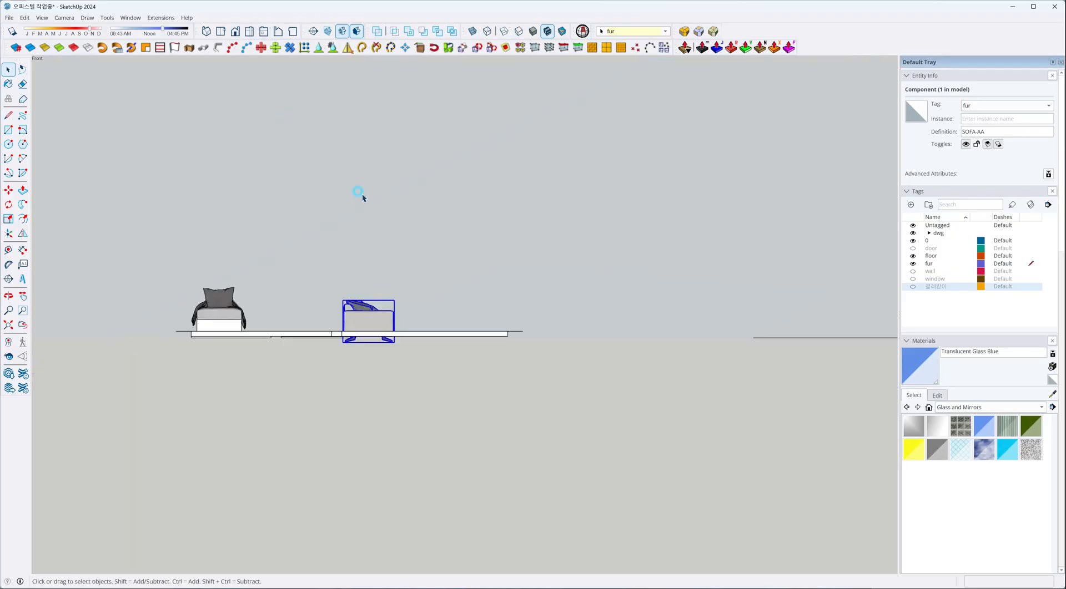
{"action": "scroll", "coordinate": [533, 339], "scroll_direction": "down", "scroll_amount": 5}
{"action": "middle_click_drag", "start_coordinate": [377, 350], "coordinate": [479, 348]}
{"action": "scroll", "coordinate": [572, 360], "scroll_direction": "up", "scroll_amount": 6}
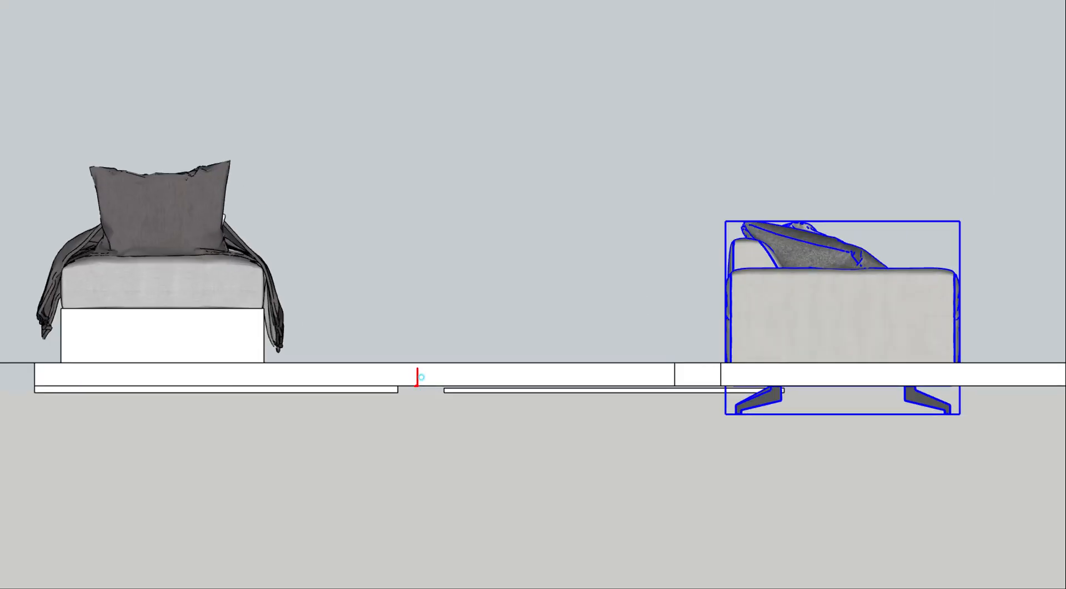
{"action": "key", "text": "Escape"}
{"action": "scroll", "coordinate": [563, 249], "scroll_direction": "down", "scroll_amount": 6}
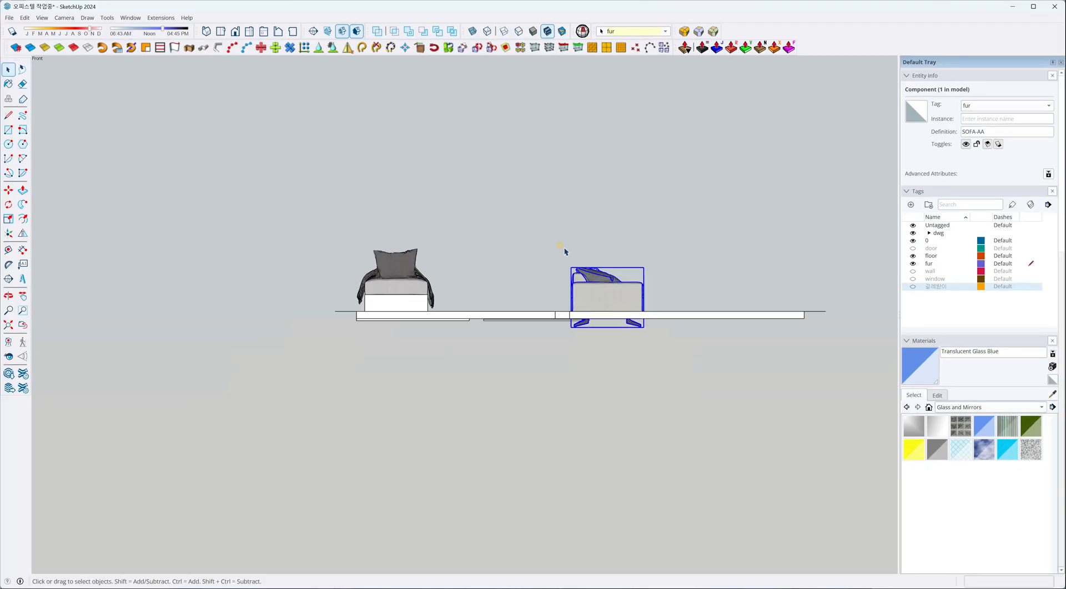
Select all visible floor, drawing and furniture groups and move them so the slab's lower front corner sits on the model origin.
{"action": "middle_click_drag", "start_coordinate": [573, 252], "coordinate": [466, 333]}
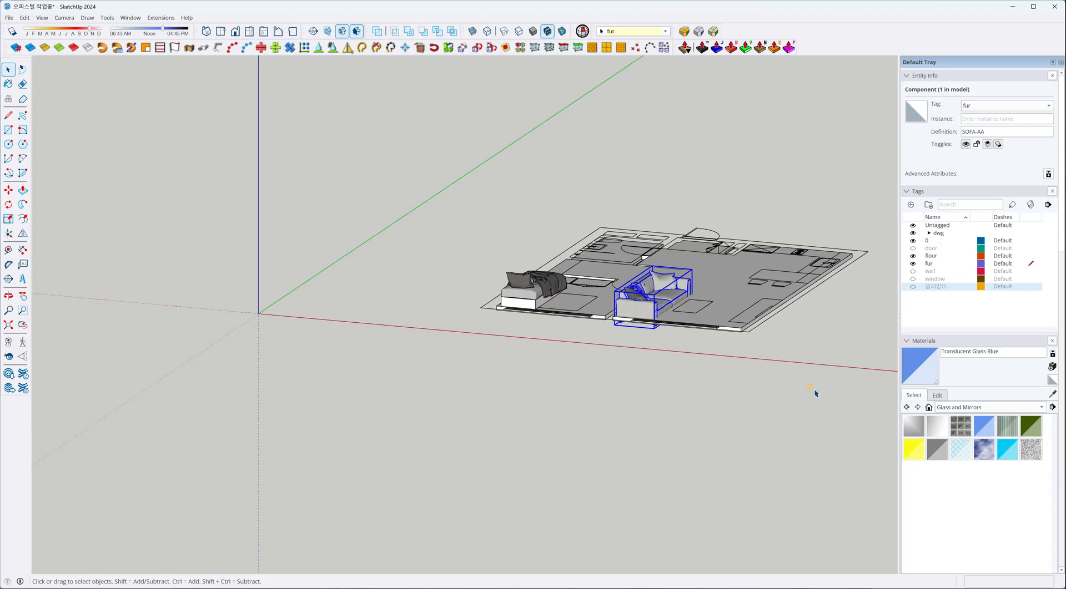
{"action": "left_click_drag", "start_coordinate": [379, 132], "coordinate": [891, 448]}
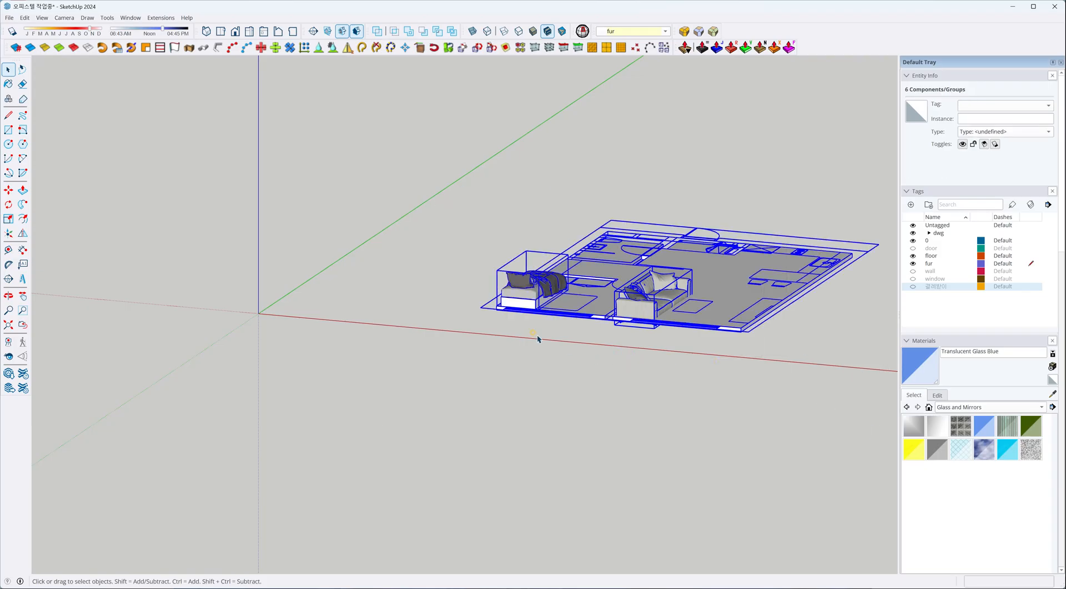
{"action": "key", "text": "m"}
{"action": "scroll", "coordinate": [495, 308], "scroll_direction": "up", "scroll_amount": 8}
{"action": "left_click", "coordinate": [494, 314]}
{"action": "scroll", "coordinate": [494, 314], "scroll_direction": "down", "scroll_amount": 10}
{"action": "left_click", "coordinate": [277, 273]}
{"action": "scroll", "coordinate": [297, 310], "scroll_direction": "up", "scroll_amount": 4}
{"action": "key", "text": "space"}
{"action": "left_click", "coordinate": [307, 267]}
{"action": "middle_click_drag", "start_coordinate": [307, 267], "coordinate": [314, 198]}
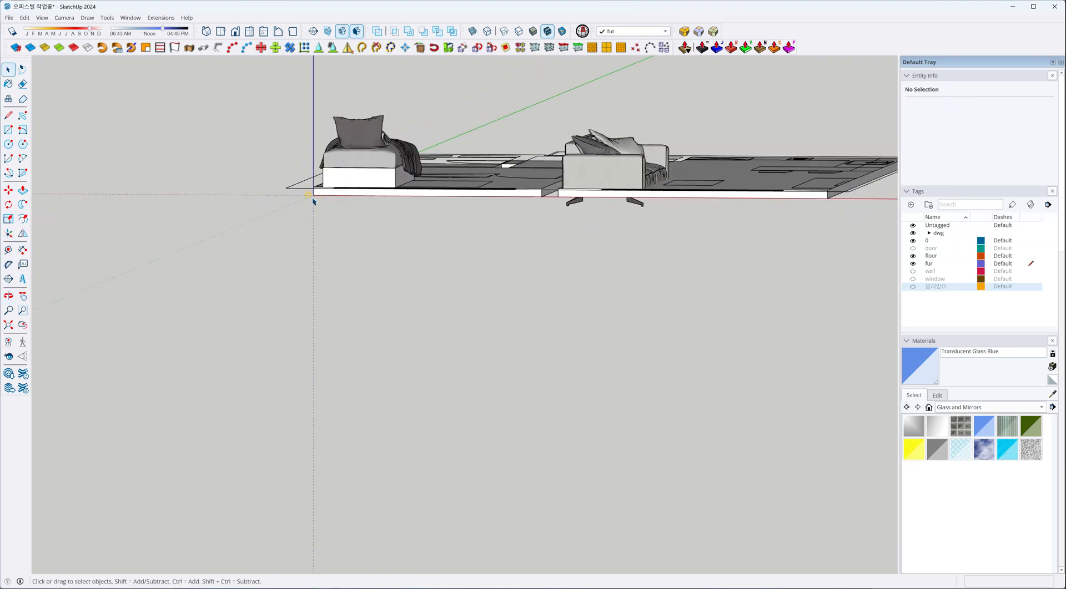
Select the sofa in the front view and open the Drop at level settings for it.
{"action": "left_click", "coordinate": [624, 175]}
{"action": "scroll", "coordinate": [666, 133], "scroll_direction": "up", "scroll_amount": 2}
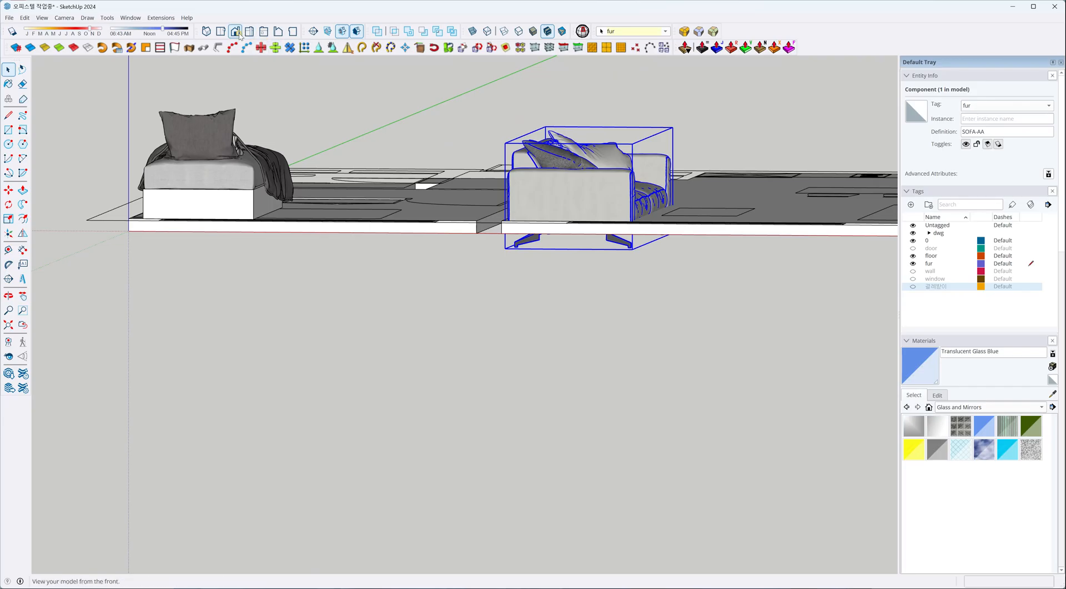
{"action": "left_click", "coordinate": [236, 32]}
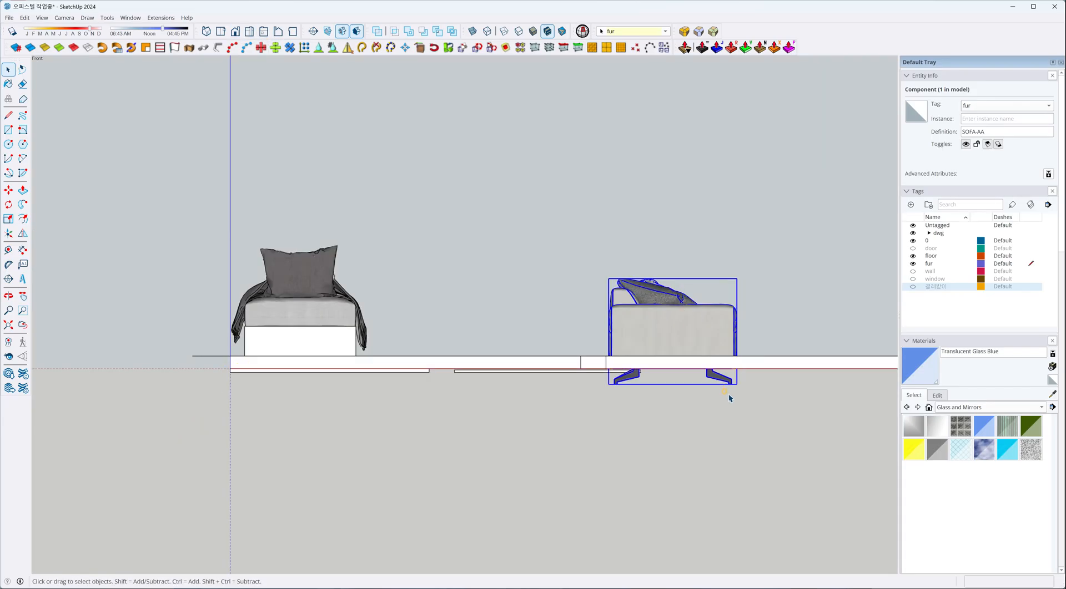
{"action": "left_click", "coordinate": [333, 49]}
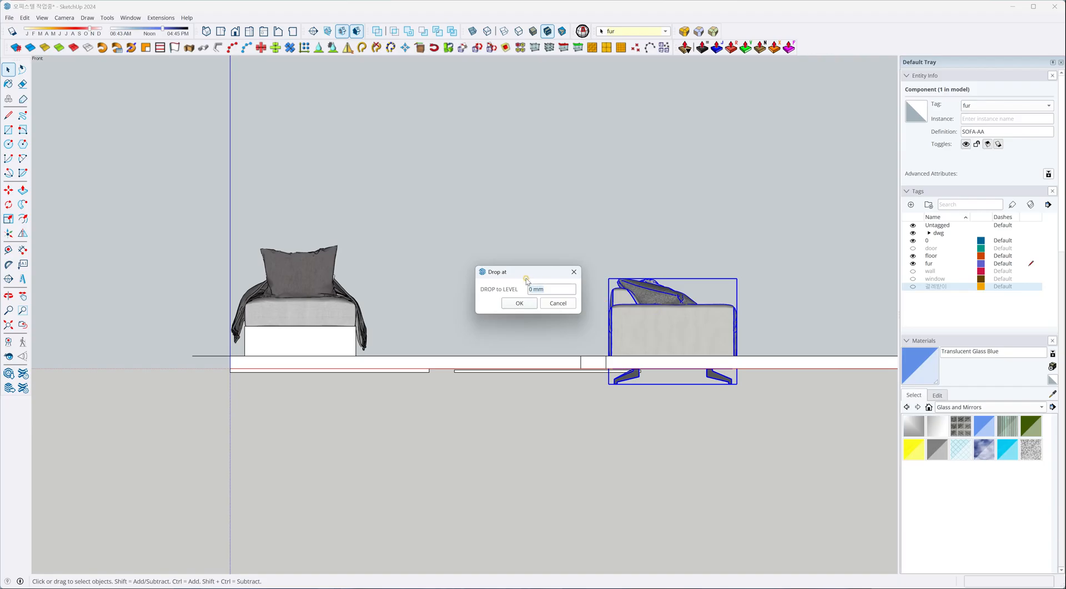
{"action": "left_click_drag", "start_coordinate": [521, 273], "coordinate": [508, 268]}
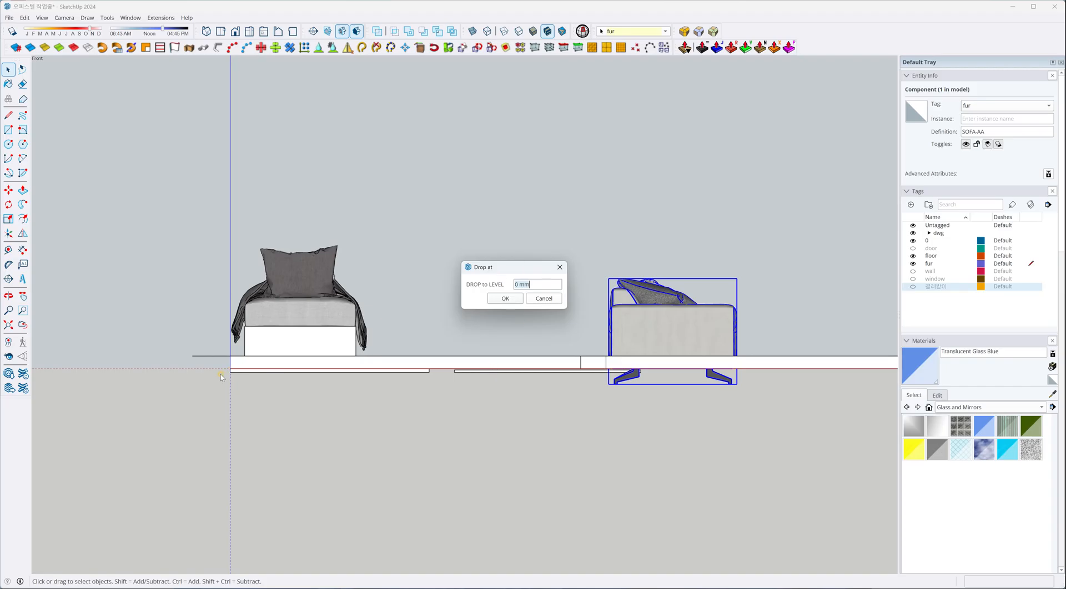
Set the sofa's drop level to 100 mm.
{"action": "left_click", "coordinate": [530, 284]}
{"action": "type", "text": "100"}
{"action": "key", "text": "Return"}
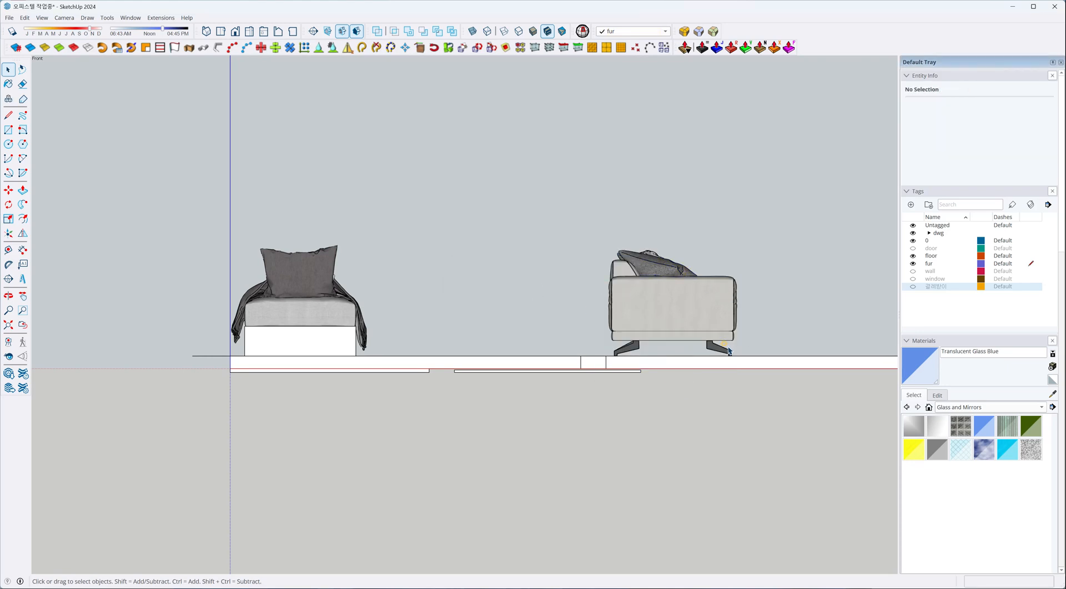
Drop the sofa component at a level of 200 mm.
{"action": "left_click", "coordinate": [664, 310]}
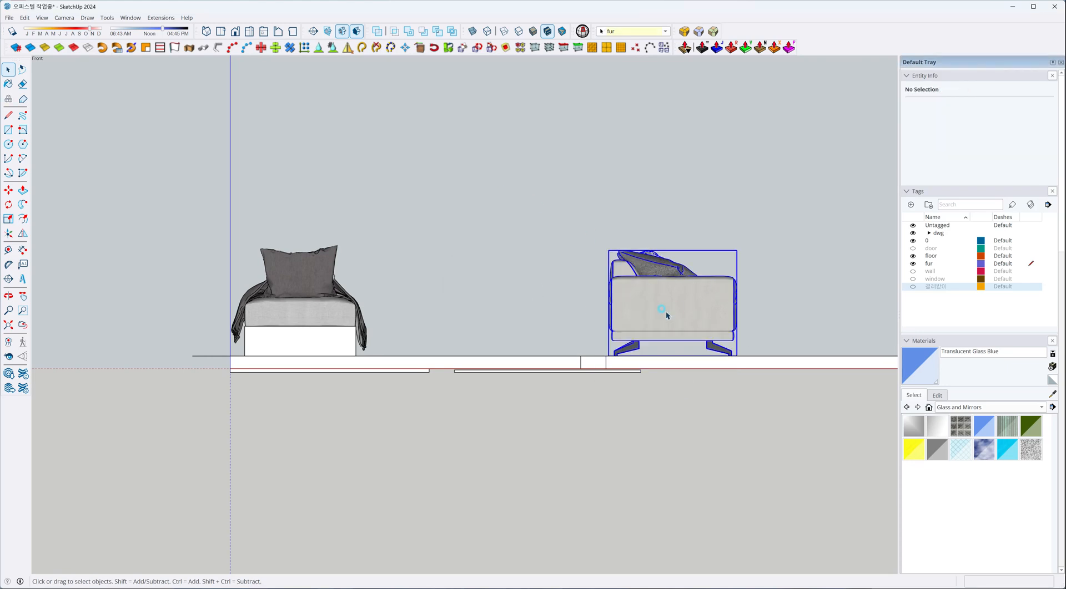
{"action": "left_click", "coordinate": [332, 49]}
{"action": "left_click", "coordinate": [554, 288]}
{"action": "type", "text": "200"}
{"action": "key", "text": "Return"}
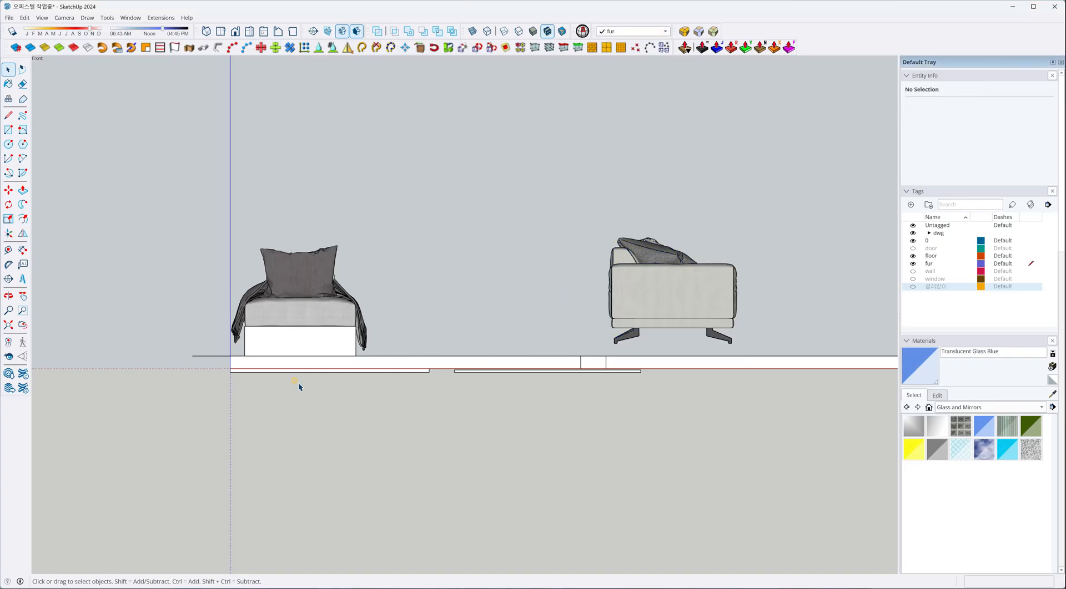
Inspect the sofa component's own axes and drop the whole sofa back onto the top surface of the floor slab.
{"action": "middle_click_drag", "start_coordinate": [234, 372], "coordinate": [205, 399]}
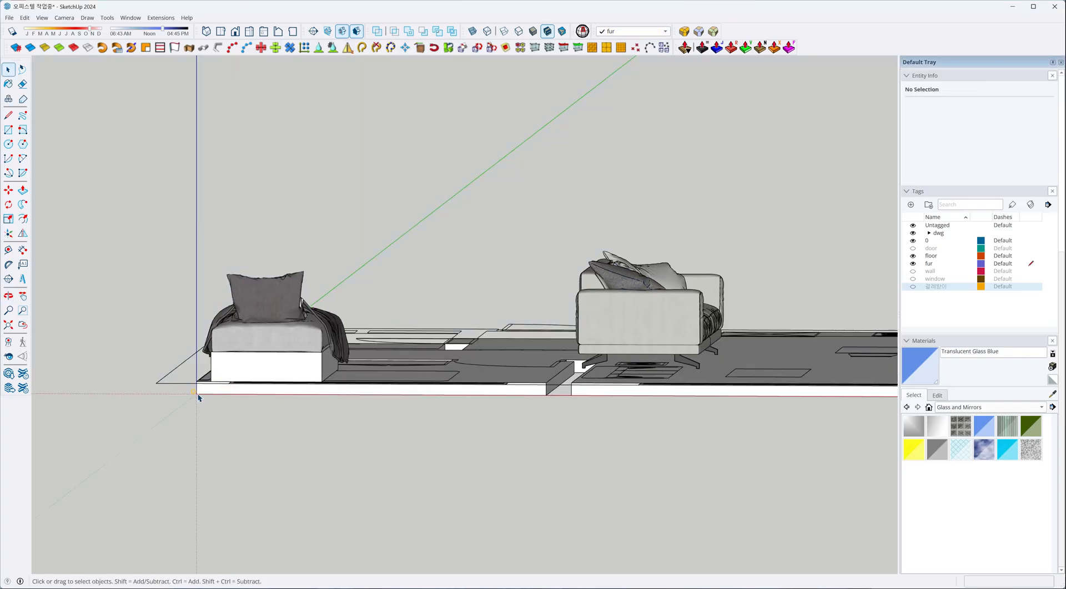
{"action": "double_click", "coordinate": [621, 335]}
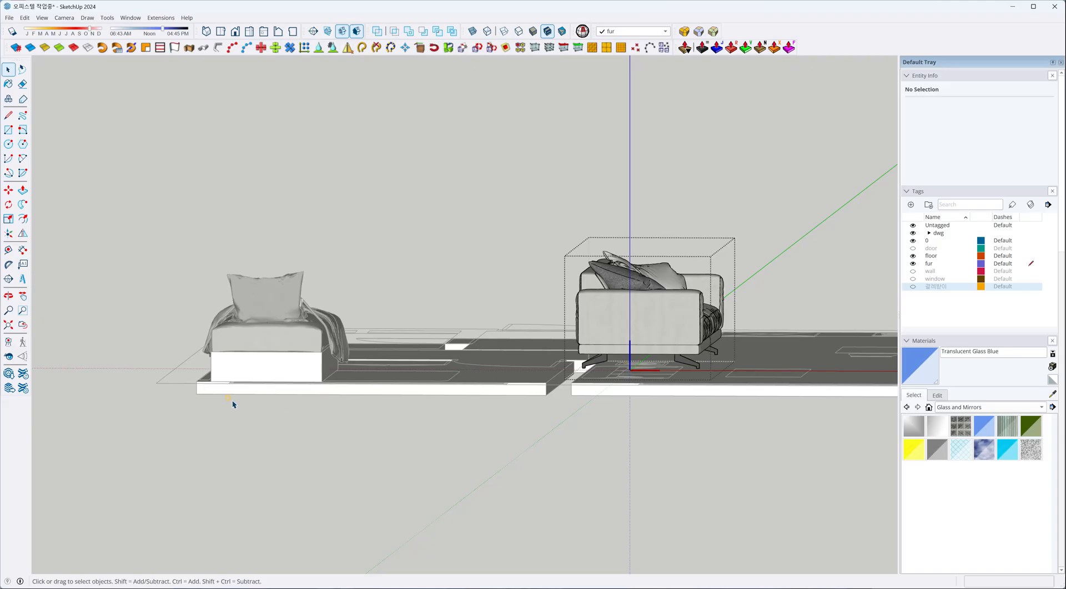
{"action": "key", "text": "Escape"}
{"action": "left_click", "coordinate": [611, 311]}
{"action": "left_click", "coordinate": [332, 49]}
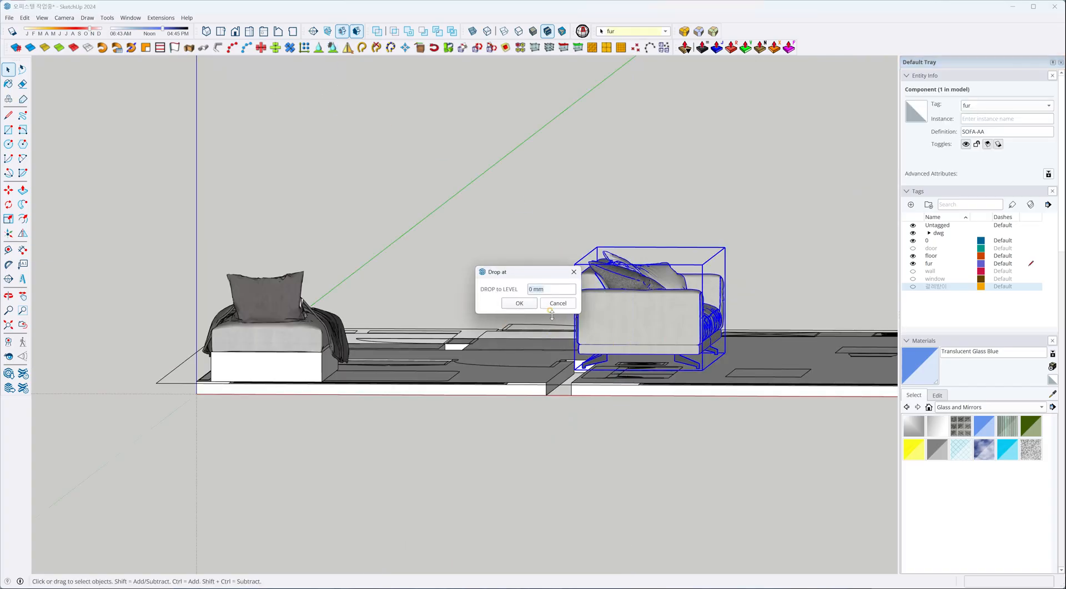
{"action": "key", "text": "Return"}
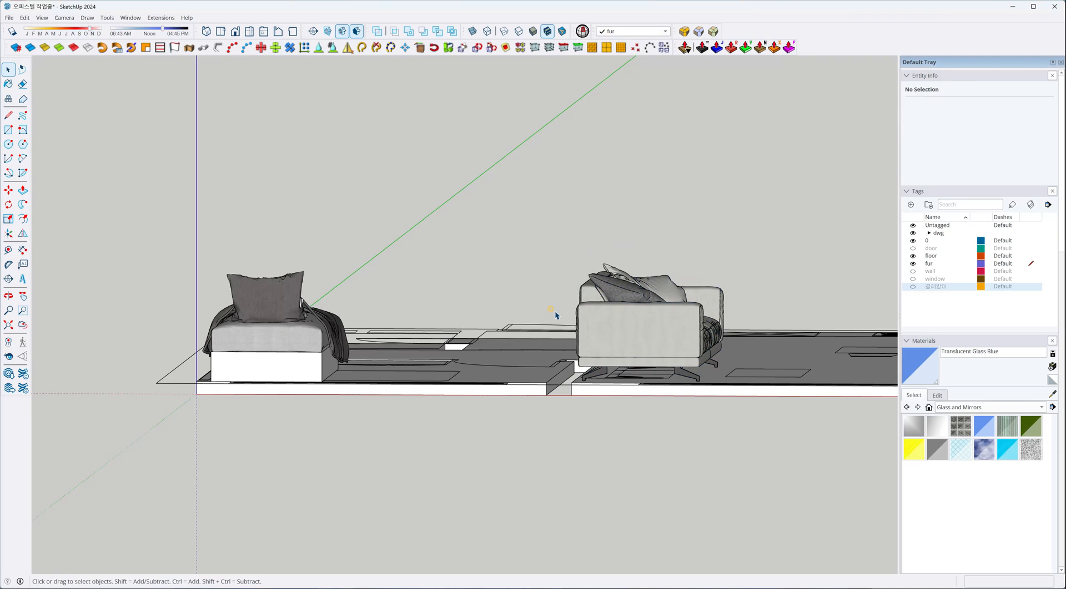
Make the 걸레받이, window and wall tags visible.
{"action": "scroll", "coordinate": [562, 387], "scroll_direction": "down", "scroll_amount": 4}
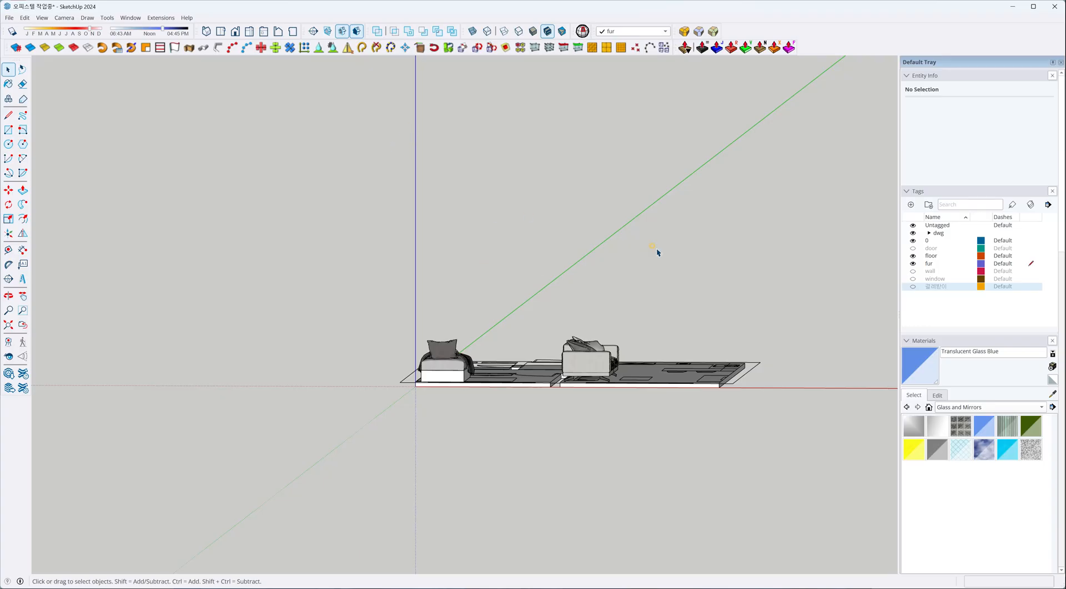
{"action": "left_click", "coordinate": [913, 287]}
{"action": "left_click", "coordinate": [913, 279]}
{"action": "left_click", "coordinate": [912, 271]}
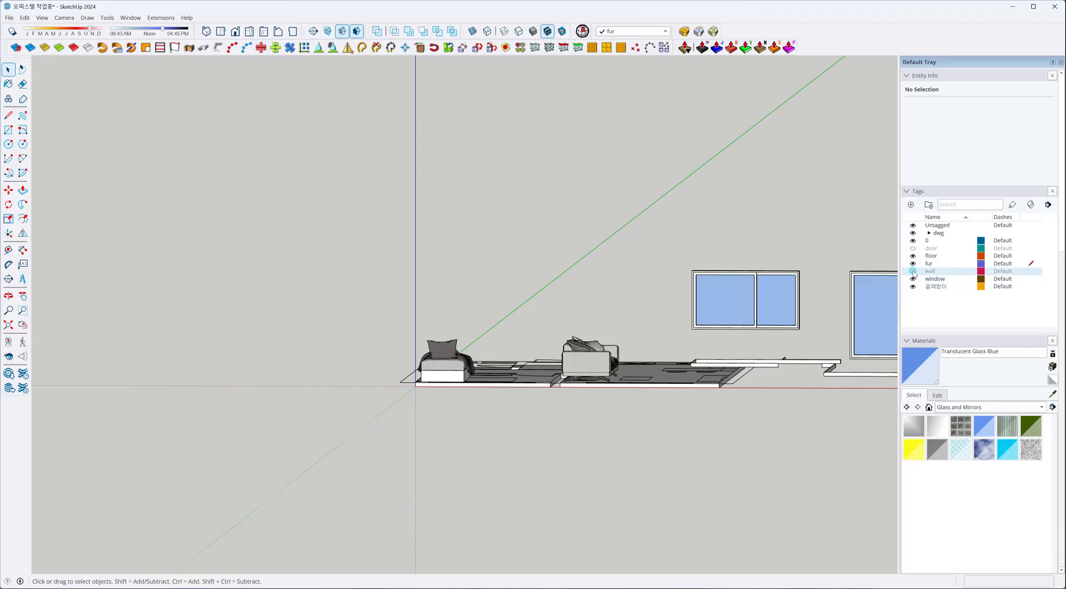
{"action": "scroll", "coordinate": [676, 340], "scroll_direction": "down", "scroll_amount": 1}
{"action": "scroll", "coordinate": [641, 353], "scroll_direction": "down", "scroll_amount": 1}
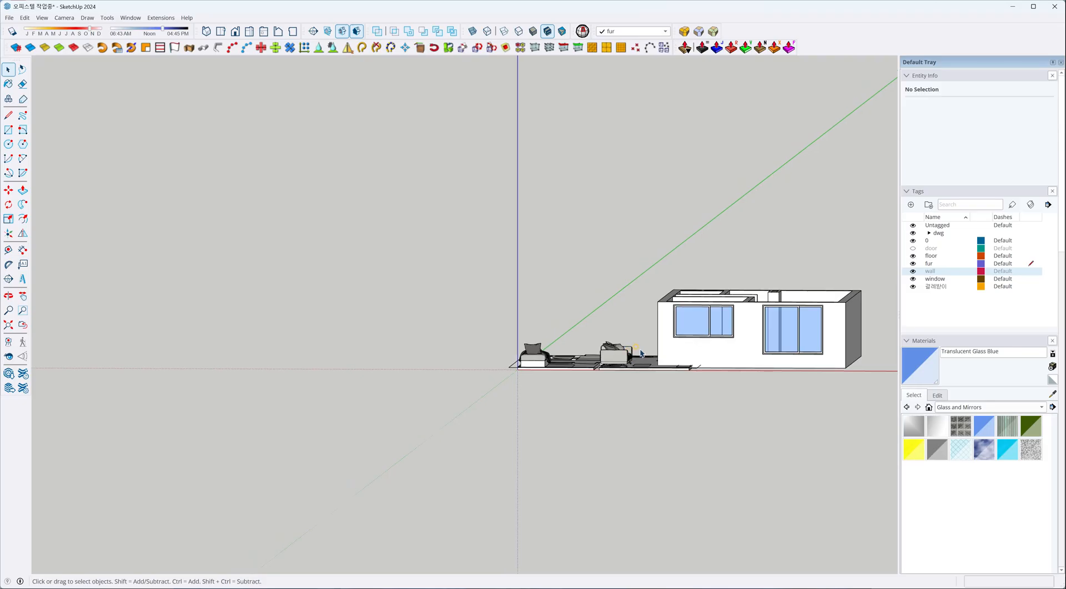
Select the walls, windows and baseboards and, with X-ray display on, move them by their inner bottom corner onto the floor slab's matching front corner.
{"action": "middle_click_drag", "start_coordinate": [698, 376], "coordinate": [509, 283]}
{"action": "left_click_drag", "start_coordinate": [523, 271], "coordinate": [783, 511]}
{"action": "middle_click_drag", "start_coordinate": [716, 466], "coordinate": [732, 502]}
{"action": "key", "text": "m"}
{"action": "scroll", "coordinate": [725, 485], "scroll_direction": "up", "scroll_amount": 10}
{"action": "key", "text": "x"}
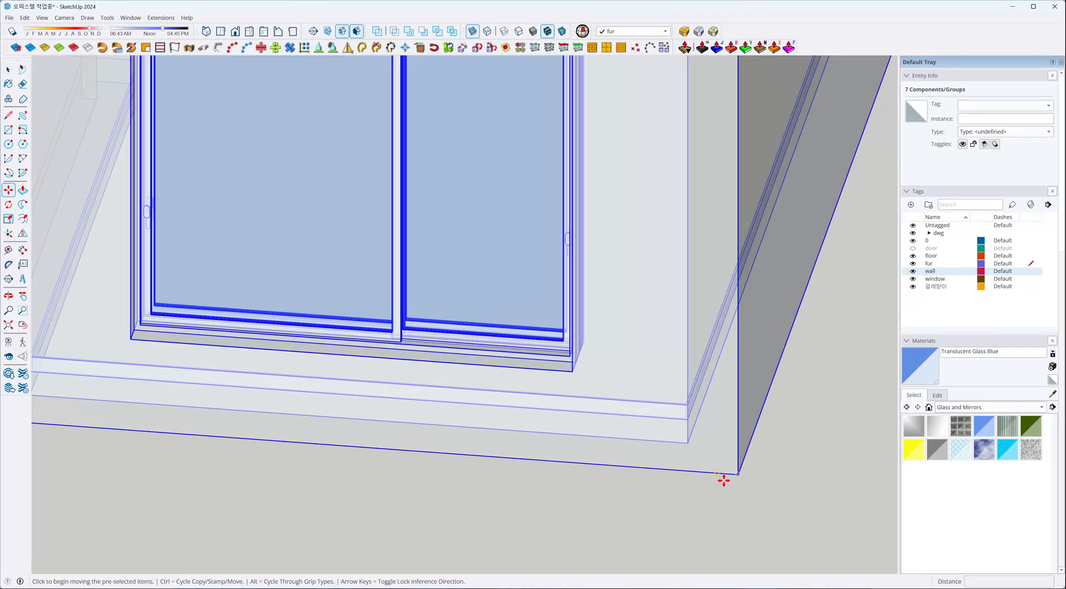
{"action": "middle_click_drag", "start_coordinate": [685, 442], "coordinate": [656, 476]}
{"action": "left_click", "coordinate": [656, 476]}
{"action": "scroll", "coordinate": [701, 380], "scroll_direction": "down", "scroll_amount": 8}
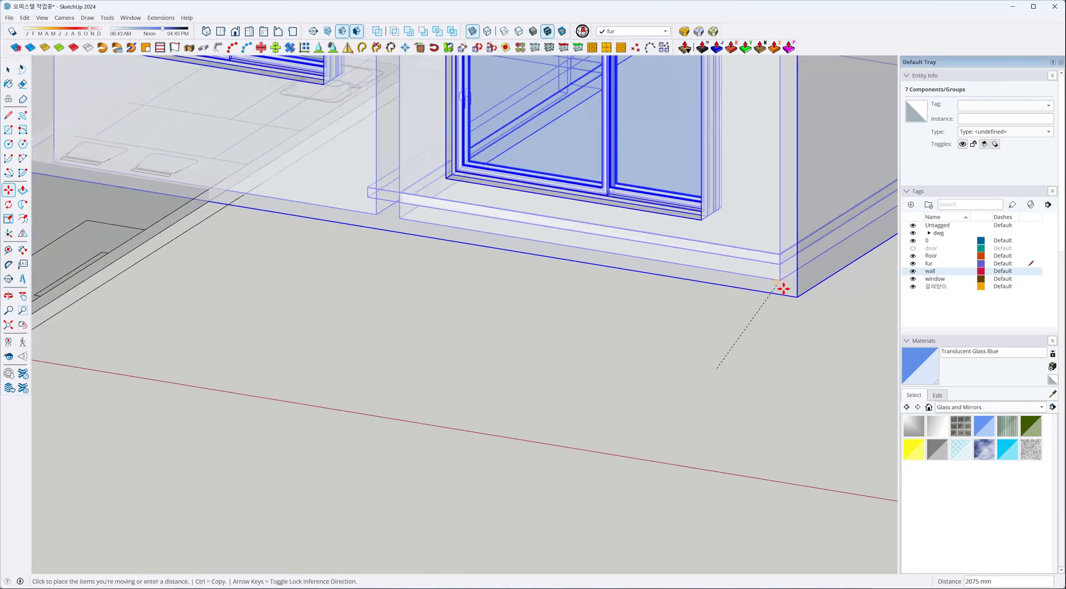
{"action": "scroll", "coordinate": [510, 336], "scroll_direction": "up", "scroll_amount": 10}
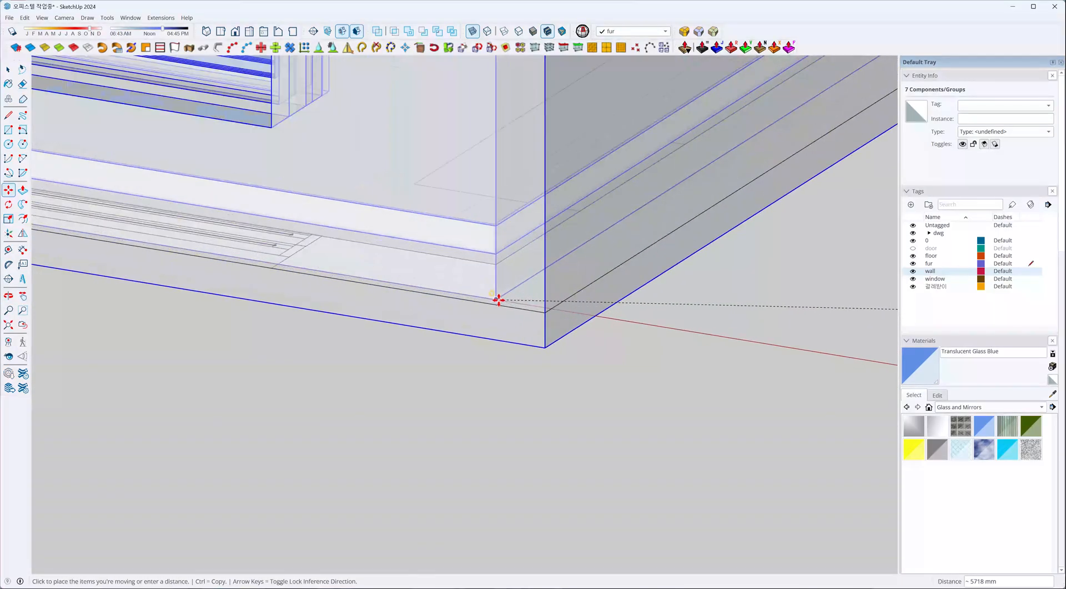
{"action": "left_click", "coordinate": [498, 301]}
Turn off X-ray display and deselect the moved walls, windows and baseboards.
{"action": "scroll", "coordinate": [554, 359], "scroll_direction": "down", "scroll_amount": 10}
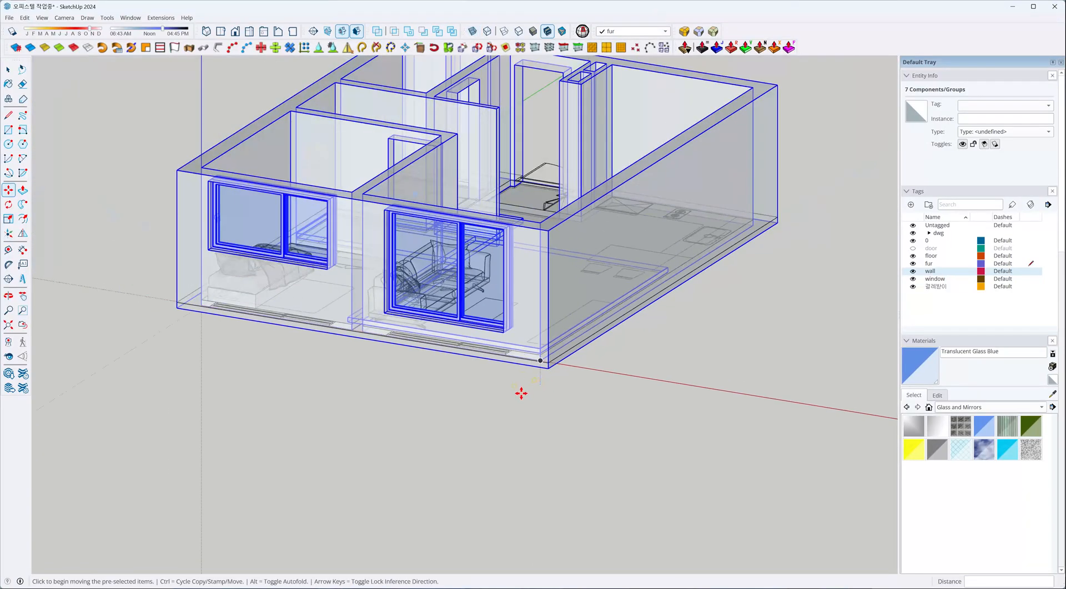
{"action": "middle_click_drag", "start_coordinate": [572, 375], "coordinate": [571, 331]}
{"action": "key", "text": "v"}
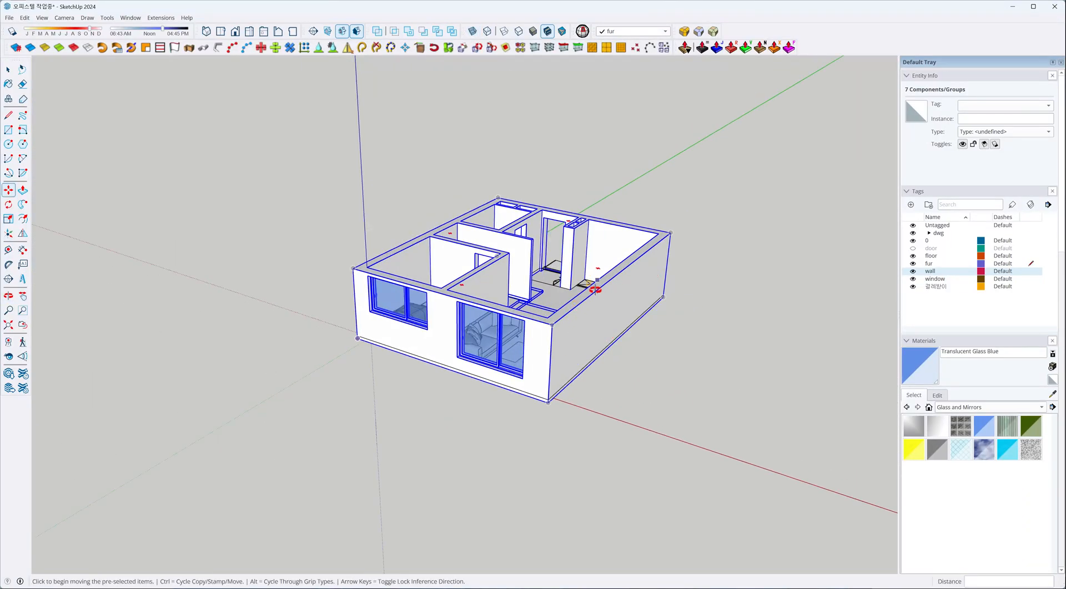
{"action": "middle_click_drag", "start_coordinate": [594, 288], "coordinate": [404, 463]}
{"action": "scroll", "coordinate": [574, 402], "scroll_direction": "up", "scroll_amount": 4}
{"action": "middle_click_drag", "start_coordinate": [577, 409], "coordinate": [527, 482]}
{"action": "key", "text": "space"}
{"action": "left_click", "coordinate": [702, 505]}
Examine the reassembled apartment from several angles, checking the furnished rooms and the kitchen and dining areas still empty on the plan.
{"action": "middle_click_drag", "start_coordinate": [573, 398], "coordinate": [88, 352]}
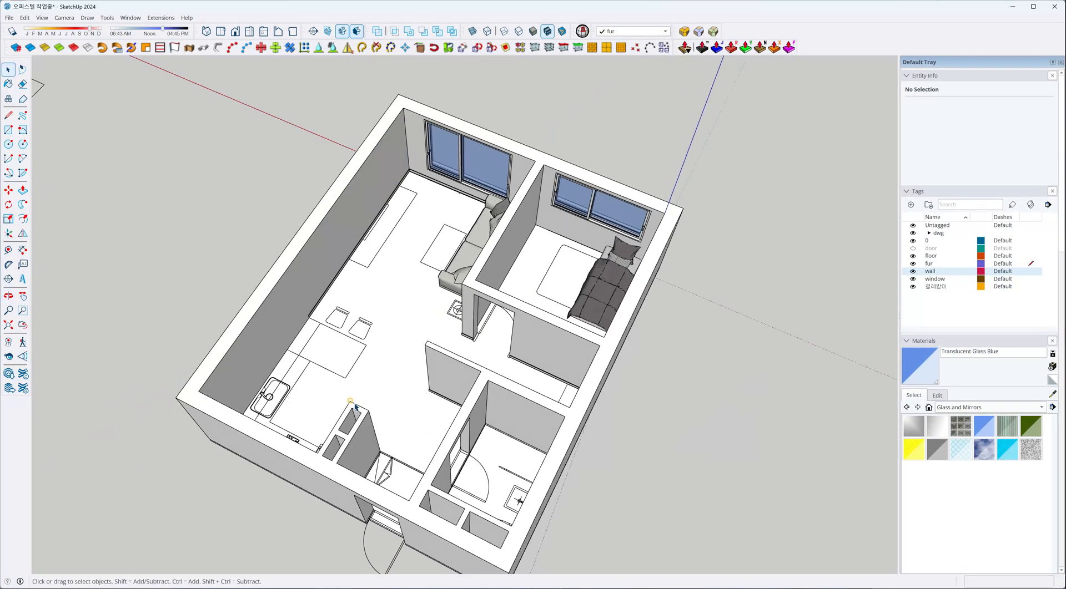
{"action": "middle_click_drag", "start_coordinate": [336, 394], "coordinate": [328, 322]}
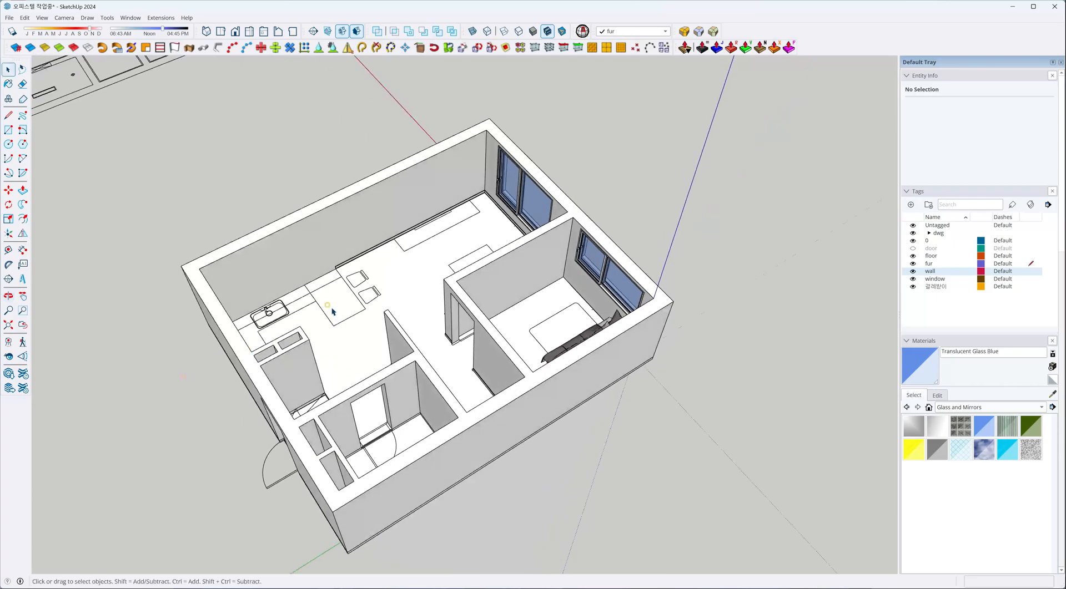
{"action": "scroll", "coordinate": [328, 321], "scroll_direction": "up", "scroll_amount": 4}
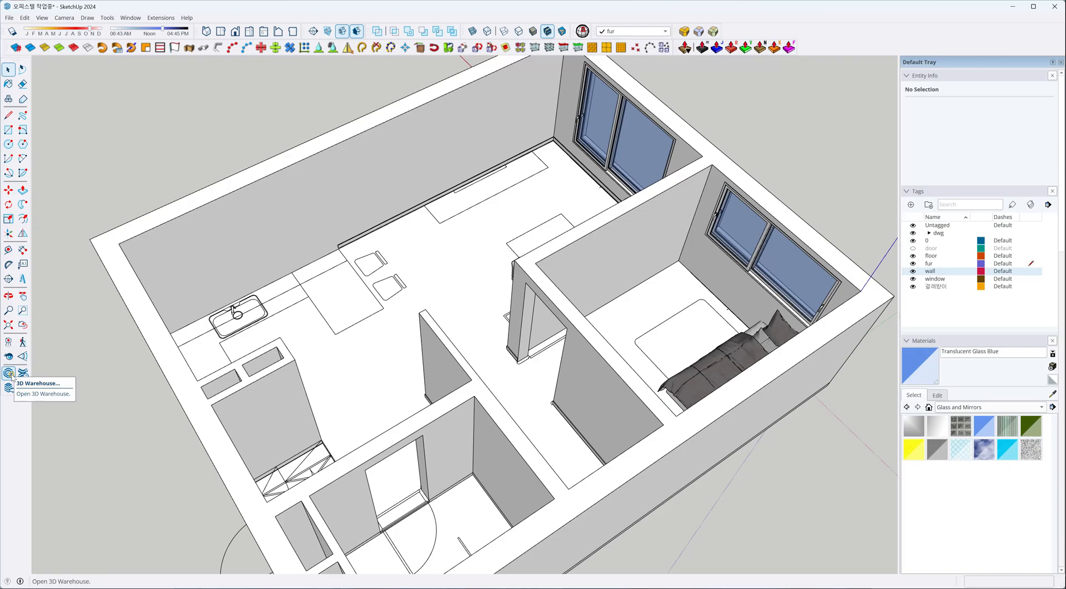
{"action": "middle_click_drag", "start_coordinate": [388, 336], "coordinate": [303, 250]}
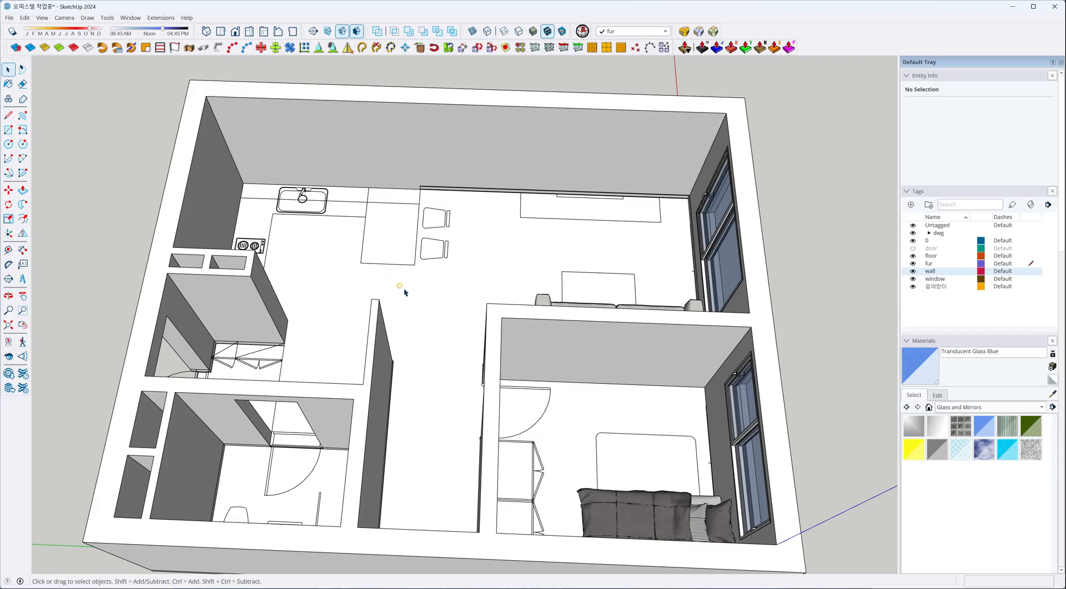
{"action": "scroll", "coordinate": [402, 288], "scroll_direction": "down", "scroll_amount": 3}
{"action": "middle_click_drag", "start_coordinate": [343, 320], "coordinate": [462, 288]}
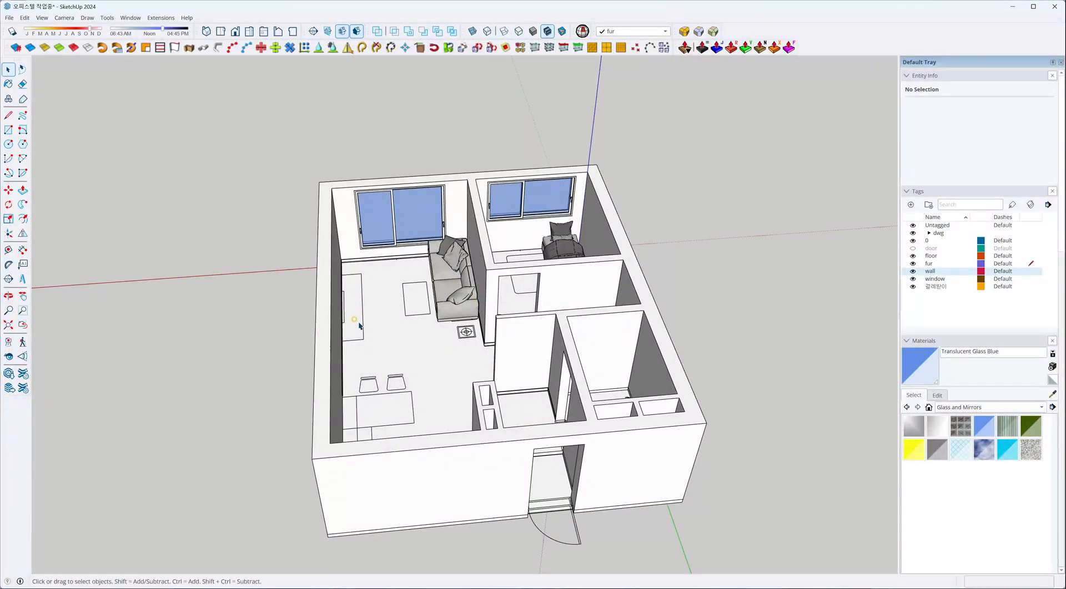